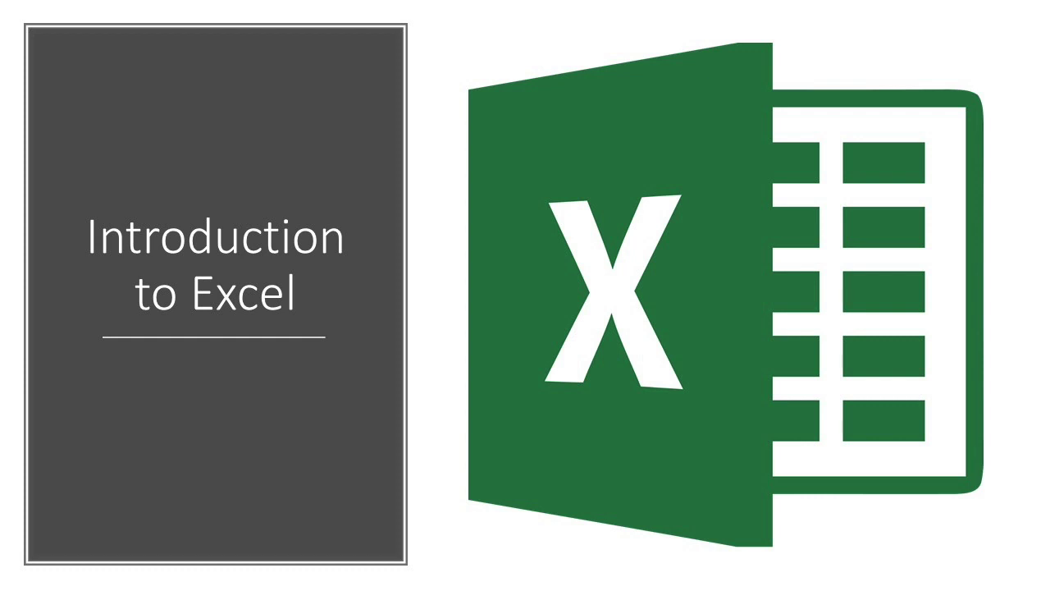
# - Advance the slideshow through the Resources slide to the Housing & Residence Life scenario slide
pyautogui.press('Right')
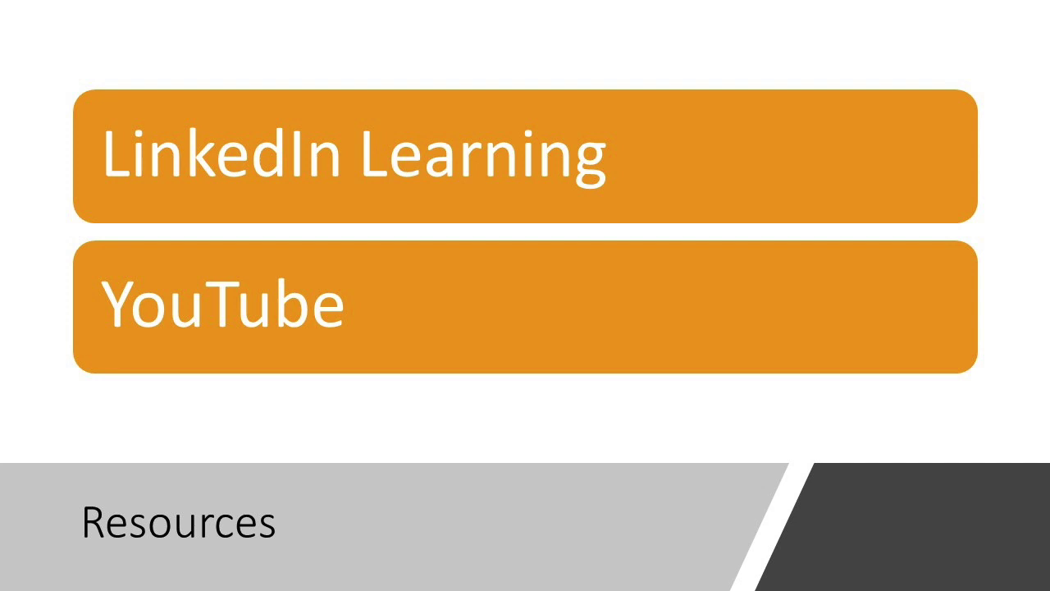
pyautogui.press('Right')
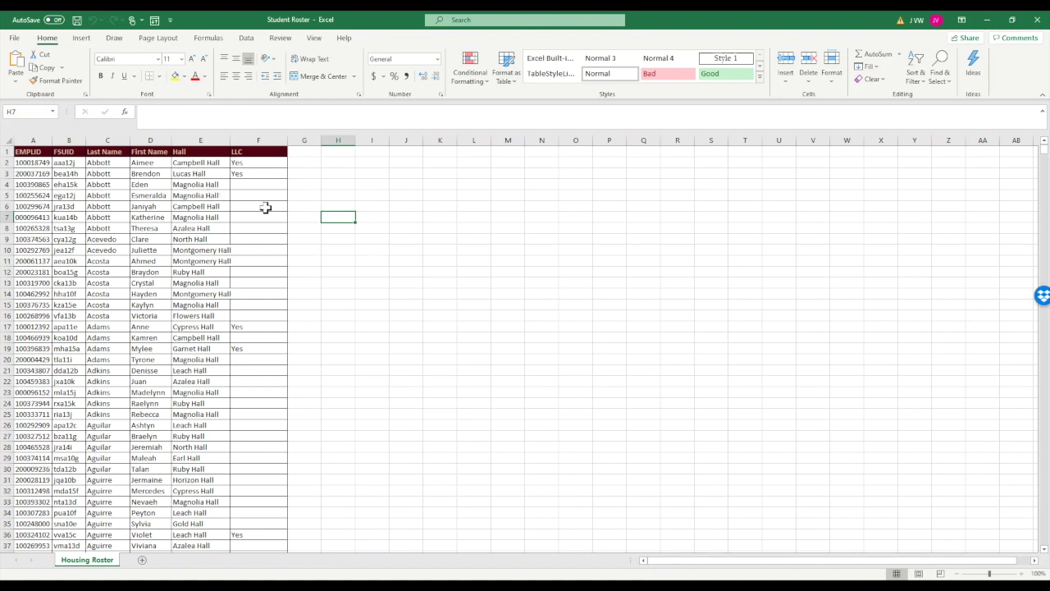
# - Switch from the slideshow to the Student Roster workbook in Excel
pyautogui.hotkey('alt', 'Tab')
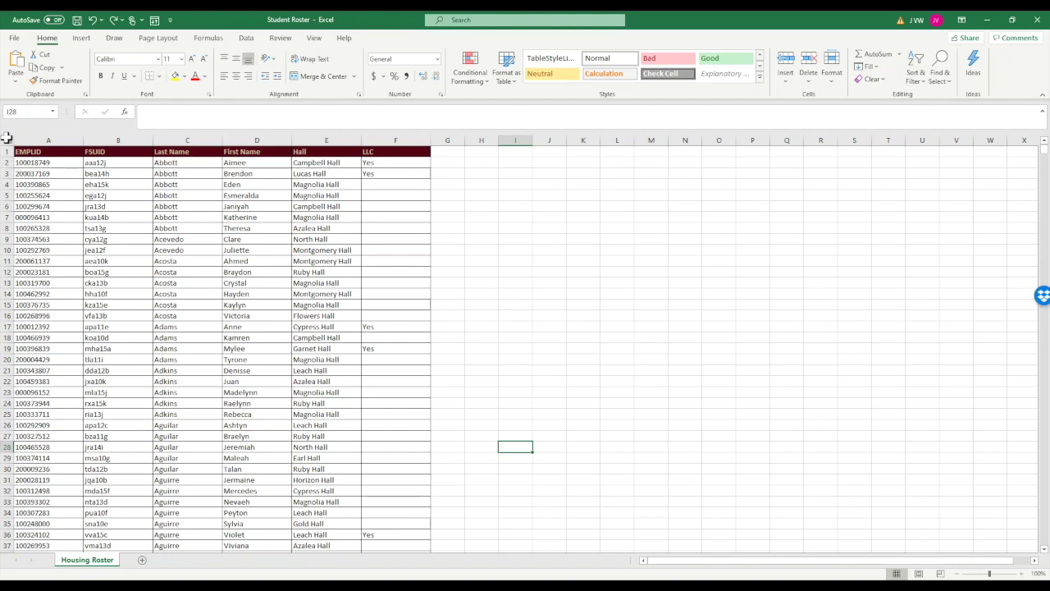
# - Apply the General number format to the entire Housing Roster sheet
pyautogui.click(6, 138)
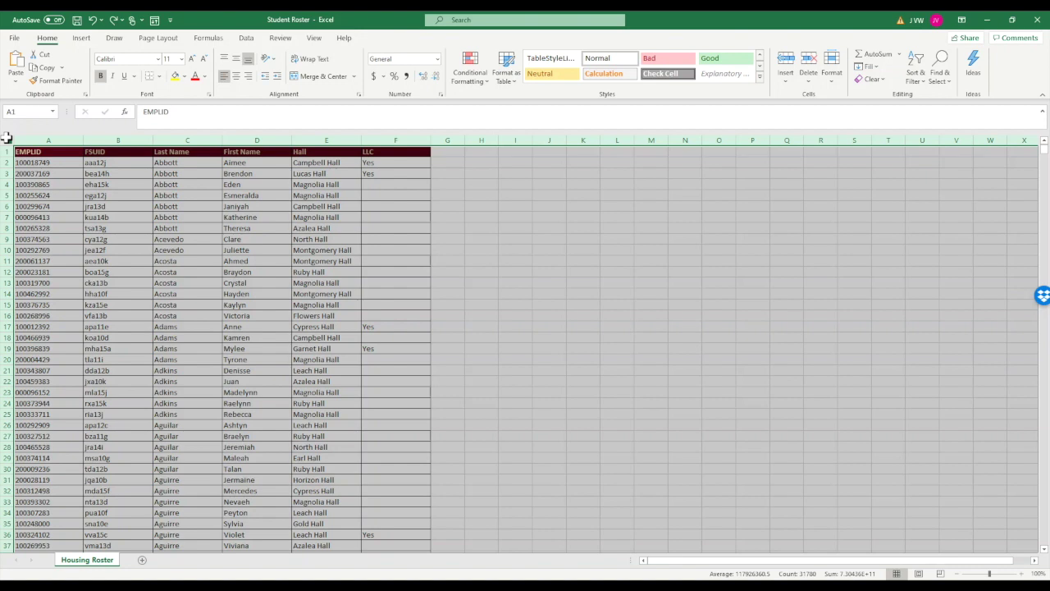
pyautogui.rightClick(6, 138)
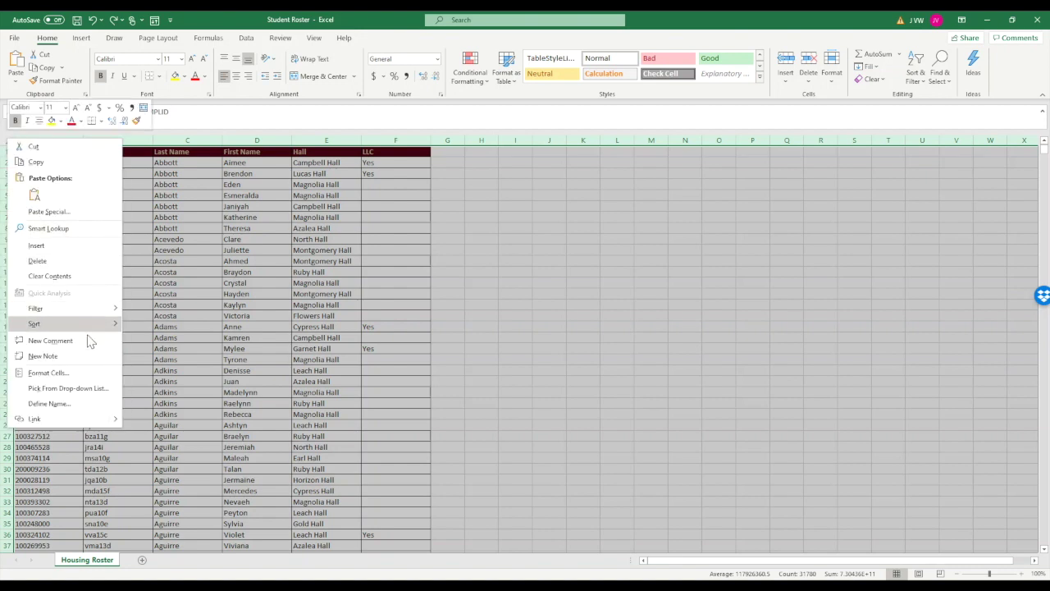
pyautogui.click(92, 376)
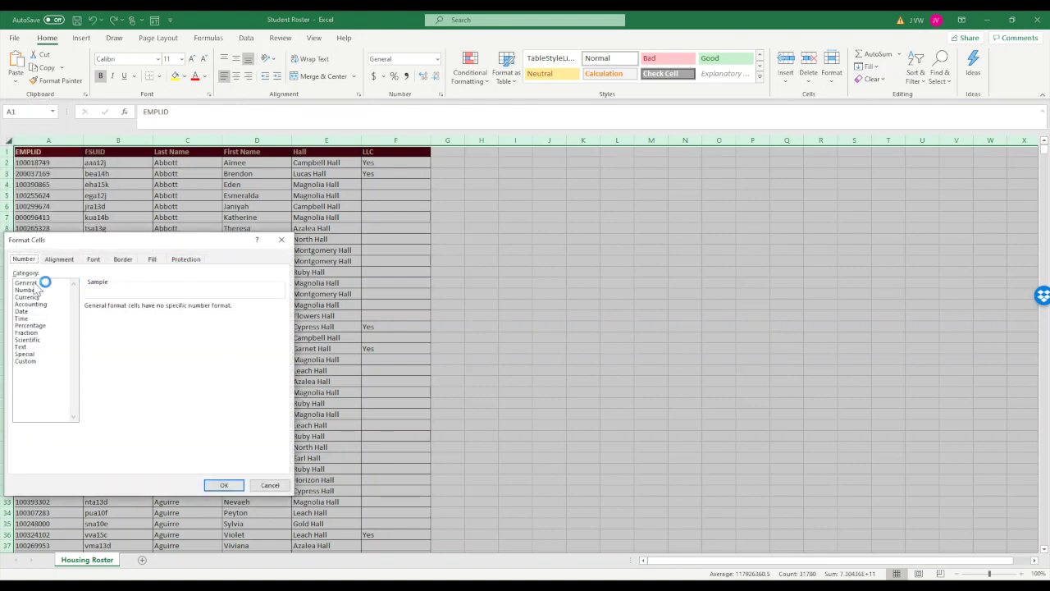
pyautogui.click(26, 283)
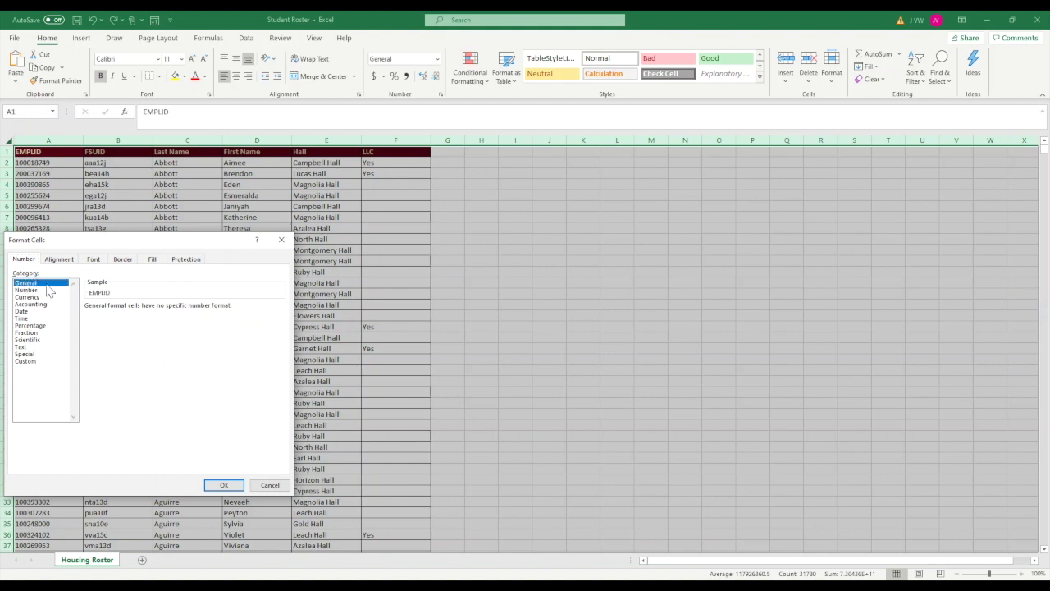
pyautogui.click(222, 485)
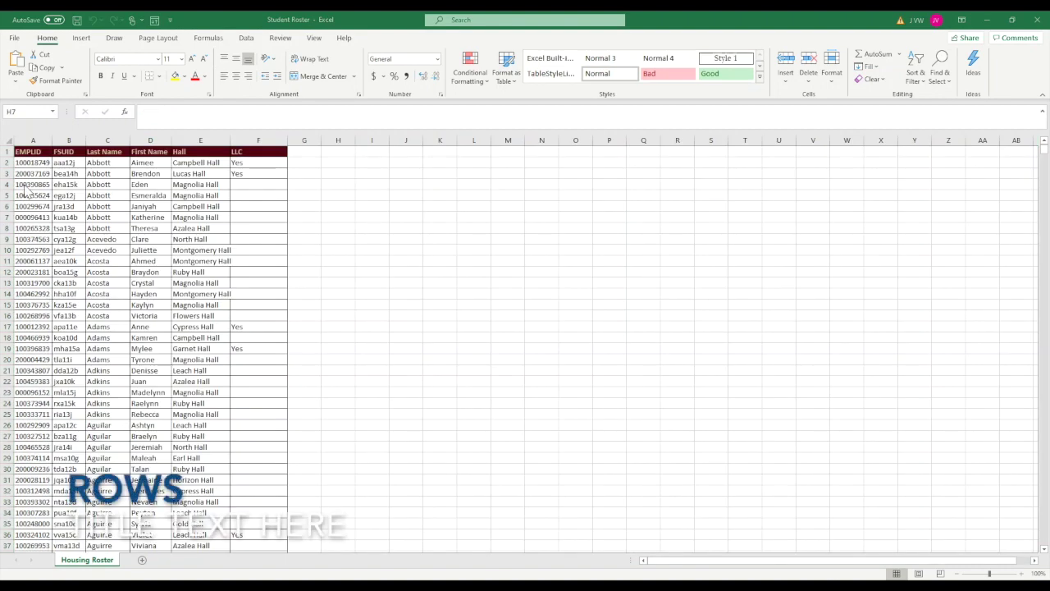
pyautogui.click(7, 173)
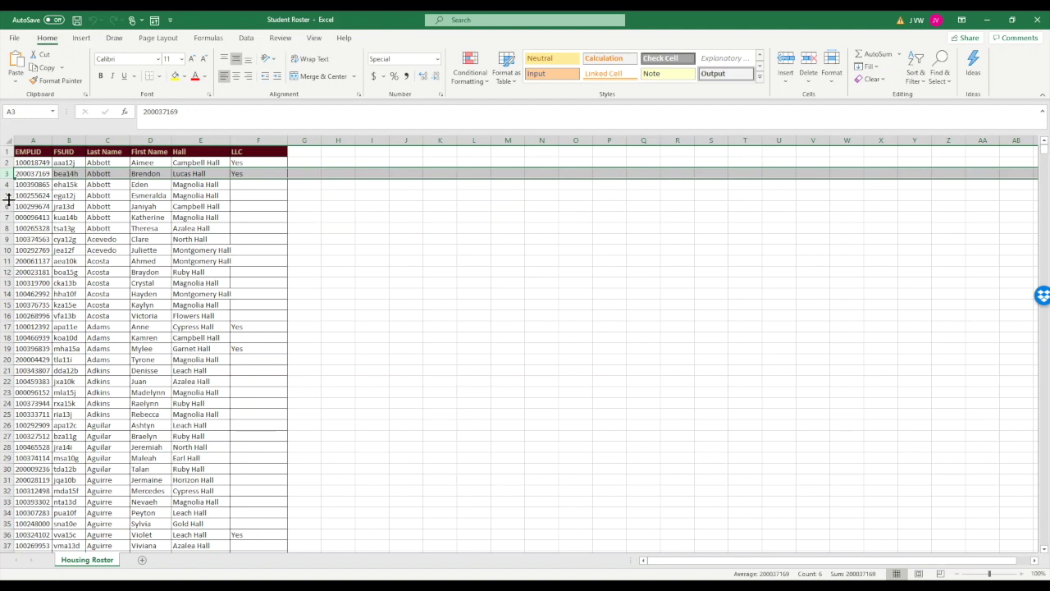
pyautogui.click(100, 140)
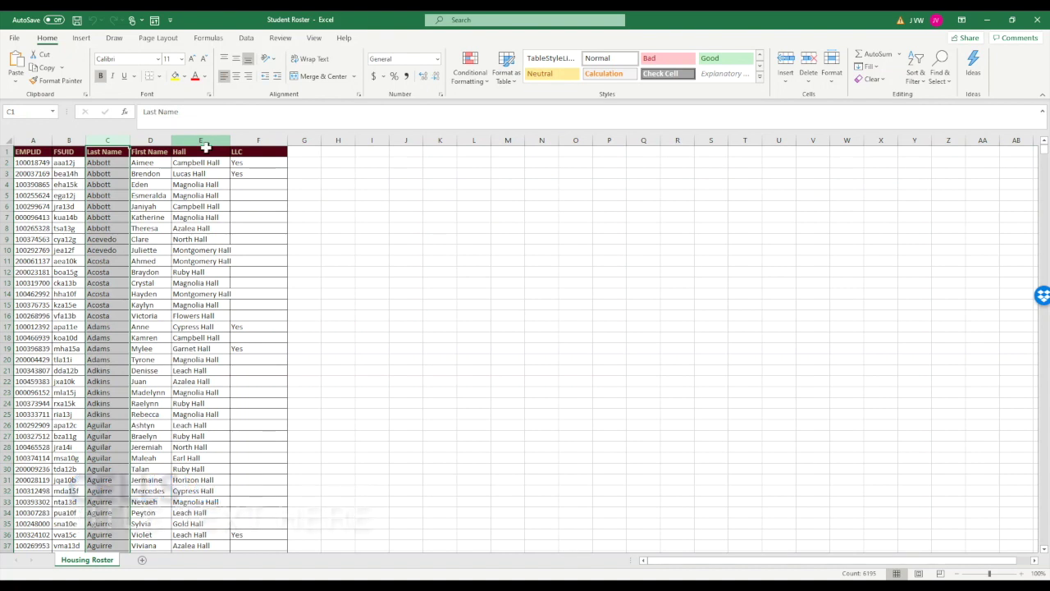
pyautogui.click(197, 172)
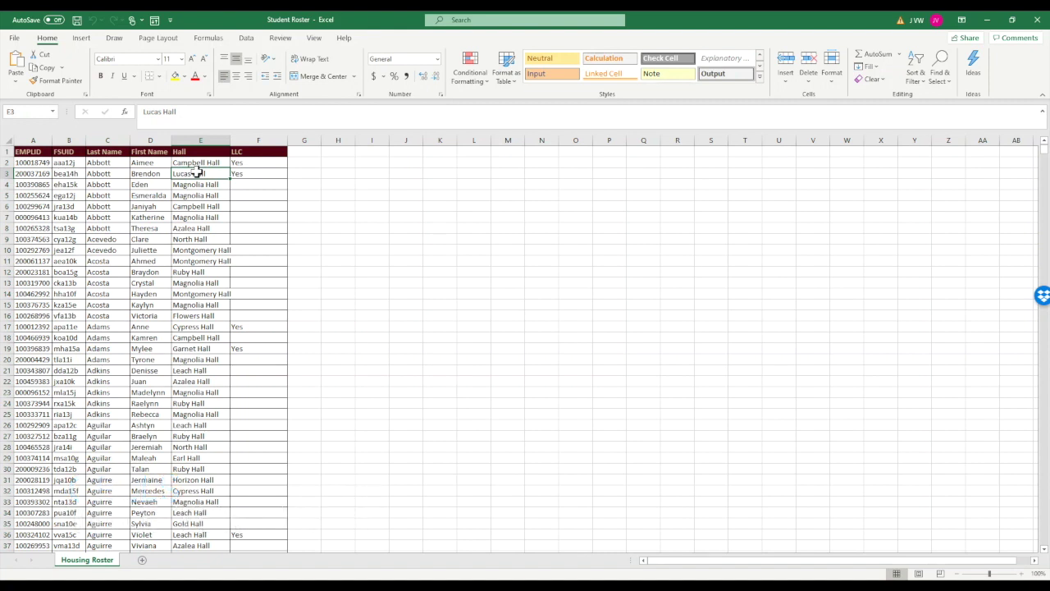
pyautogui.click(200, 436)
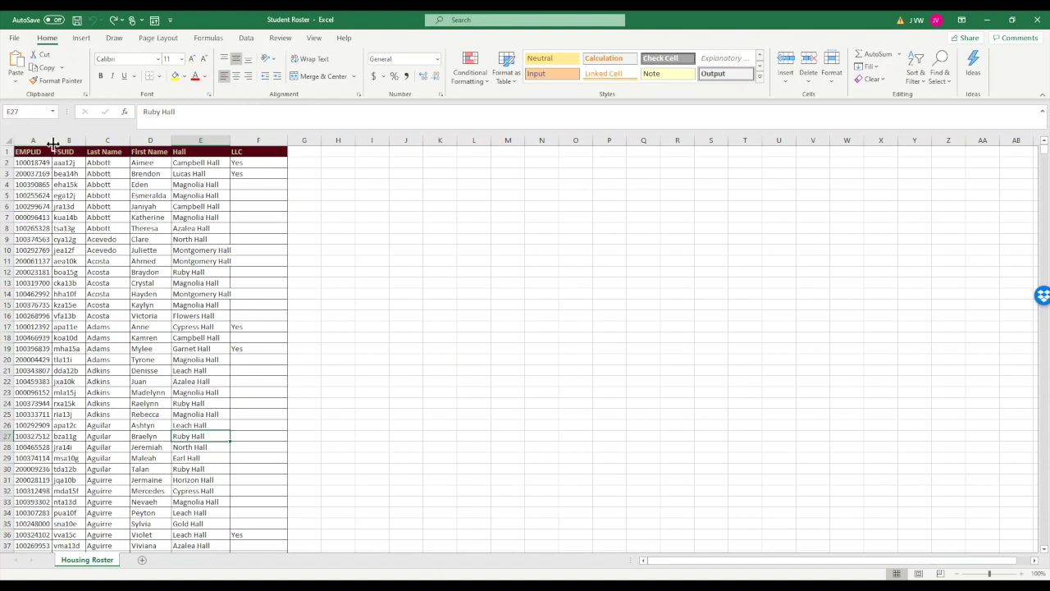
# - Widen column A to about 20 characters, then AutoFit columns A through F
pyautogui.moveTo(53, 144); pyautogui.dragTo(297, 160)
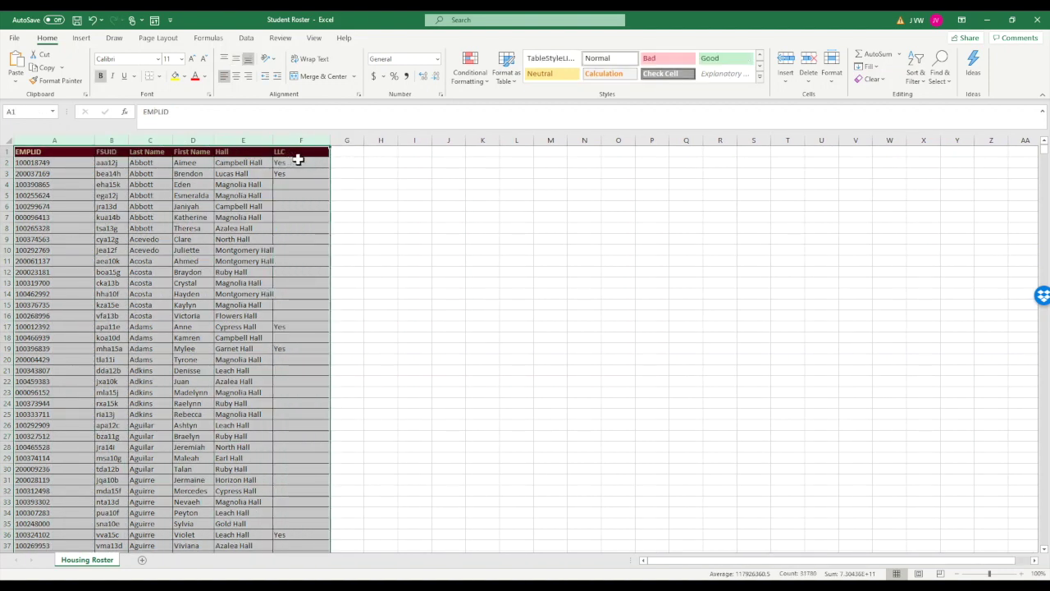
pyautogui.doubleClick(172, 139)
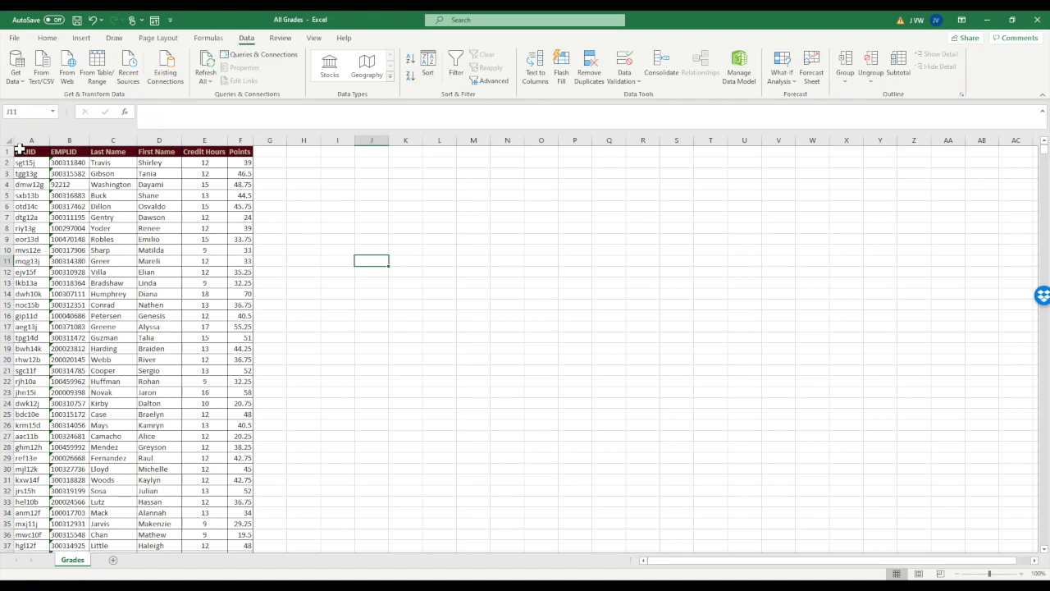
# - Select the whole Grades table A1:F15731 starting from the FSUID header
pyautogui.moveTo(19, 148); pyautogui.dragTo(250, 548)
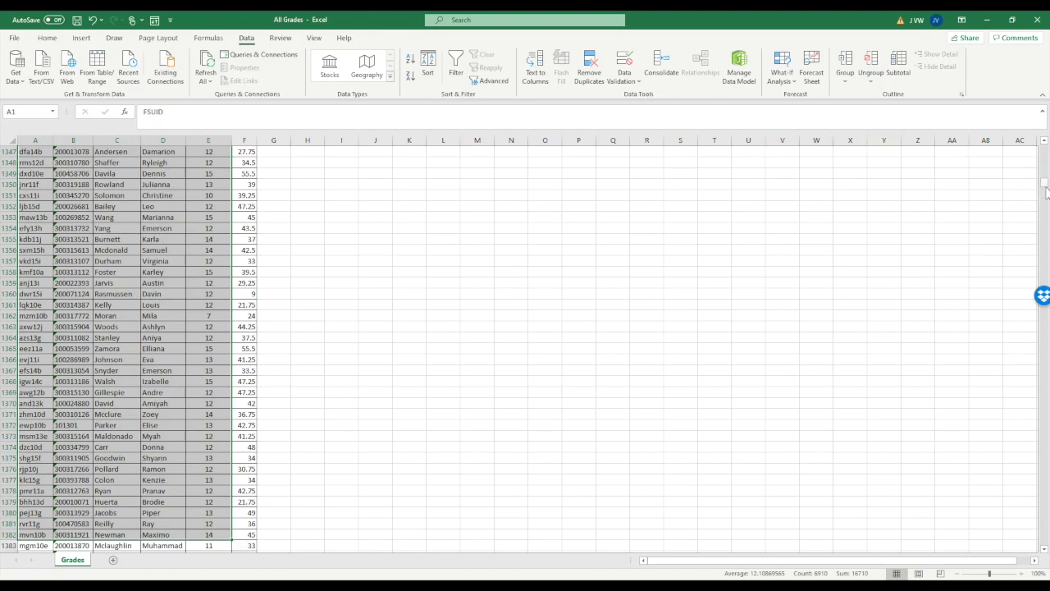
pyautogui.moveTo(1045, 186); pyautogui.dragTo(1044, 149)
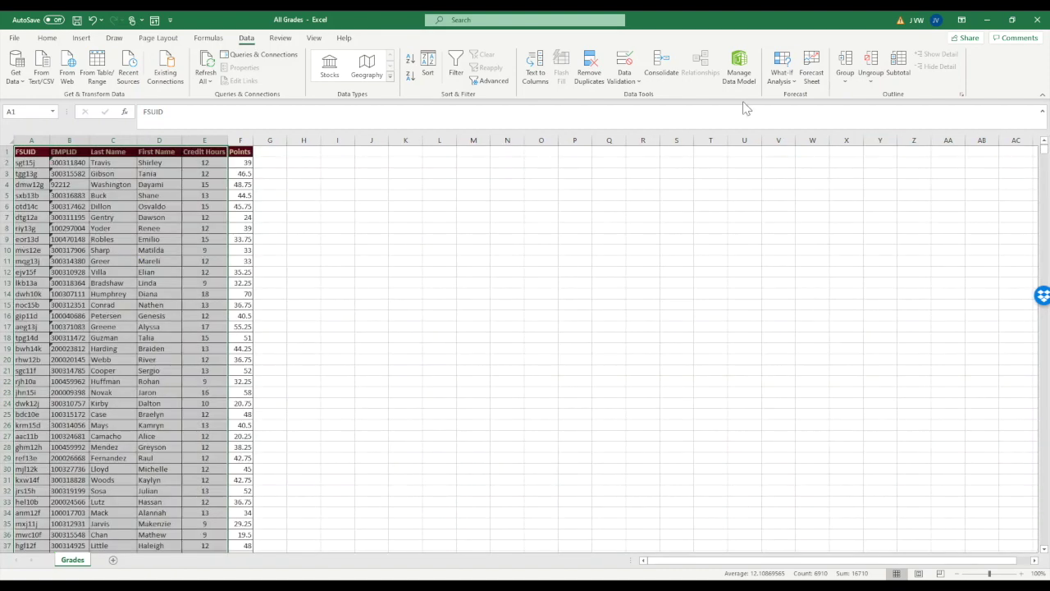
pyautogui.click(291, 172)
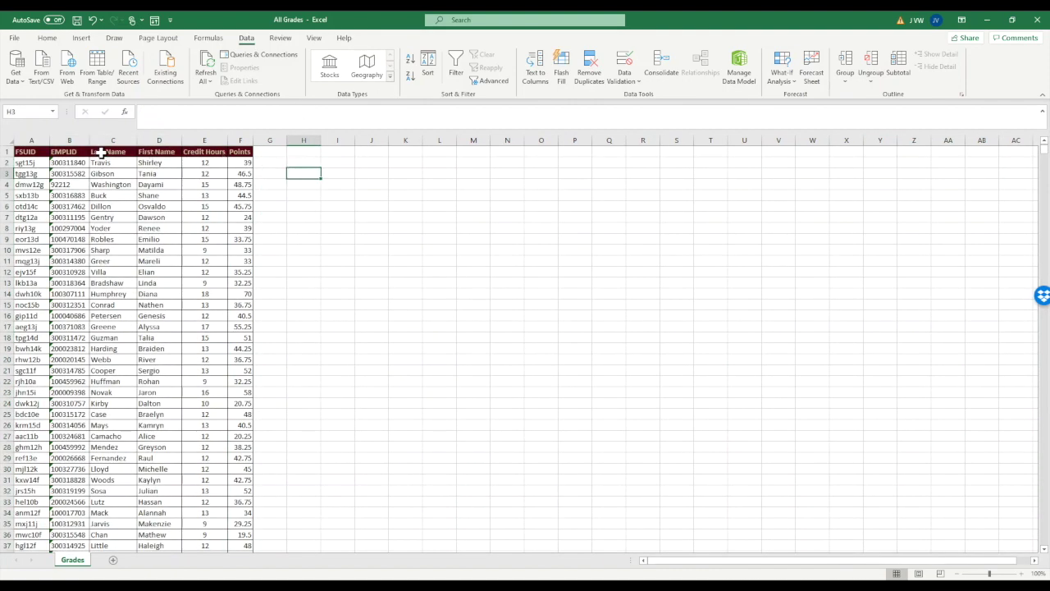
pyautogui.click(19, 151)
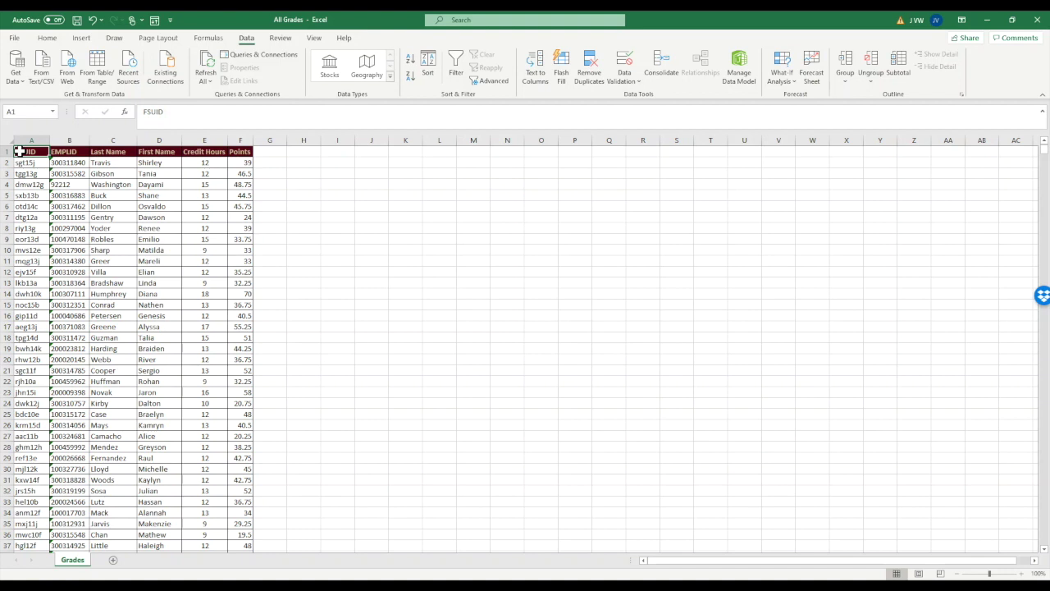
pyautogui.hotkey('ctrl', 'shift', 'Right')
pyautogui.hotkey('ctrl', 'shift', 'Down')
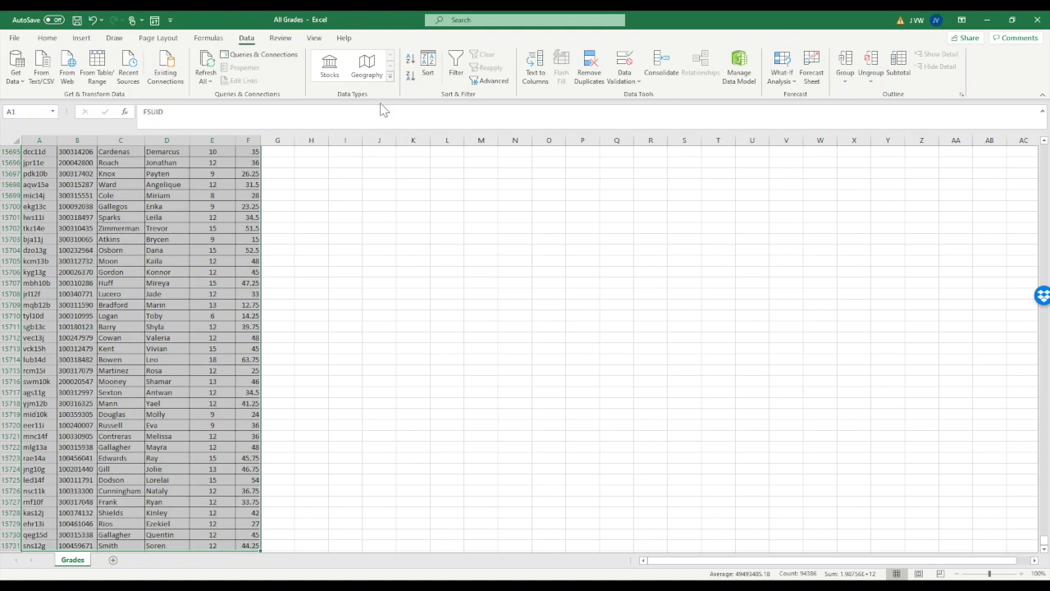
pyautogui.click(427, 64)
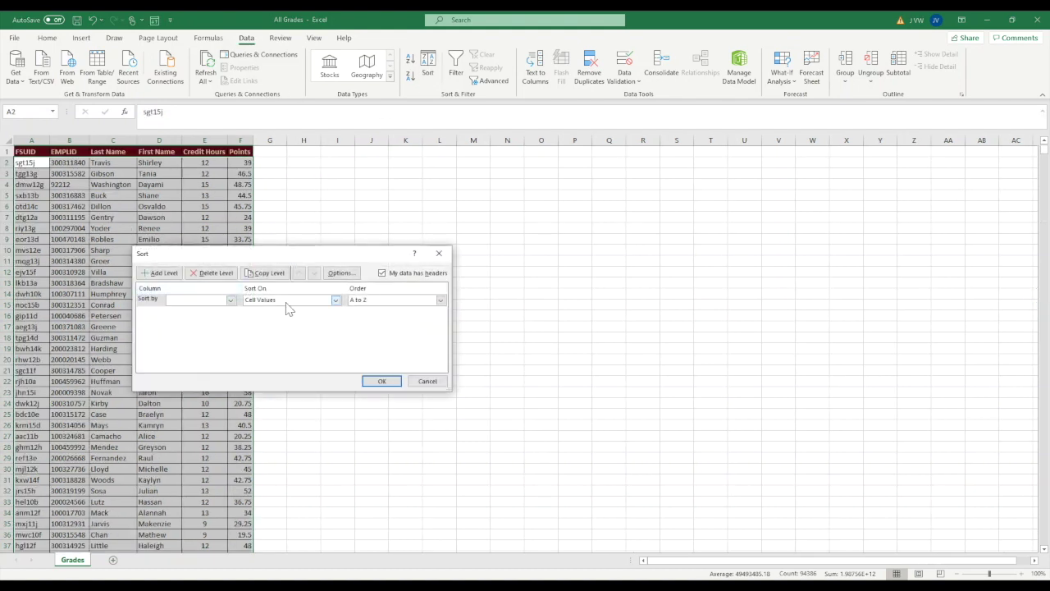
# - Sort the Grades data by Last Name, then by First Name
pyautogui.click(230, 300)
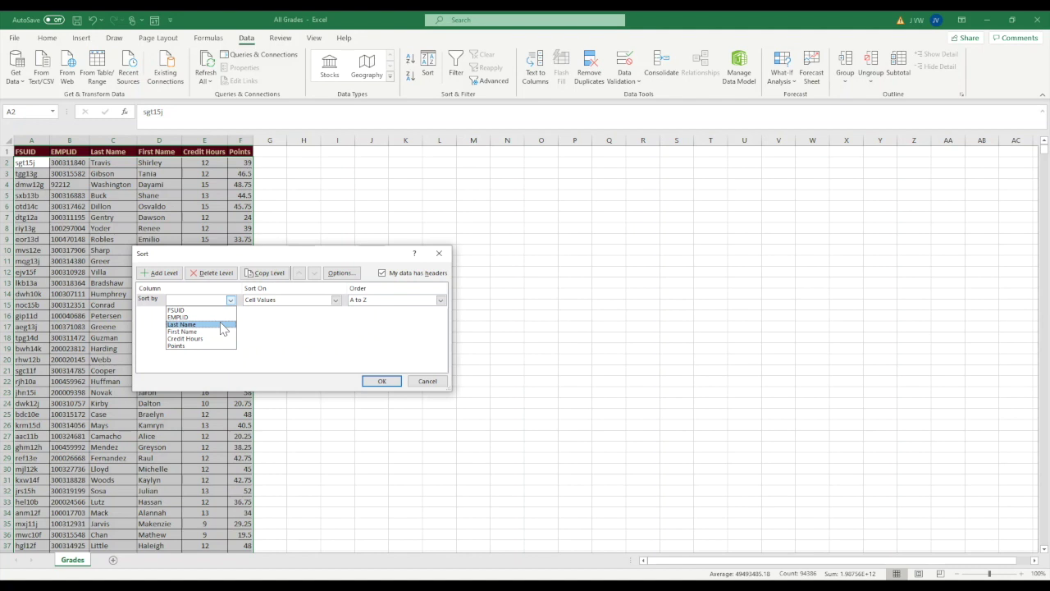
pyautogui.click(222, 326)
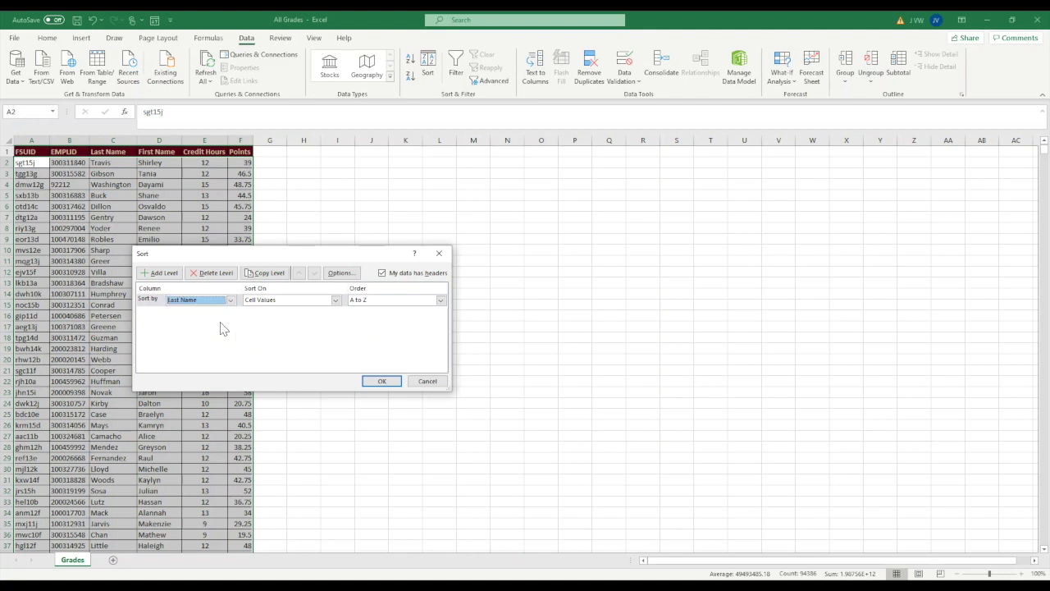
pyautogui.click(159, 272)
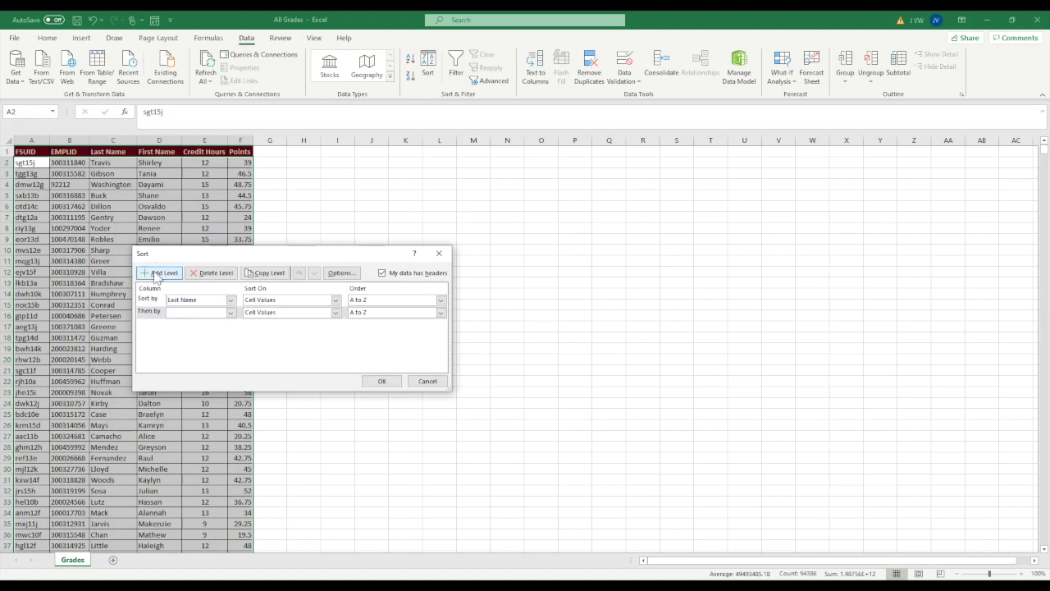
pyautogui.click(224, 315)
pyautogui.click(217, 344)
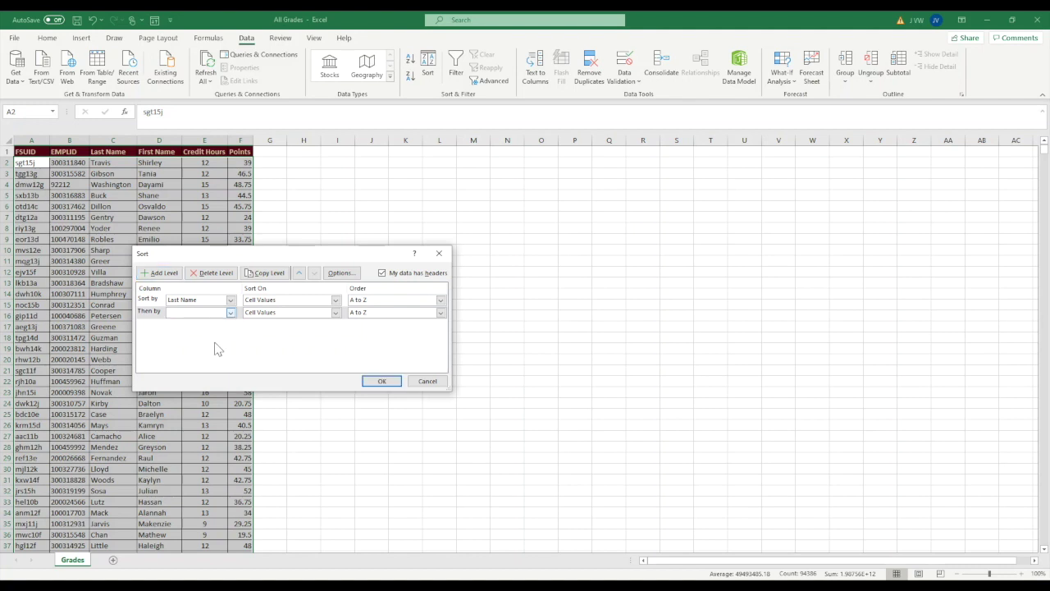
pyautogui.click(383, 381)
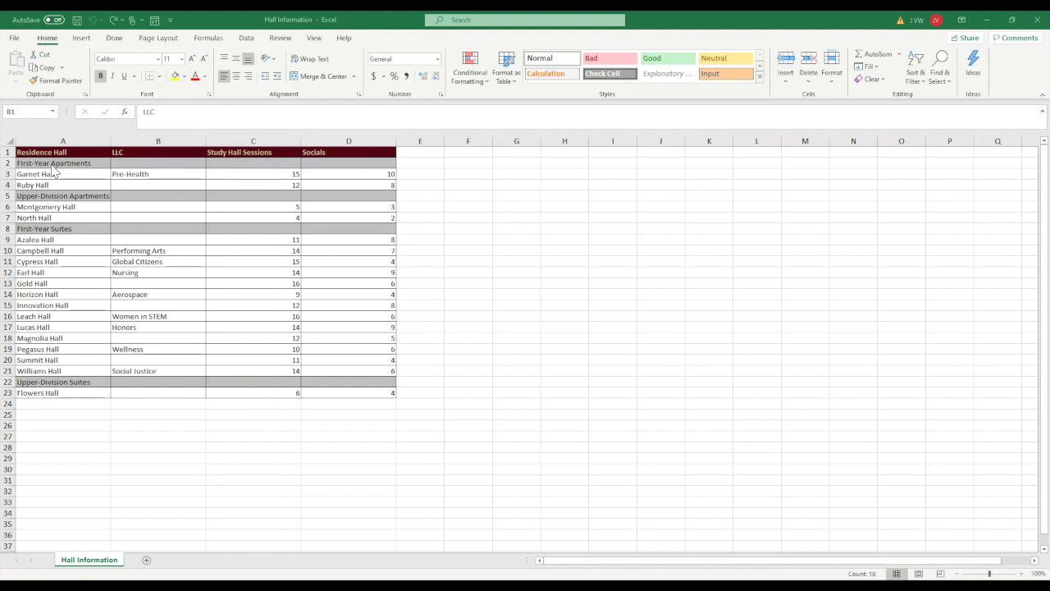
# - Insert a blank column B before the LLC column
pyautogui.click(137, 138)
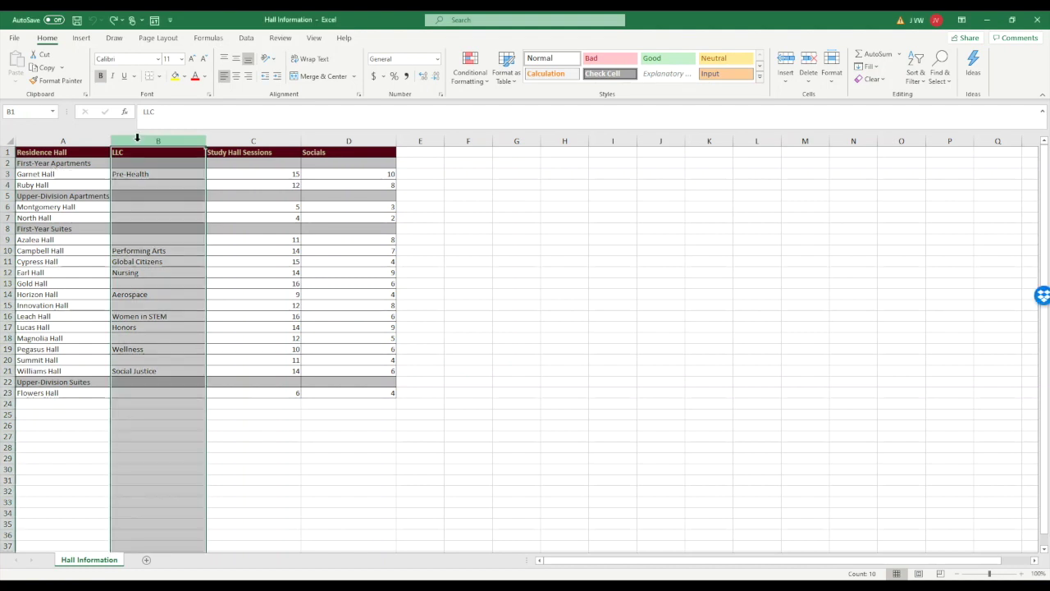
pyautogui.rightClick(137, 138)
pyautogui.click(169, 227)
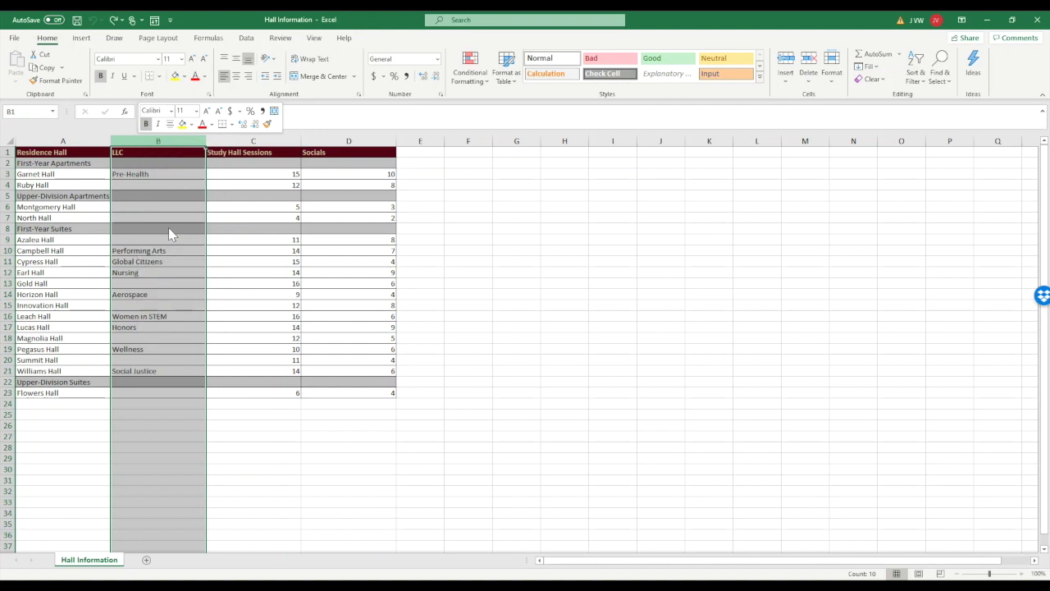
# - Move the First-Year Apartments label from A2 into B3
pyautogui.click(162, 173)
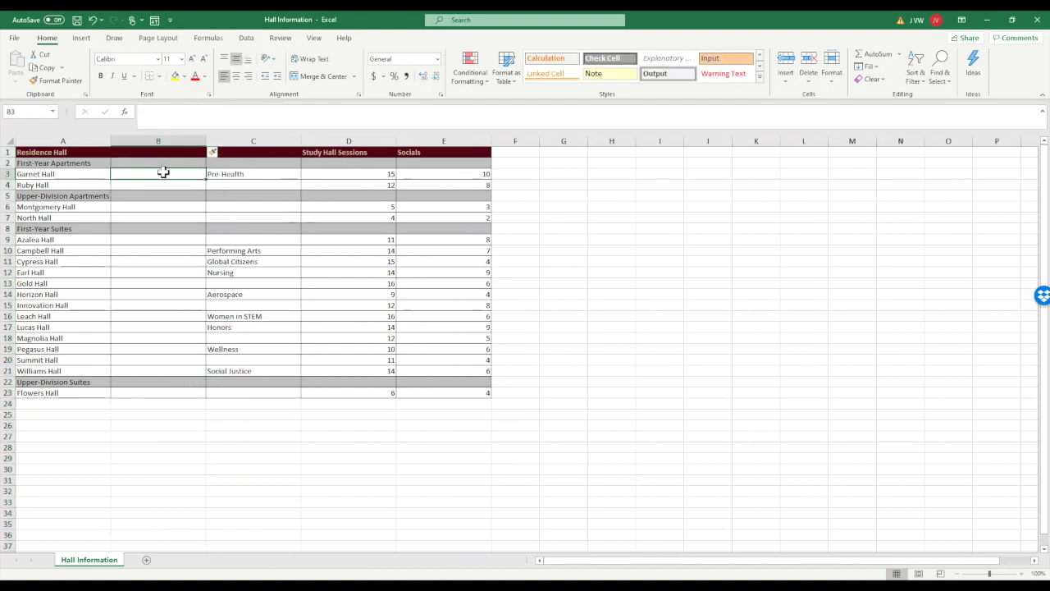
pyautogui.click(65, 163)
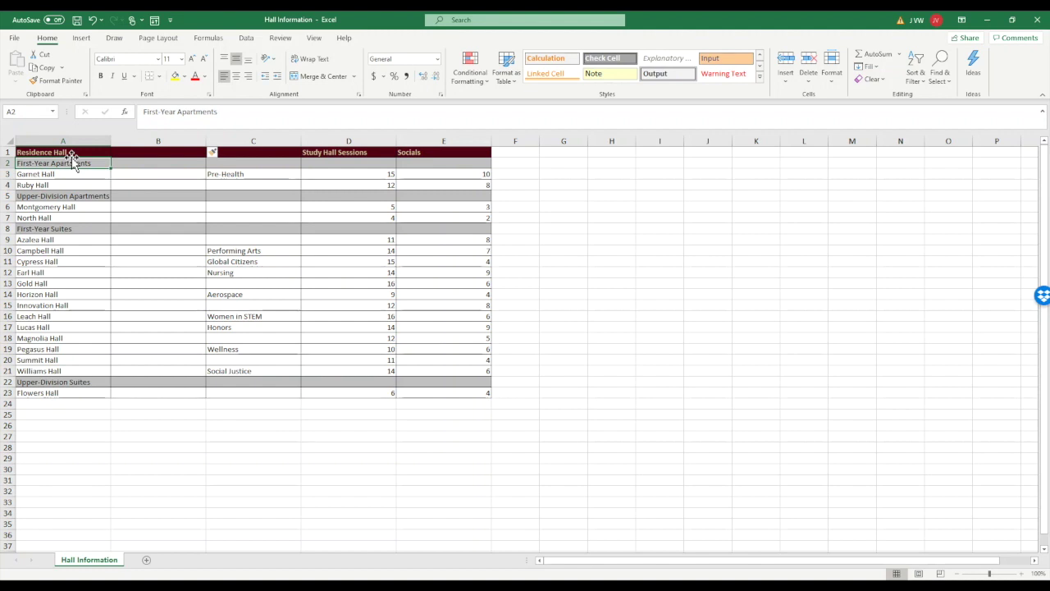
pyautogui.moveTo(73, 160); pyautogui.dragTo(136, 175)
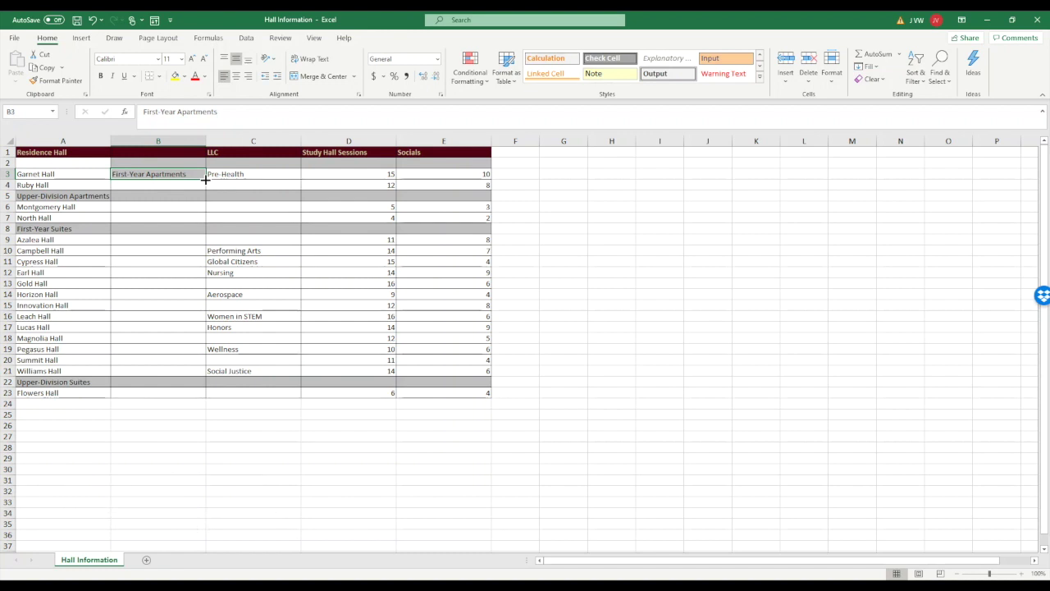
# - Place First-Year/Upper-Division Apartments and Suites headings in column B beside their halls, filling down
pyautogui.moveTo(205, 179); pyautogui.dragTo(204, 190)
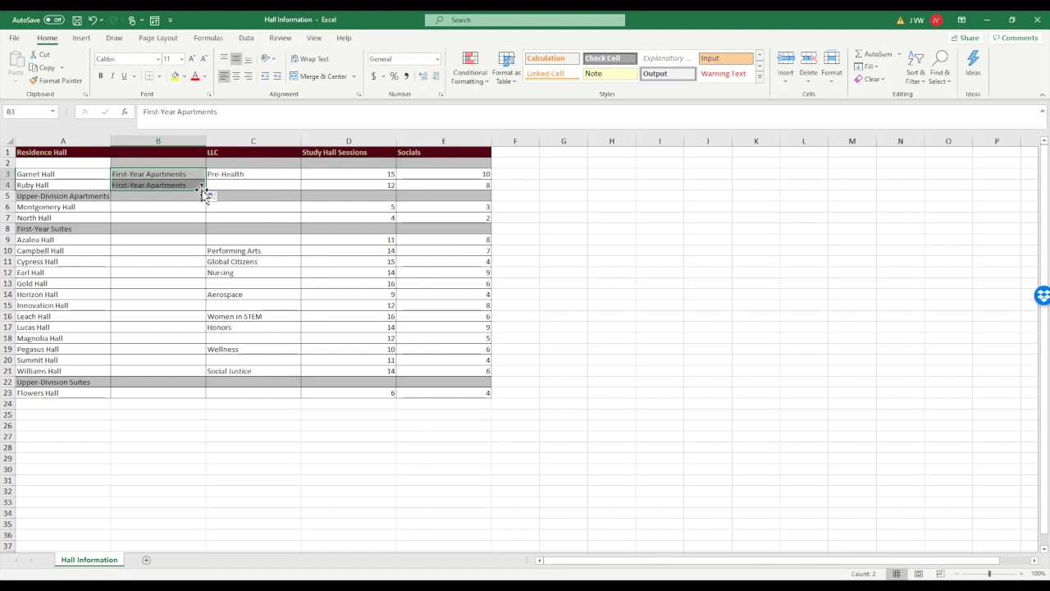
pyautogui.click(72, 194)
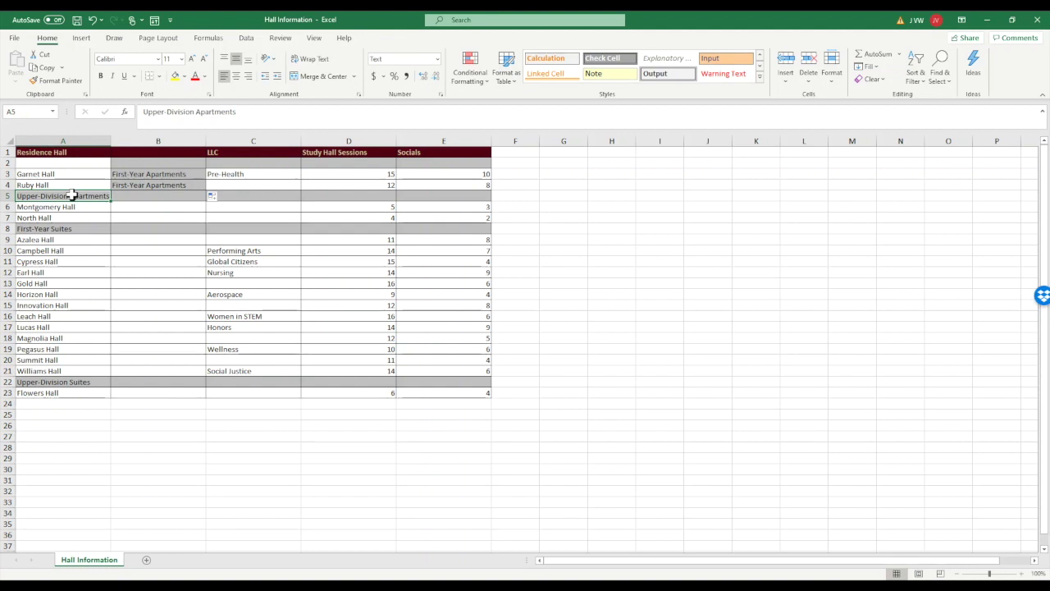
pyautogui.moveTo(71, 195); pyautogui.dragTo(205, 222)
pyautogui.click(82, 229)
pyautogui.moveTo(82, 229); pyautogui.dragTo(140, 246)
pyautogui.moveTo(205, 244); pyautogui.dragTo(205, 376)
pyautogui.click(87, 382)
pyautogui.moveTo(165, 399); pyautogui.dragTo(165, 398)
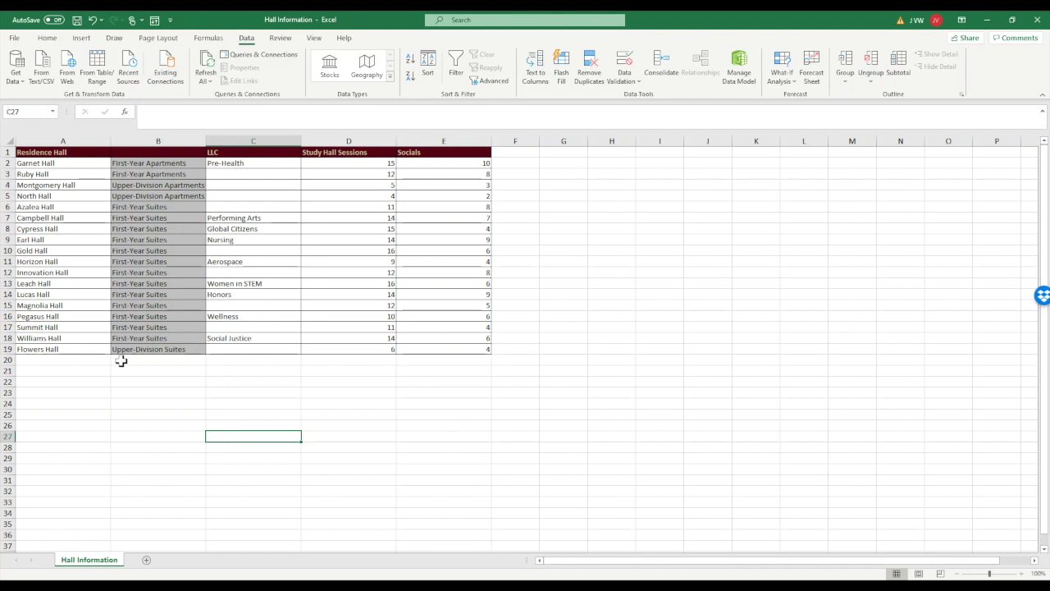
# - Insert a blank column C between the housing types and the LLC column
pyautogui.click(246, 139)
pyautogui.rightClick(249, 141)
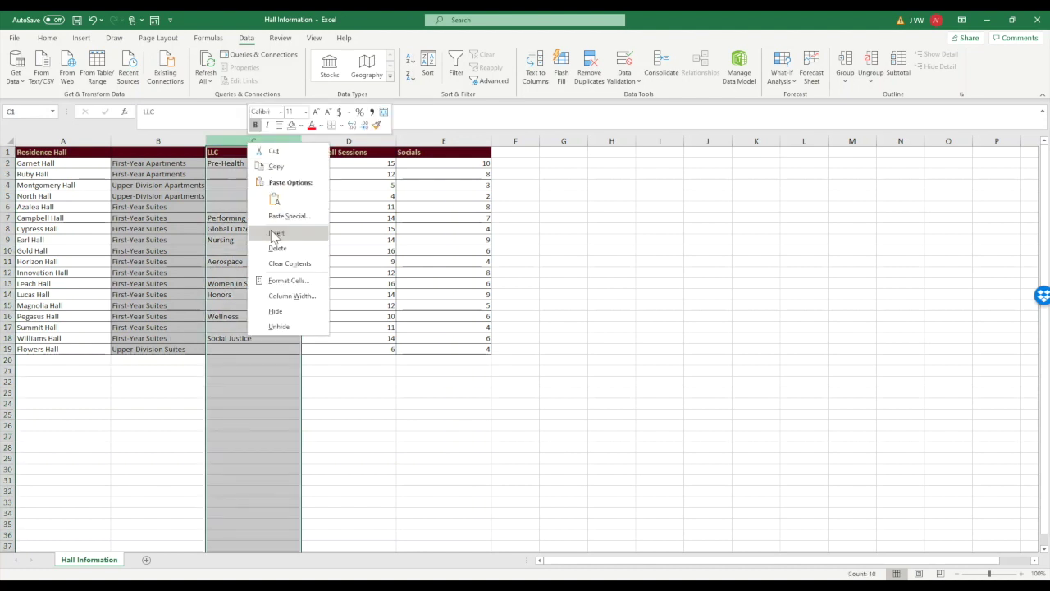
pyautogui.click(276, 233)
pyautogui.click(379, 424)
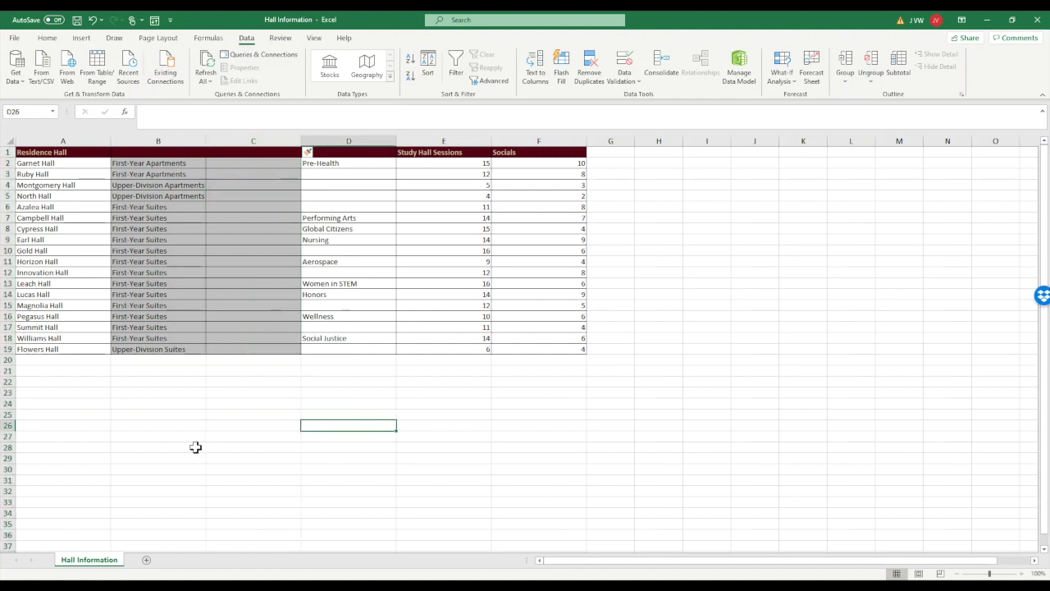
pyautogui.click(157, 161)
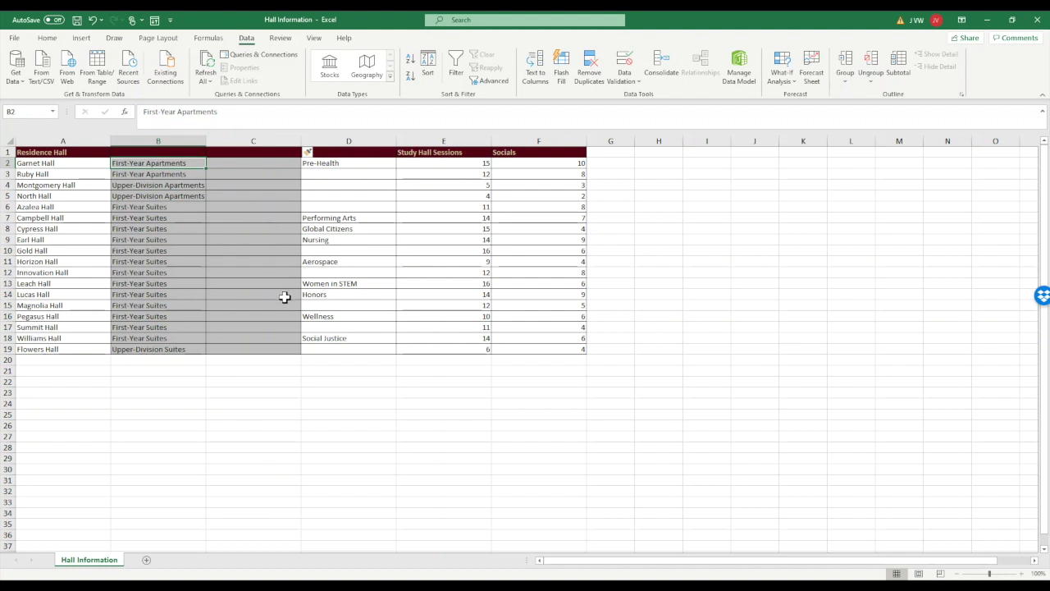
pyautogui.click(187, 138)
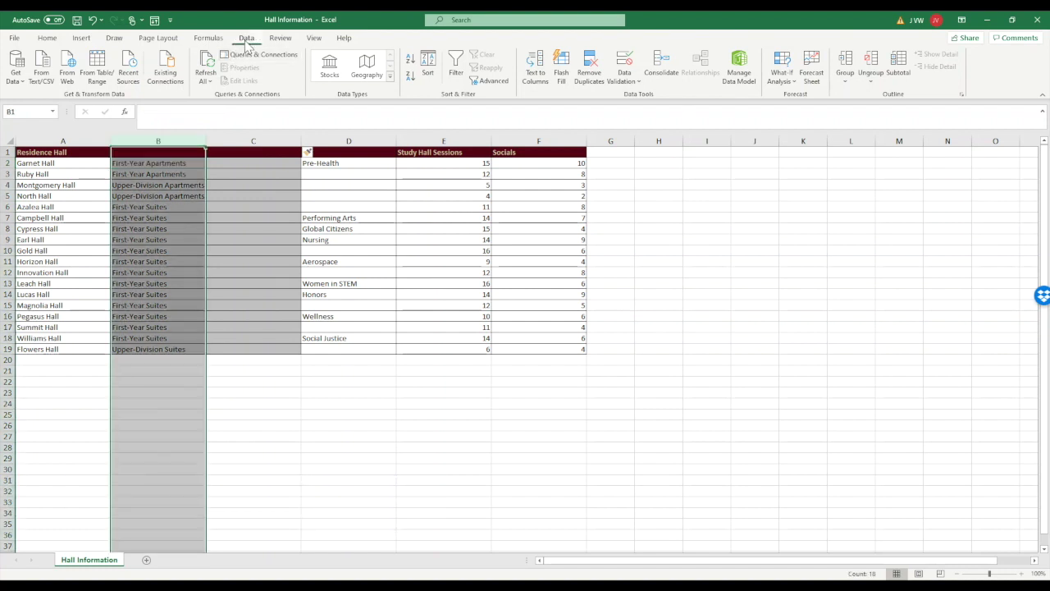
# - Split column B's housing types at spaces with Text to Columns, replacing column C's contents
pyautogui.click(535, 70)
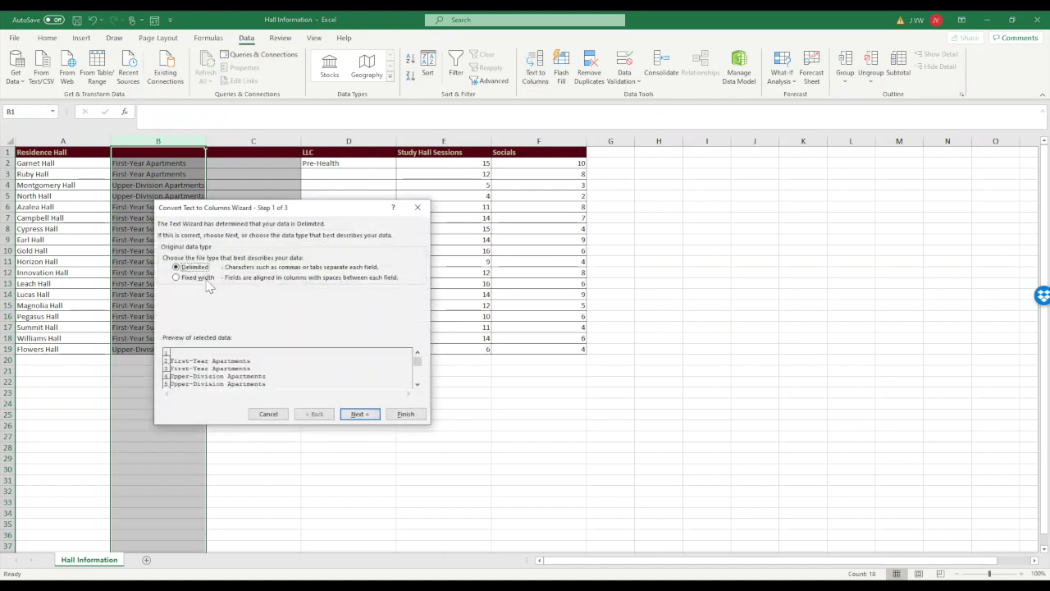
pyautogui.press('Return')
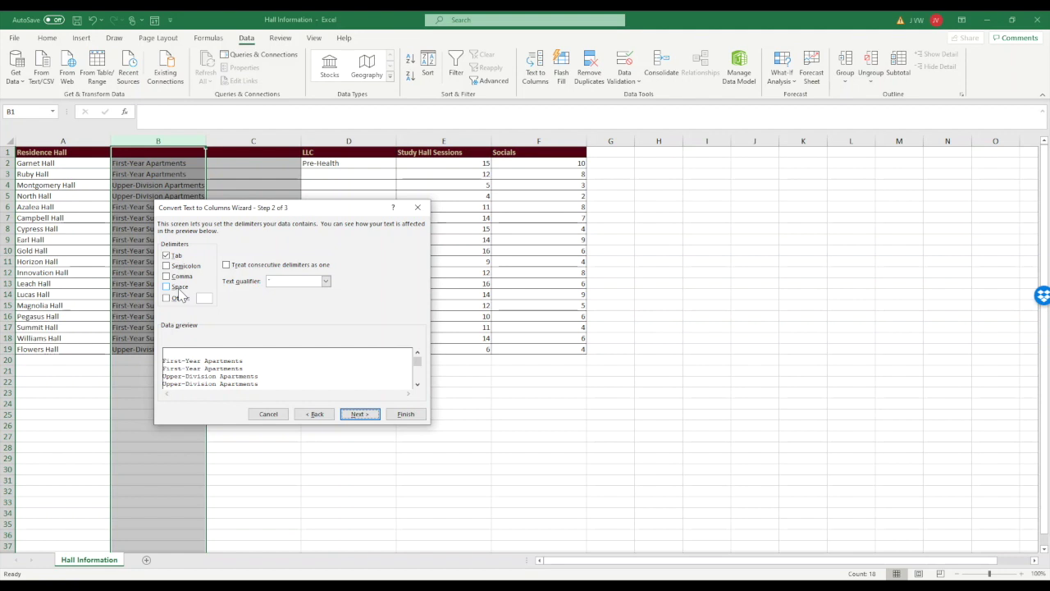
pyautogui.click(168, 286)
pyautogui.click(417, 384)
pyautogui.click(417, 385)
pyautogui.click(417, 385)
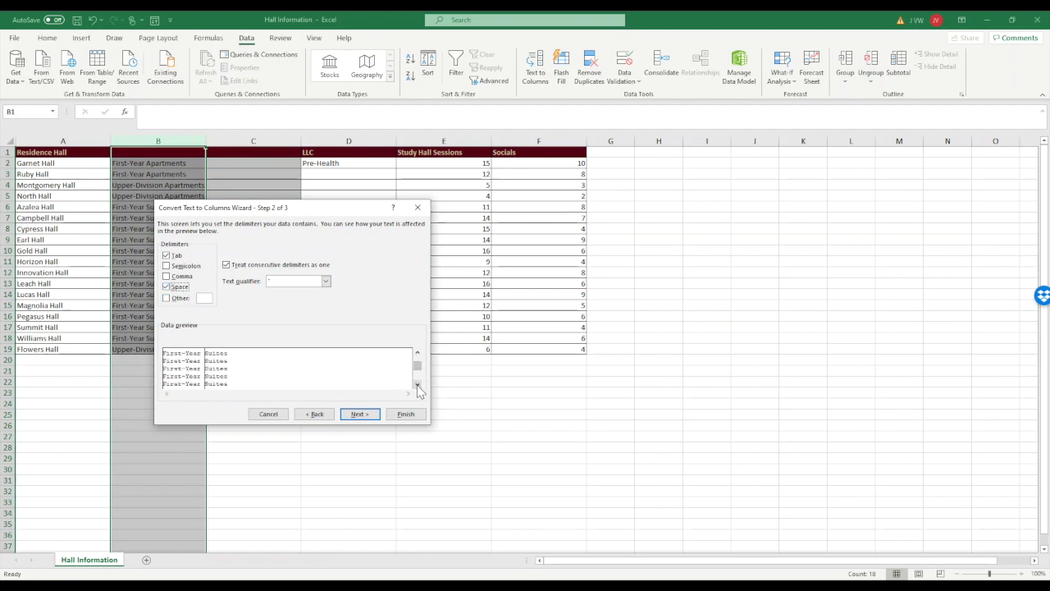
pyautogui.click(358, 415)
pyautogui.click(406, 413)
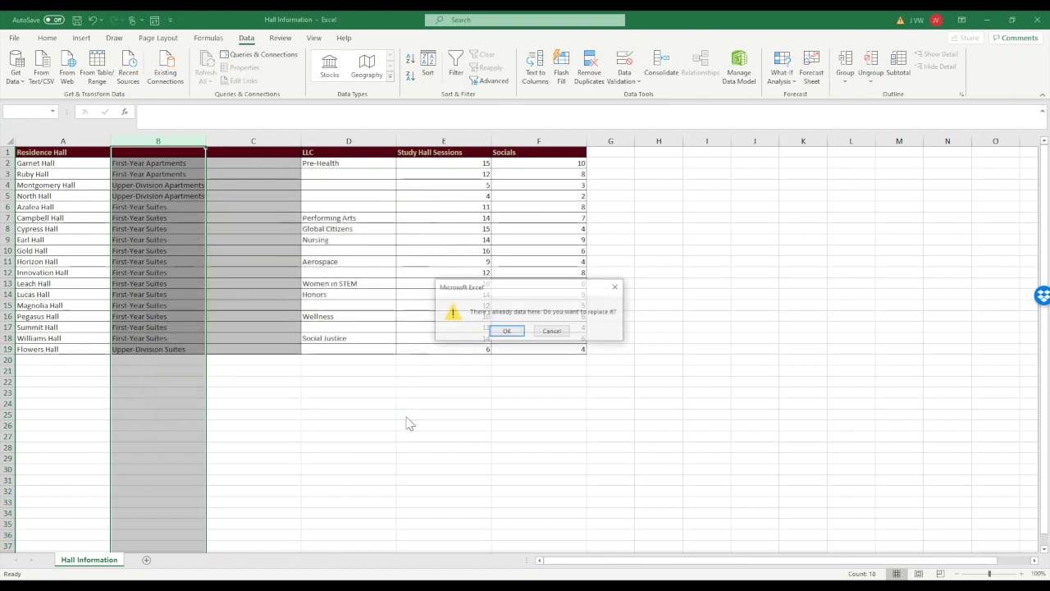
pyautogui.click(507, 331)
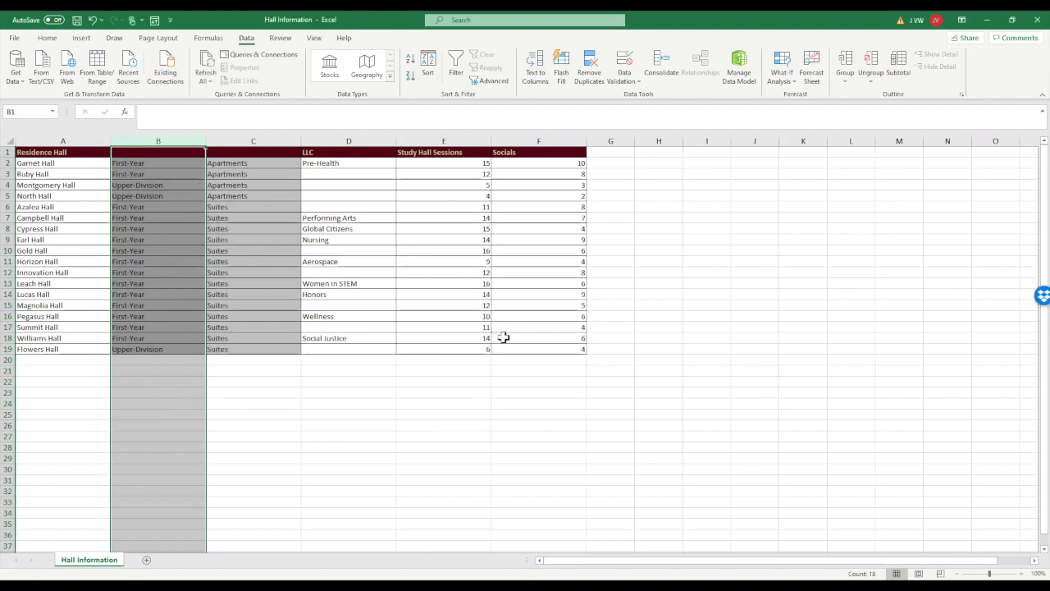
pyautogui.click(269, 413)
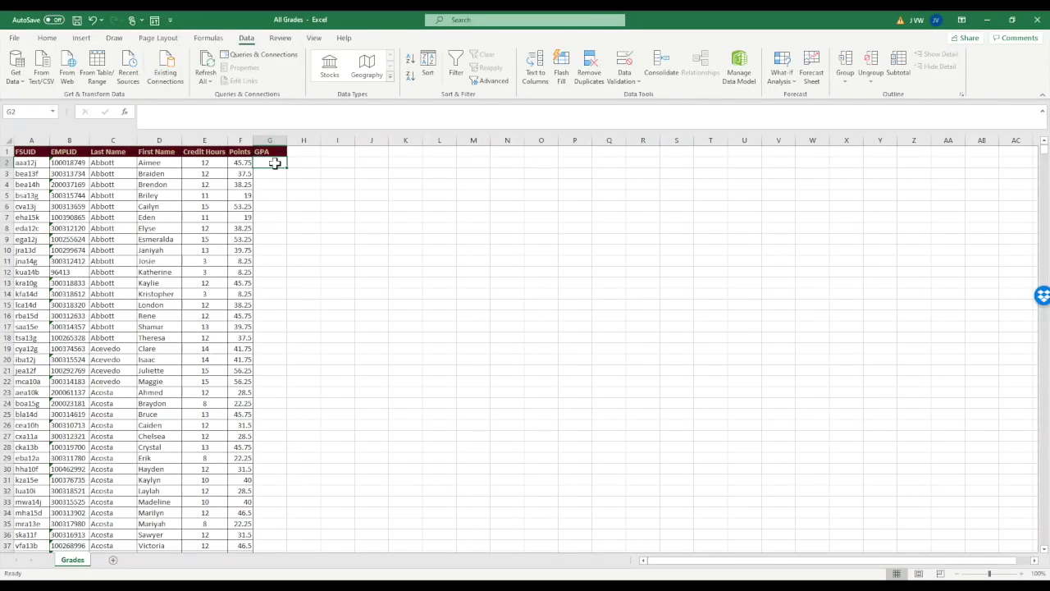
# - Enter =F2/E2 in G2 to divide the student's Points by Credit Hours
pyautogui.click(275, 119)
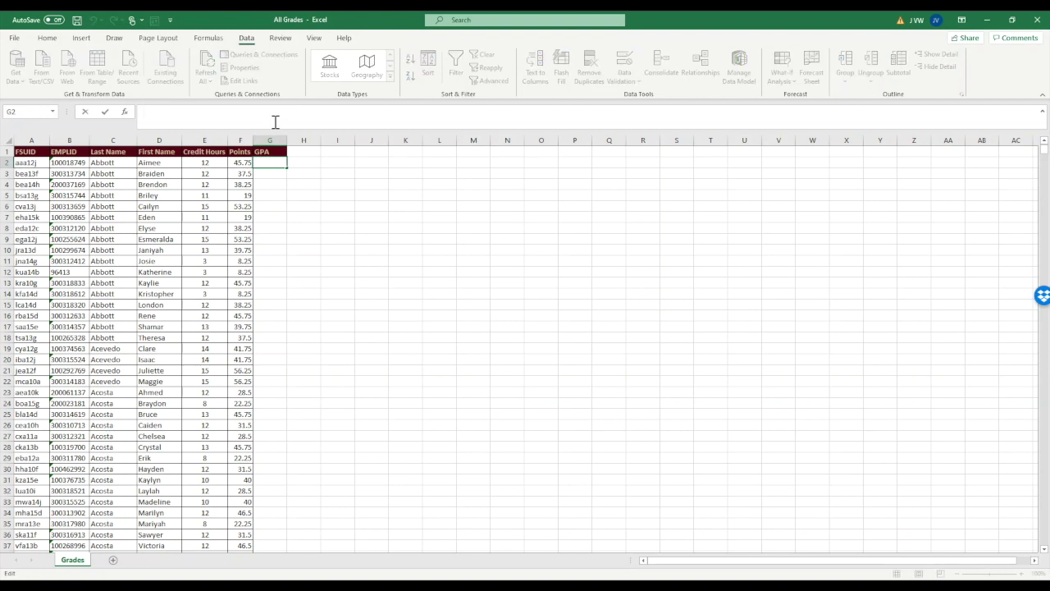
pyautogui.write('=')
pyautogui.click(242, 161)
pyautogui.write('/')
pyautogui.click(202, 162)
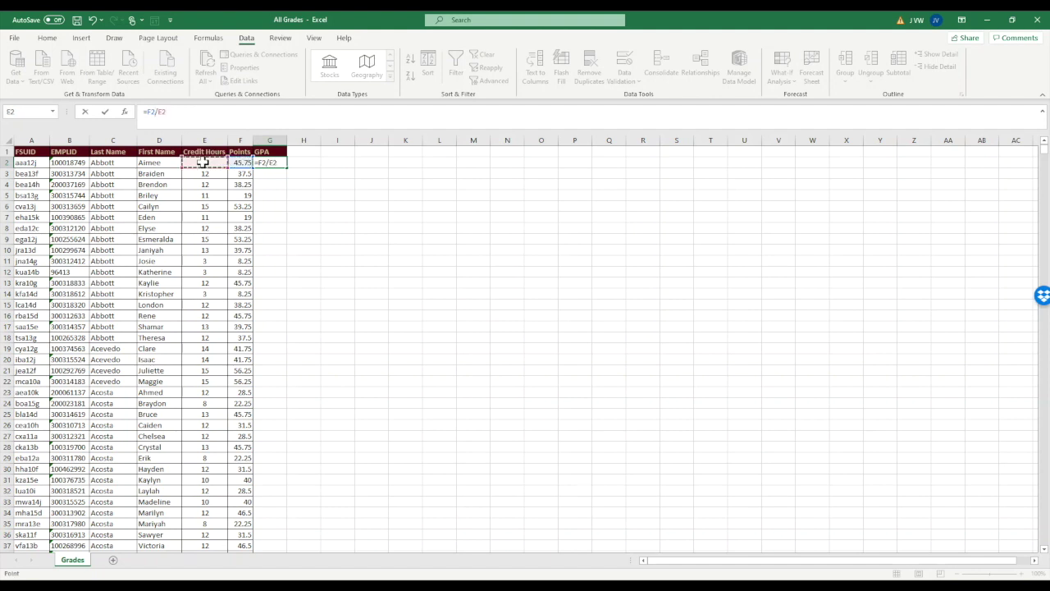
pyautogui.press('Return')
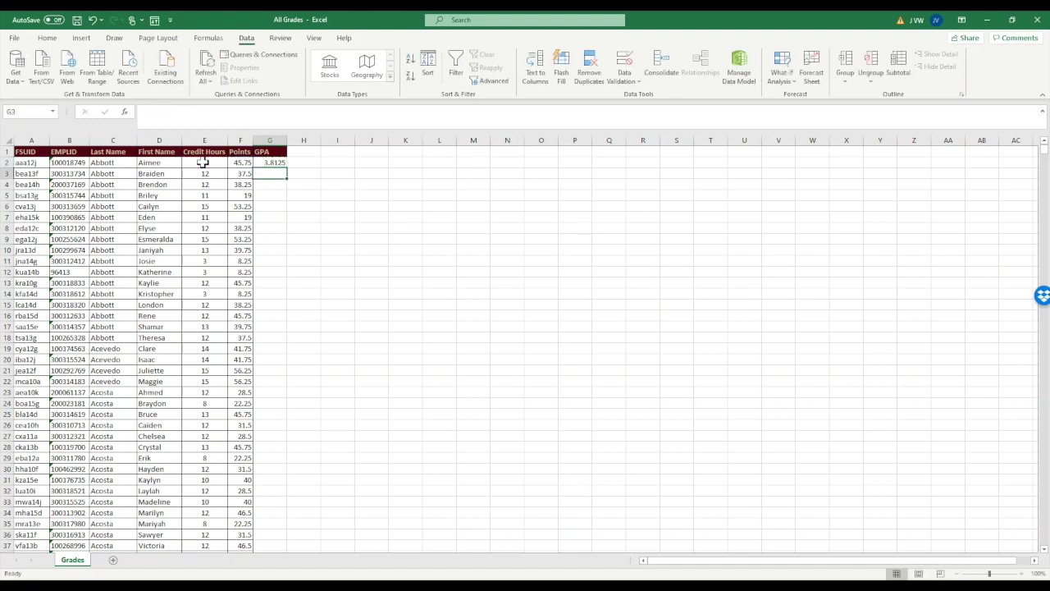
# - Copy the =F2/E2 GPA formula down every student row in column G
pyautogui.click(278, 162)
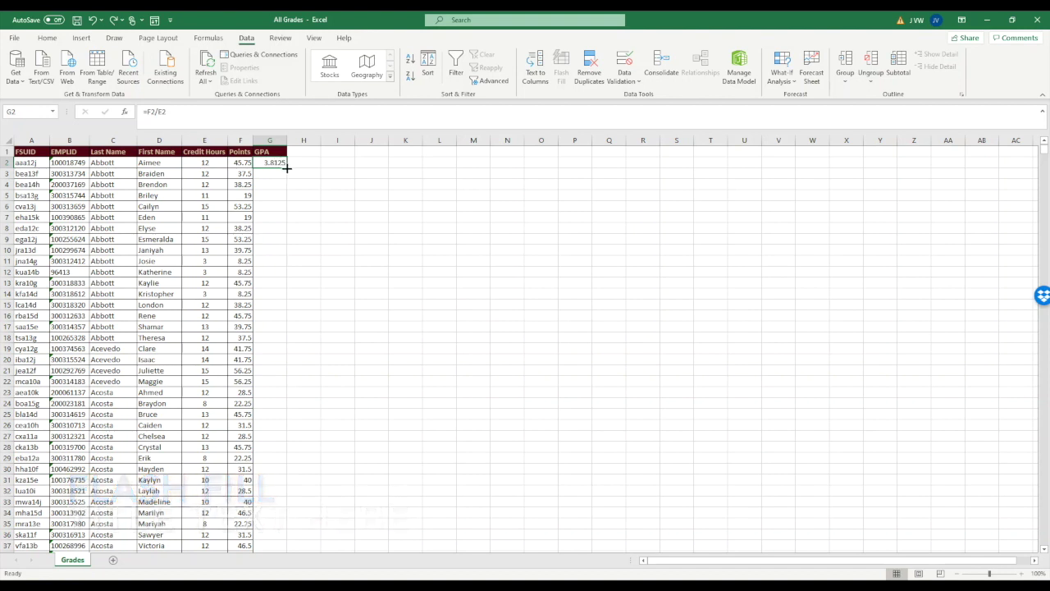
pyautogui.doubleClick(286, 167)
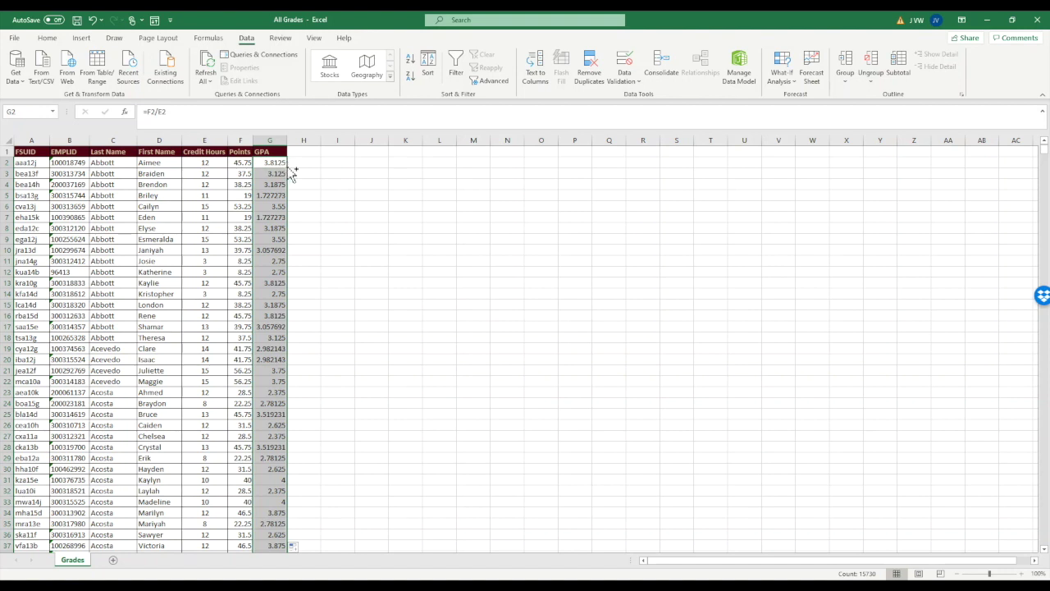
pyautogui.hotkey('ctrl', 'z')
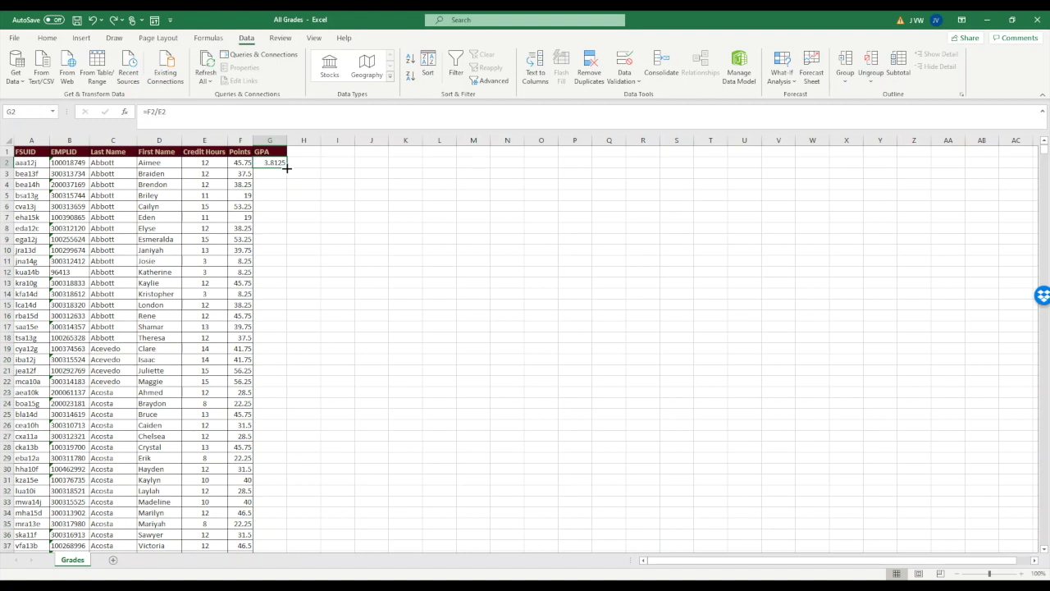
pyautogui.doubleClick(286, 168)
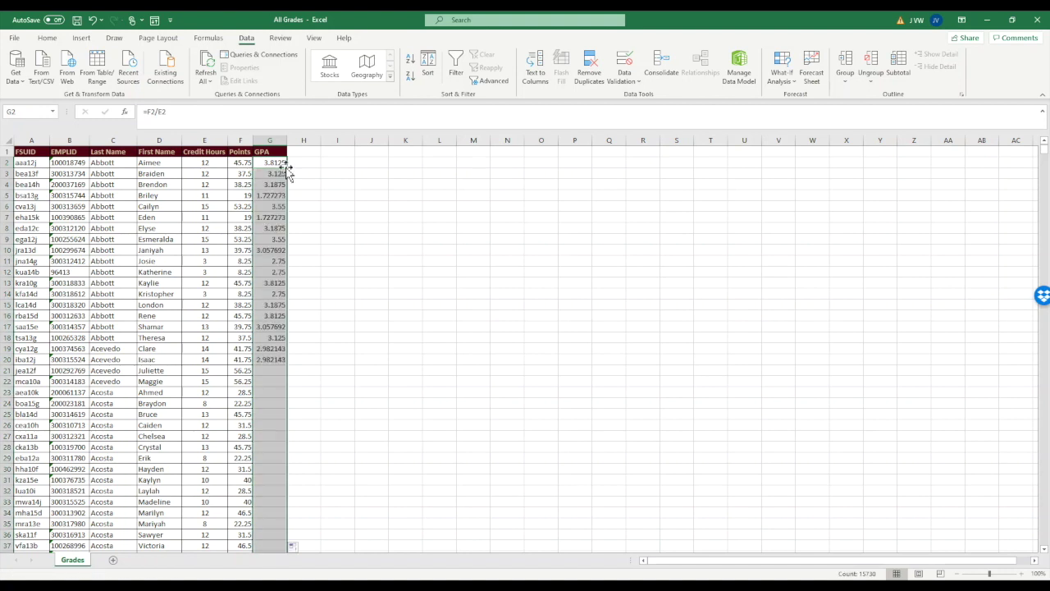
pyautogui.scroll(-14, 317, 302)
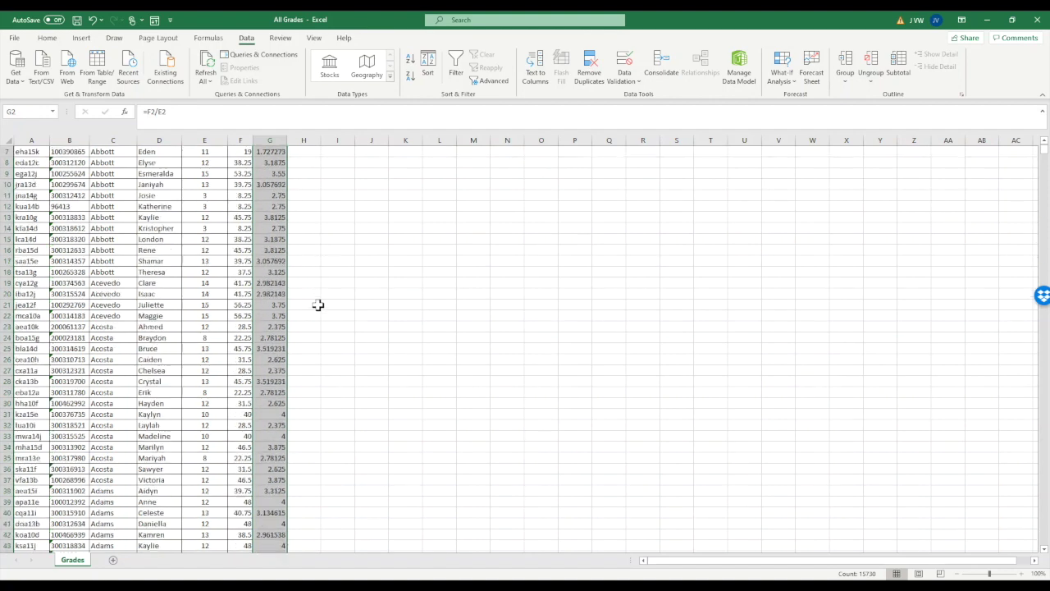
pyautogui.scroll(-6, 318, 304)
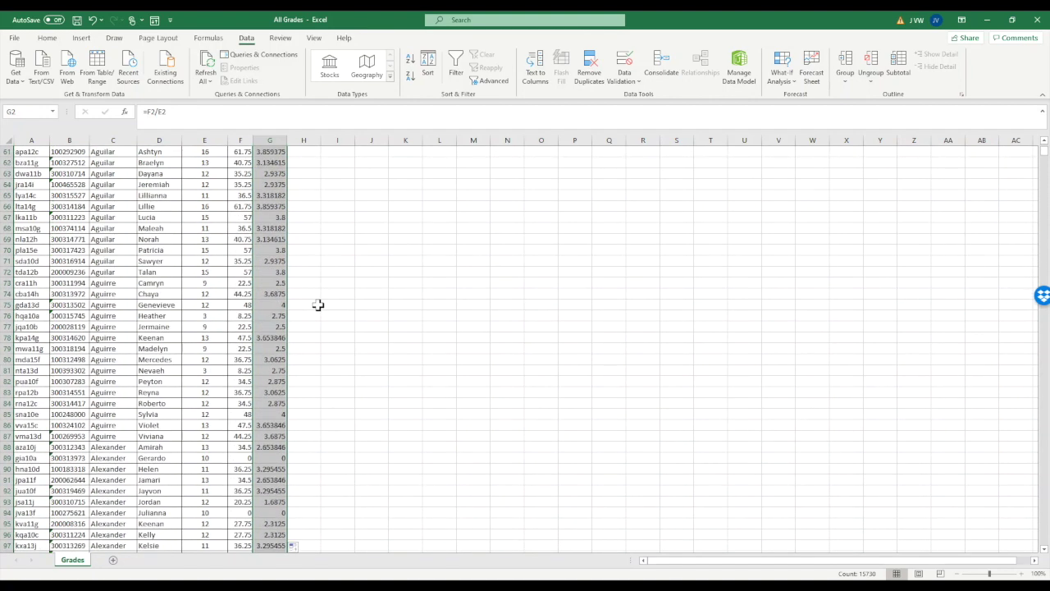
pyautogui.moveTo(1047, 156); pyautogui.dragTo(1045, 146)
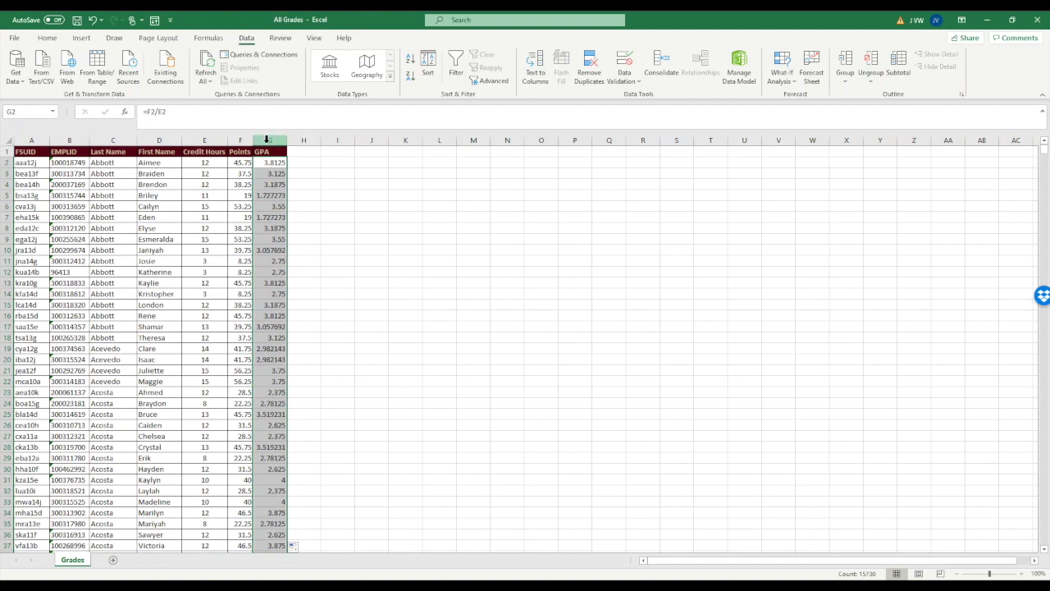
pyautogui.click(266, 139)
# - Format column G as Number with 2 decimal places, so GPAs show like 3.81
pyautogui.rightClick(267, 139)
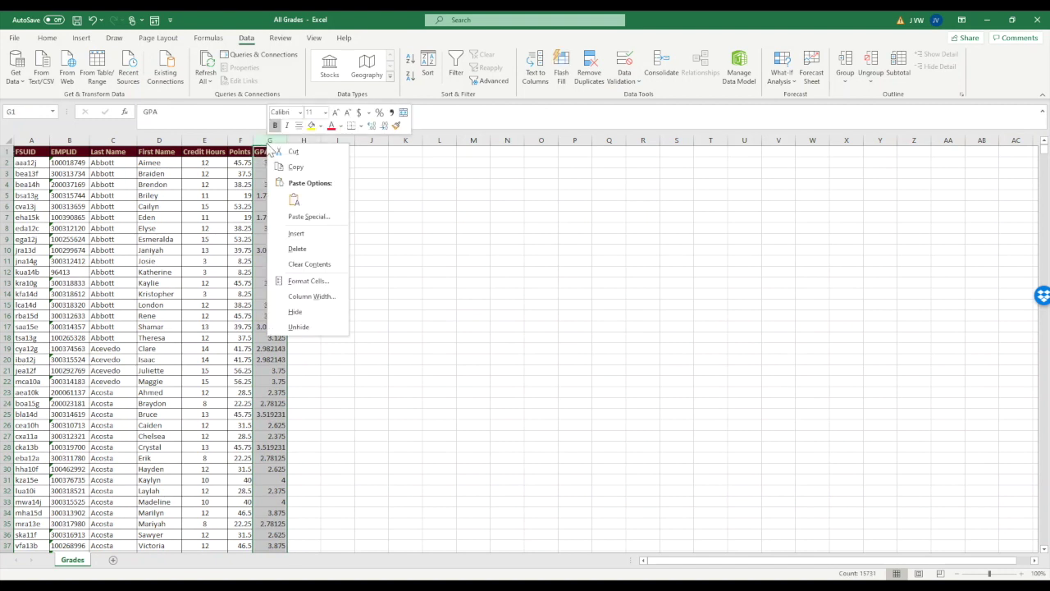
pyautogui.click(309, 286)
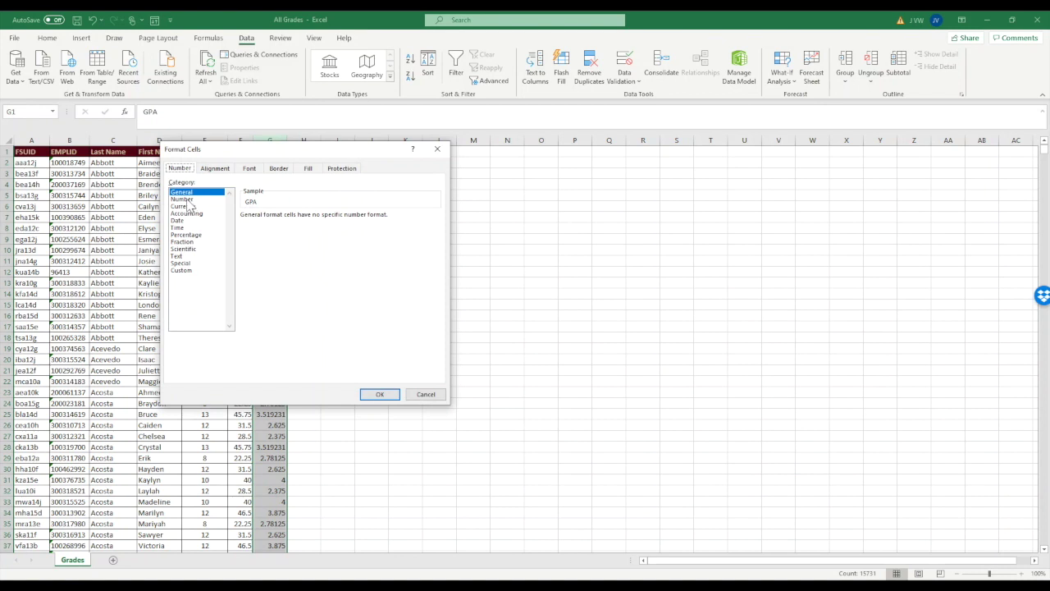
pyautogui.click(188, 199)
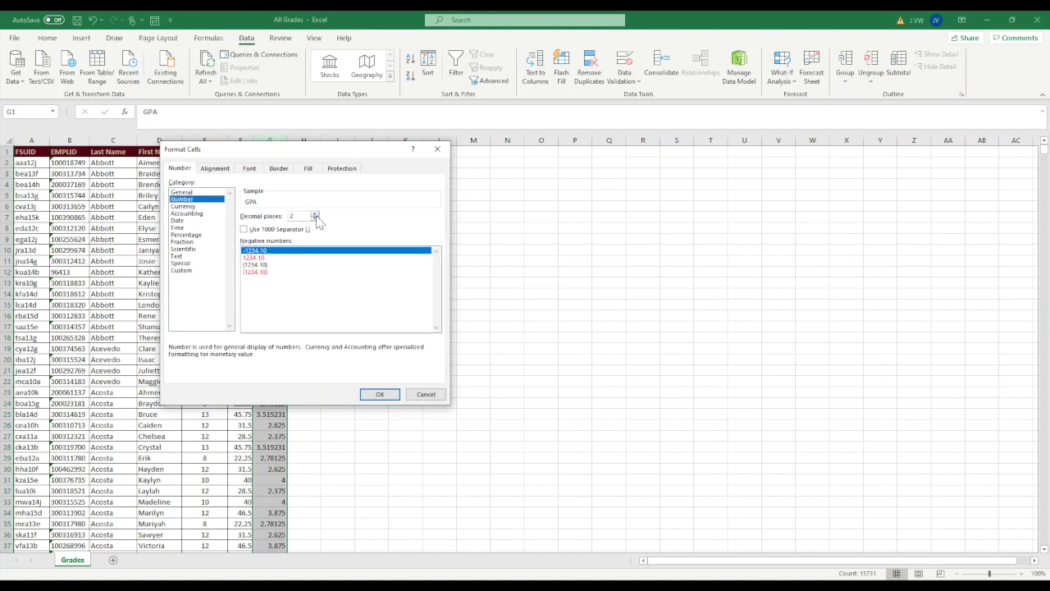
pyautogui.click(379, 394)
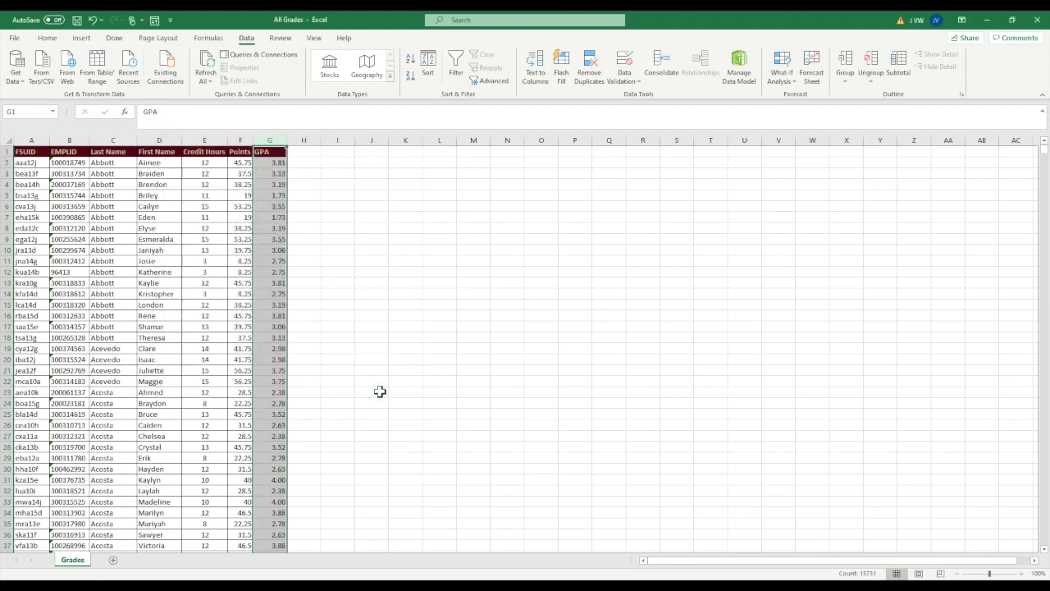
pyautogui.click(271, 152)
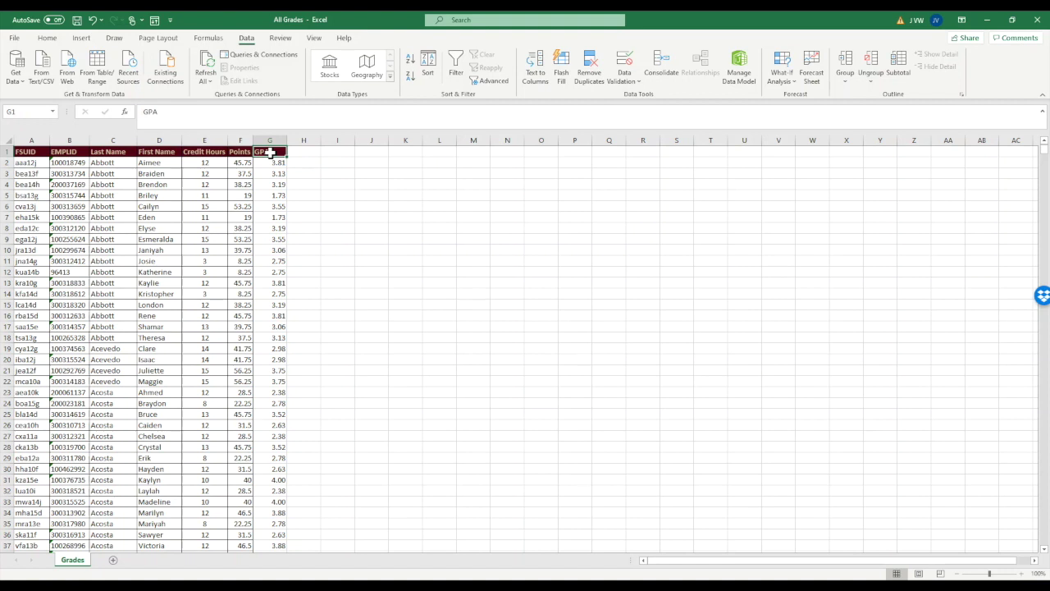
pyautogui.hotkey('ctrl', 'shift', 'Down')
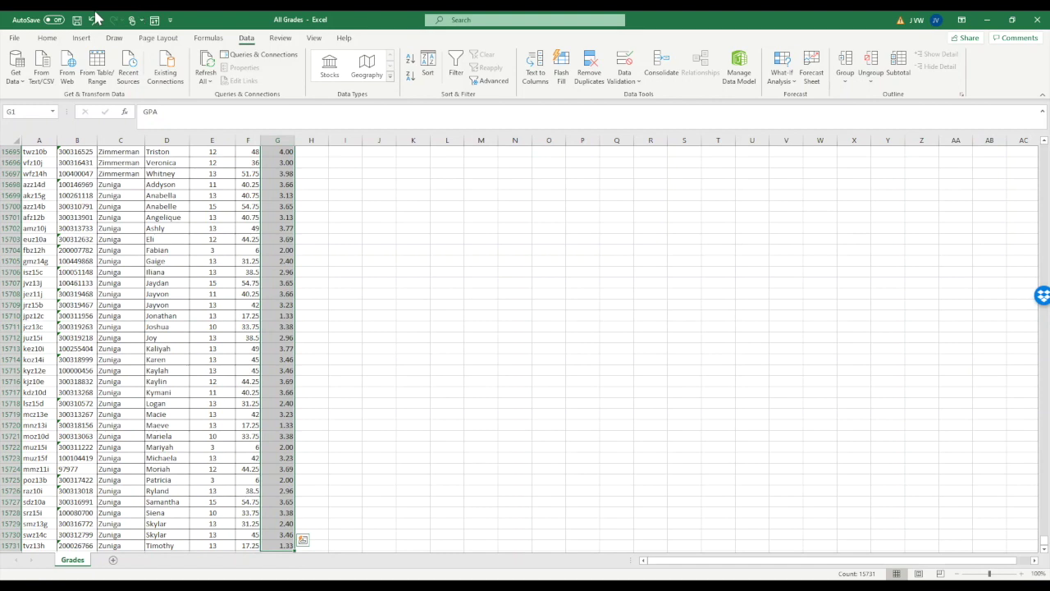
pyautogui.click(47, 39)
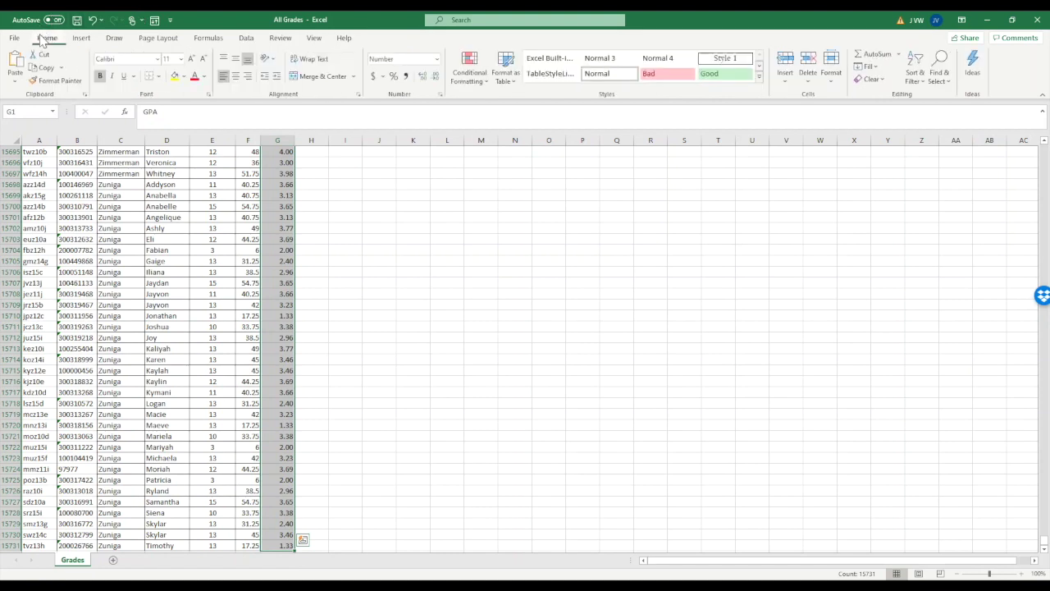
pyautogui.click(159, 75)
pyautogui.click(190, 187)
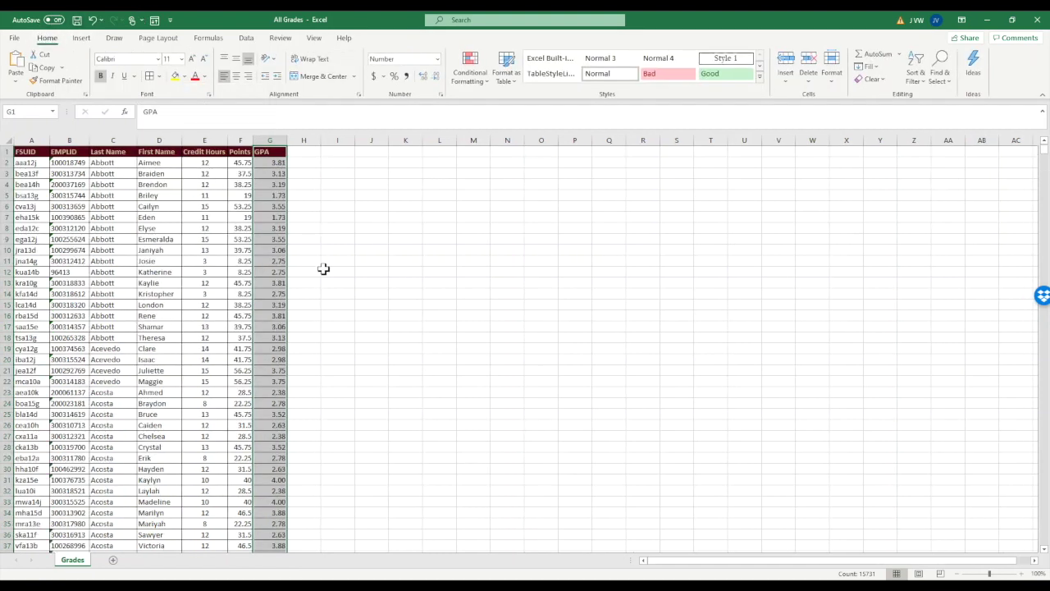
pyautogui.click(323, 268)
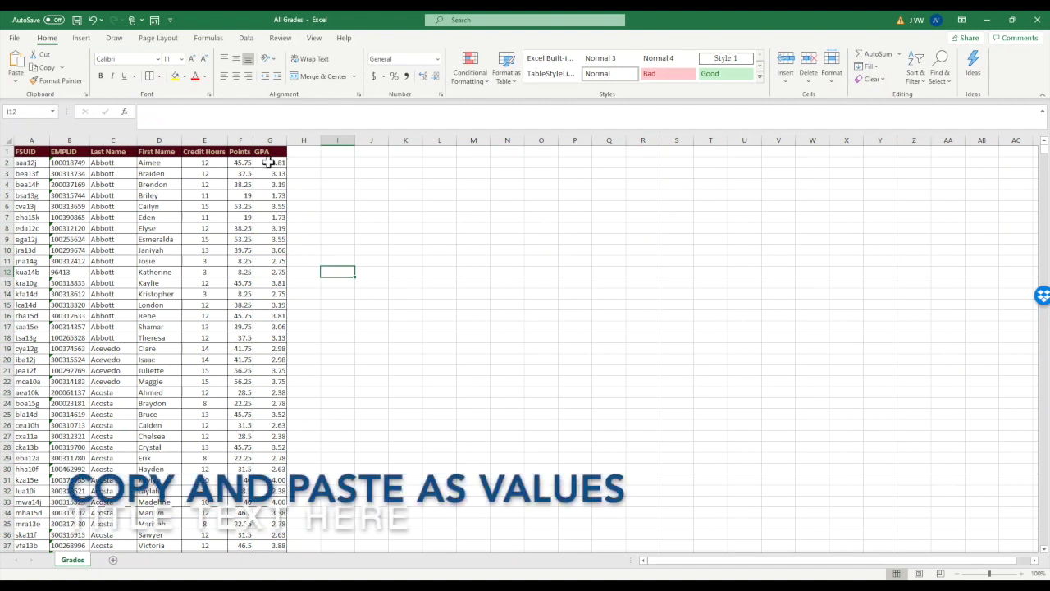
pyautogui.click(268, 162)
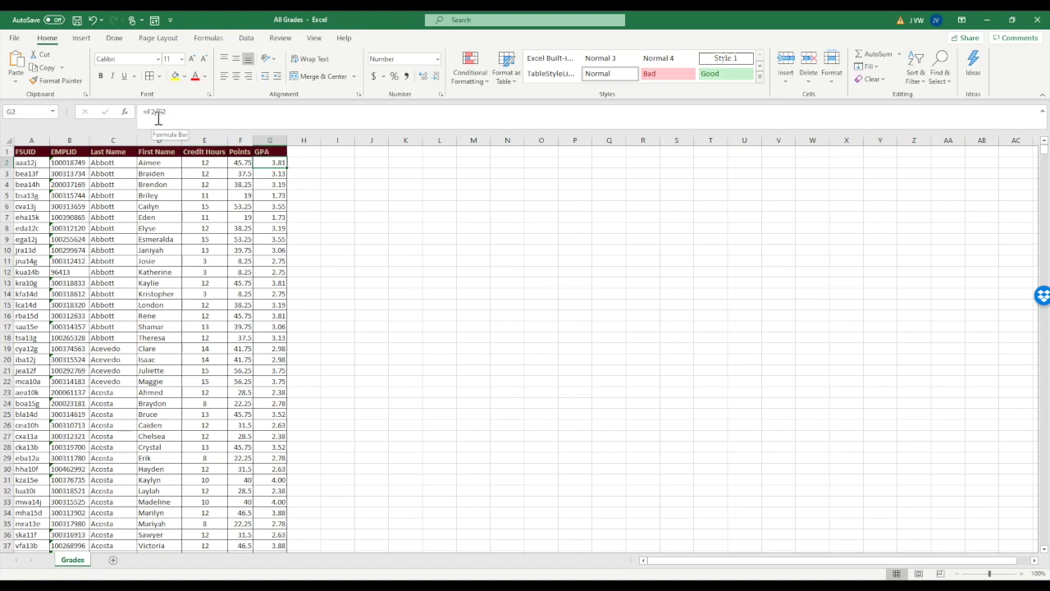
pyautogui.click(205, 164)
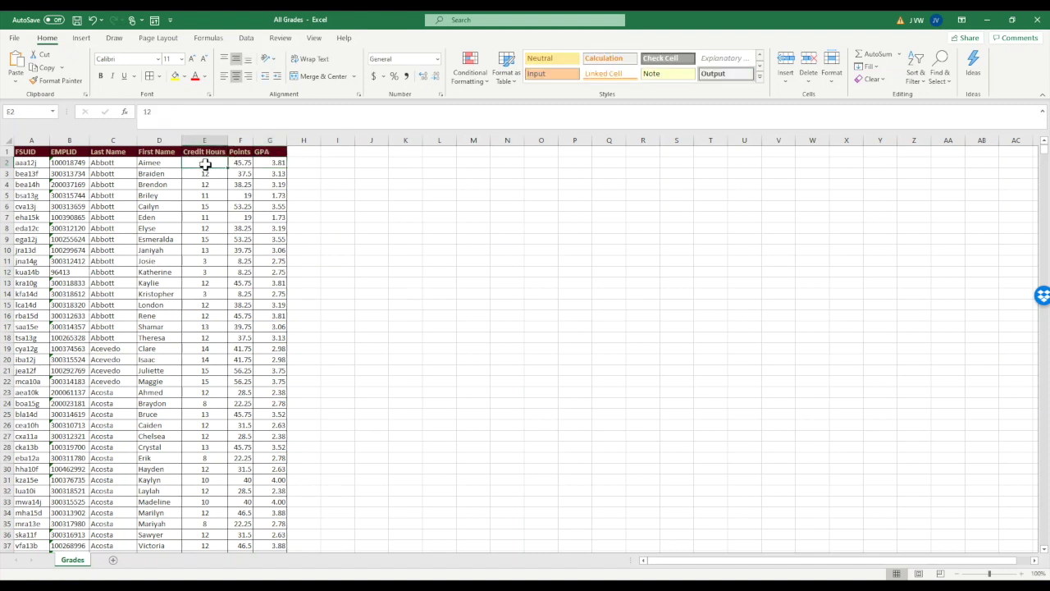
pyautogui.write('9')
pyautogui.press('Return')
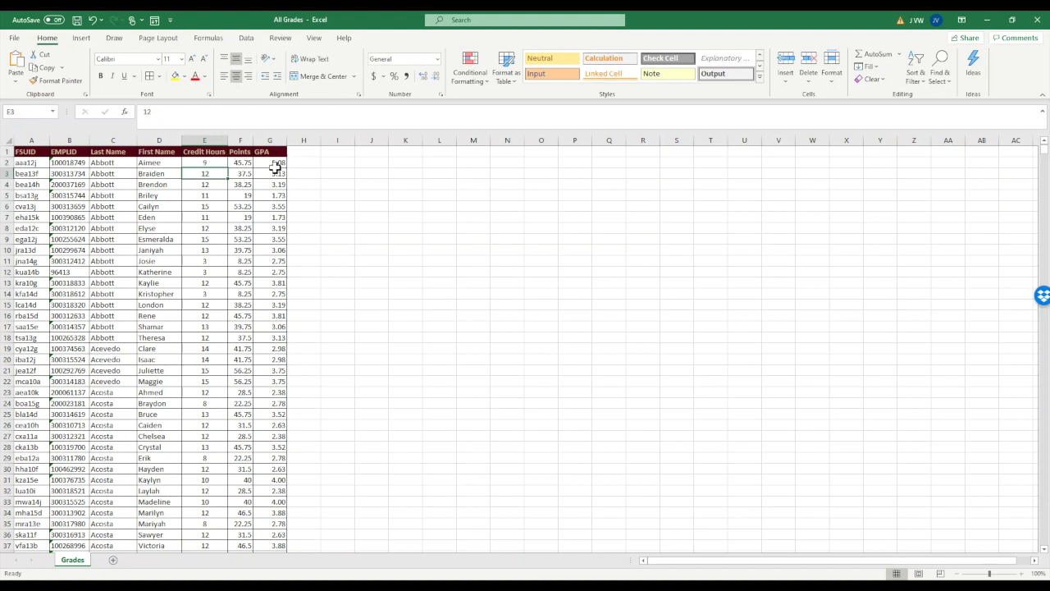
pyautogui.hotkey('ctrl', 'z')
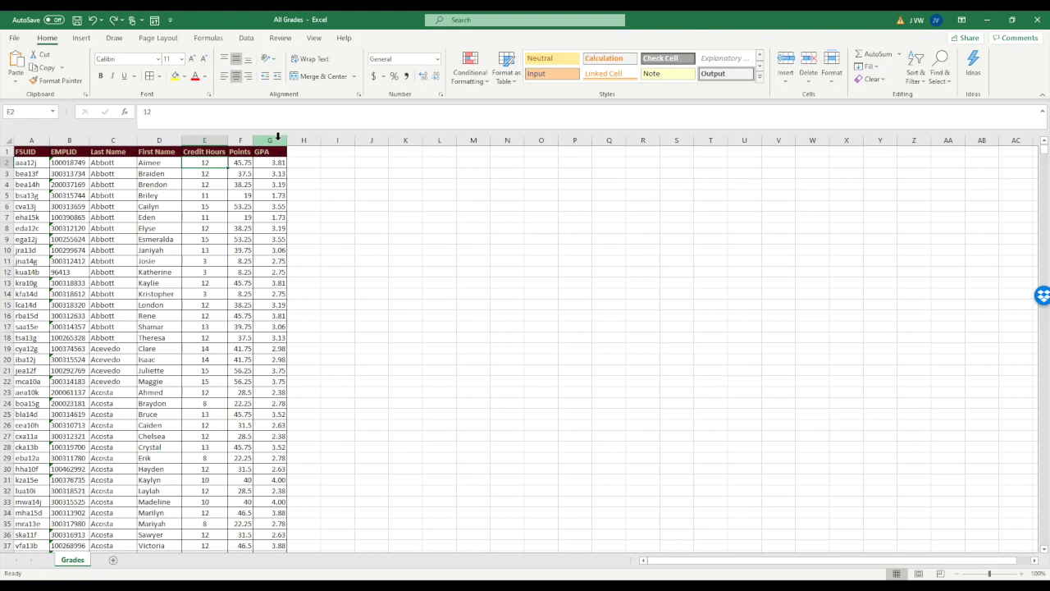
# - Copy column G and paste it back as values, replacing the =F2/E2 formulas with numbers
pyautogui.click(278, 137)
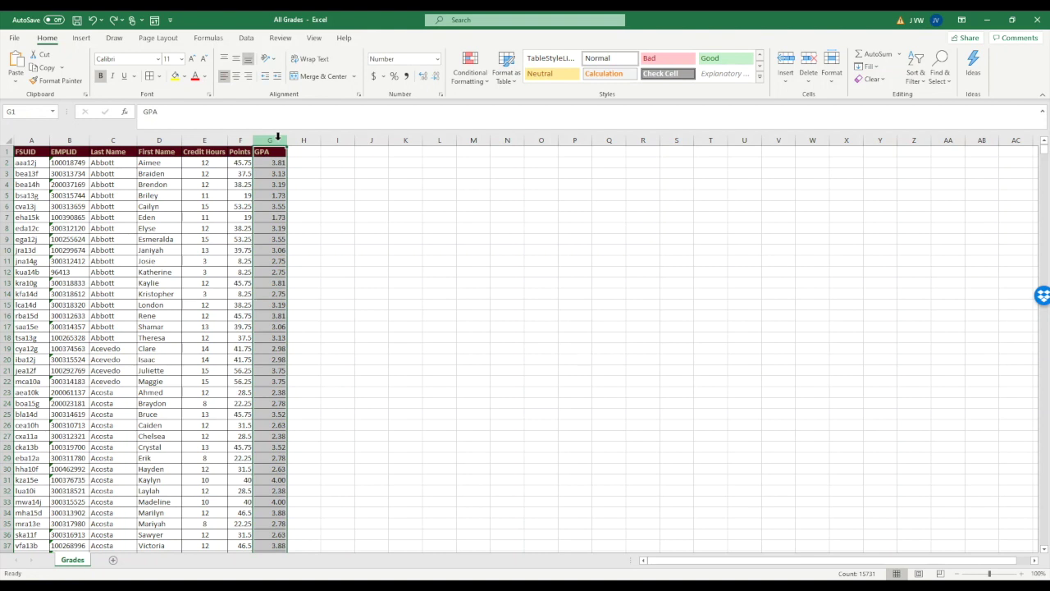
pyautogui.rightClick(278, 137)
pyautogui.click(299, 161)
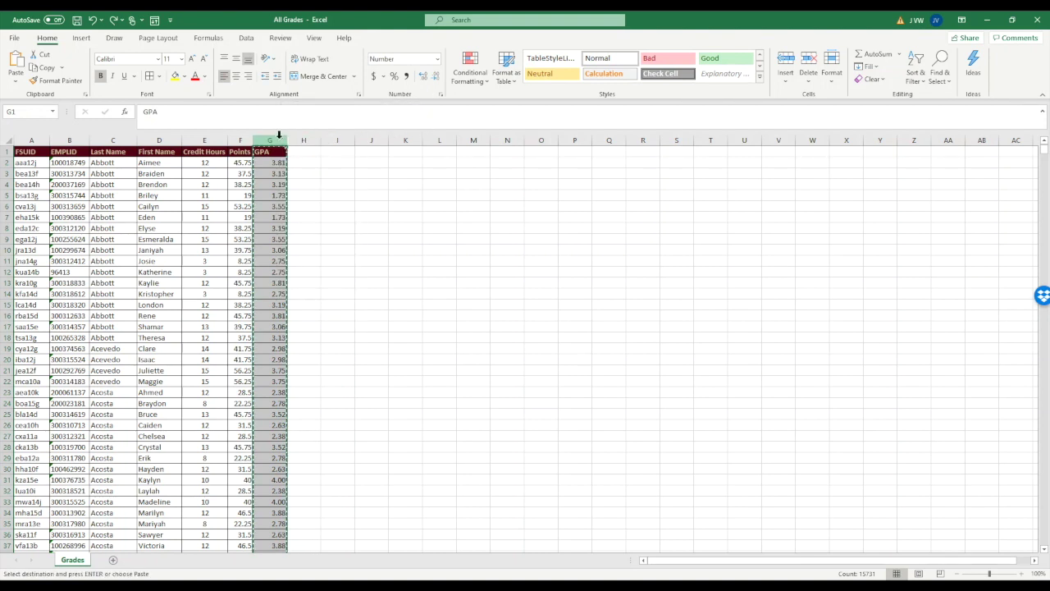
pyautogui.rightClick(280, 137)
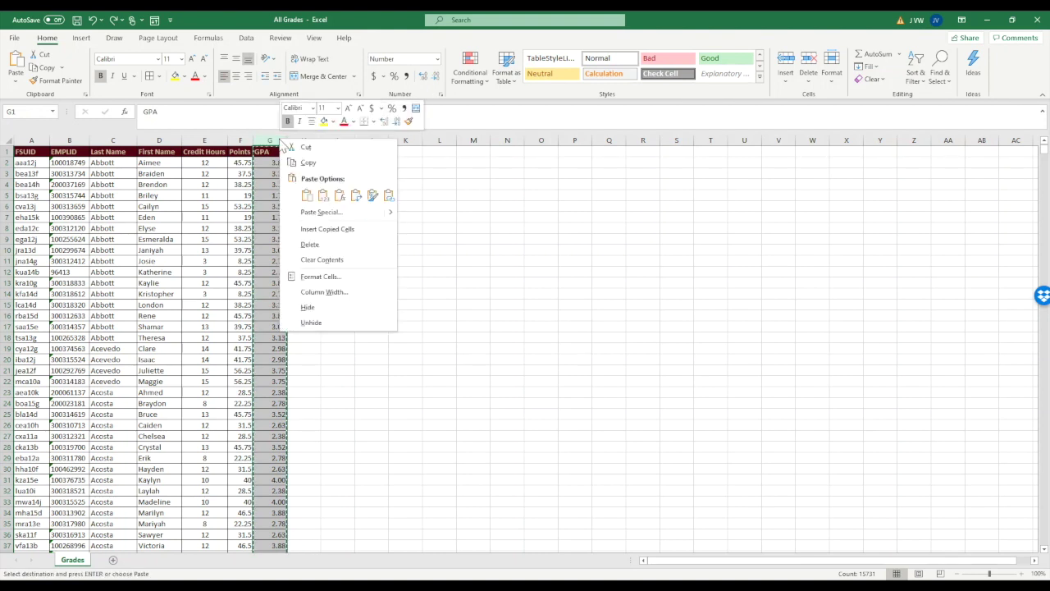
pyautogui.click(323, 197)
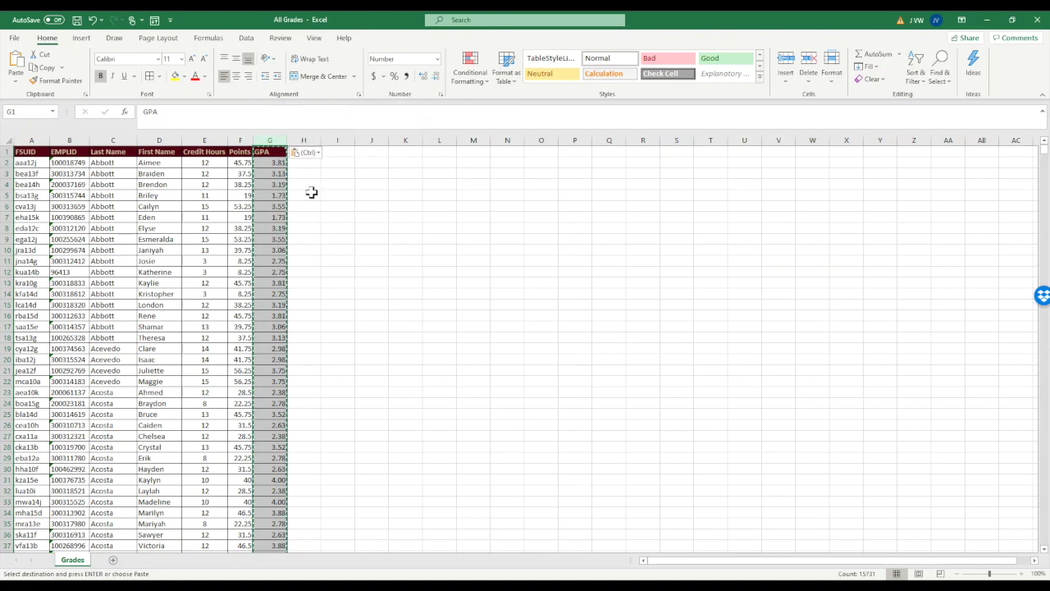
pyautogui.click(274, 163)
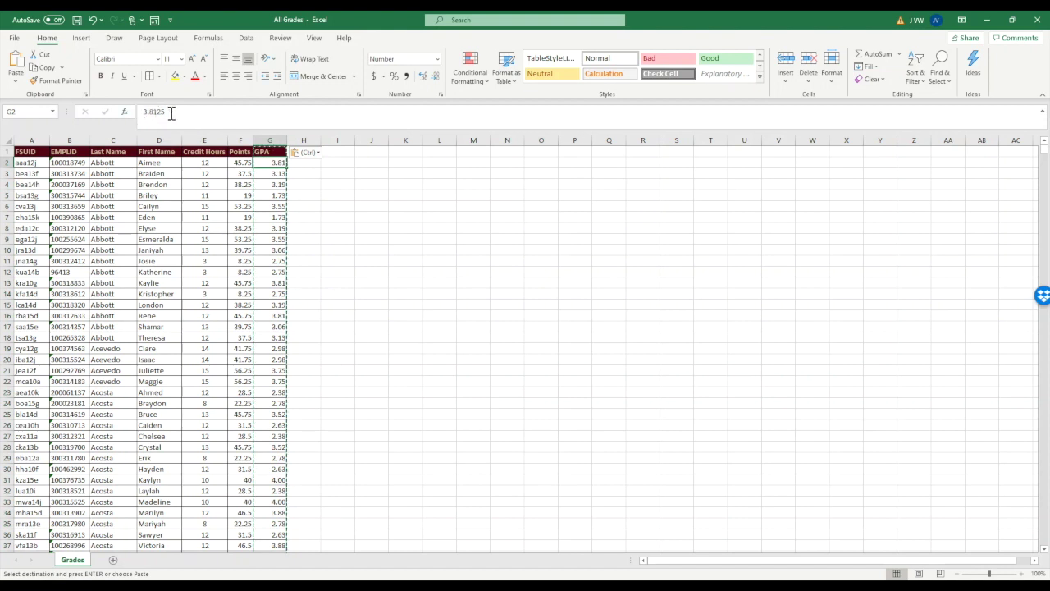
pyautogui.click(298, 173)
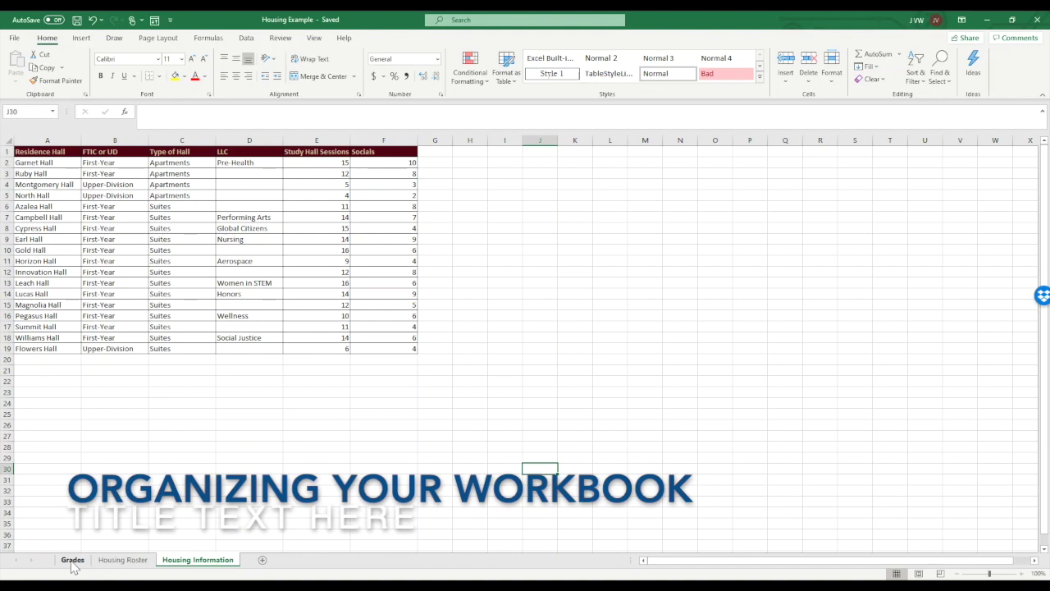
pyautogui.click(72, 559)
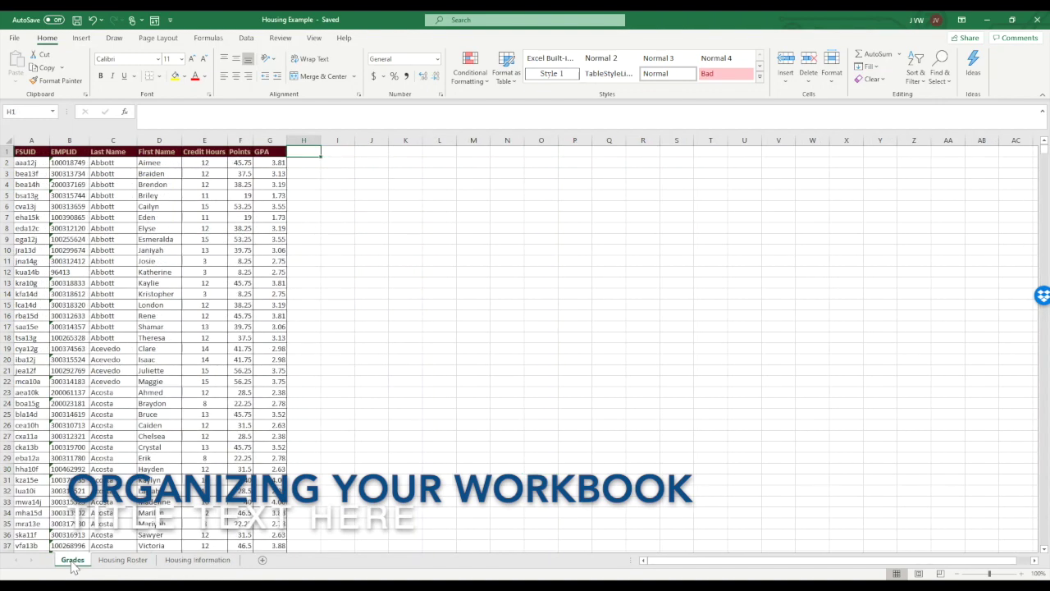
# - Look over Housing Roster and Housing Information, checking Move or Copy's To book shows Housing Example
pyautogui.click(119, 563)
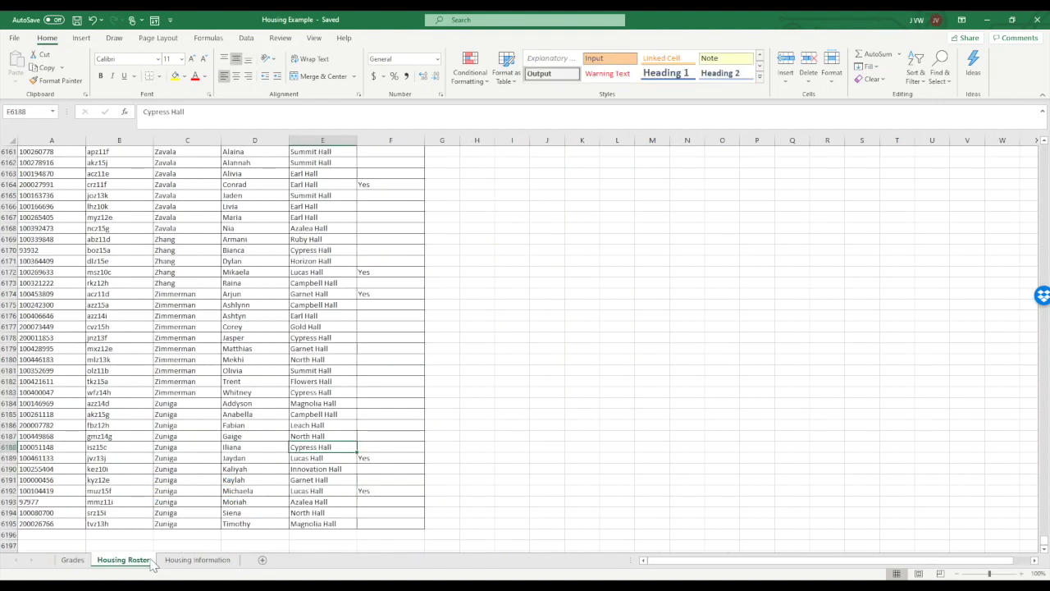
pyautogui.click(198, 562)
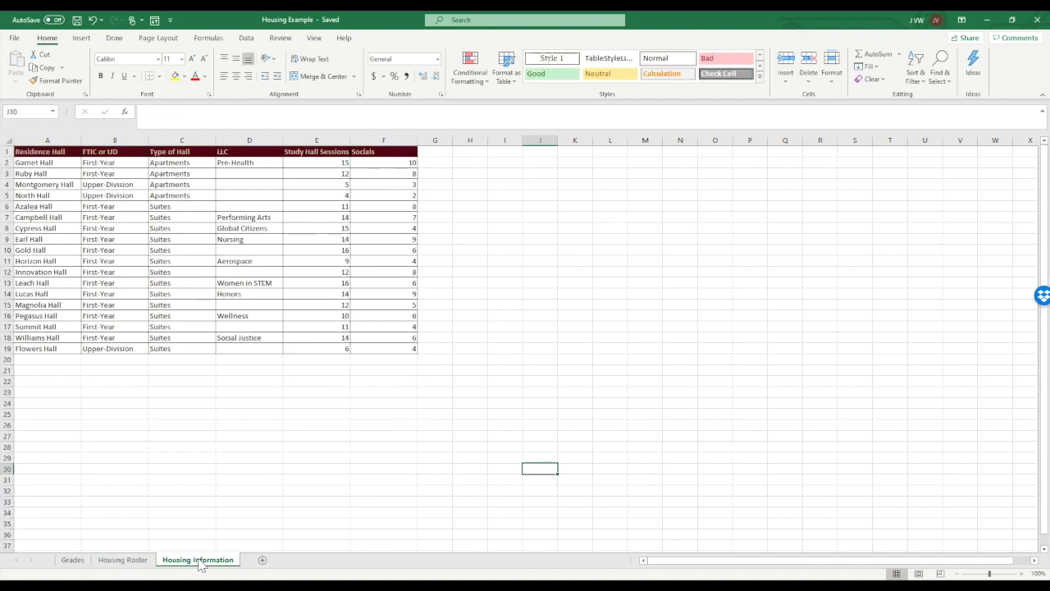
pyautogui.rightClick(126, 563)
pyautogui.click(185, 459)
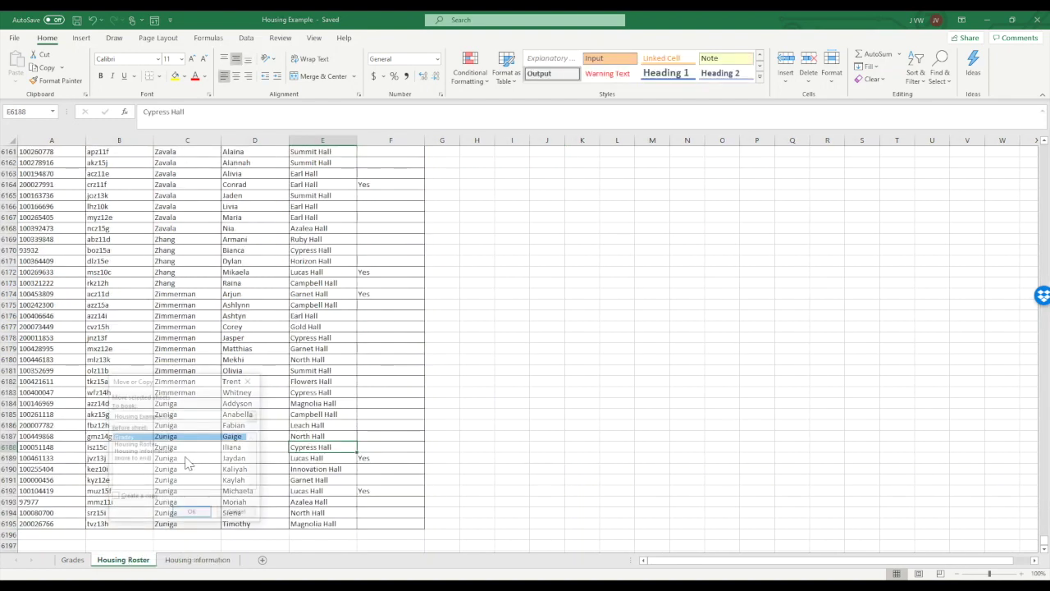
pyautogui.click(196, 416)
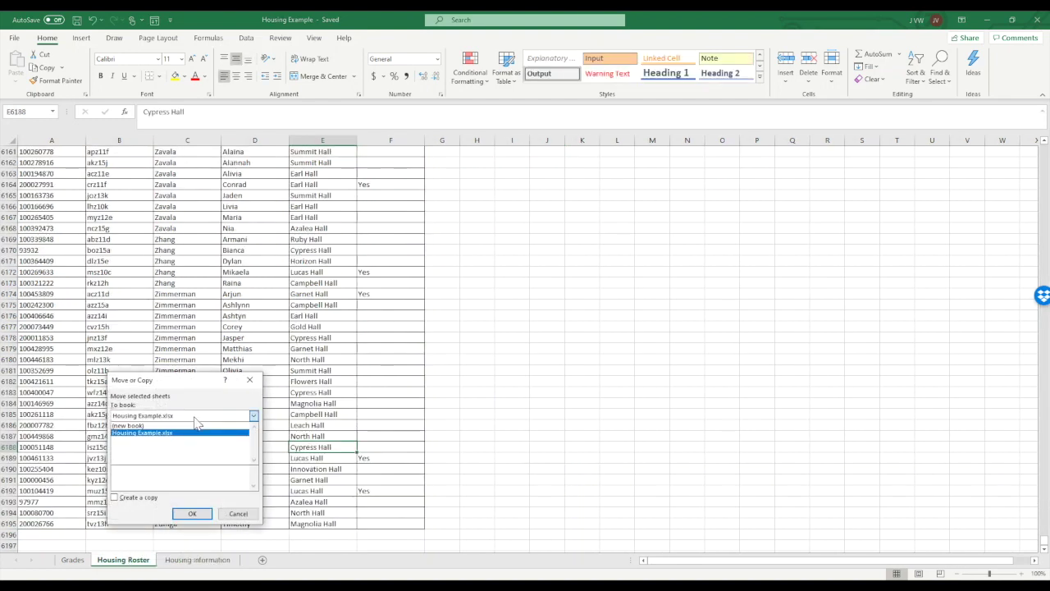
pyautogui.click(196, 418)
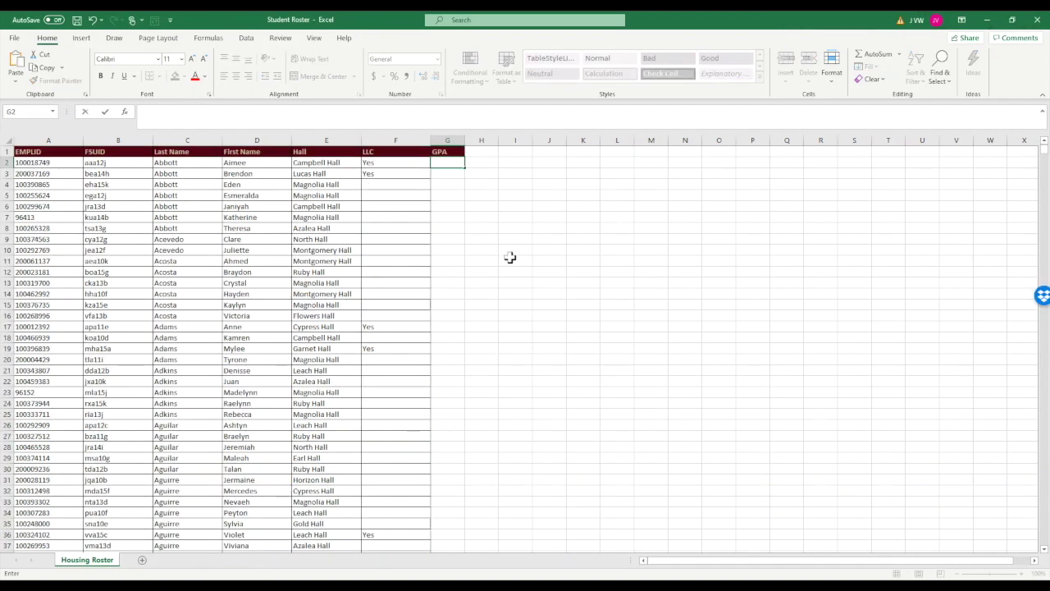
pyautogui.write('=VLOO')
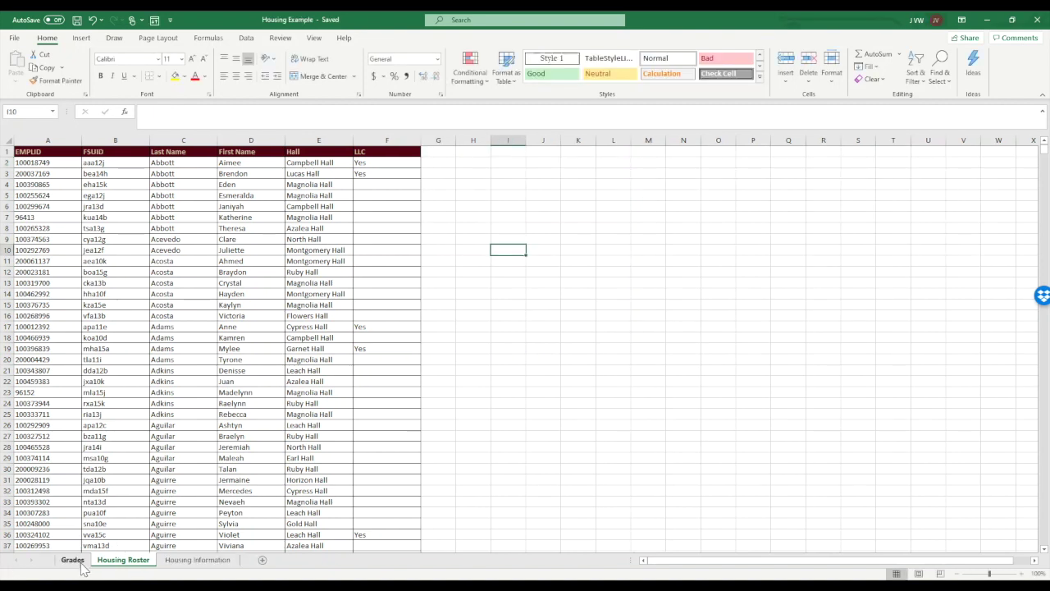
pyautogui.click(72, 560)
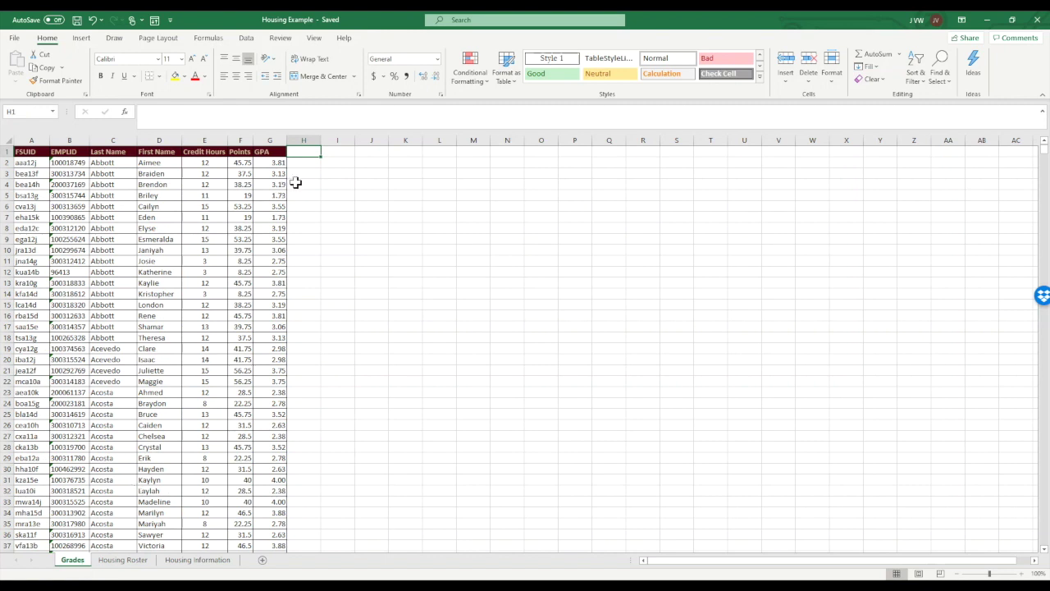
# - Copy the LLC header F1's formatting for a GPA header in G1 and begin =VLOOKUP in G2
pyautogui.click(129, 563)
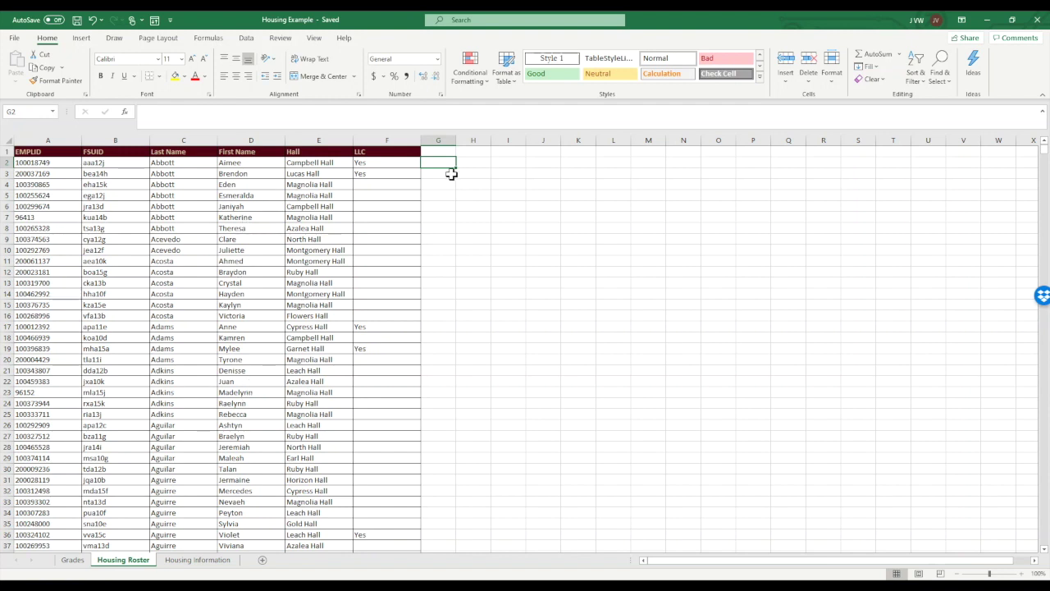
pyautogui.click(407, 151)
pyautogui.hotkey('ctrl', 'c')
pyautogui.hotkey('ctrl', 'pageup')
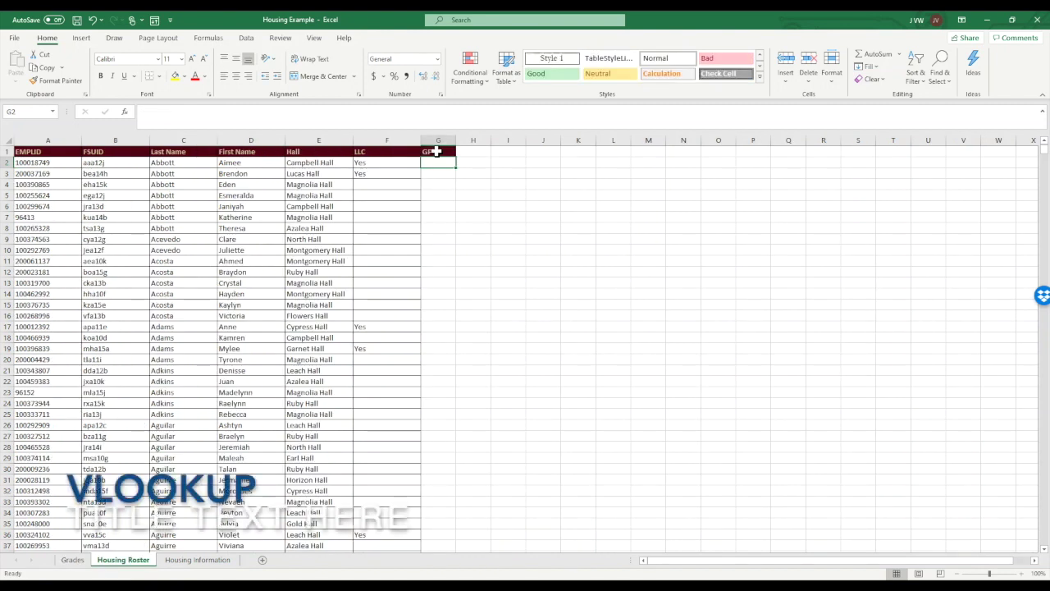
pyautogui.write('=')
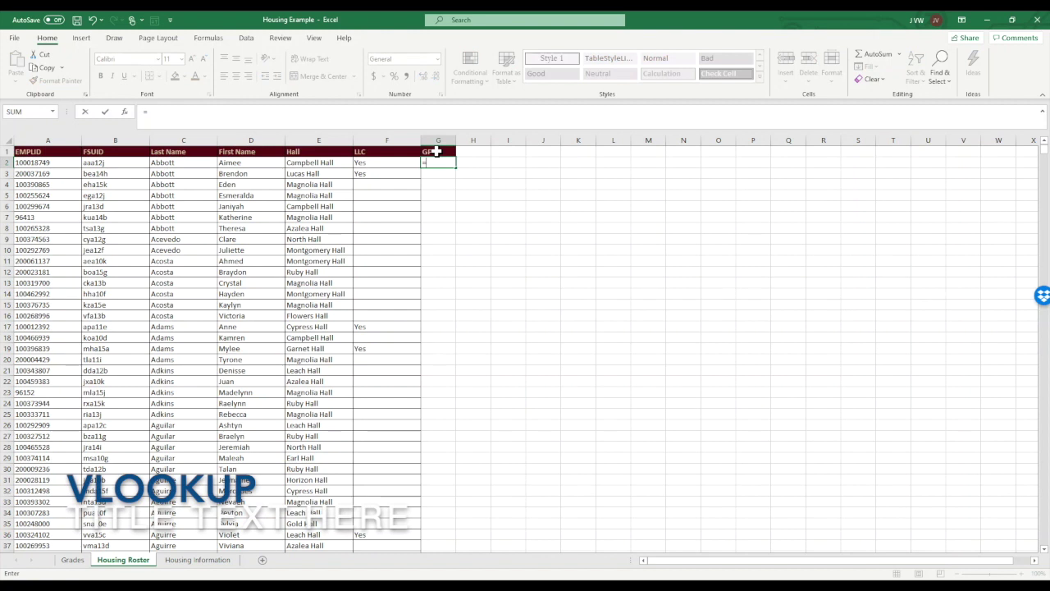
pyautogui.write('VLOOKUP')
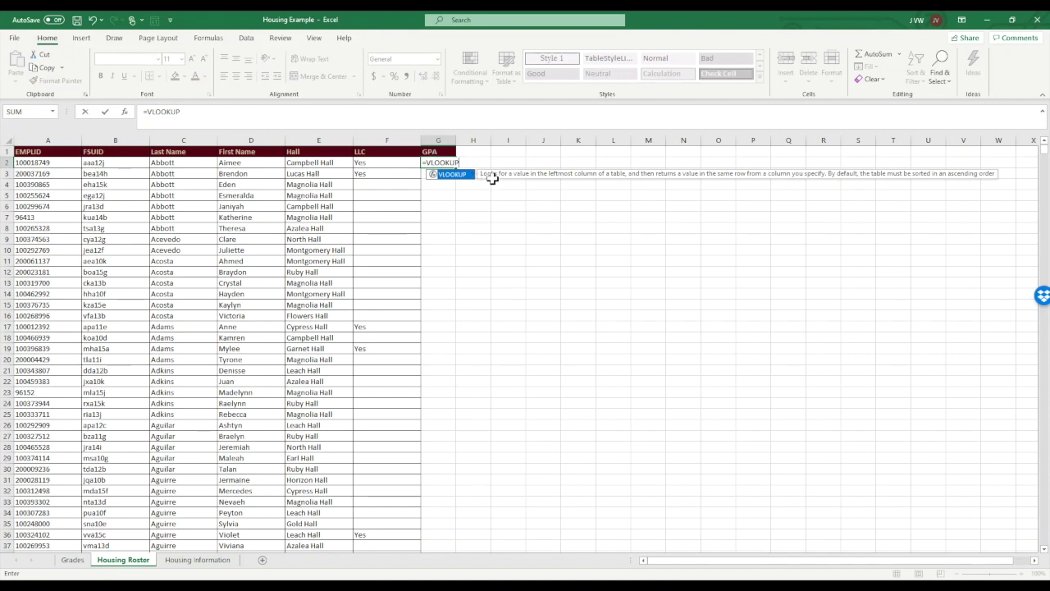
# - Build =VLOOKUP(B2, in G2 using the student's FSUID, then point to the Grades sheet
pyautogui.write('(')
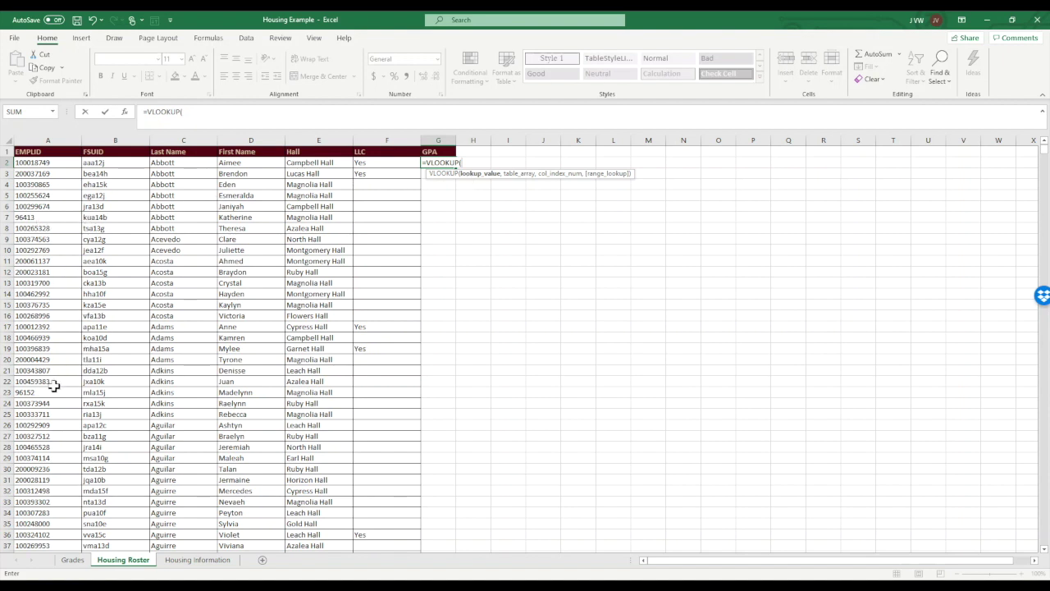
pyautogui.click(118, 162)
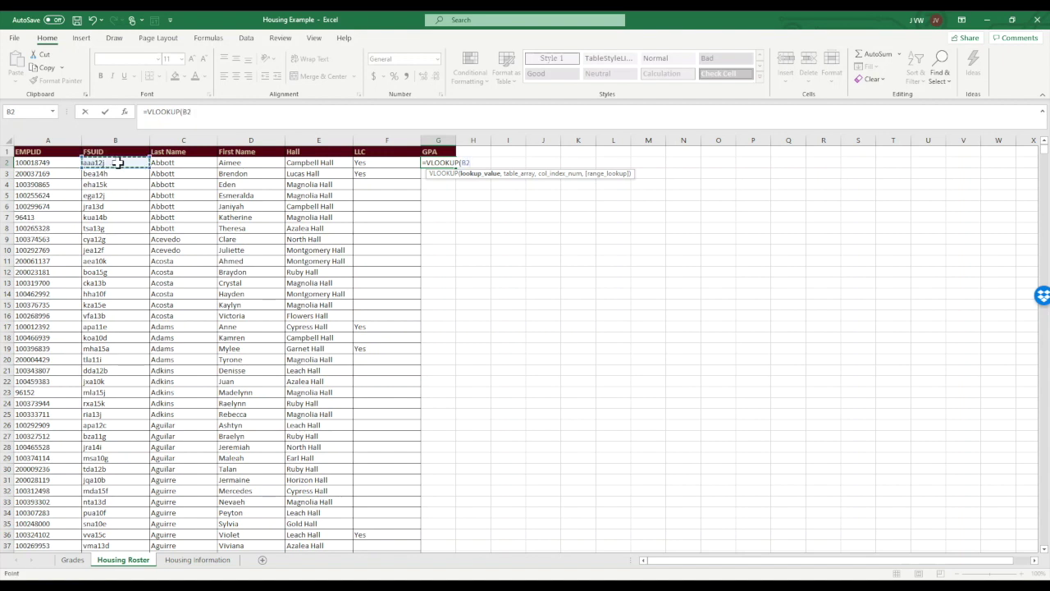
pyautogui.write(',')
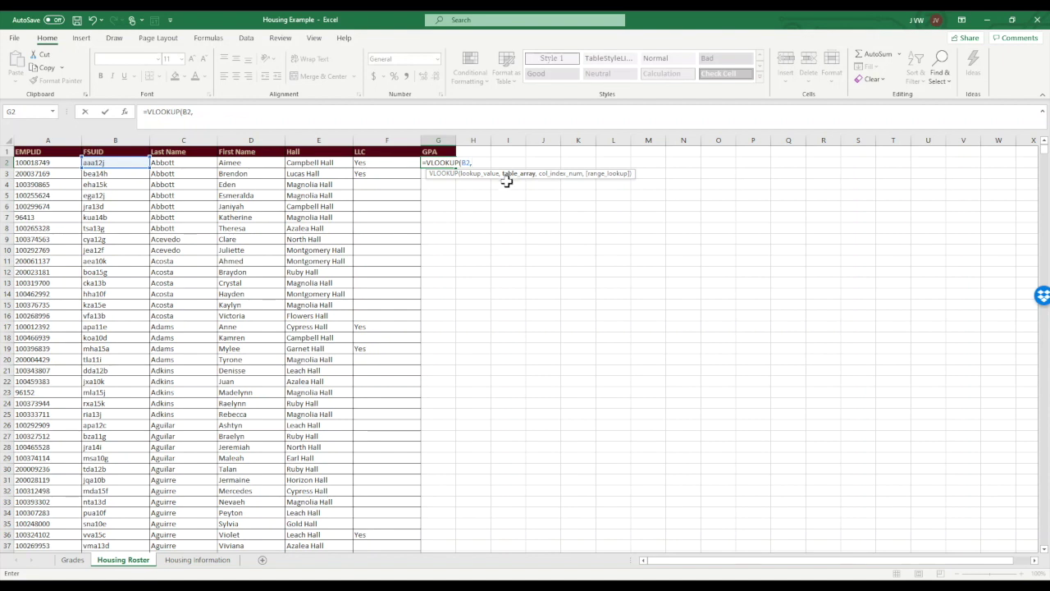
pyautogui.click(71, 561)
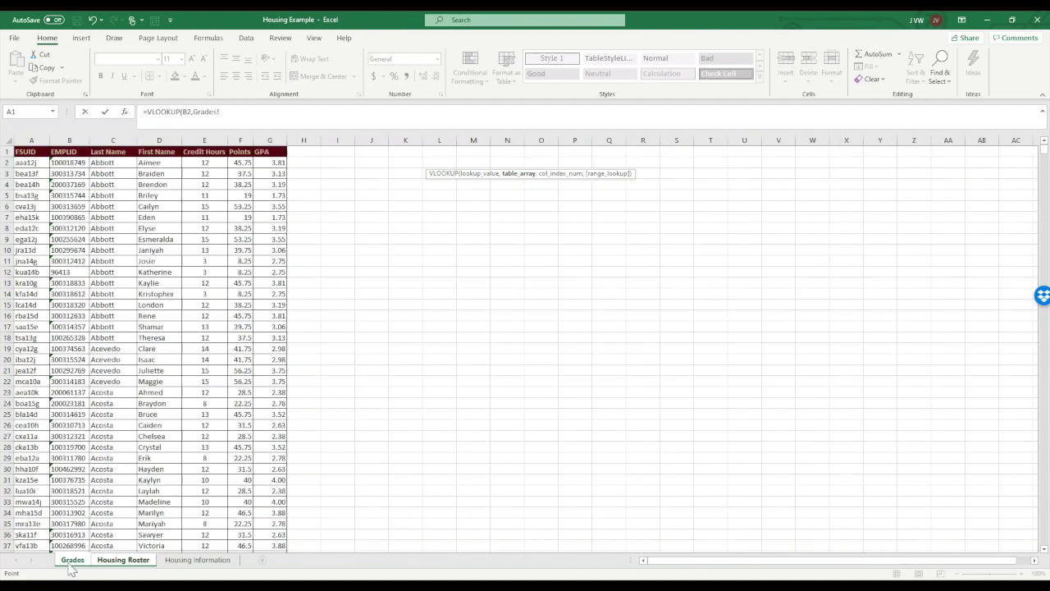
# - Complete =VLOOKUP(B2,Grades!A1:G15731,7,FALSE) in G2, returning a GPA of 3.8125
pyautogui.click(36, 152)
pyautogui.hotkey('ctrl', 'shift', 'Right')
pyautogui.hotkey('ctrl', 'shift', 'Down')
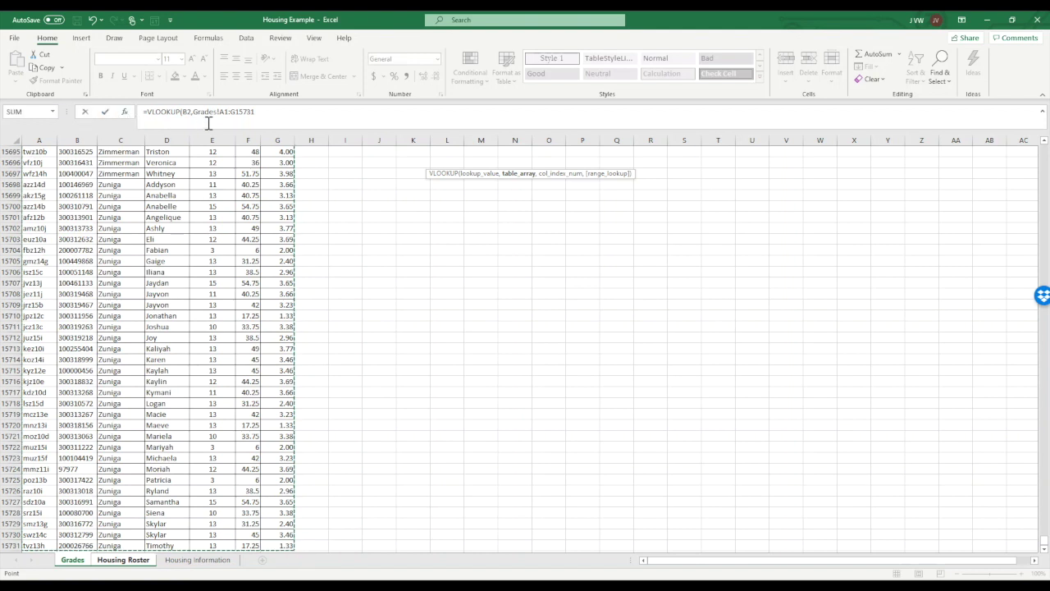
pyautogui.click(261, 114)
pyautogui.write(',7')
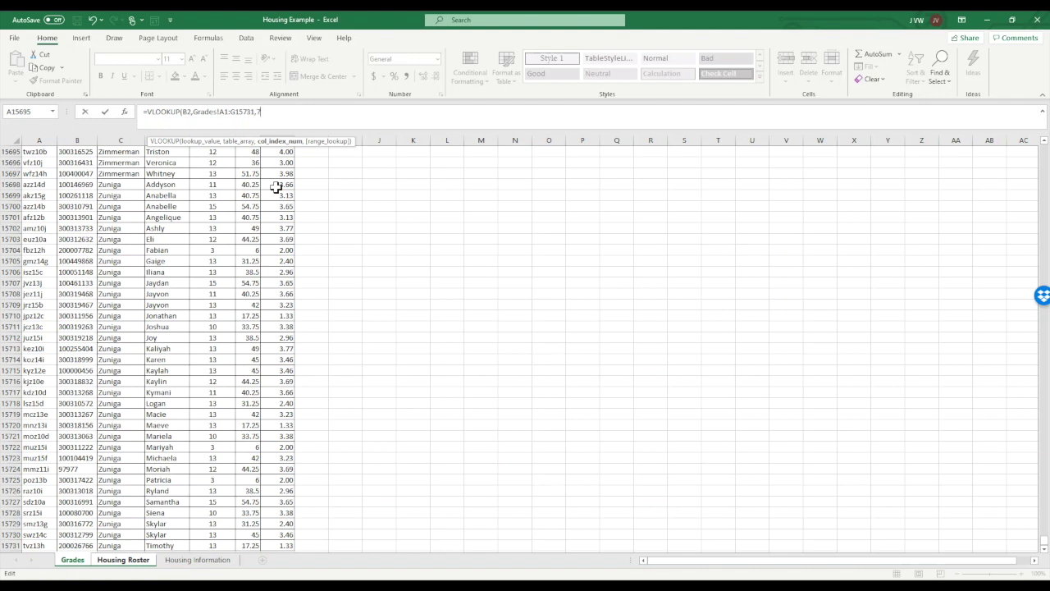
pyautogui.write(',')
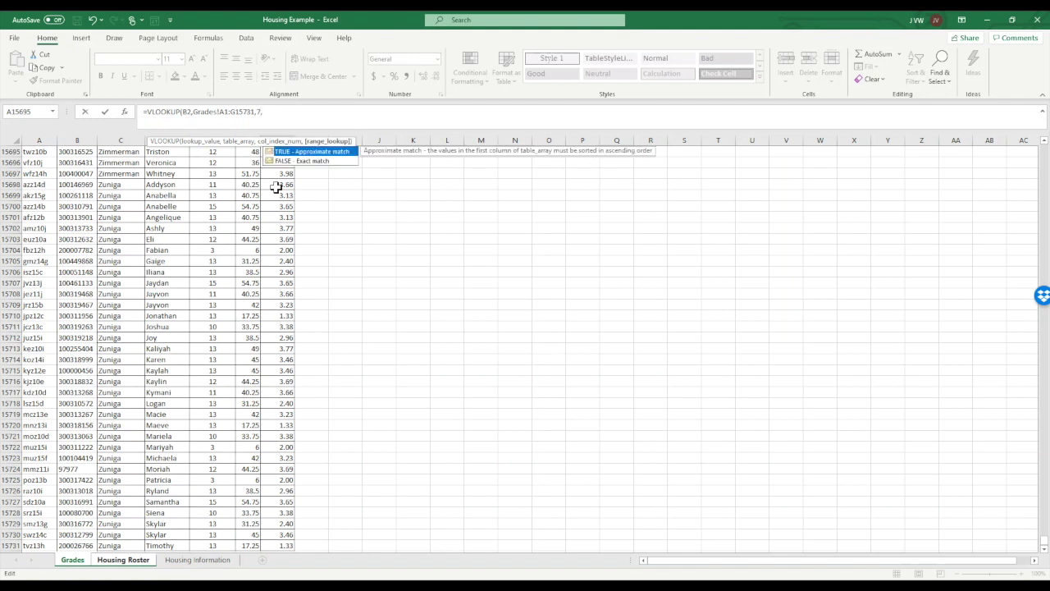
pyautogui.click(317, 164)
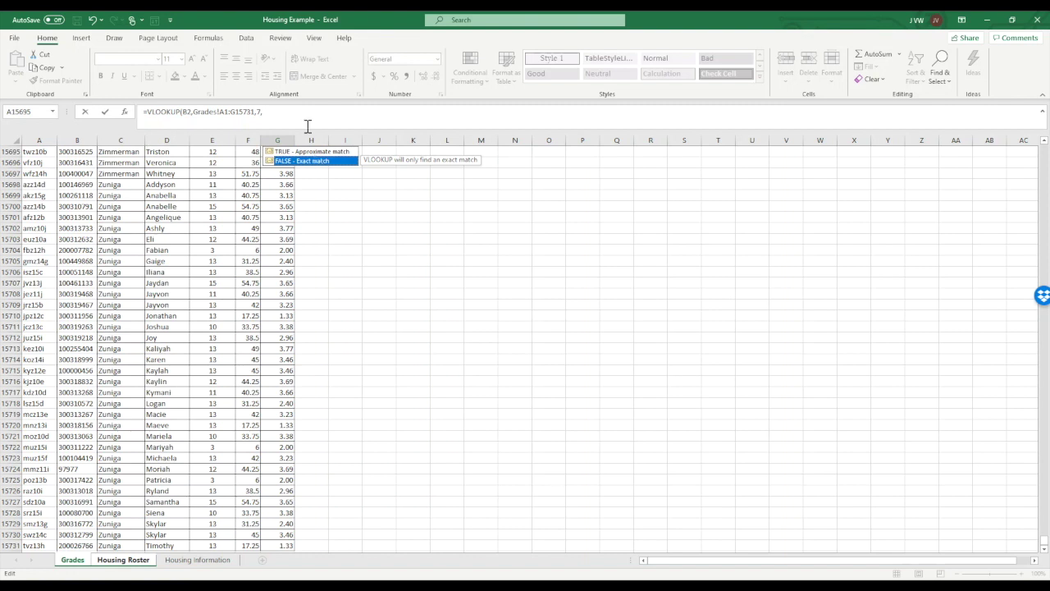
pyautogui.write('FALSE)')
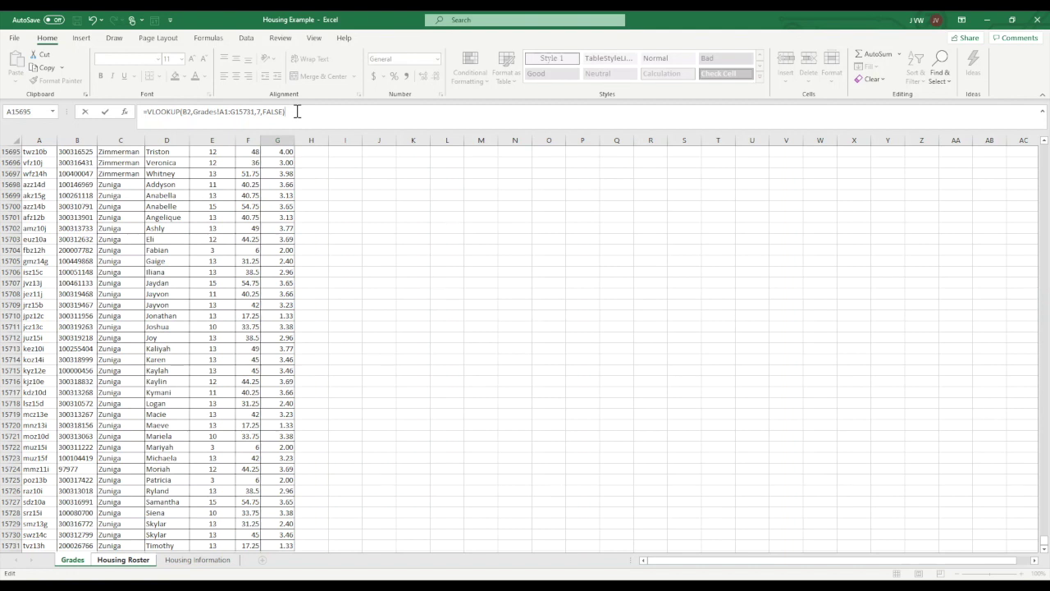
pyautogui.press('Return')
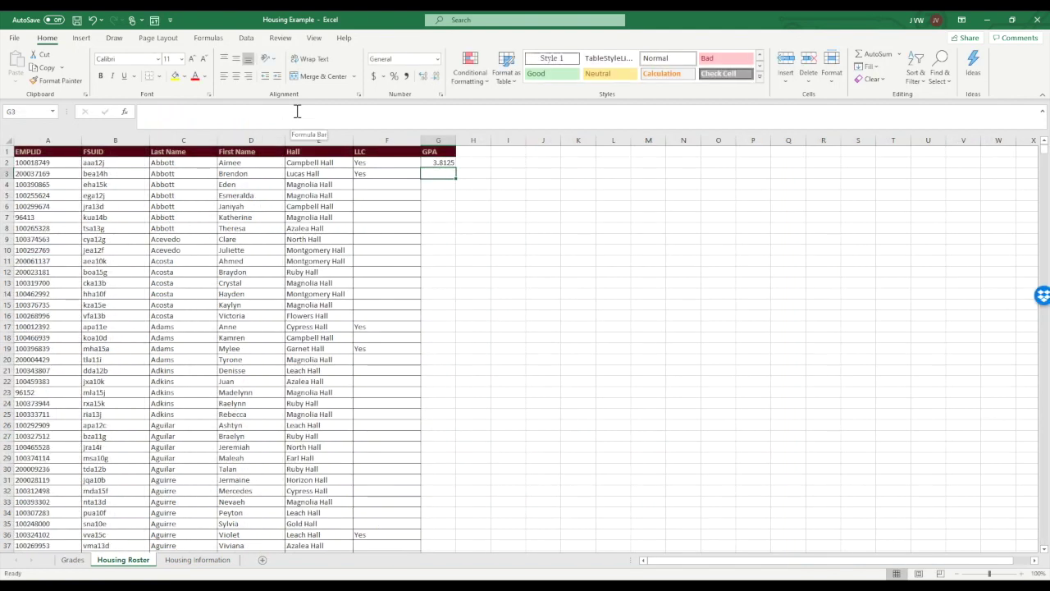
pyautogui.click(439, 162)
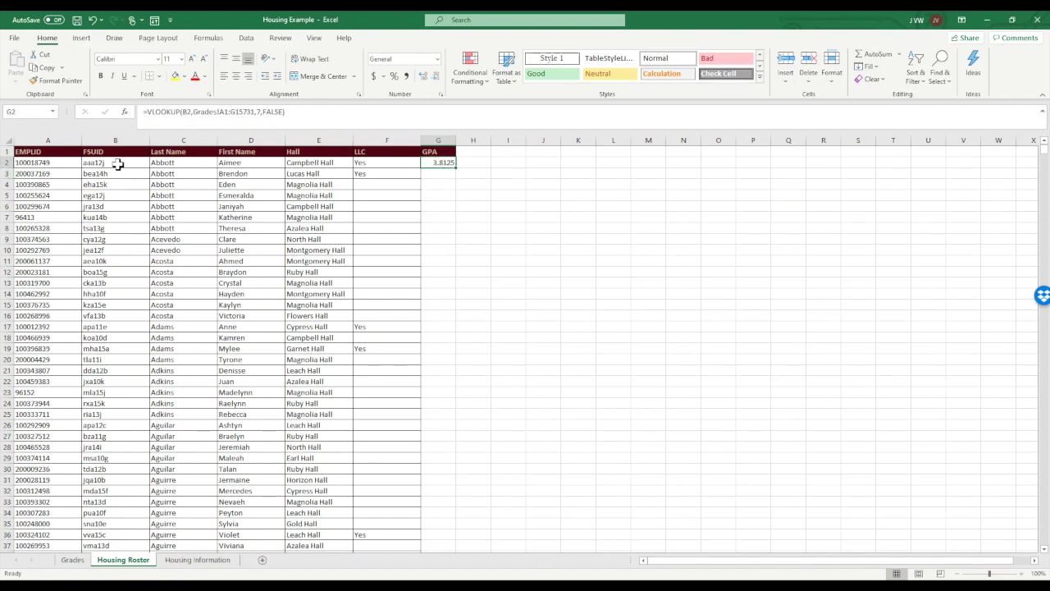
# - Fill the G2 GPA lookup down Housing Roster's column G, giving values like 3.1875 and 1.727273
pyautogui.click(73, 560)
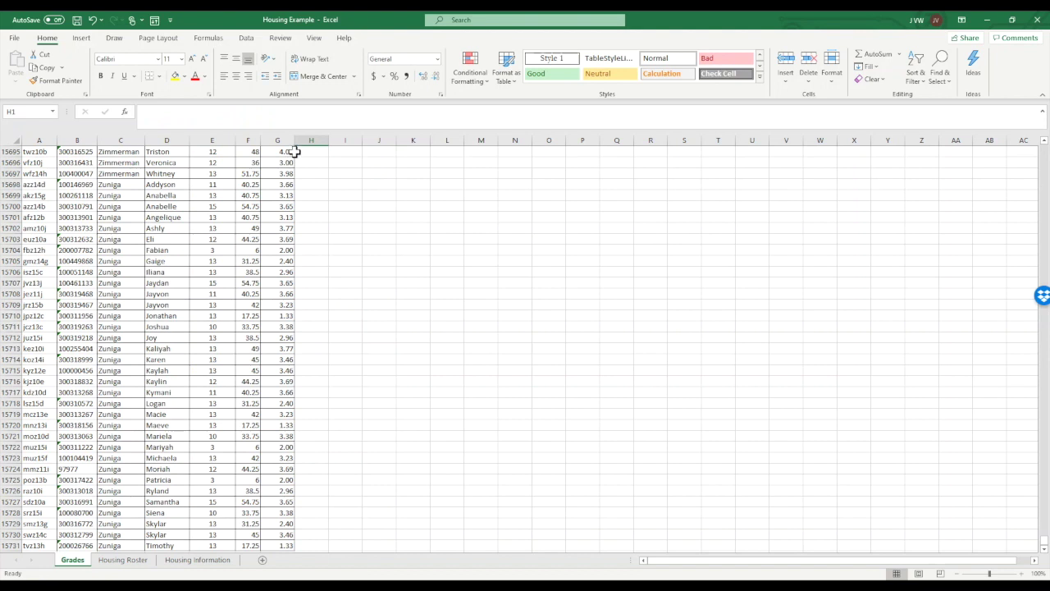
pyautogui.click(121, 563)
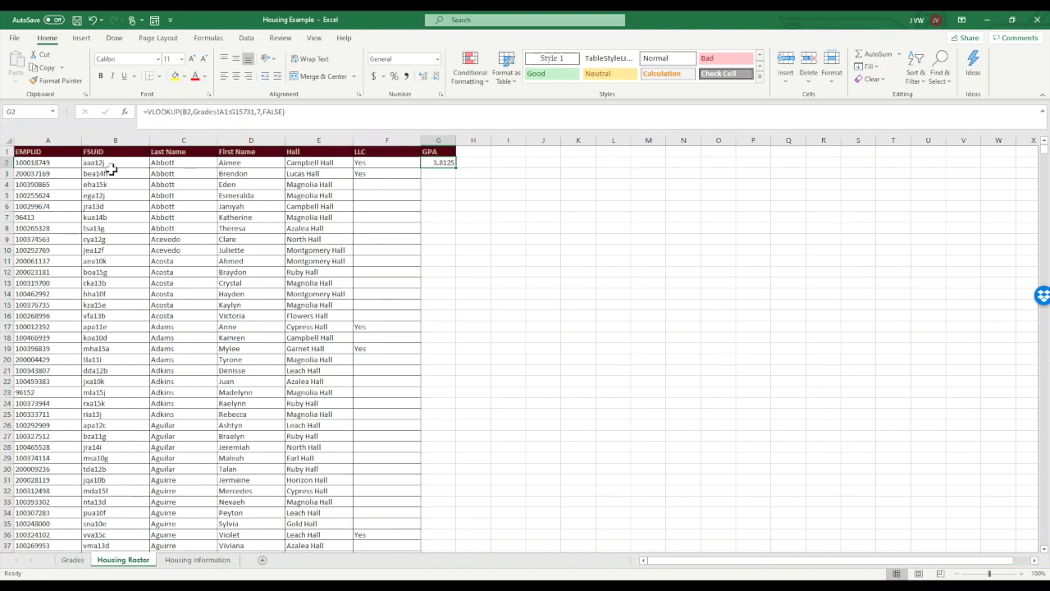
pyautogui.doubleClick(456, 166)
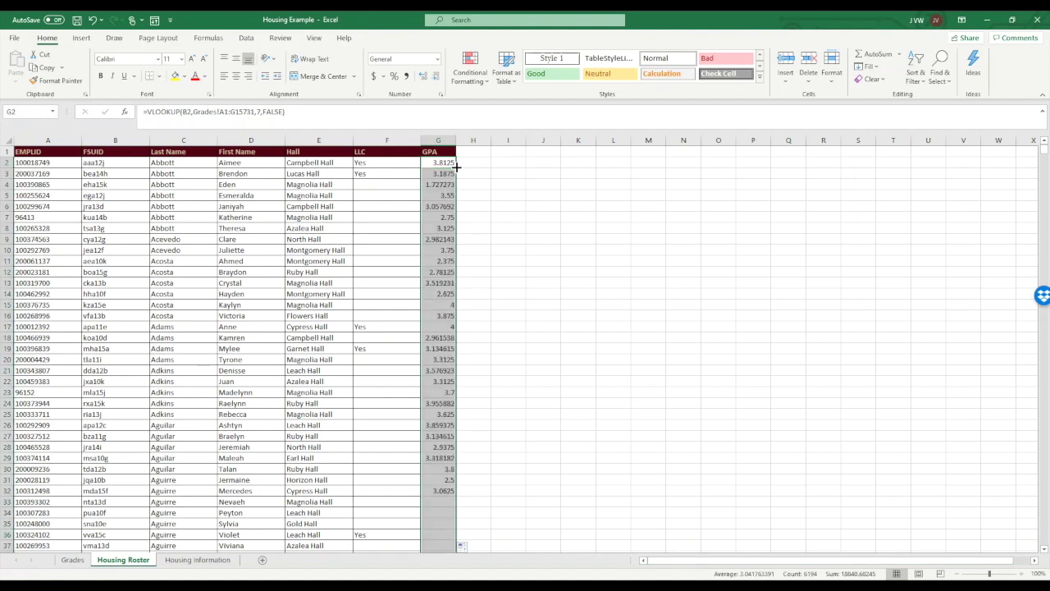
pyautogui.scroll(-11, 435, 264)
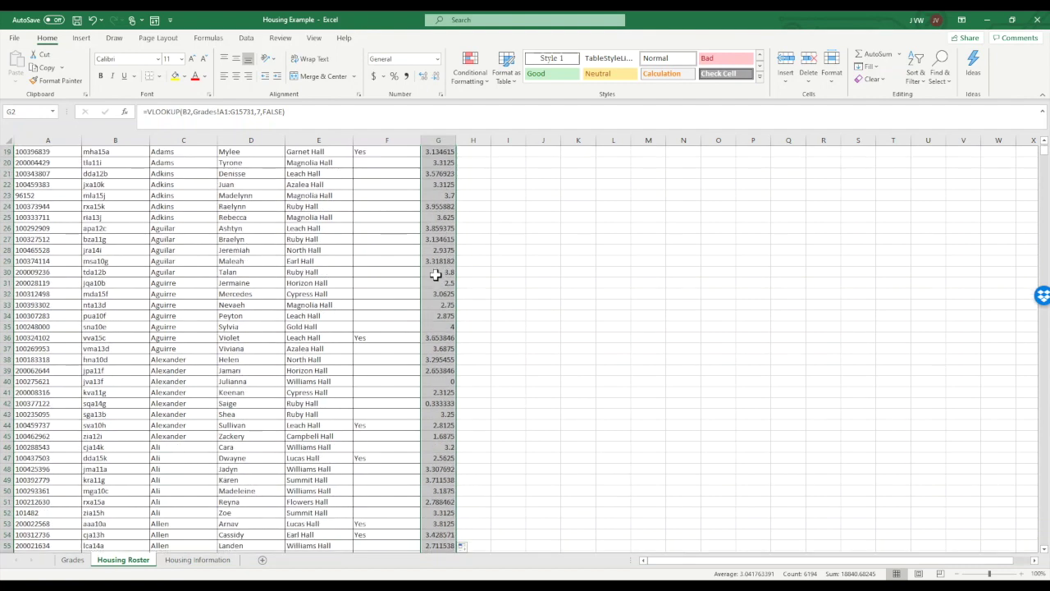
pyautogui.scroll(-17, 435, 275)
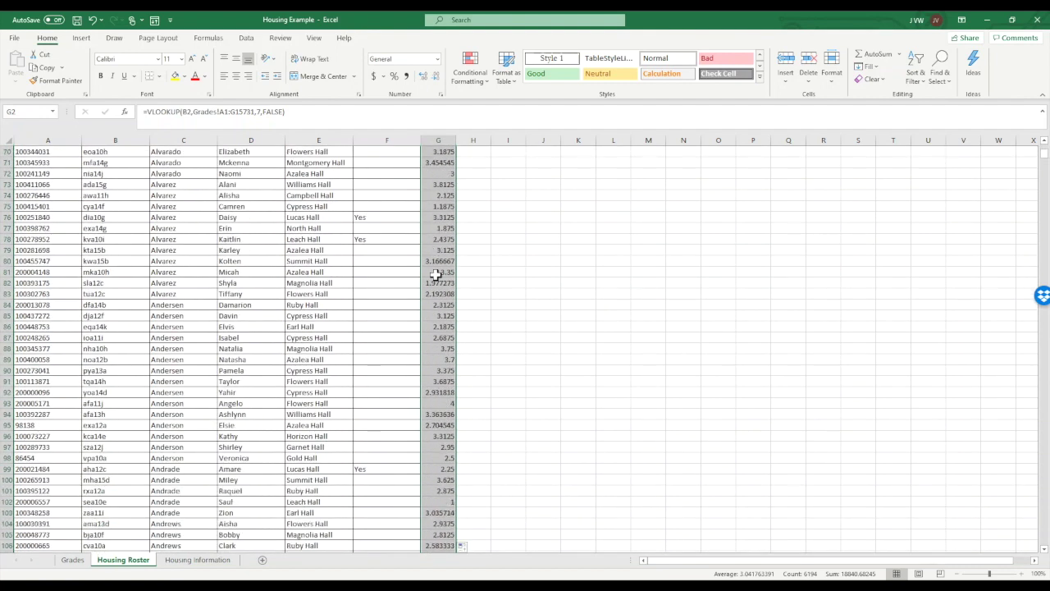
pyautogui.scroll(-10, 436, 275)
pyautogui.press('Right')
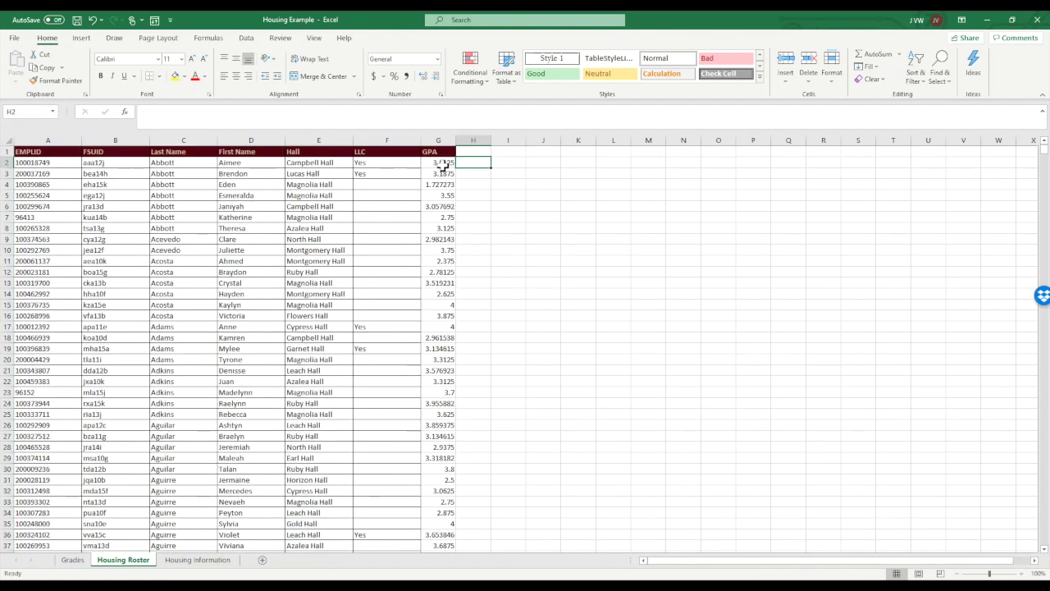
pyautogui.click(441, 164)
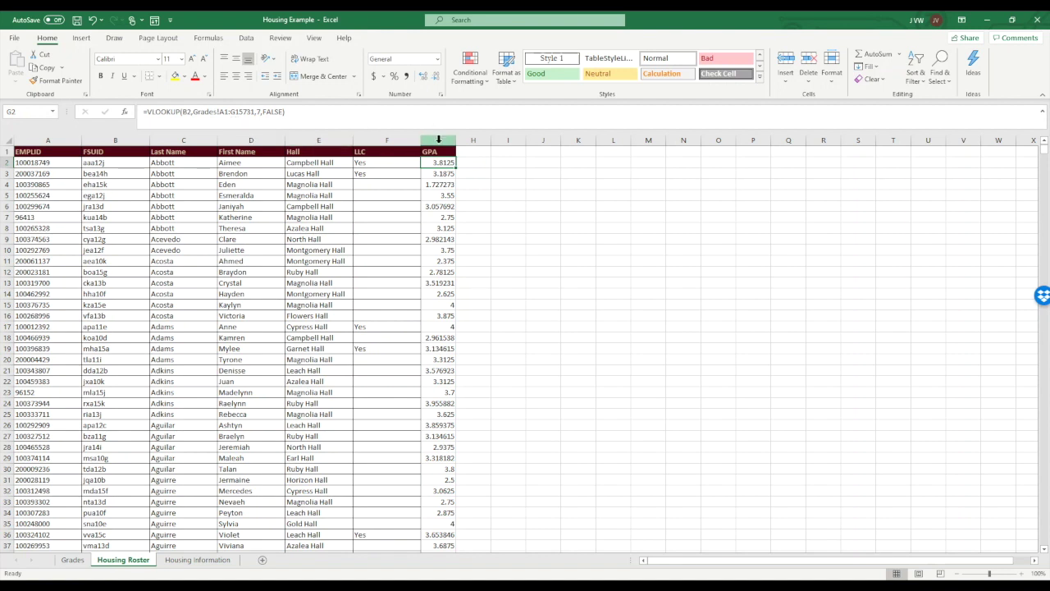
# - Copy column G and paste it back over itself, showing GPAs like 3.81 and 1.73
pyautogui.click(438, 140)
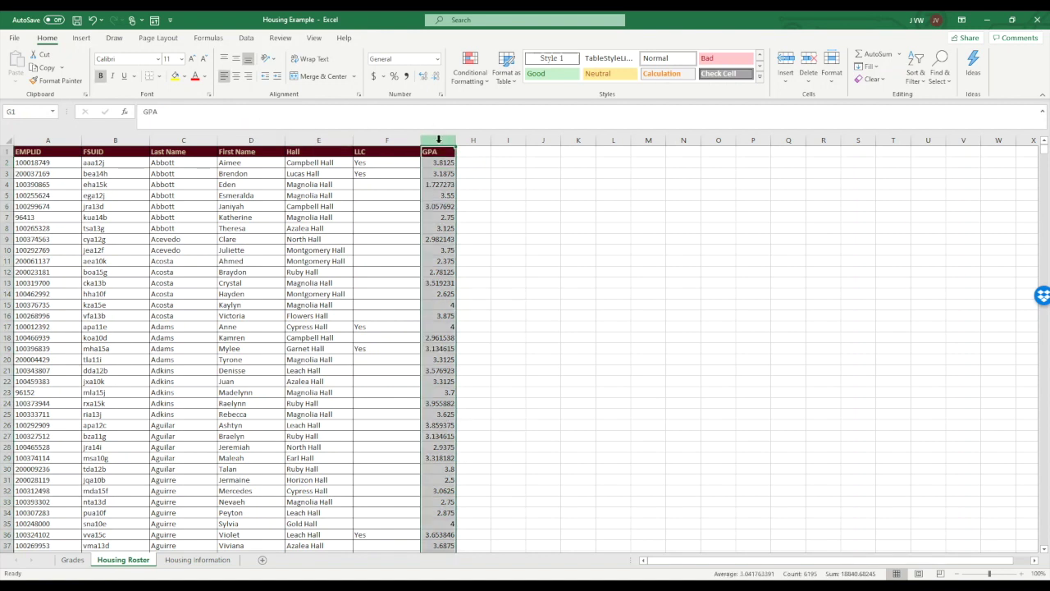
pyautogui.rightClick(438, 139)
pyautogui.click(461, 162)
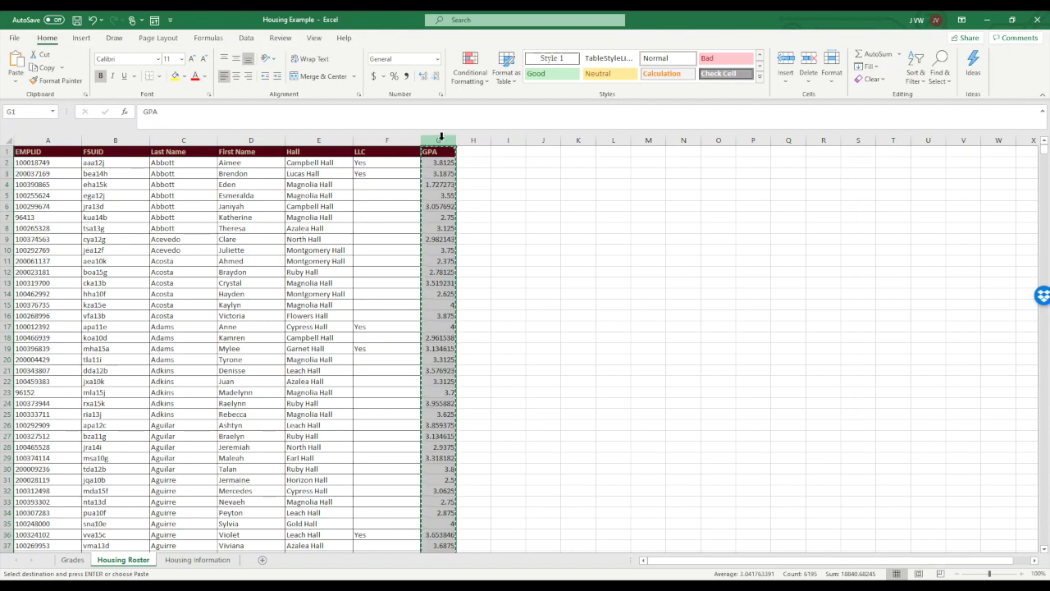
pyautogui.rightClick(440, 138)
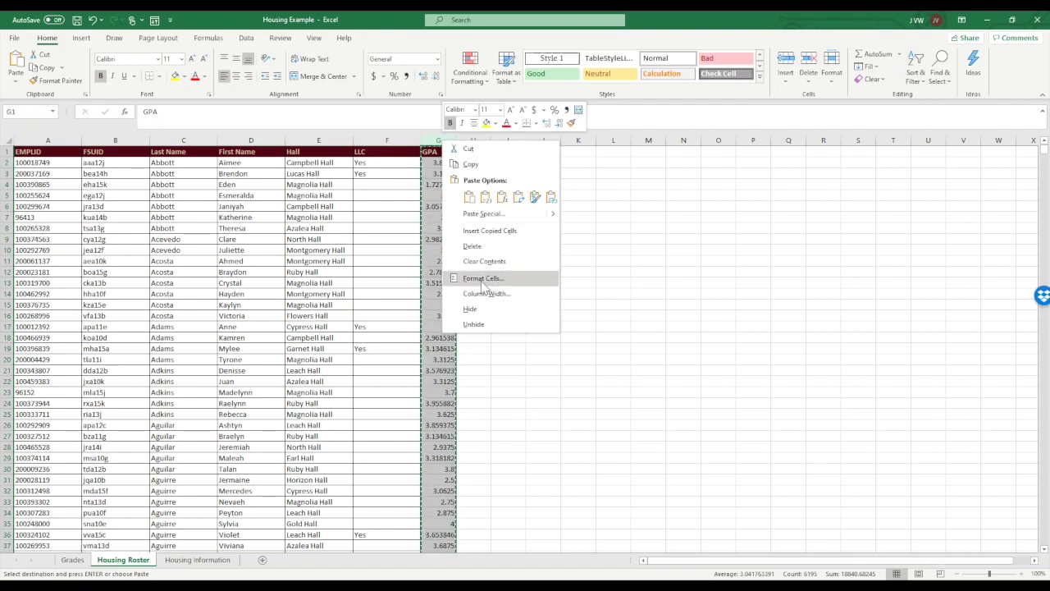
pyautogui.click(485, 196)
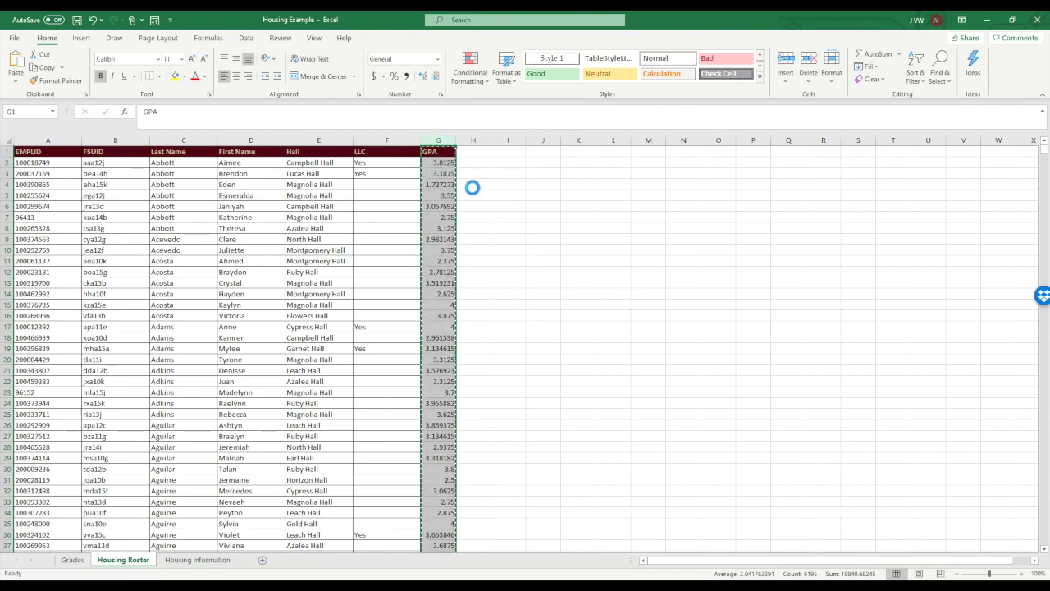
# - Extend G1's header style into H1 and start typing 'Credit Hour' there
pyautogui.click(439, 151)
pyautogui.moveTo(458, 156); pyautogui.dragTo(488, 153)
pyautogui.click(477, 154)
pyautogui.write('Credit')
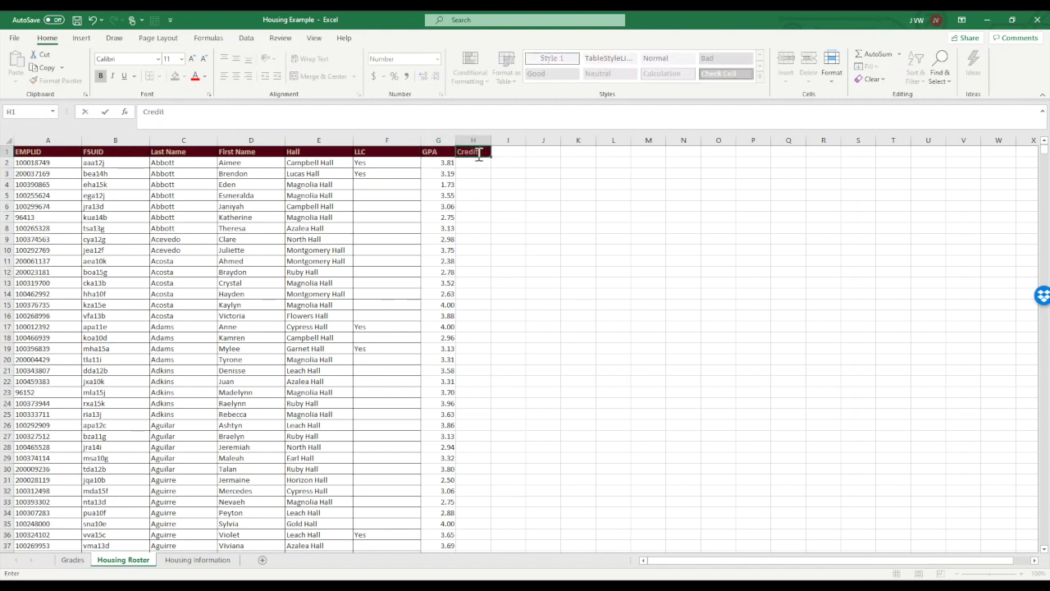
pyautogui.write(' Hours')
# - Commit the Credit Hours heading in H1 and autofit column H to fit it
pyautogui.press('Return')
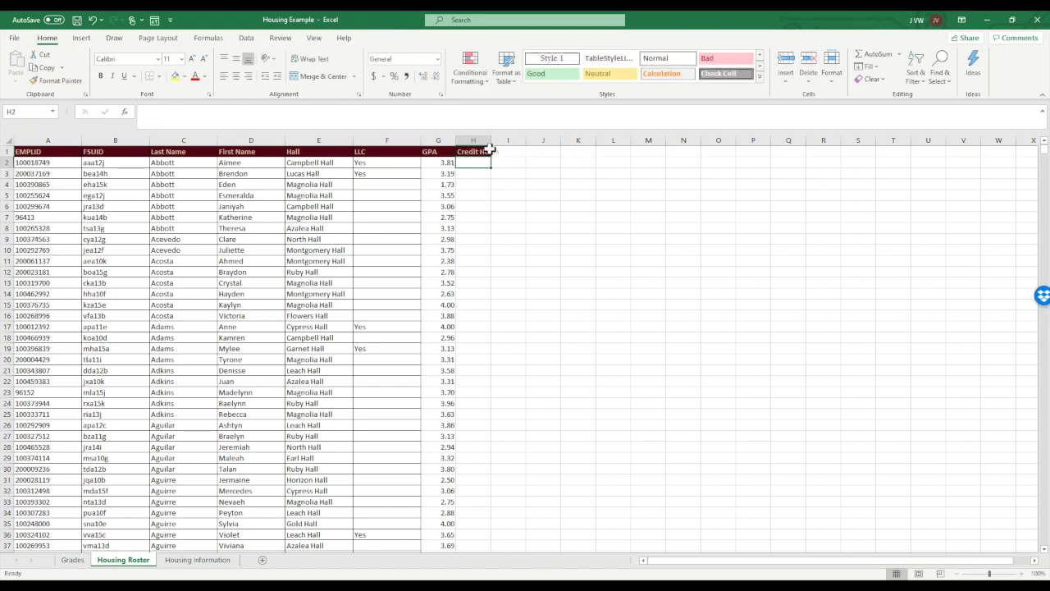
pyautogui.doubleClick(490, 140)
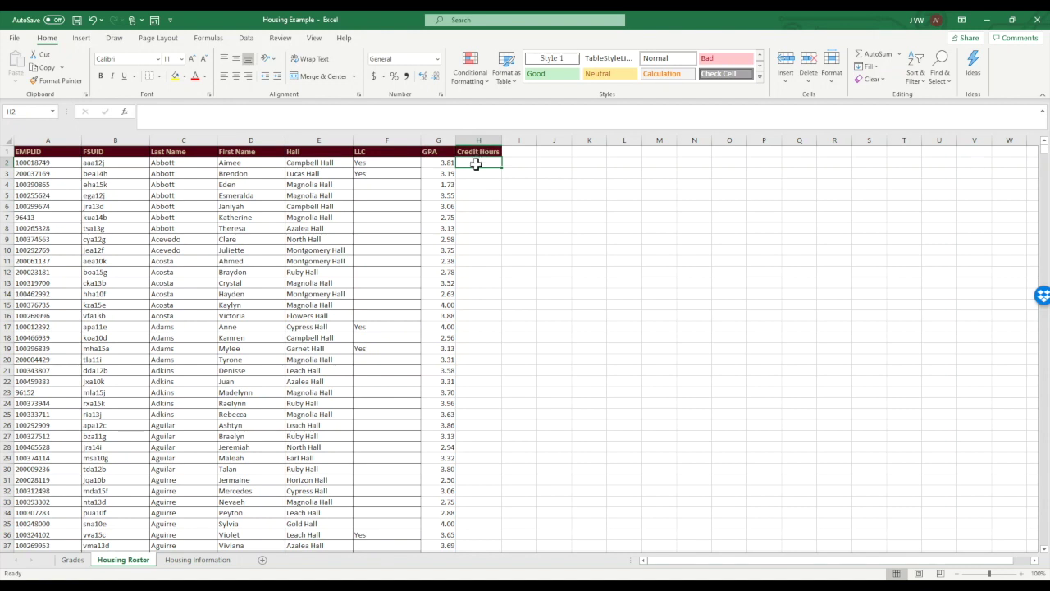
pyautogui.write('=VLOOKU')
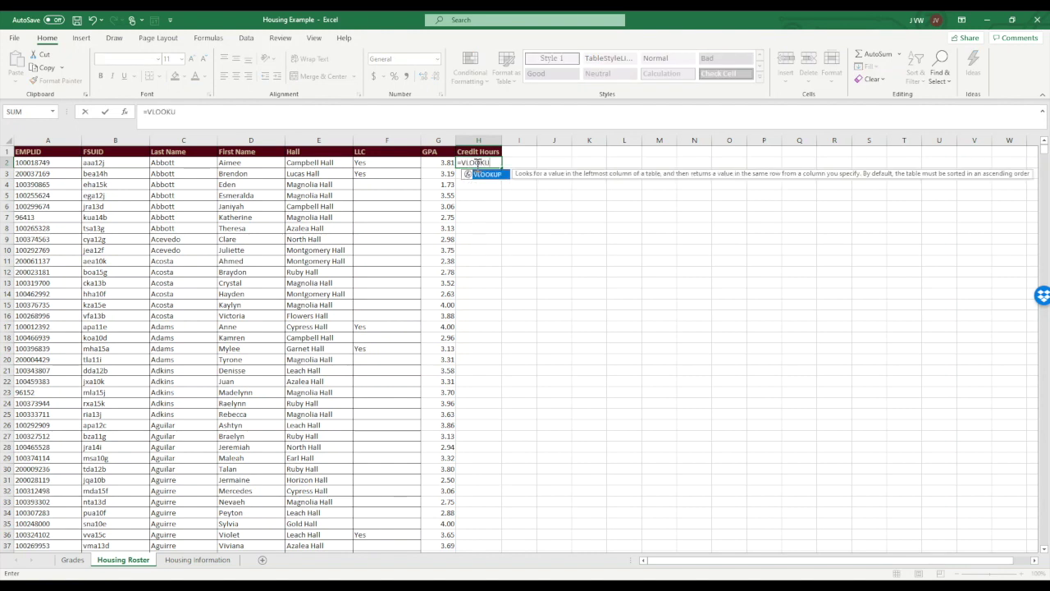
pyautogui.write('P(')
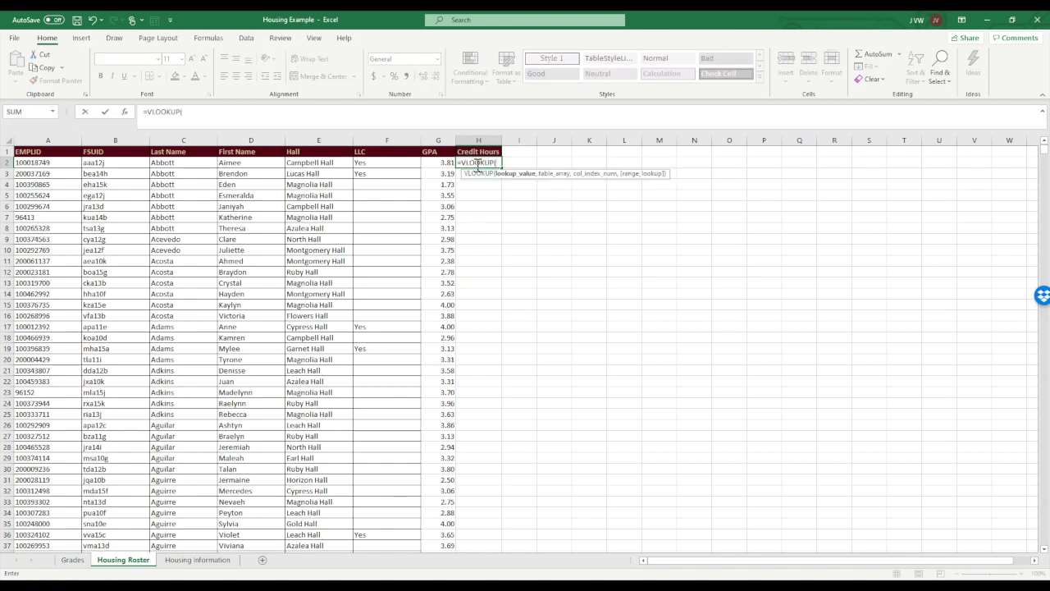
# - Enter a Credit Hours VLOOKUP in H2 over Grades A1:G15731, column 5, FALSE, which returns #VALUE!
pyautogui.click(121, 162)
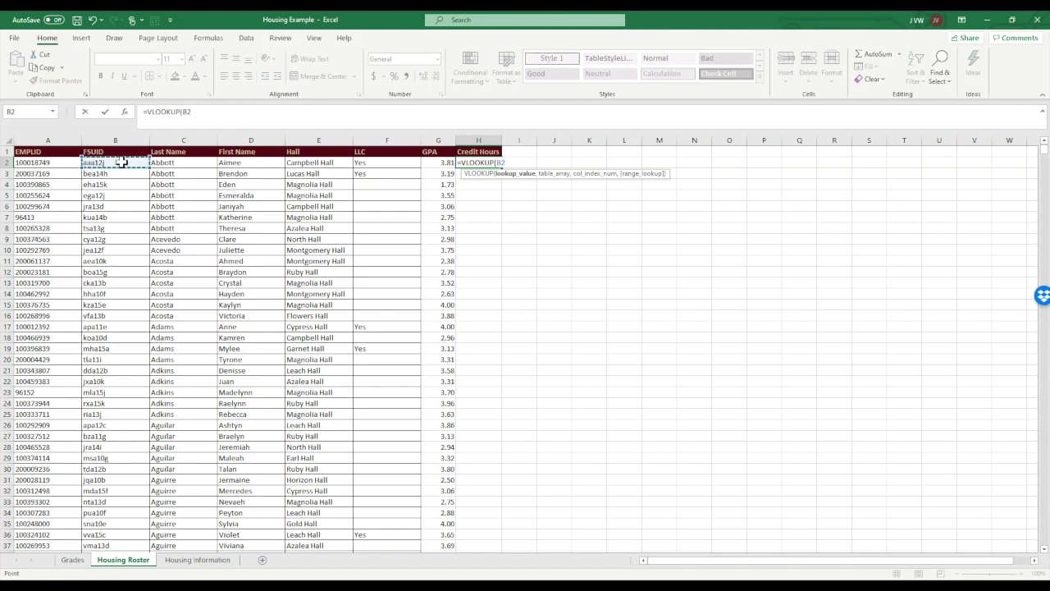
pyautogui.click(72, 559)
pyautogui.click(279, 545)
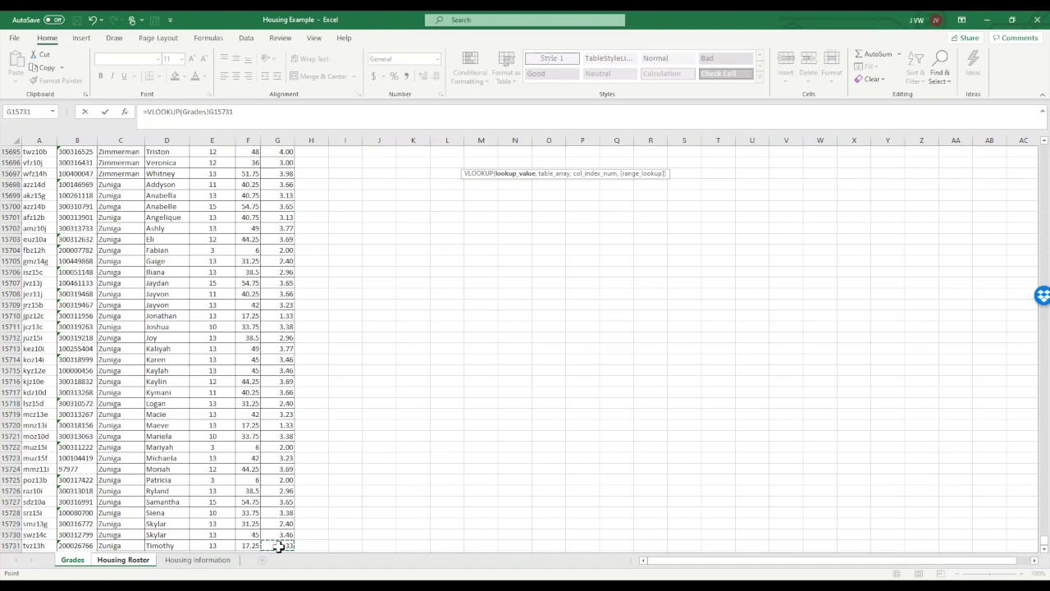
pyautogui.hotkey('ctrl', 'shift', 'Left')
pyautogui.hotkey('ctrl', 'shift', 'Up')
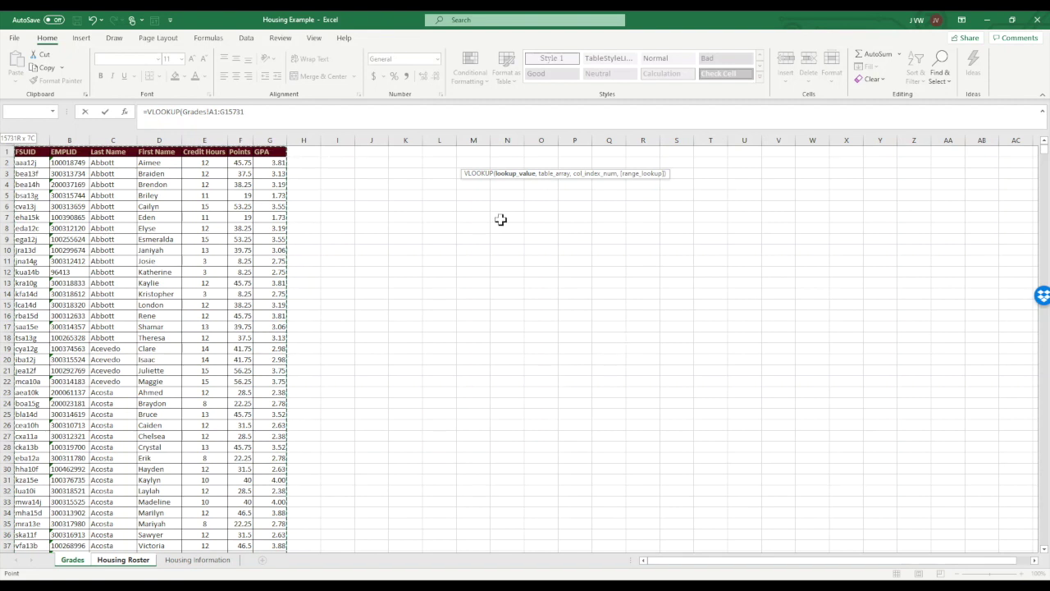
pyautogui.click(375, 117)
pyautogui.write(',')
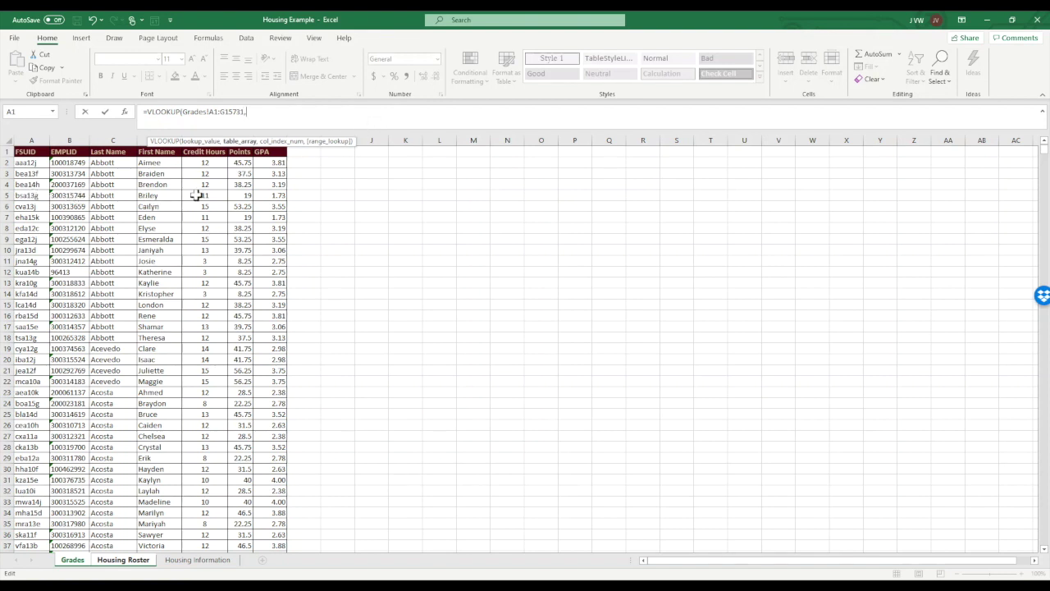
pyautogui.write('5,FALSE')
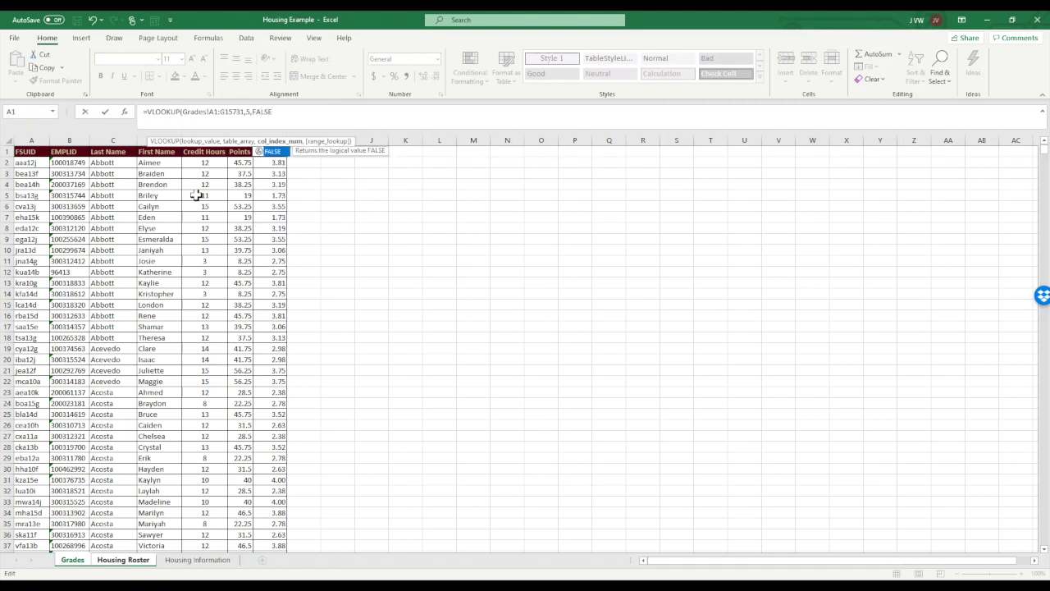
pyautogui.write(')')
pyautogui.press('Return')
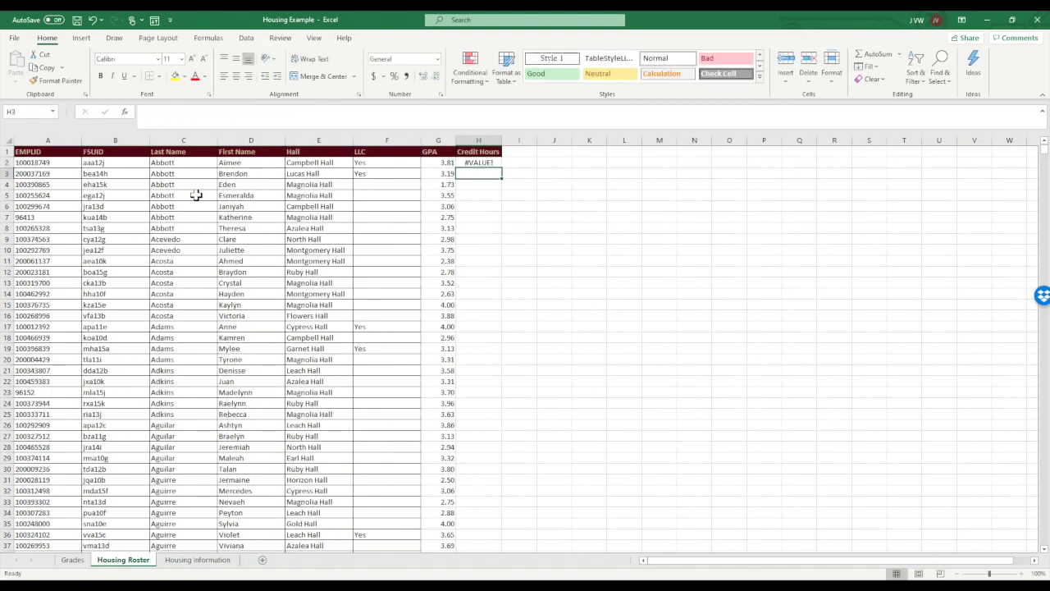
# - Correct H2 to =VLOOKUP(B2,Grades!A1:G15731,5,FALSE), showing 12, and fill it down column H
pyautogui.click(492, 163)
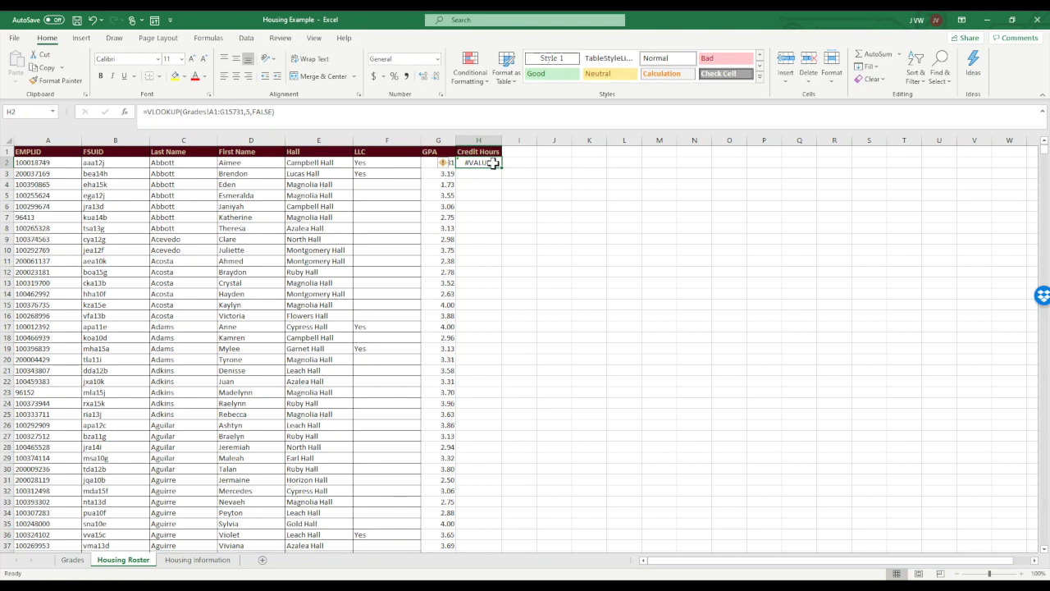
pyautogui.click(186, 112)
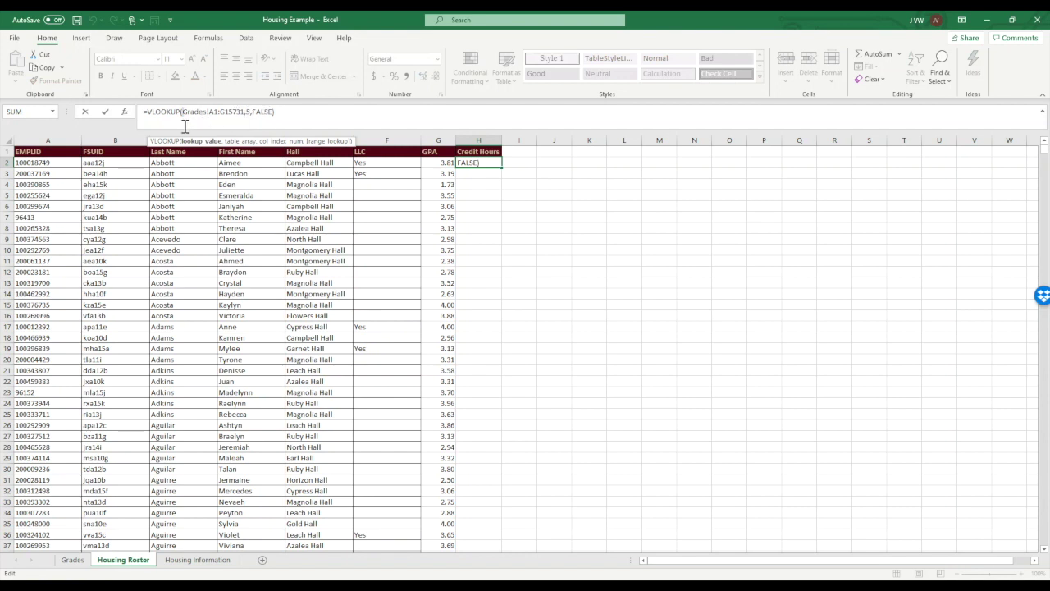
pyautogui.click(141, 162)
pyautogui.write(',')
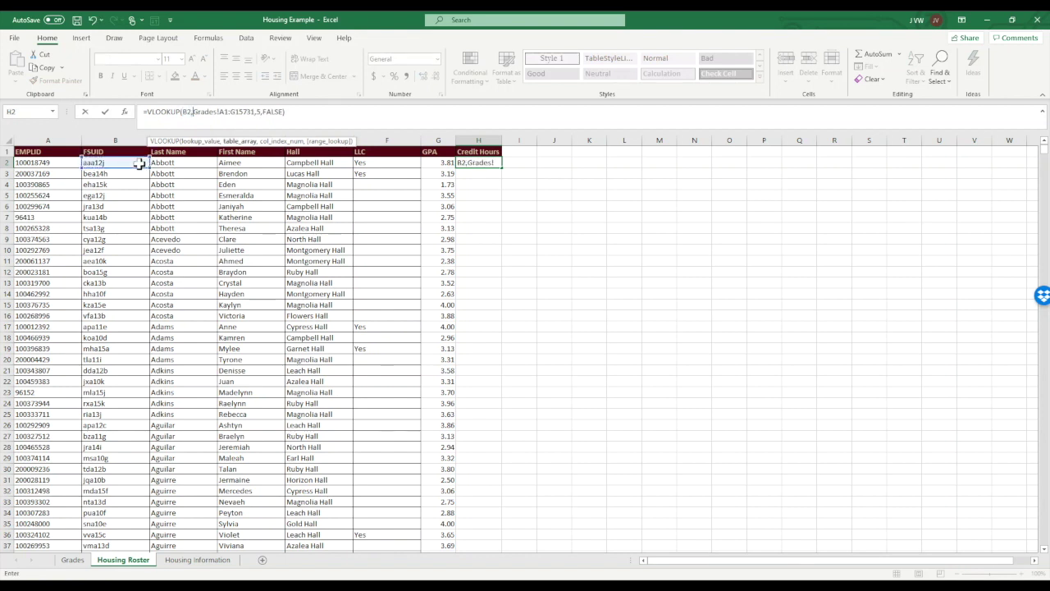
pyautogui.press('Return')
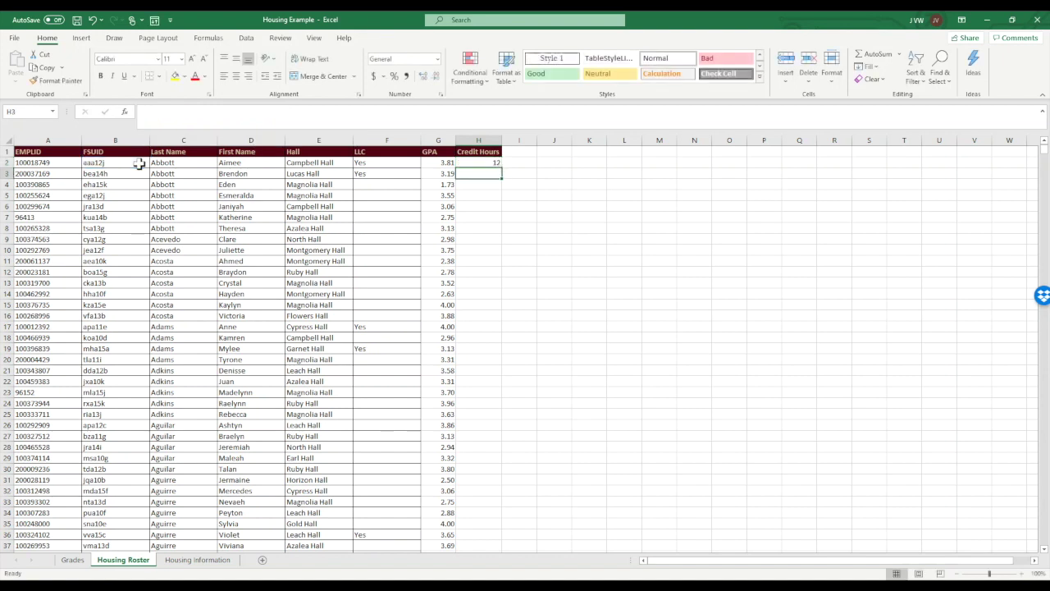
pyautogui.click(475, 162)
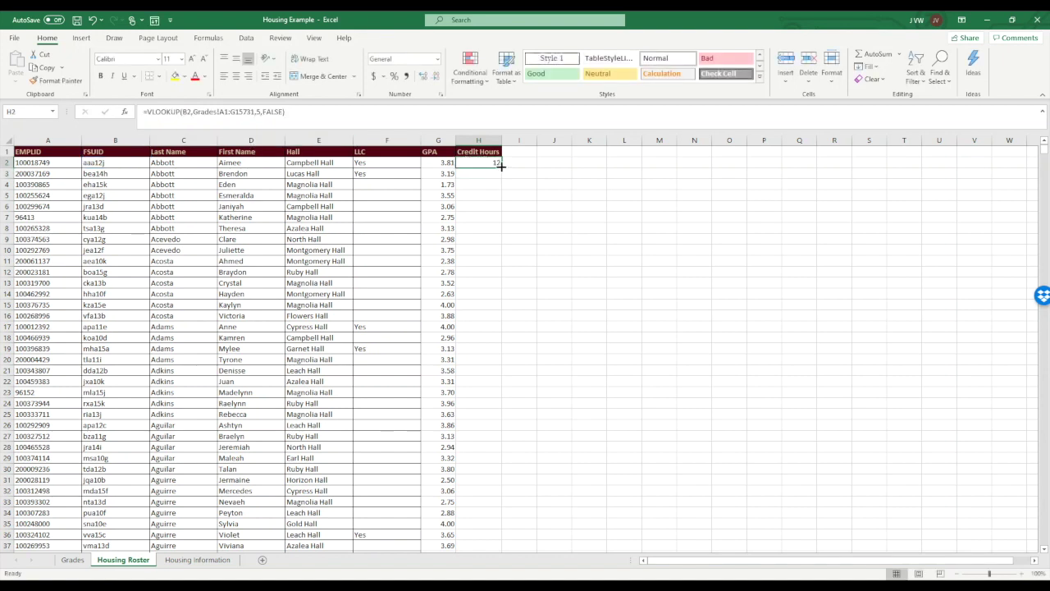
pyautogui.doubleClick(501, 165)
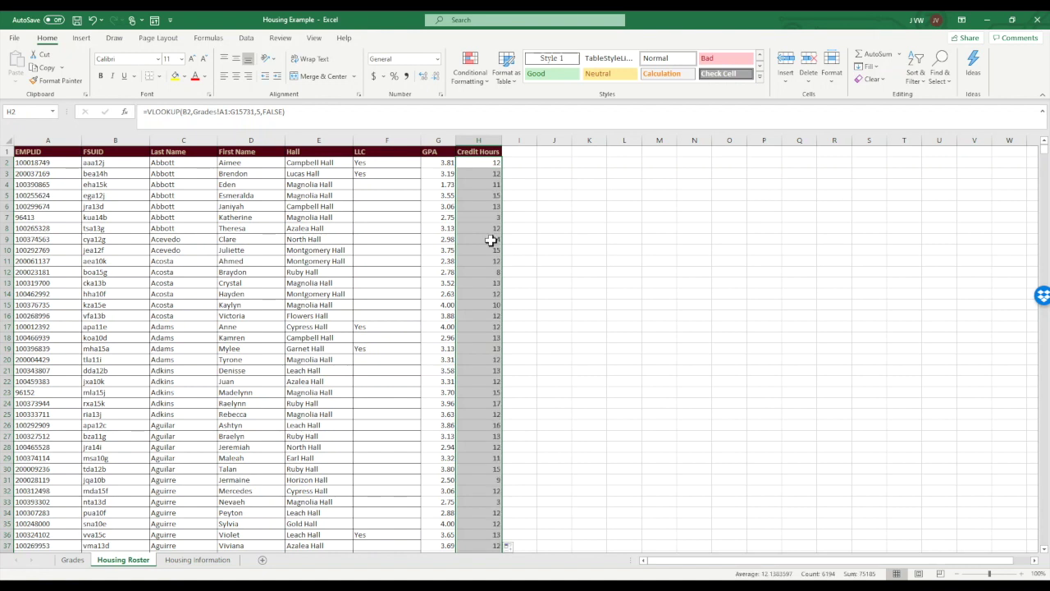
# - Convert the Credit Hours column H from formulas to pasted values
pyautogui.click(472, 141)
pyautogui.rightClick(472, 141)
pyautogui.click(483, 150)
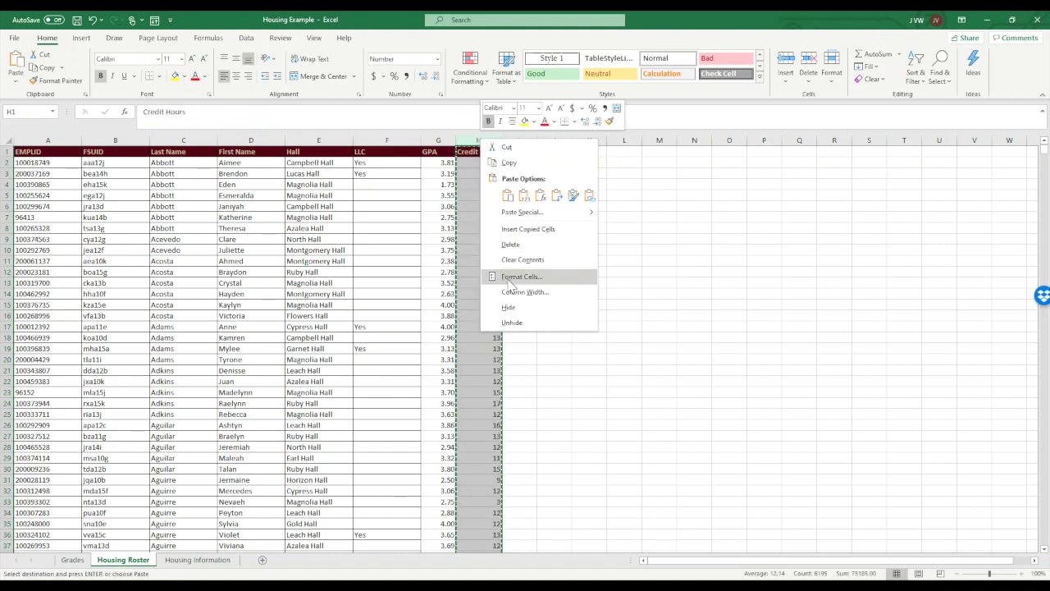
pyautogui.click(525, 194)
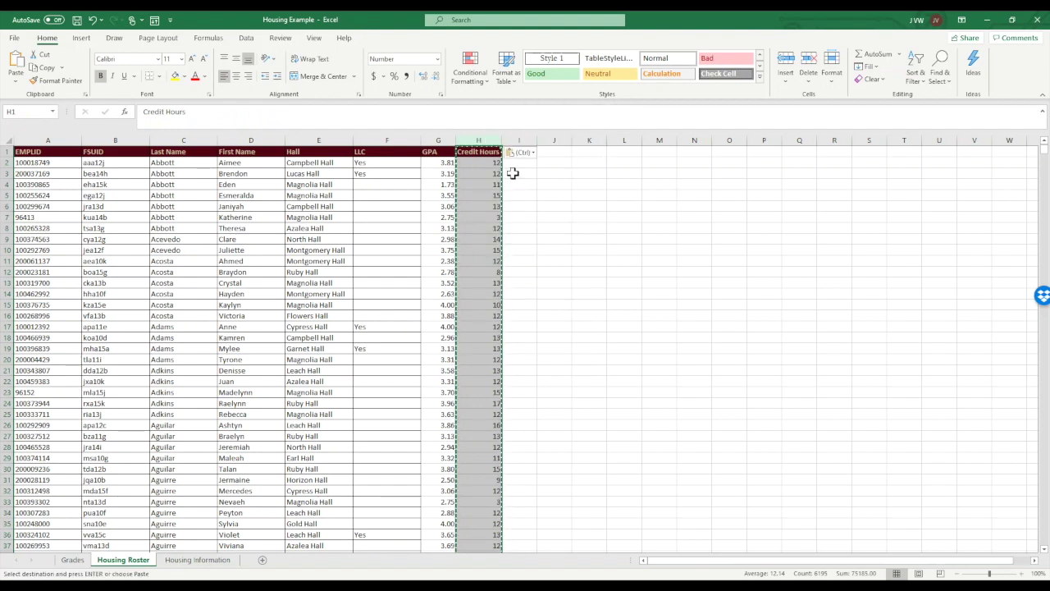
pyautogui.click(526, 168)
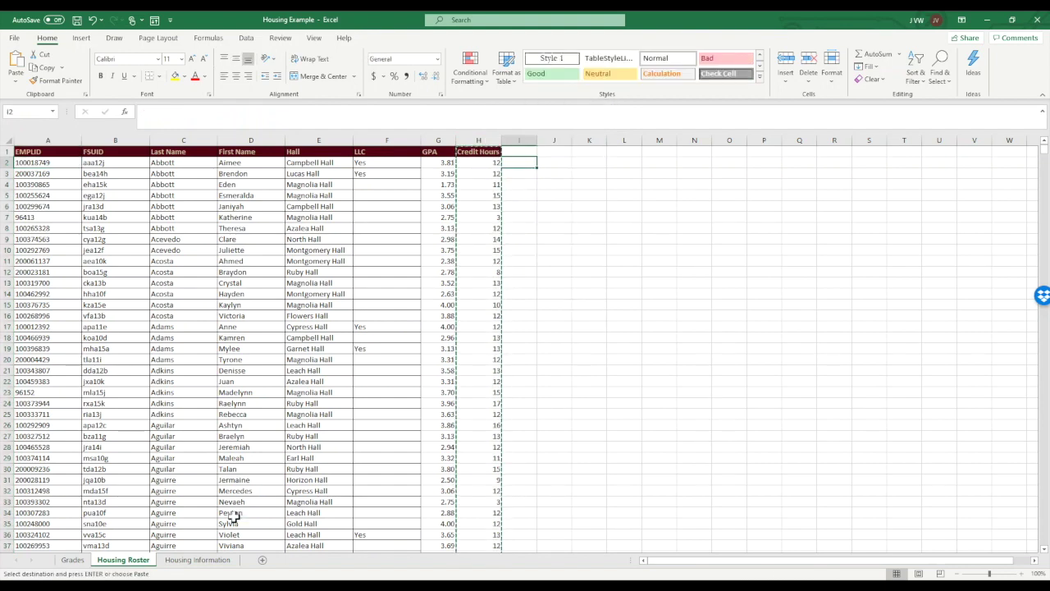
# - Look over the Grades and Housing Information sheets, ending back on Housing Roster
pyautogui.click(73, 560)
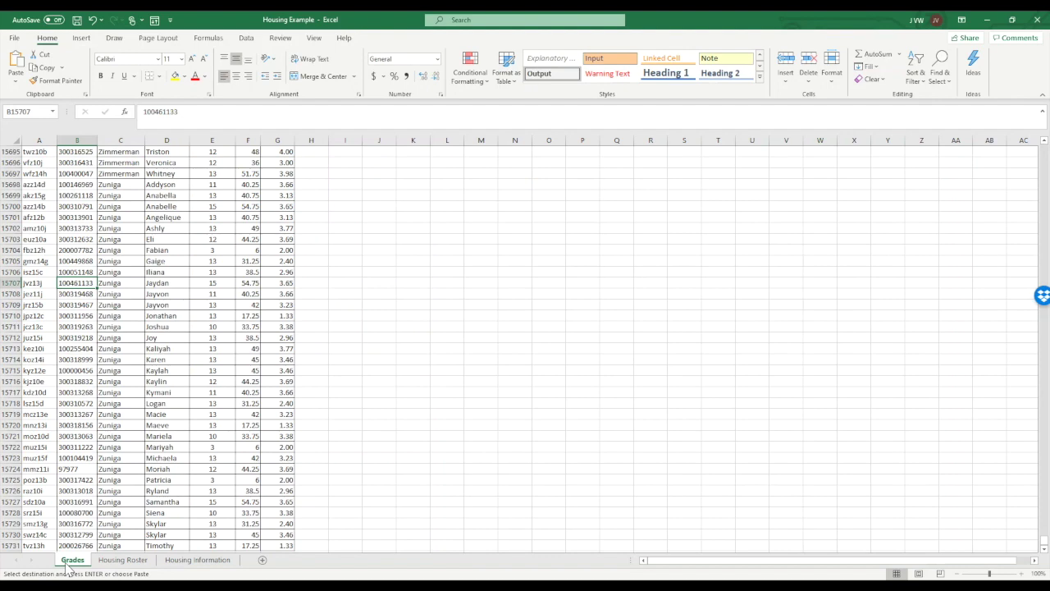
pyautogui.click(123, 561)
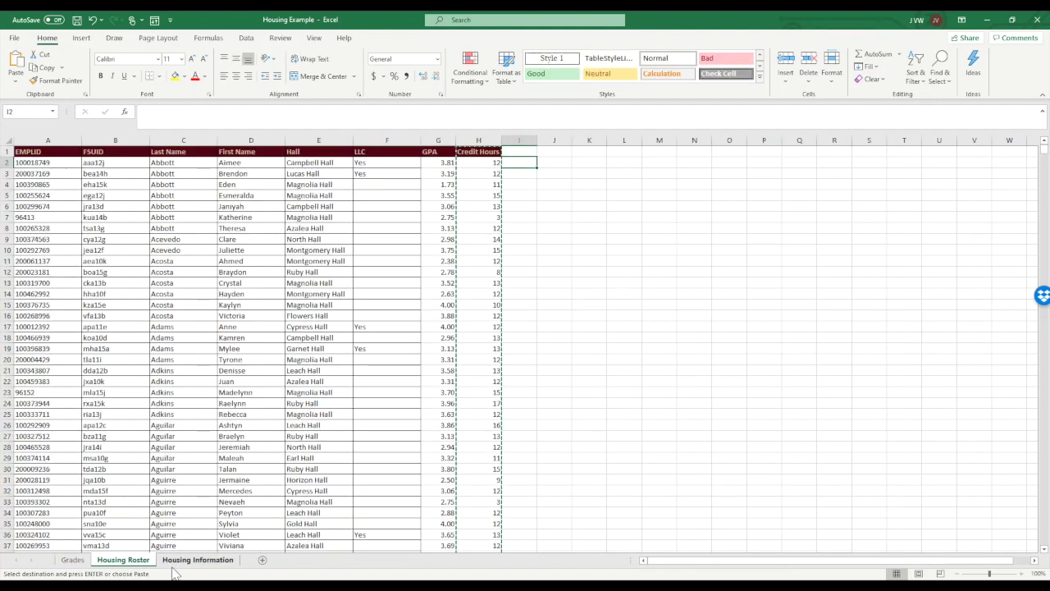
pyautogui.click(185, 566)
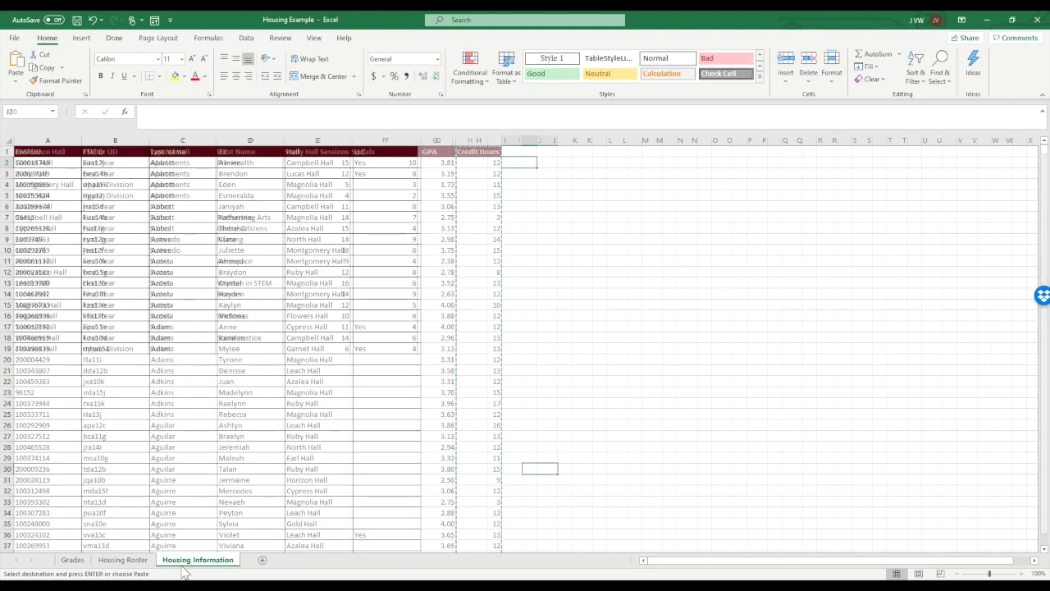
pyautogui.click(123, 561)
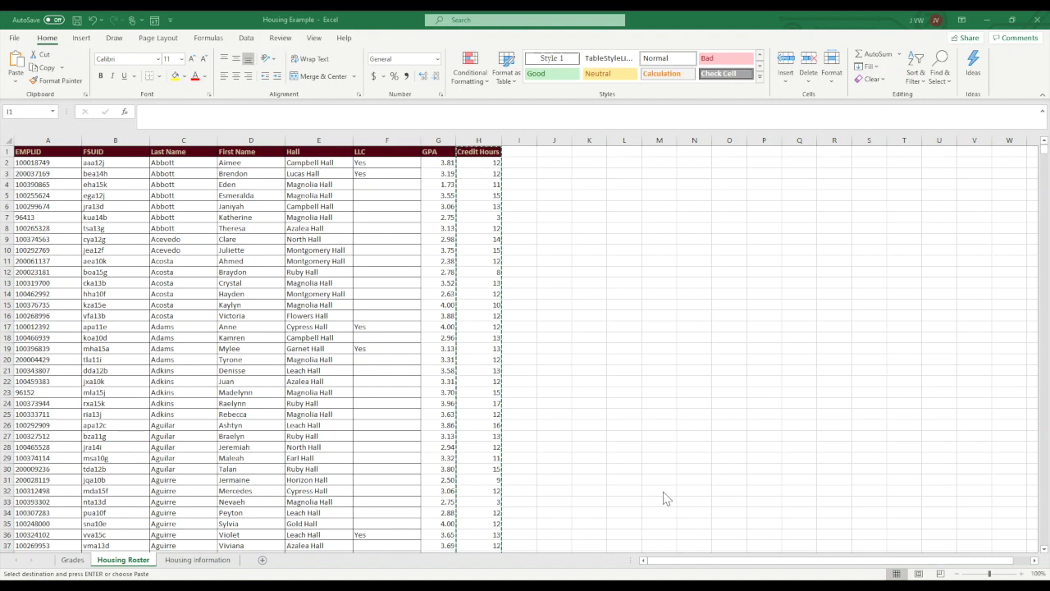
# - Add the header 'First Time or UD' in I1, autofit column I, and view Housing Information
pyautogui.doubleClick(519, 151)
pyautogui.write('First Tim')
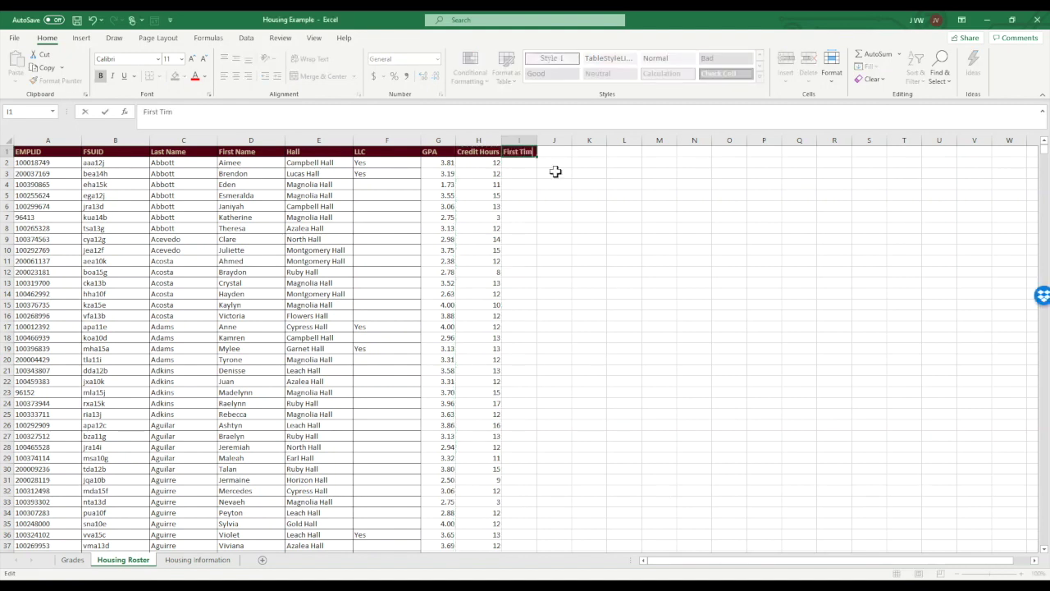
pyautogui.write('e or UD')
pyautogui.press('Return')
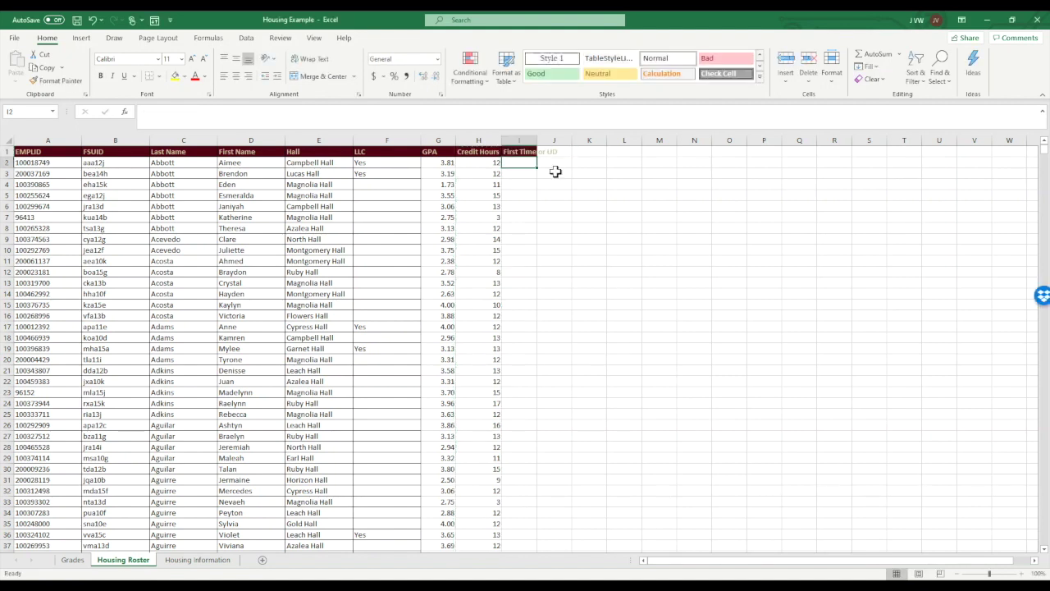
pyautogui.doubleClick(538, 143)
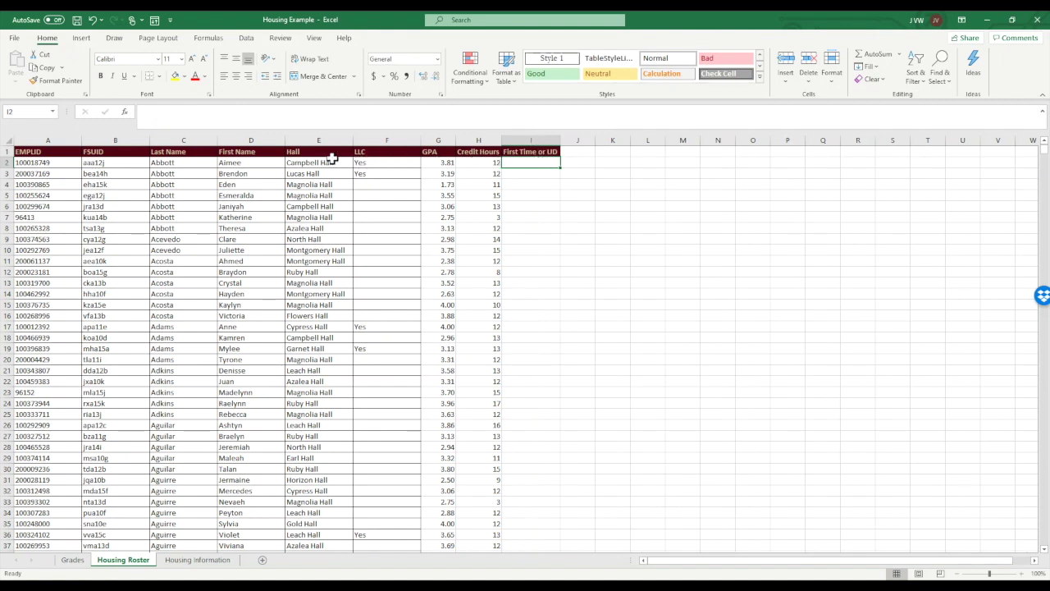
pyautogui.click(223, 563)
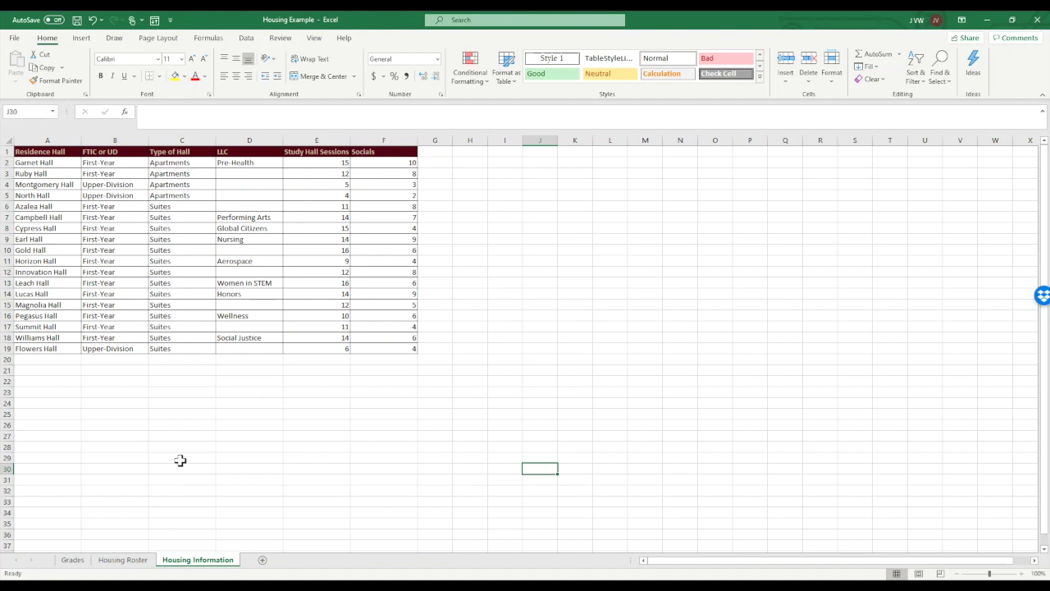
# - Enter =VLOOKUP(E2,'Housing Information'!A2:F19,2,FALSE) in I2, which returns First-Year
pyautogui.click(131, 561)
pyautogui.write('=VL')
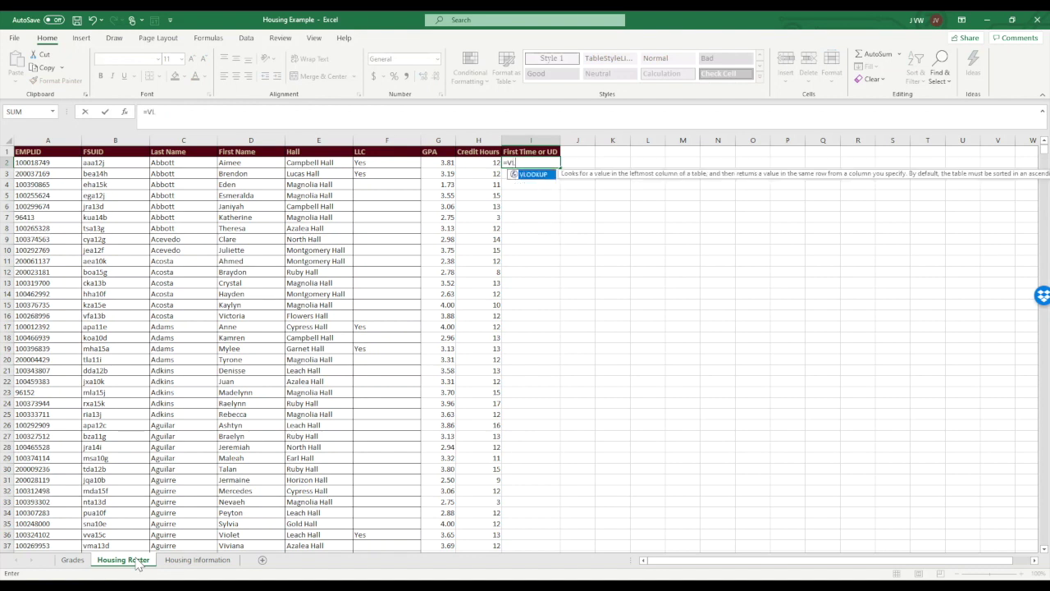
pyautogui.write('OOKUP(')
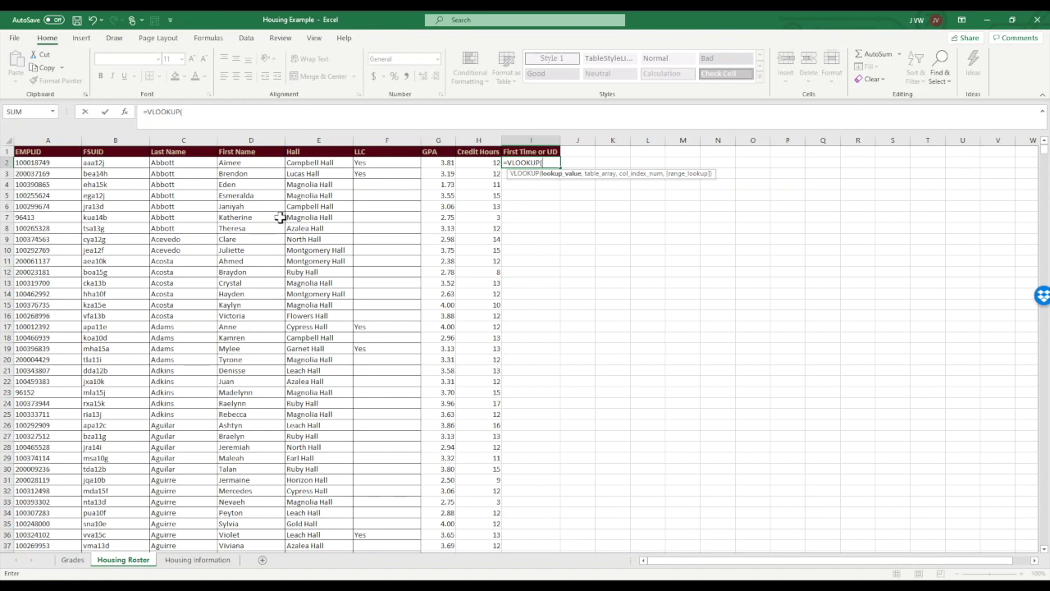
pyautogui.click(312, 162)
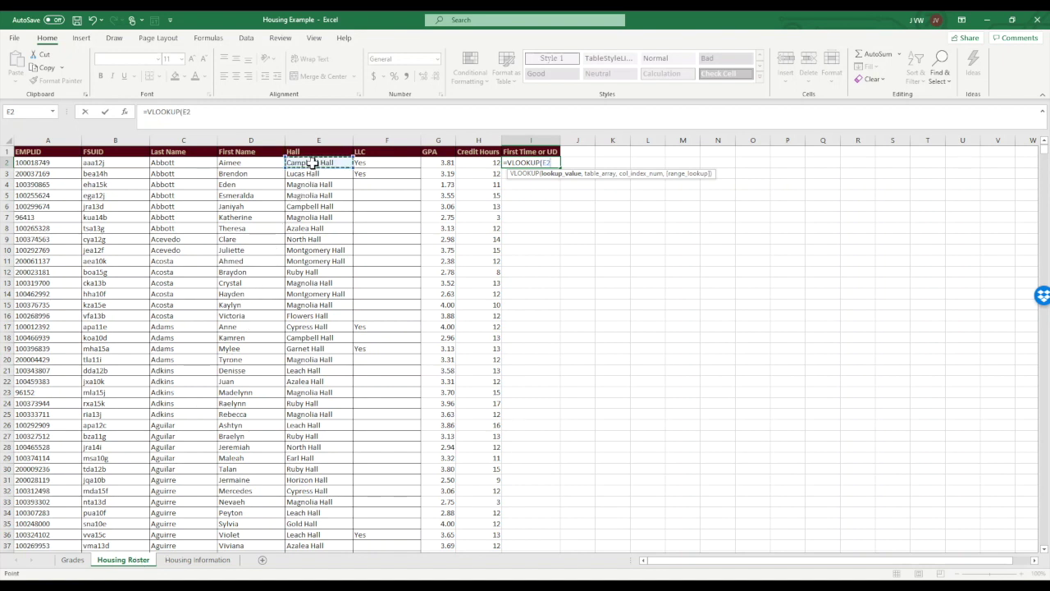
pyautogui.write(',')
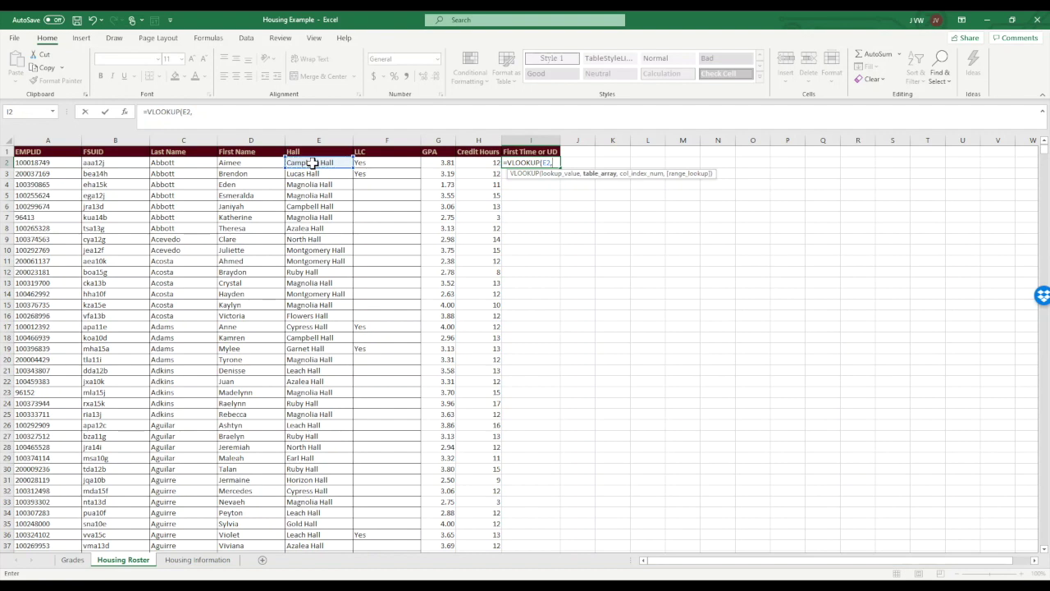
pyautogui.click(201, 559)
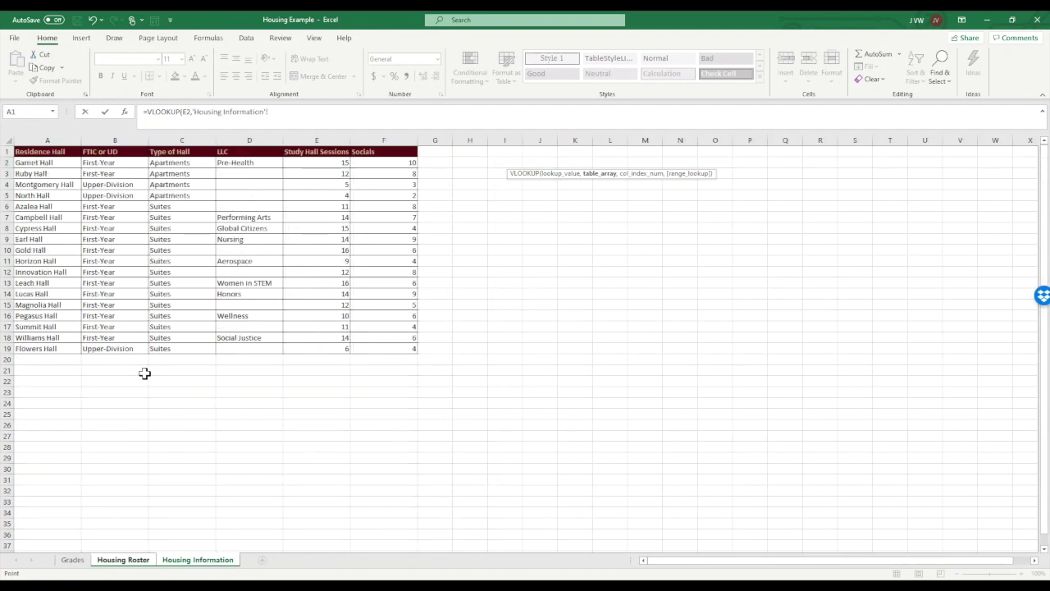
pyautogui.moveTo(49, 164); pyautogui.dragTo(374, 347)
pyautogui.write(',')
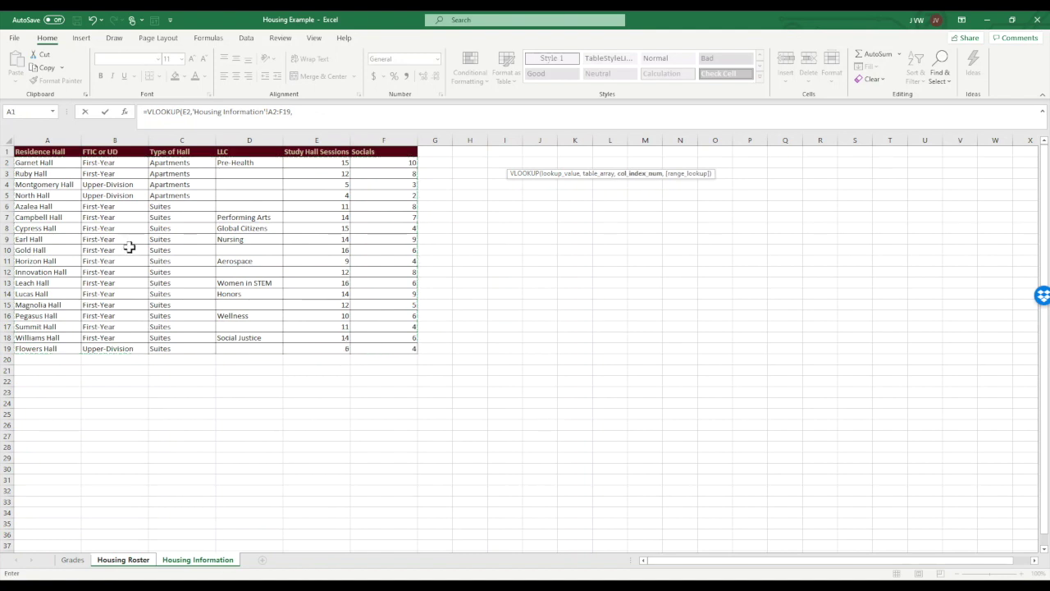
pyautogui.write('2,')
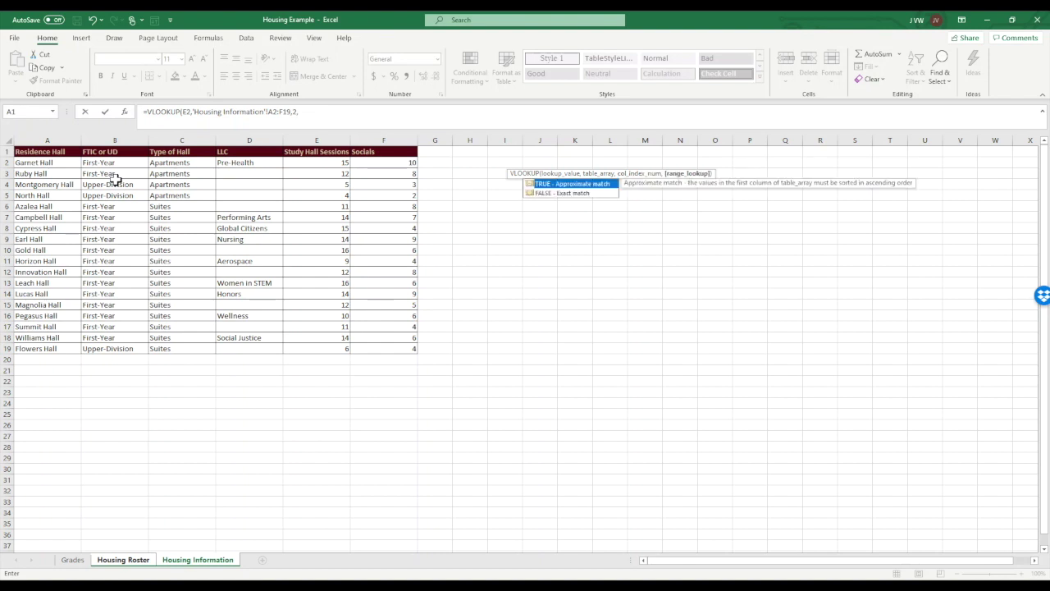
pyautogui.write('FALSE)')
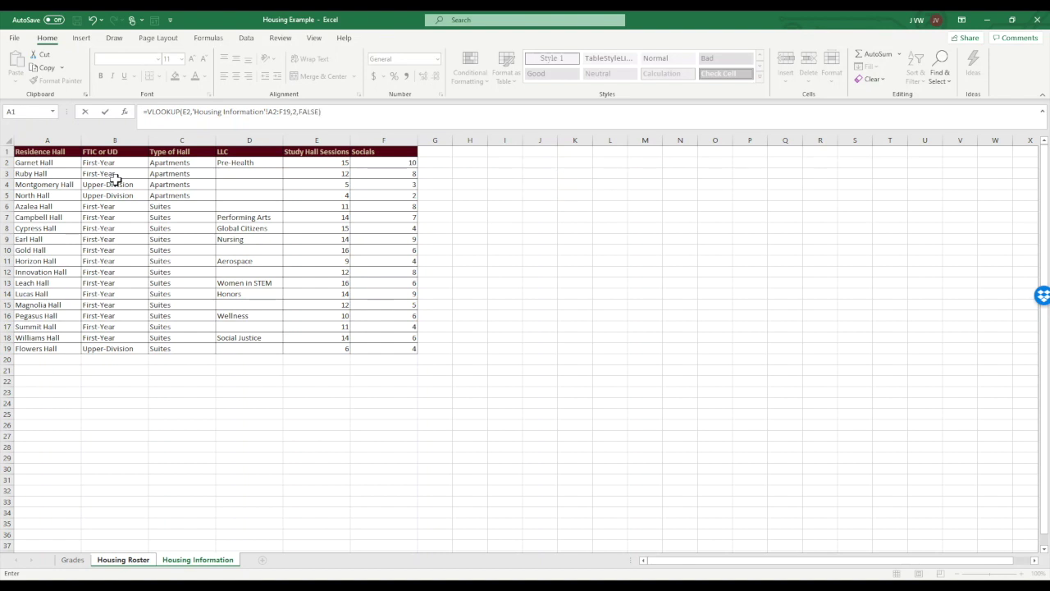
pyautogui.press('Return')
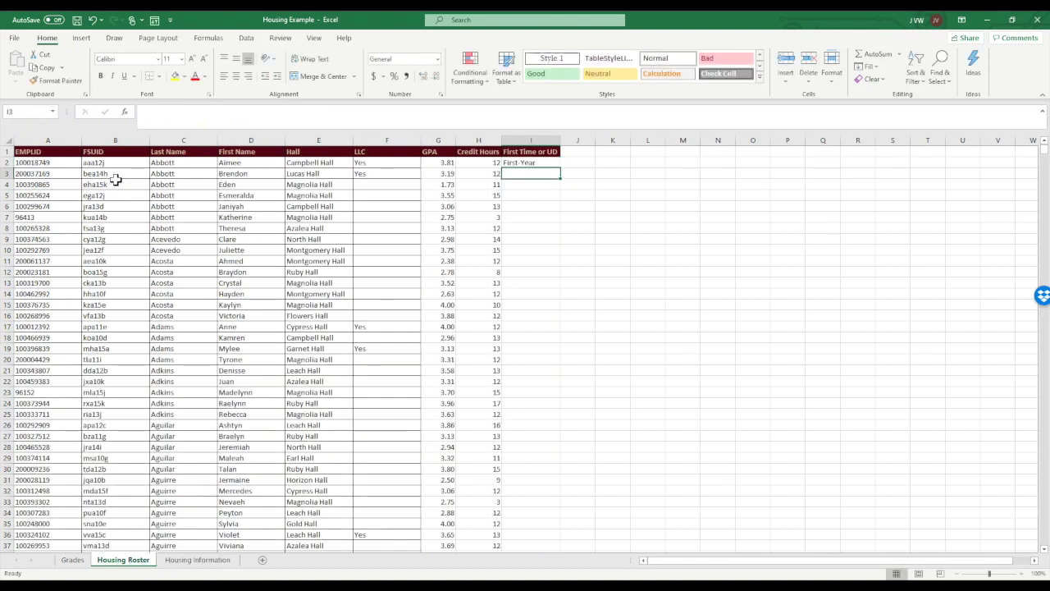
pyautogui.click(541, 162)
# - Fill the I2 lookup down column I and open I8's #N/A formula for editing
pyautogui.doubleClick(560, 167)
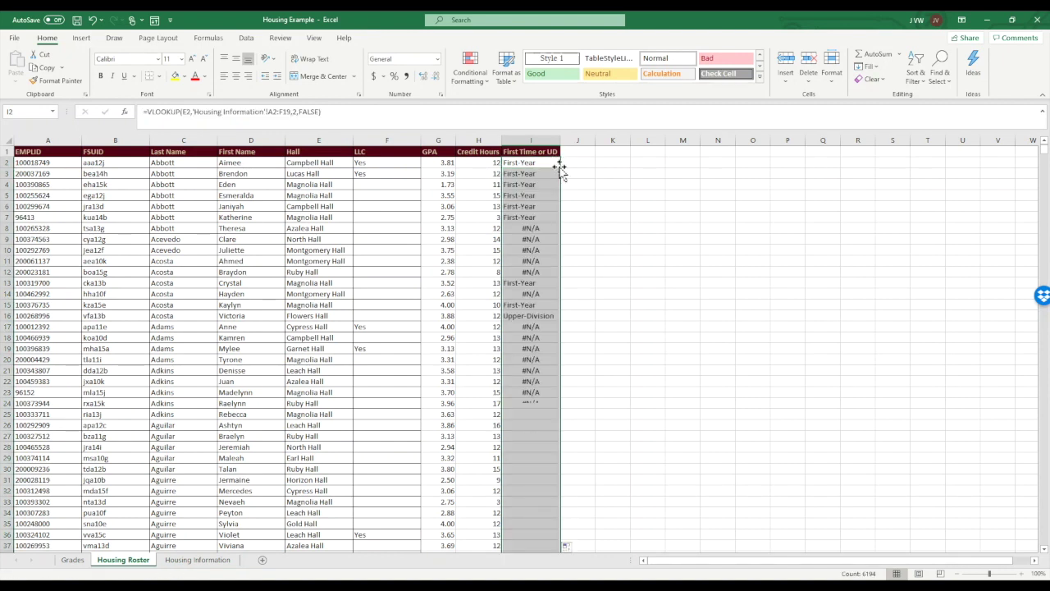
pyautogui.click(612, 239)
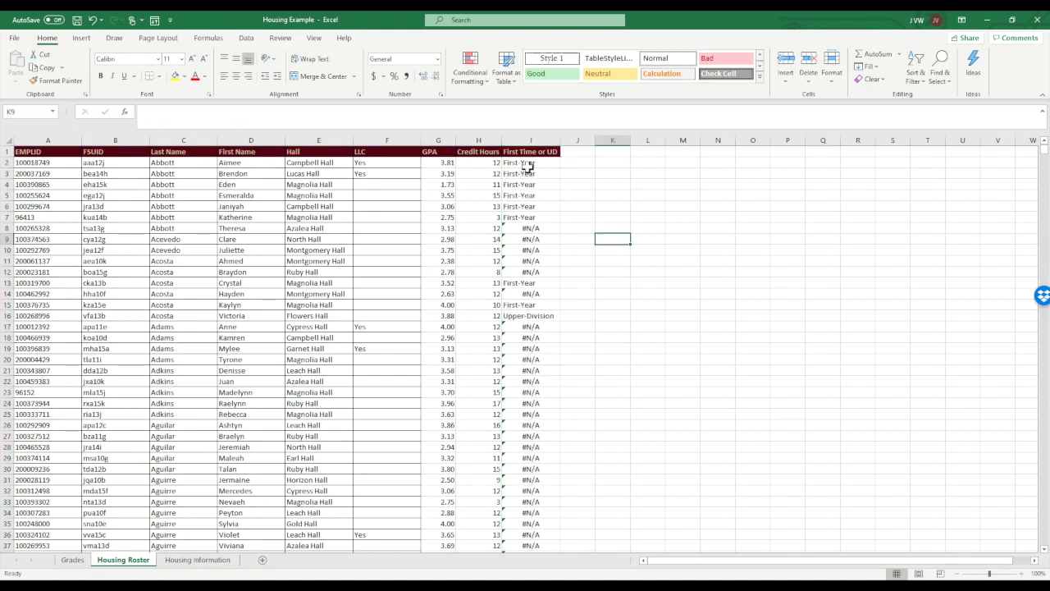
pyautogui.click(533, 228)
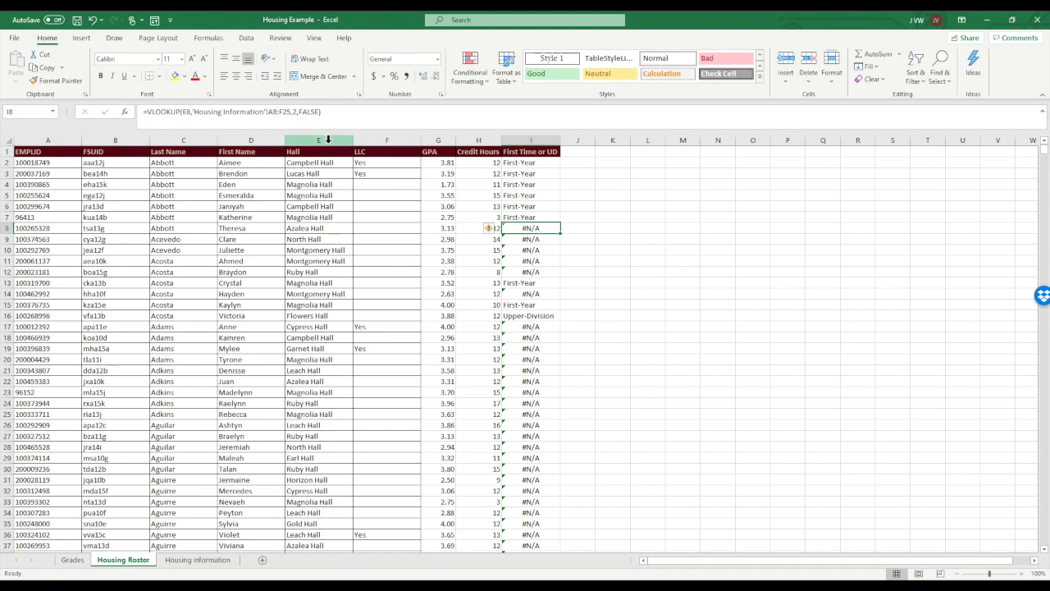
pyautogui.click(270, 112)
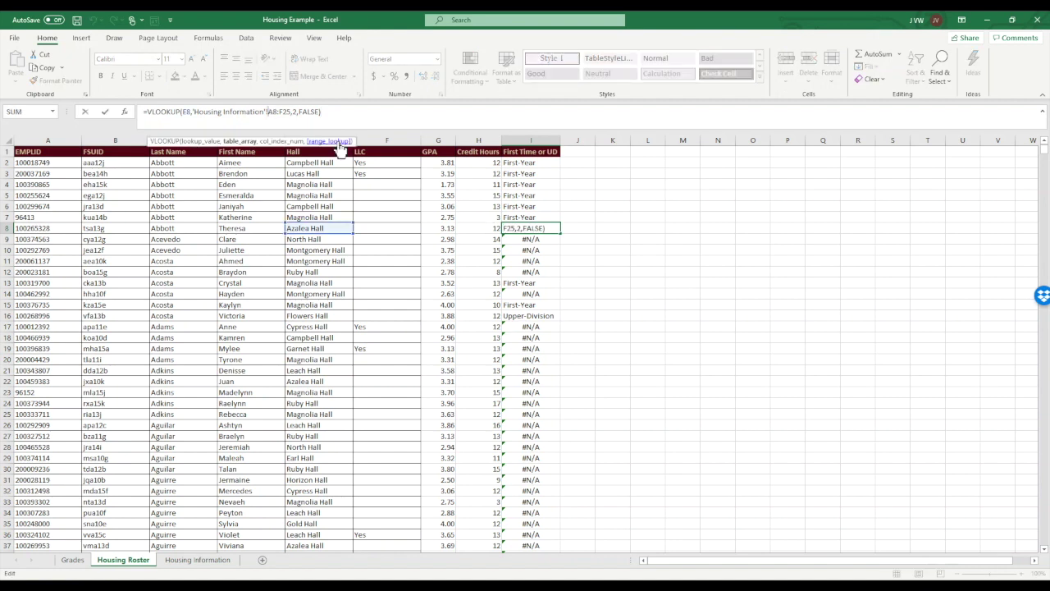
# - Try anchoring I8's range with $ signs, cancel the edit, and check Housing Information
pyautogui.press('Left')
pyautogui.press('Left')
pyautogui.press('Left')
pyautogui.press('Left')
pyautogui.press('Left')
pyautogui.press('Left')
pyautogui.press('Left')
pyautogui.press('Left')
pyautogui.press('Left')
pyautogui.press('Left')
pyautogui.press('Left')
pyautogui.press('Left')
pyautogui.write('$A')
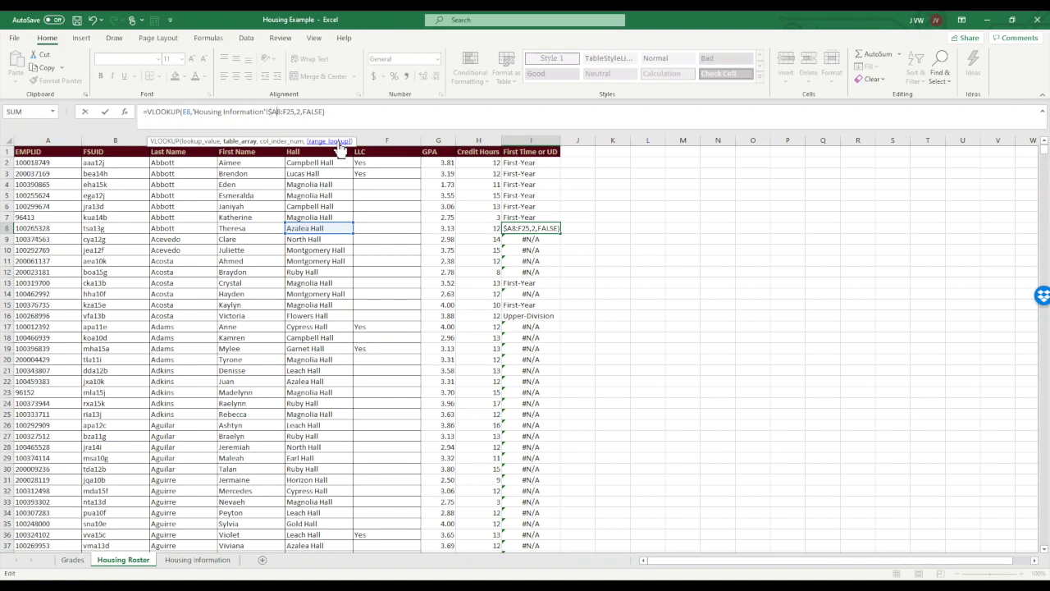
pyautogui.write('$8:$F$')
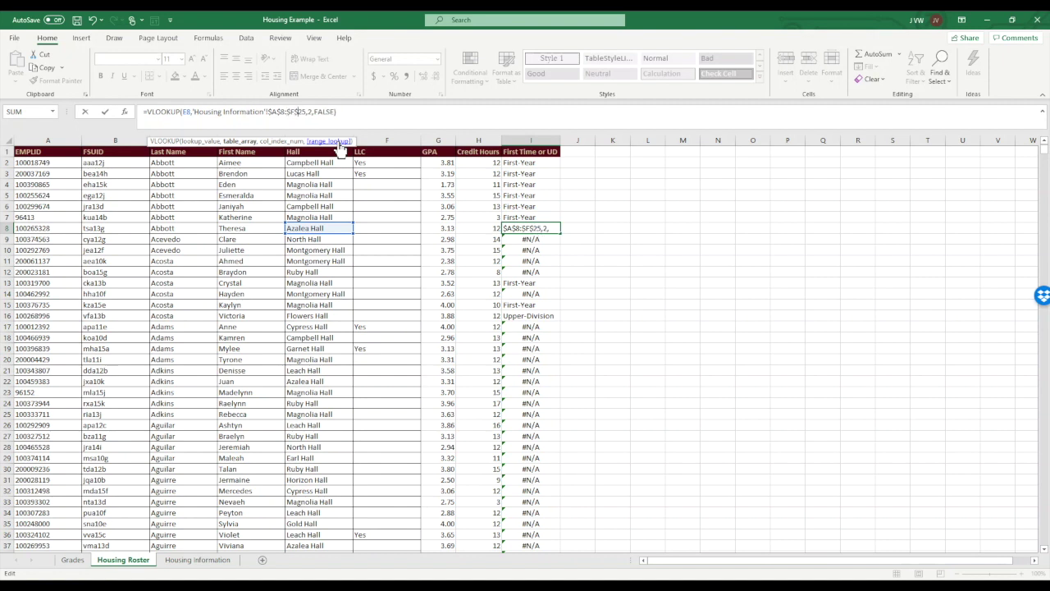
pyautogui.press('Escape')
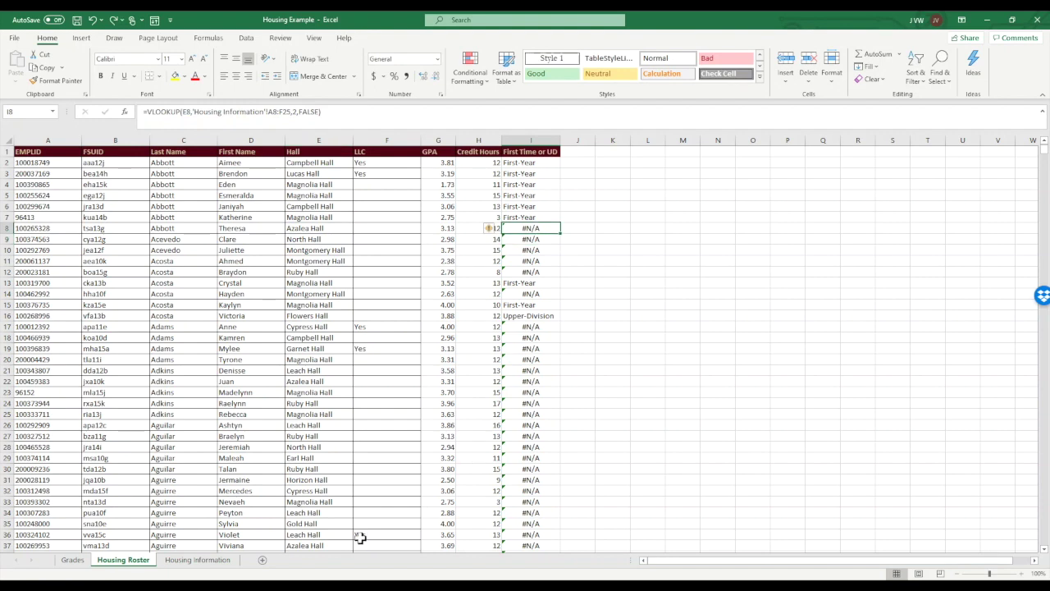
pyautogui.click(197, 560)
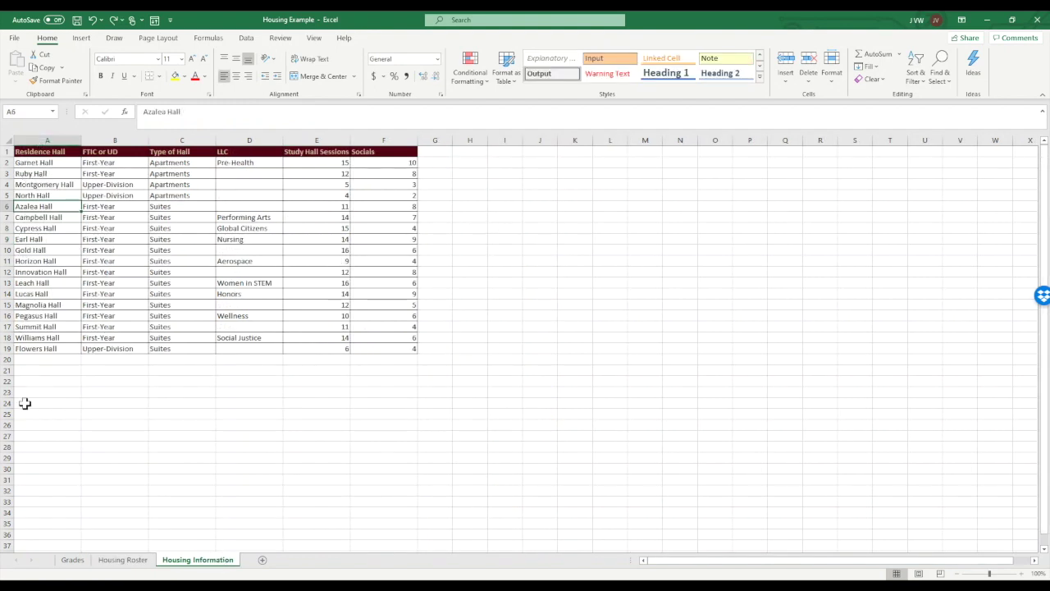
# - Inspect the Azalea Hall entry in A6, then compare I2's lookup formula on Housing Roster
pyautogui.doubleClick(62, 205)
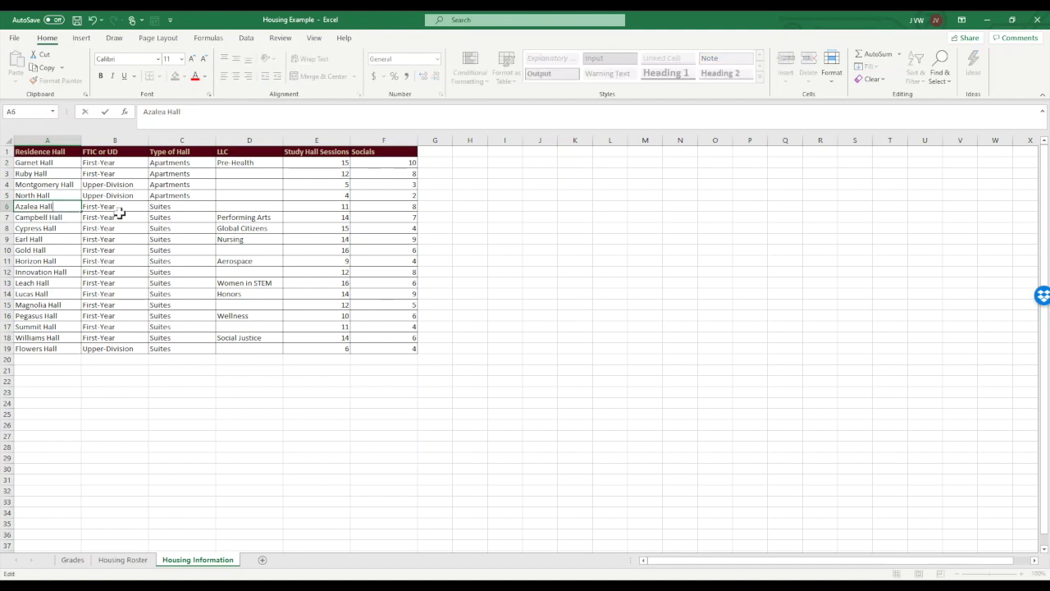
pyautogui.press('Return')
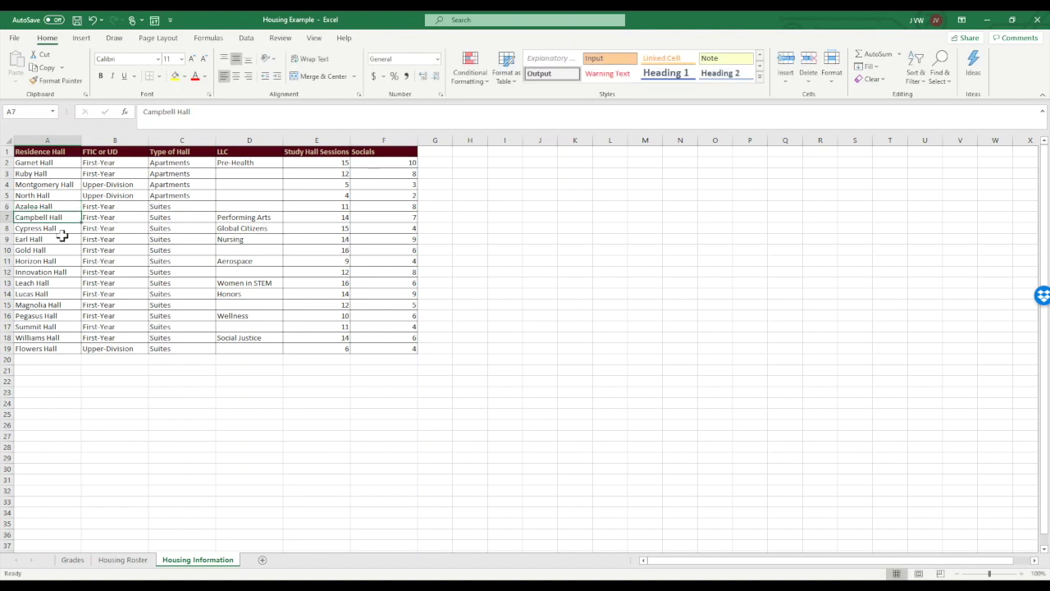
pyautogui.click(123, 560)
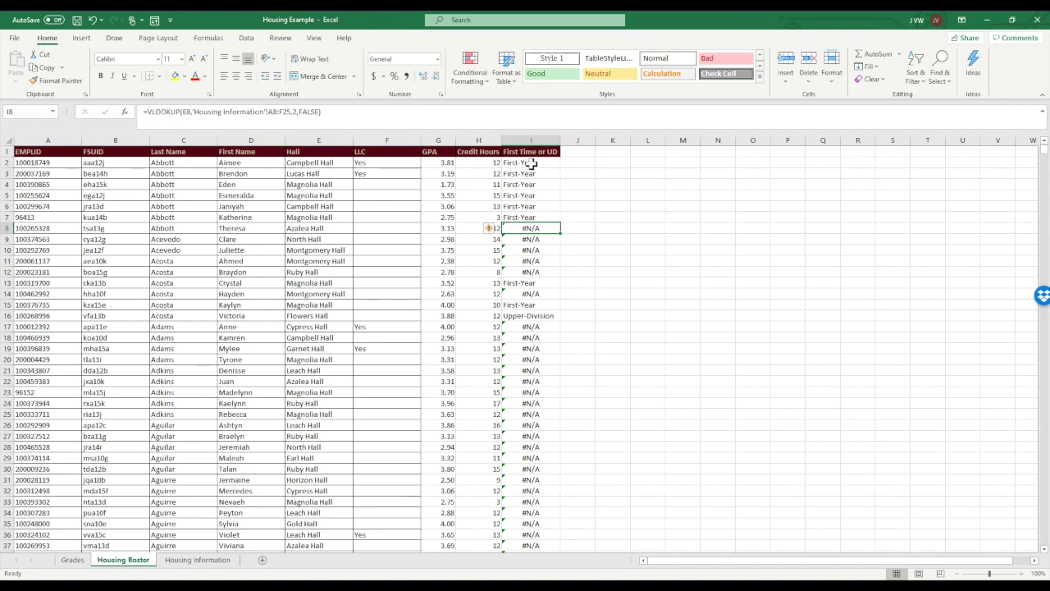
pyautogui.click(532, 163)
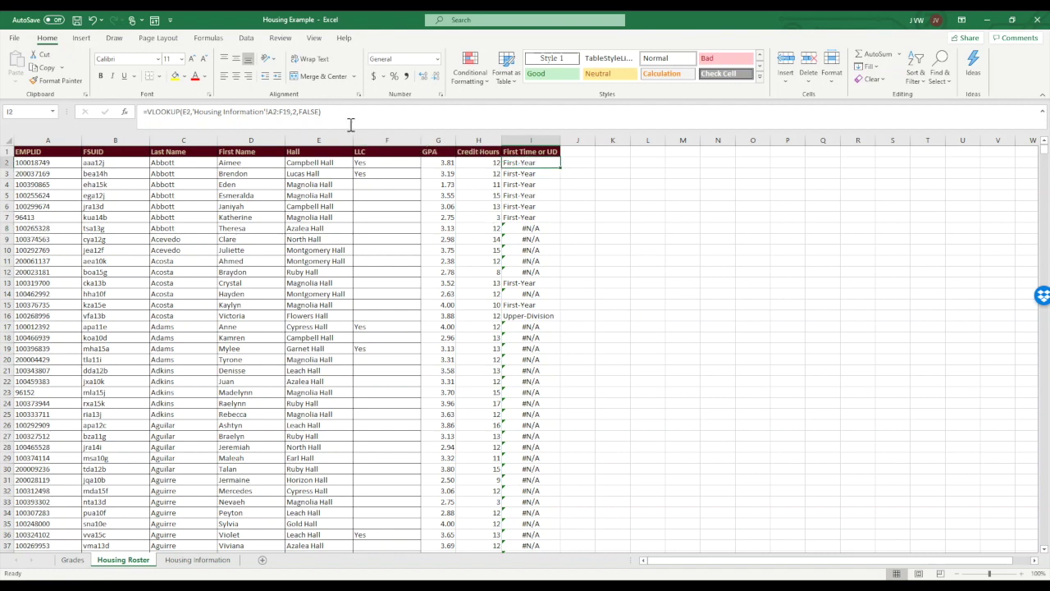
# - Anchor I2's lookup range to 'Housing Information'!$A$2:$F$19 and recheck the source sheets
pyautogui.click(269, 111)
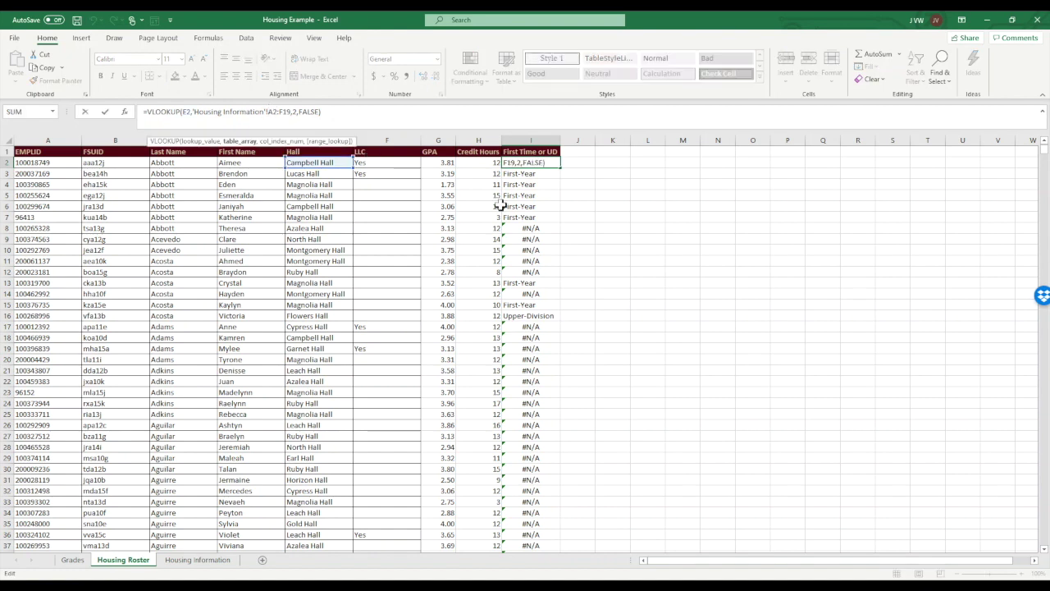
pyautogui.write('$A')
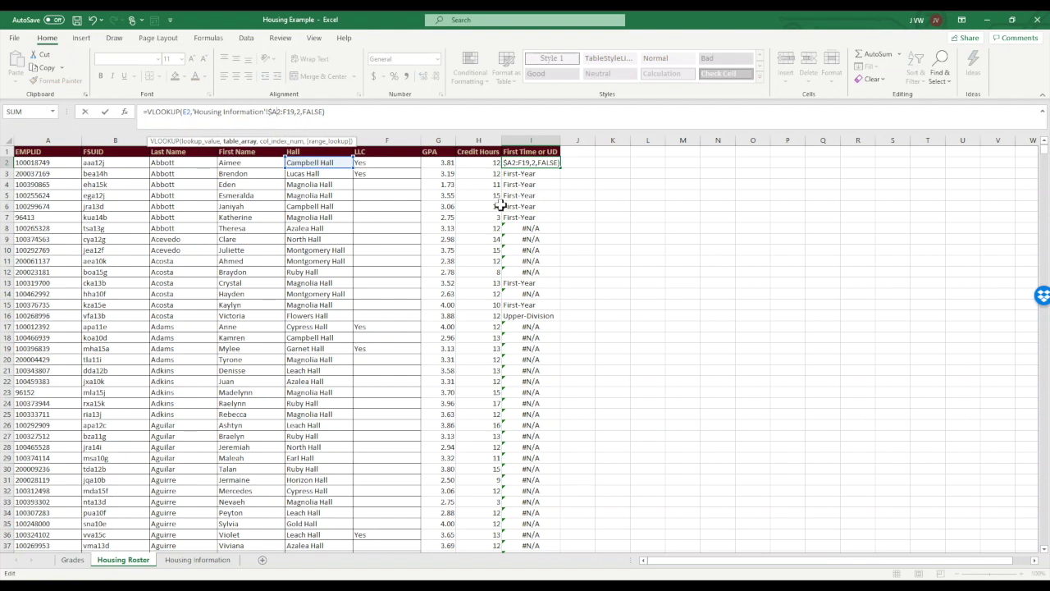
pyautogui.write('$2:$F')
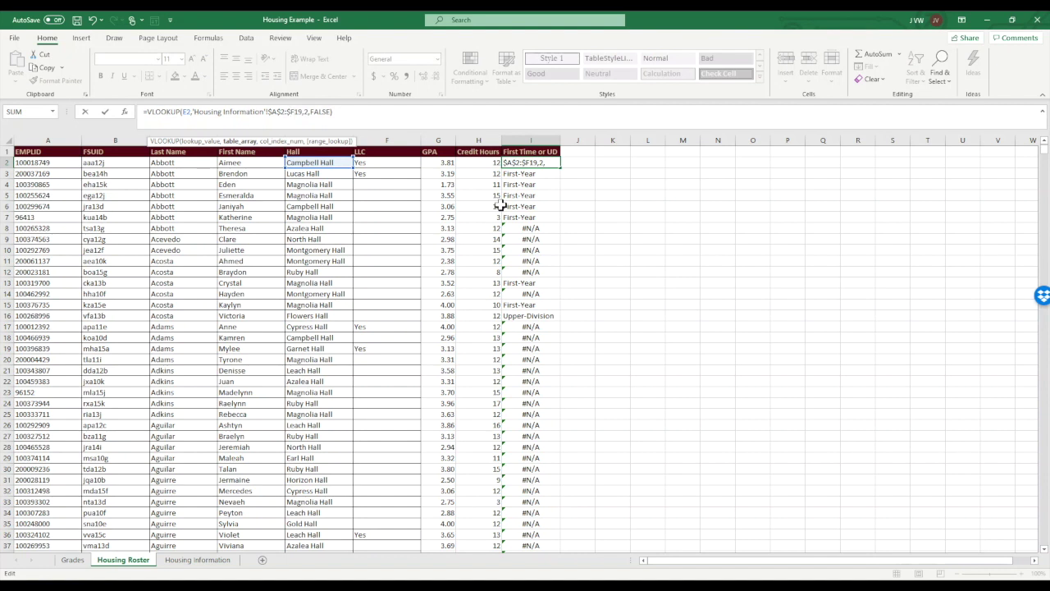
pyautogui.write('$')
pyautogui.press('Return')
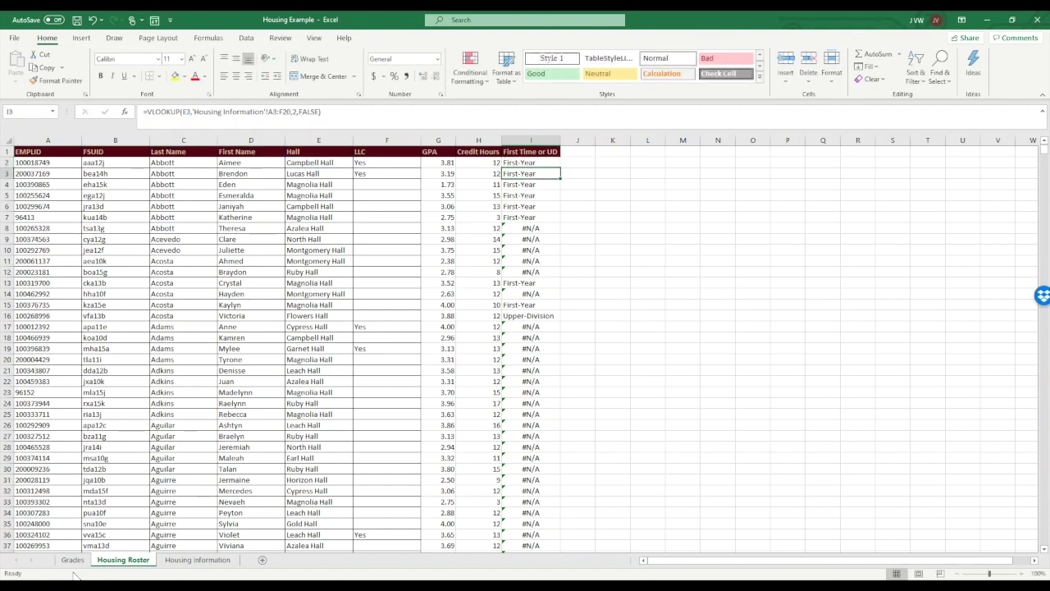
pyautogui.click(73, 561)
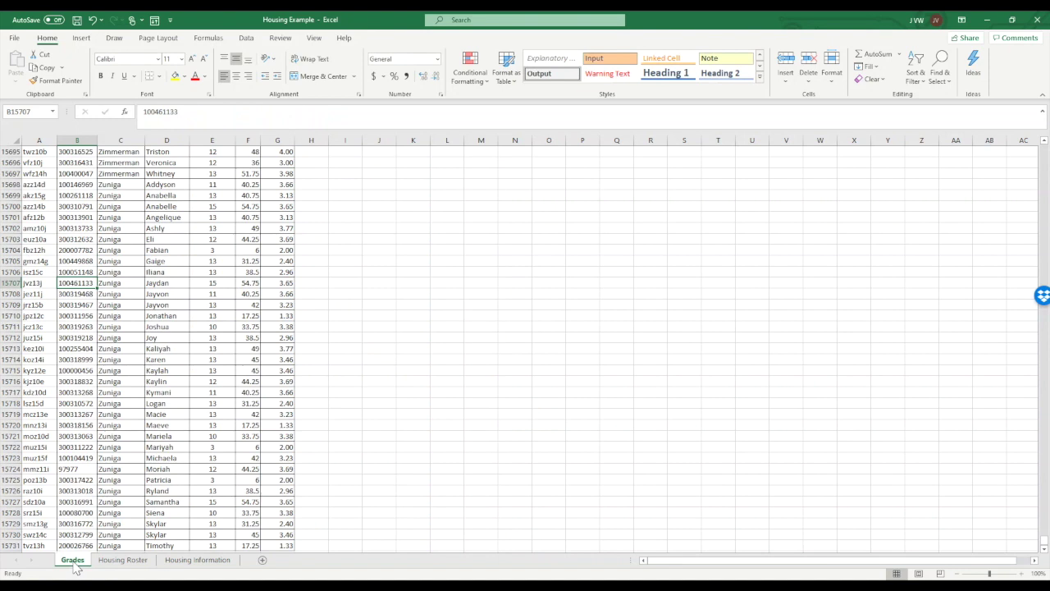
pyautogui.click(197, 560)
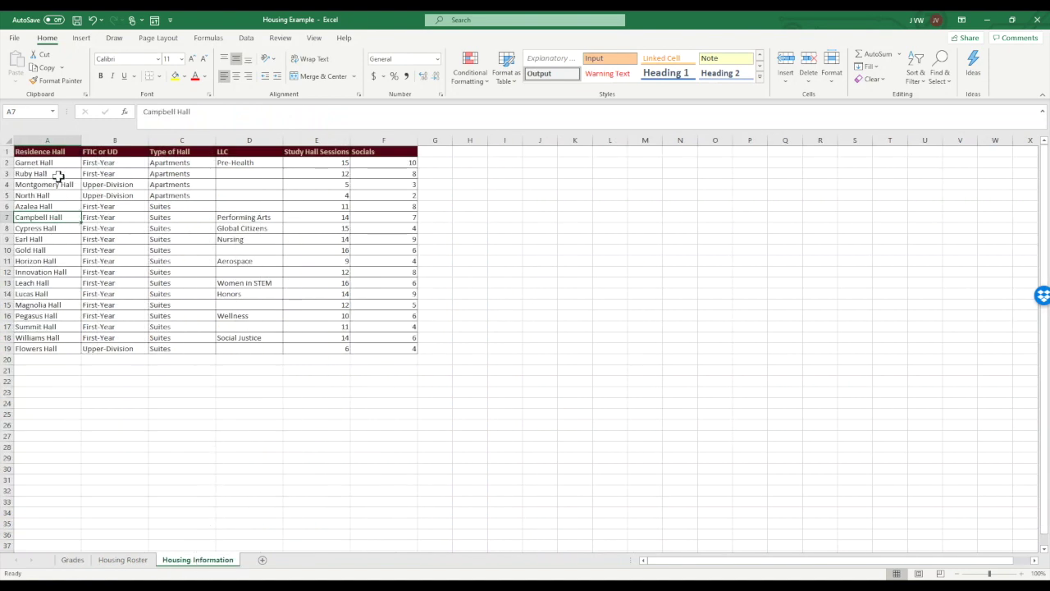
pyautogui.click(123, 560)
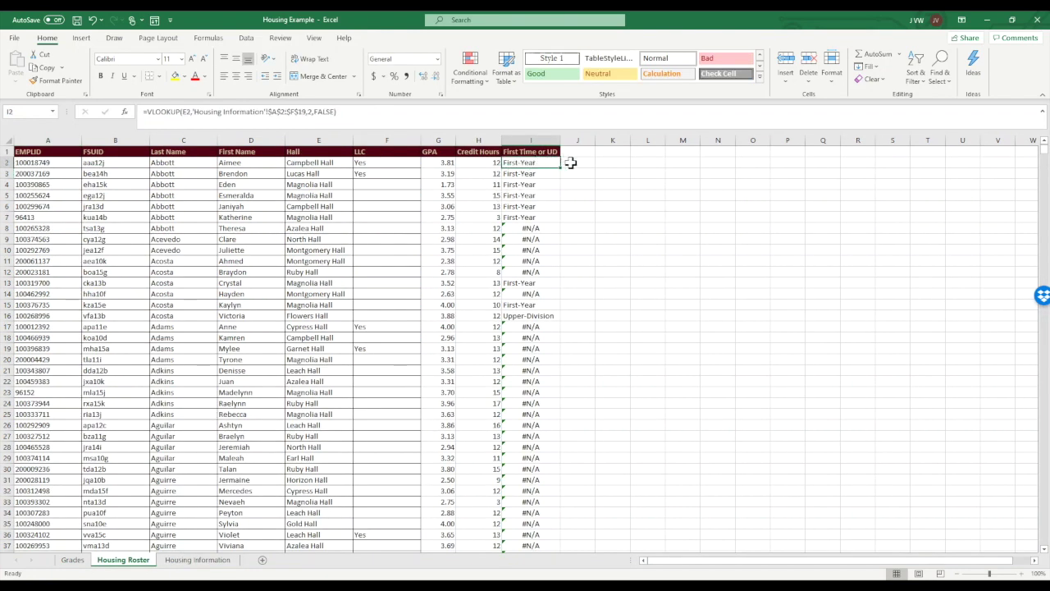
# - Refill the anchored lookup down column I, then clear cell J1
pyautogui.doubleClick(558, 168)
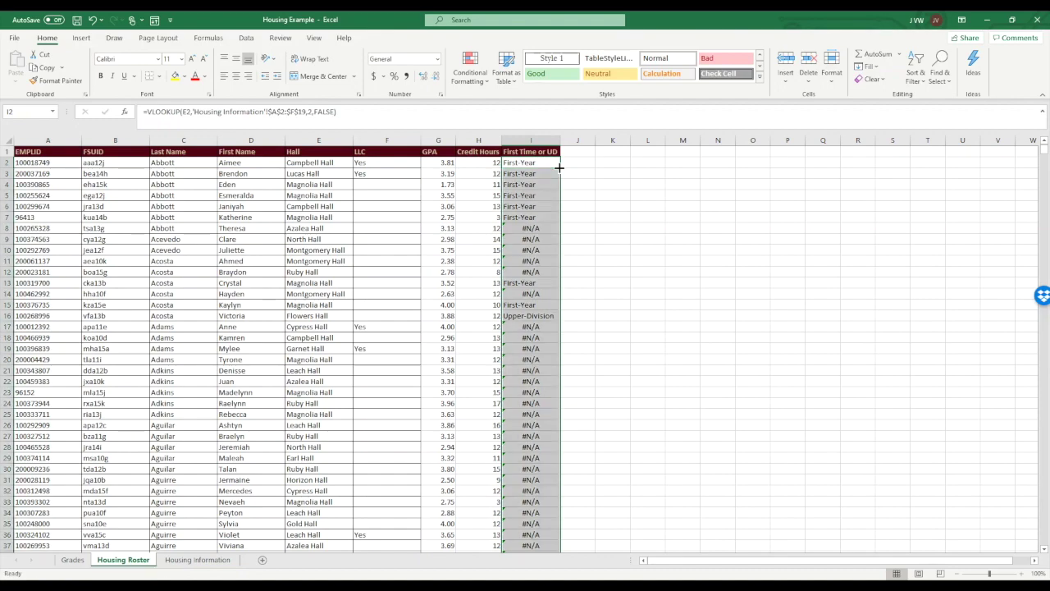
pyautogui.scroll(-20, 589, 327)
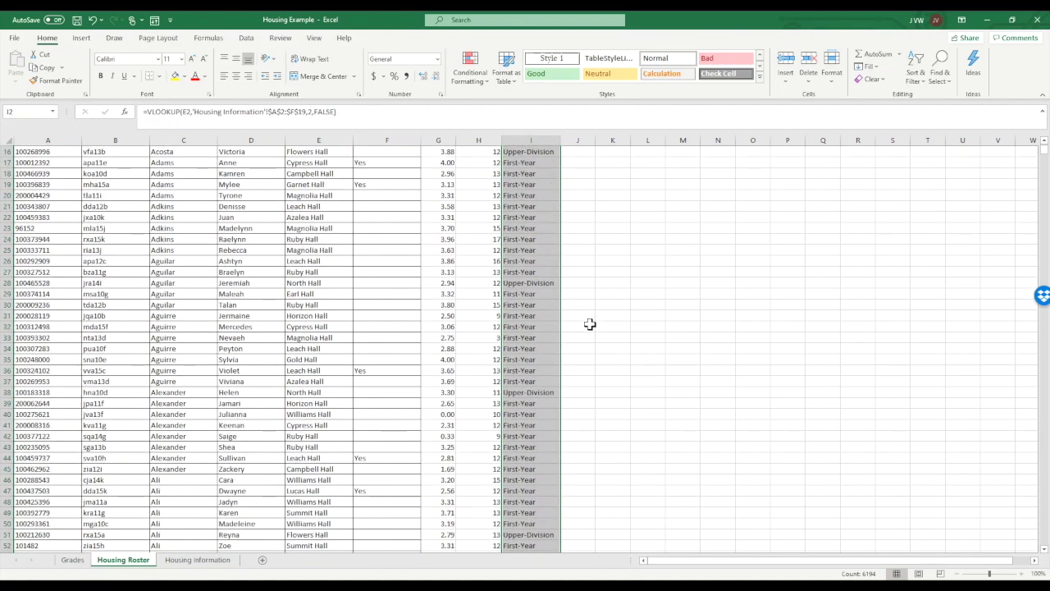
pyautogui.scroll(-20, 579, 365)
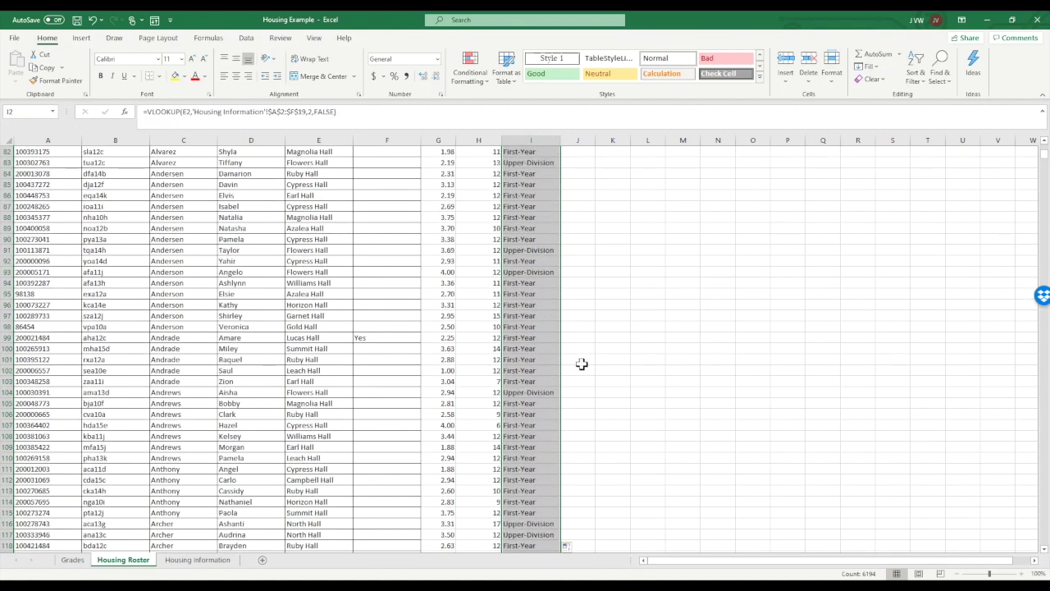
pyautogui.hotkey('ctrl', 'Home')
pyautogui.click(578, 152)
pyautogui.press('Delete')
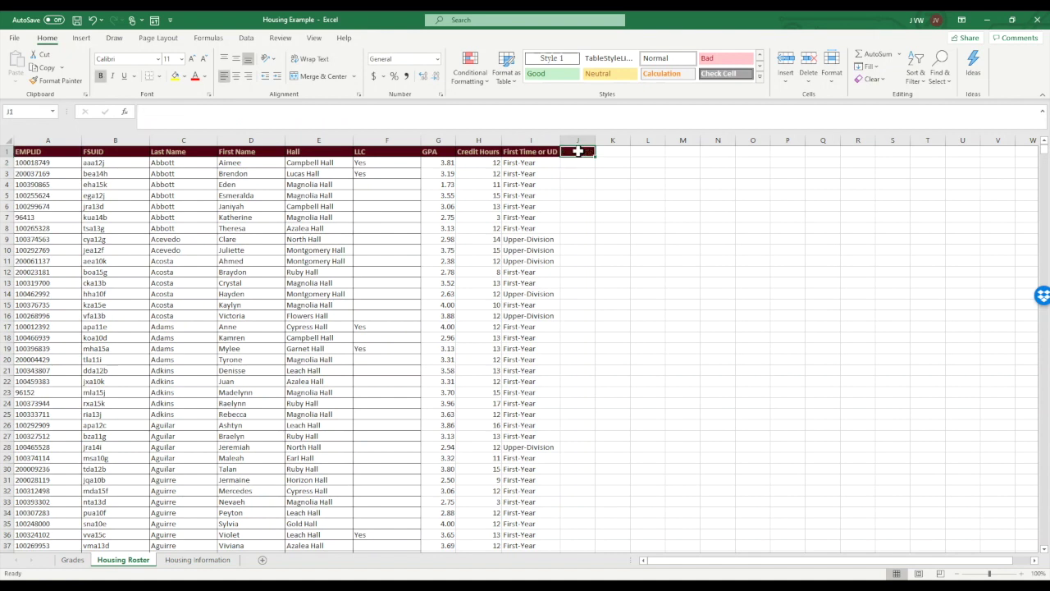
# - Head column J 'Hall Style' and fill =VLOOKUP(E2,'Housing Information'!A2:F19,3,FALSE) down it
pyautogui.write('Hall Style')
pyautogui.press('Return')
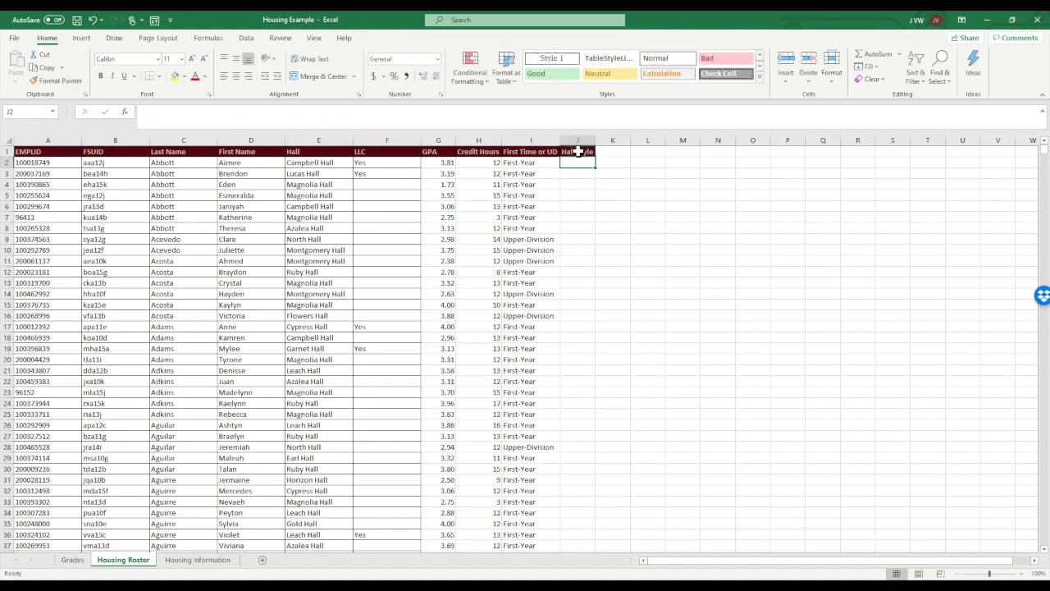
pyautogui.write('=VLOOK')
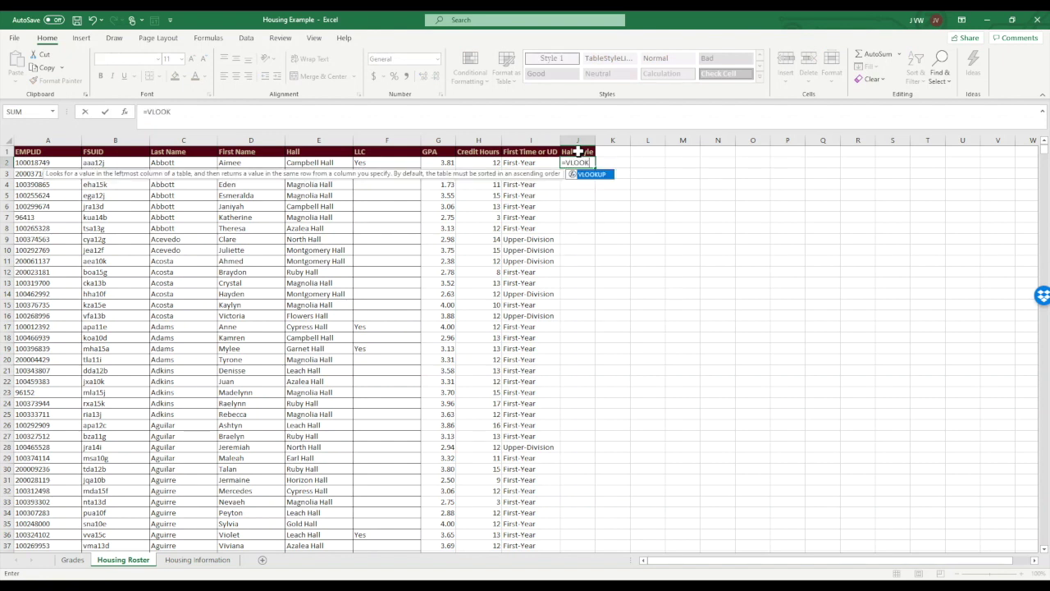
pyautogui.write('UP(')
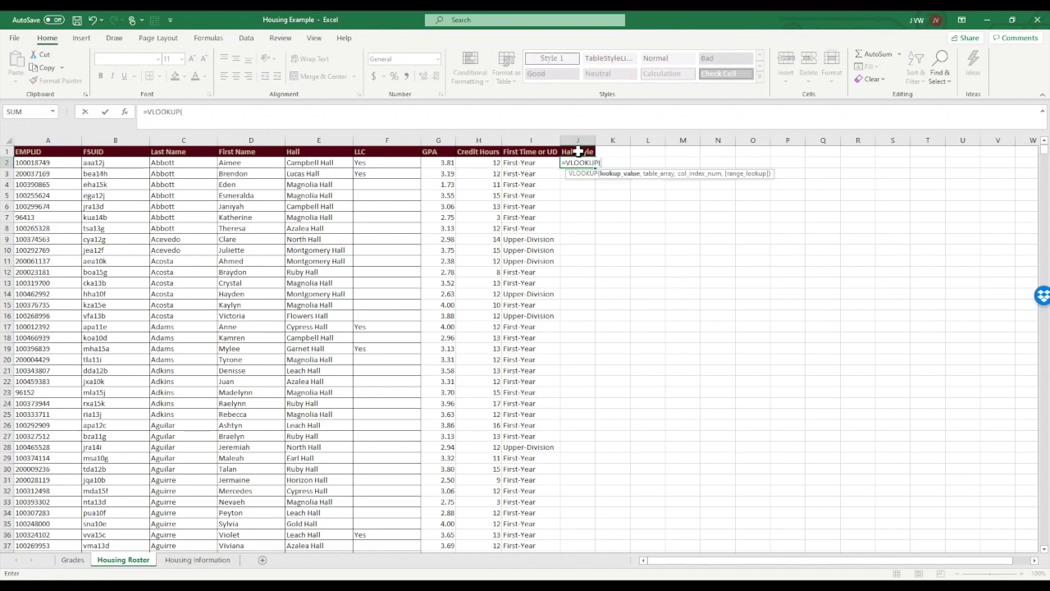
pyautogui.click(332, 164)
pyautogui.write(',')
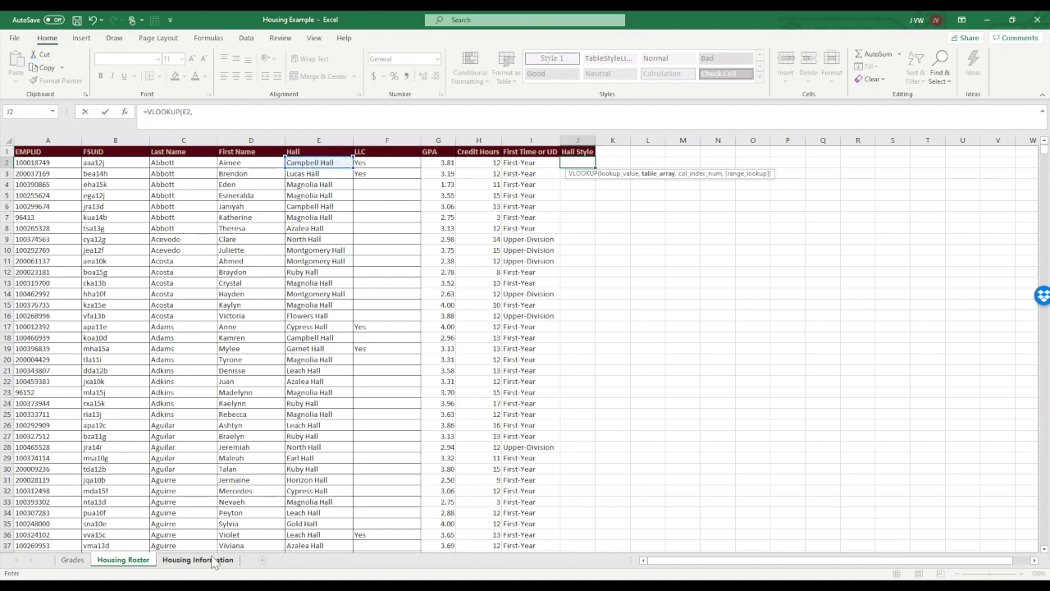
pyautogui.click(201, 559)
pyautogui.moveTo(60, 165); pyautogui.dragTo(373, 354)
pyautogui.write(',3')
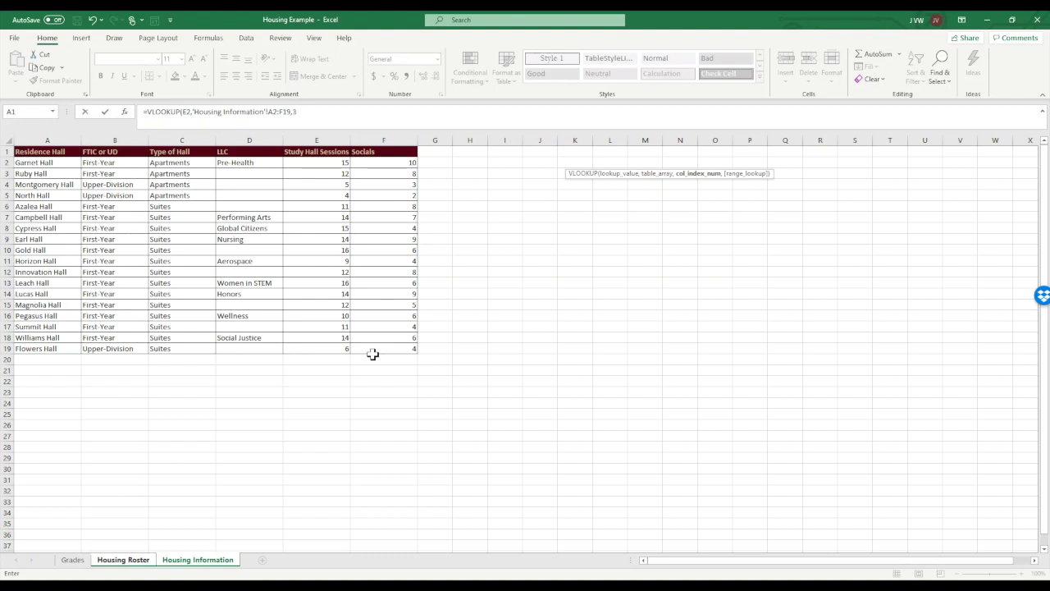
pyautogui.write(',FALSE')
pyautogui.press('Return')
pyautogui.click(575, 163)
pyautogui.doubleClick(597, 169)
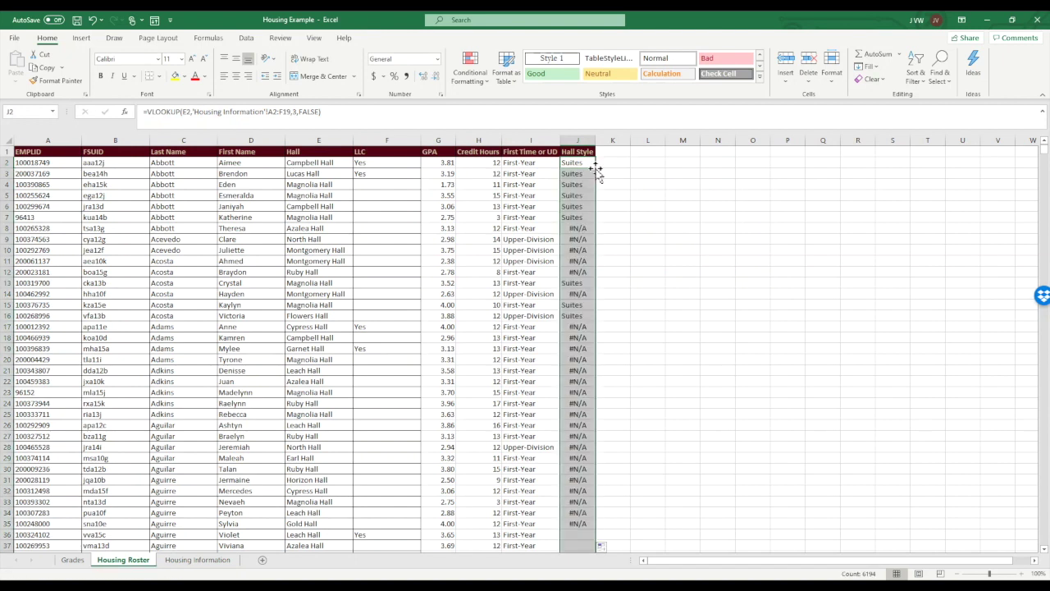
# - Lock J2's Hall Style lookup range to 'Housing Information'!$A$2:$F$19
pyautogui.click(582, 162)
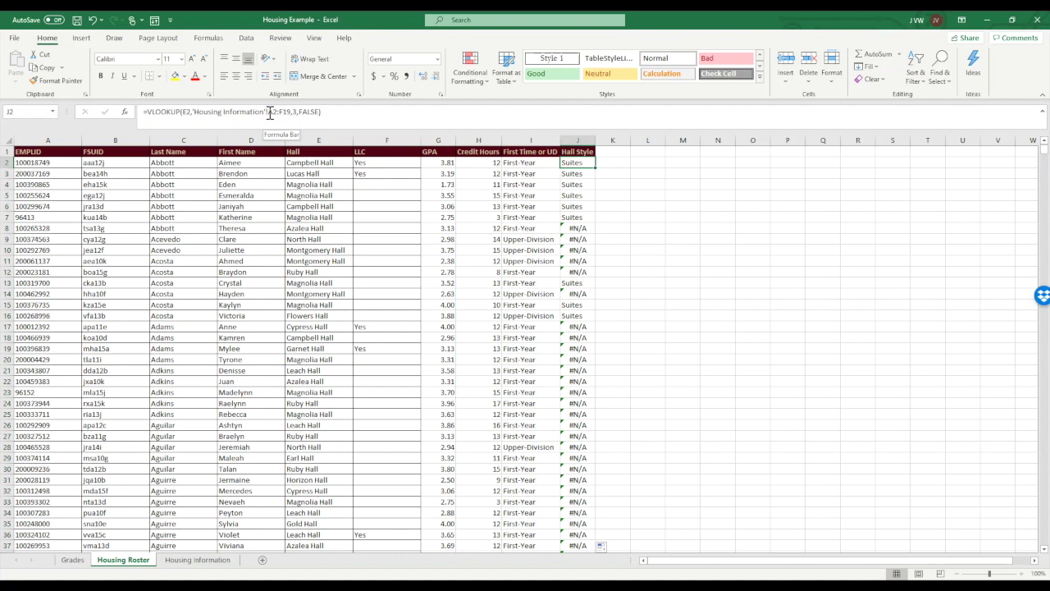
pyautogui.click(273, 112)
pyautogui.write('$')
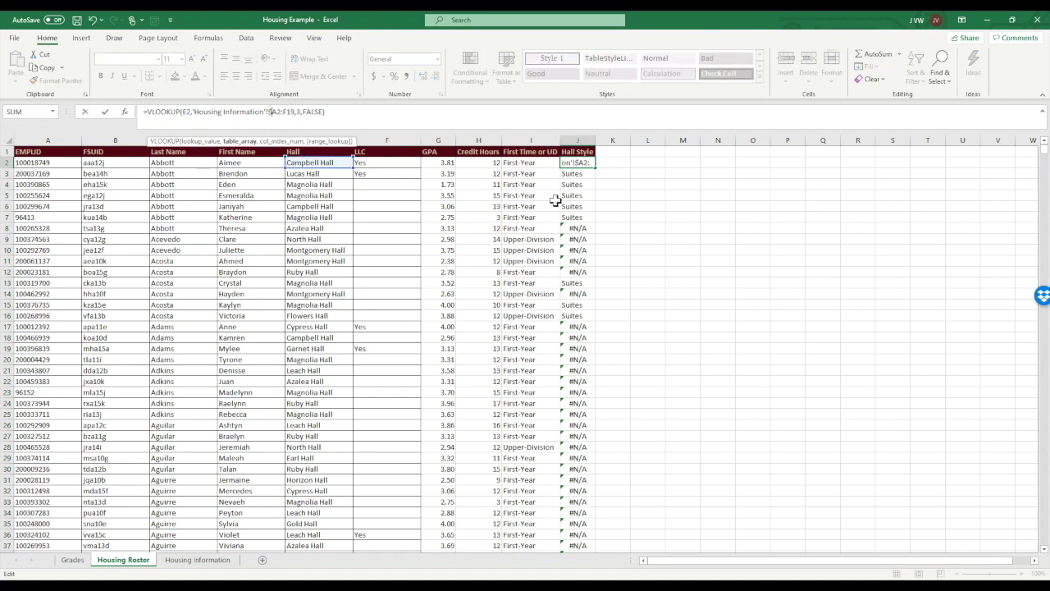
pyautogui.press('Right')
pyautogui.write('$')
pyautogui.press('Right')
pyautogui.press('Right')
pyautogui.write('$A$')
pyautogui.hotkey('ctrl', 'Return')
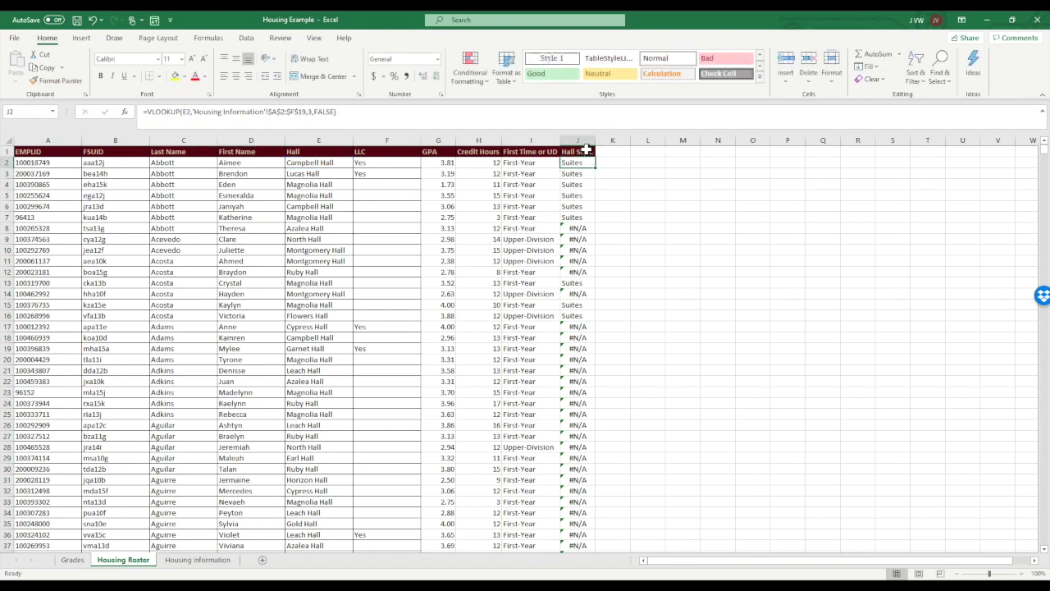
# - Refill column J with the corrected Hall Style formula and autofit its width
pyautogui.doubleClick(594, 168)
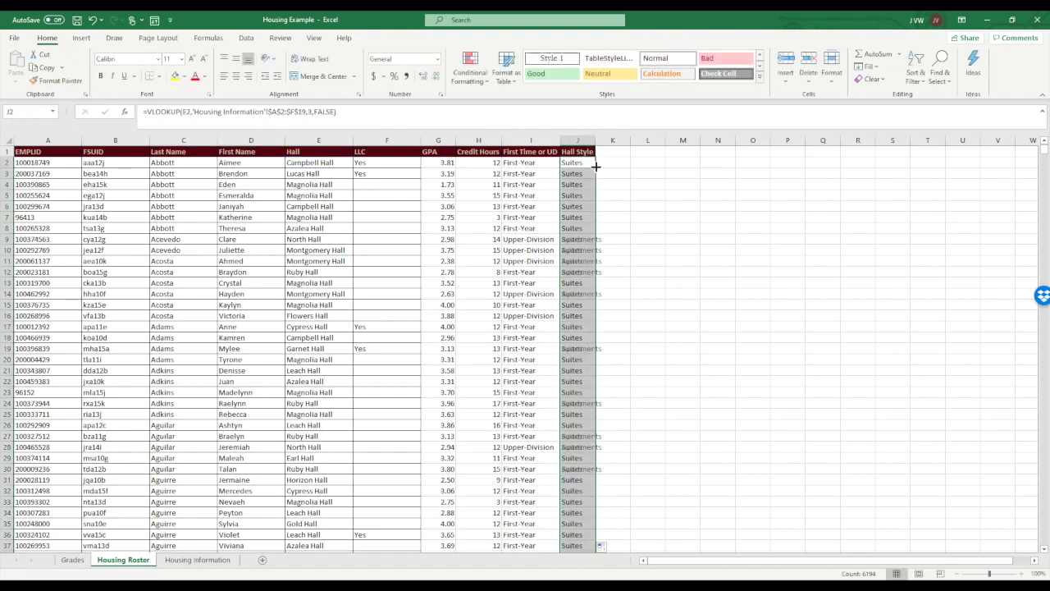
pyautogui.doubleClick(595, 141)
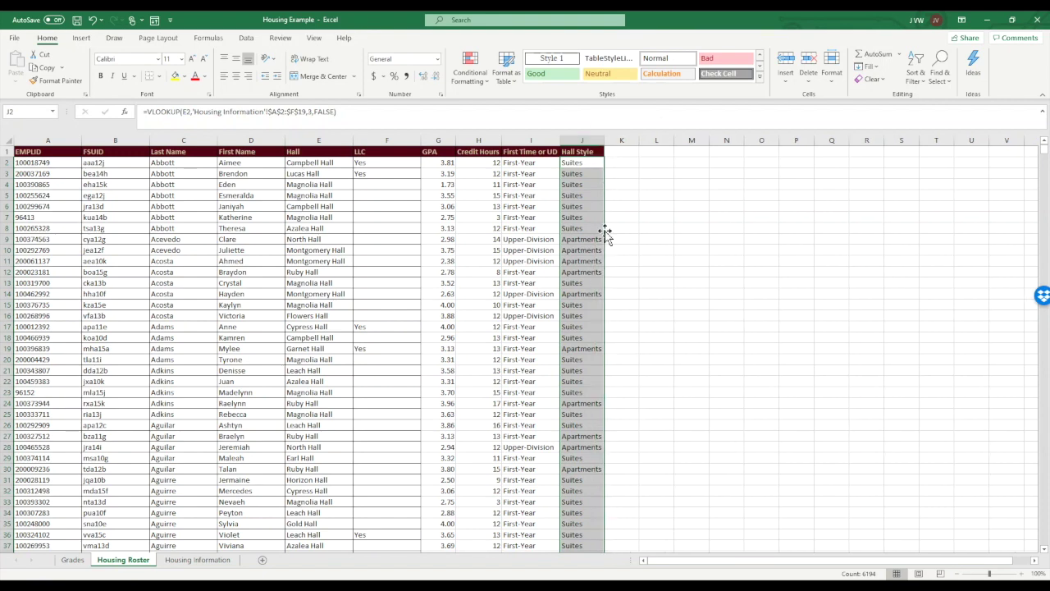
pyautogui.click(628, 311)
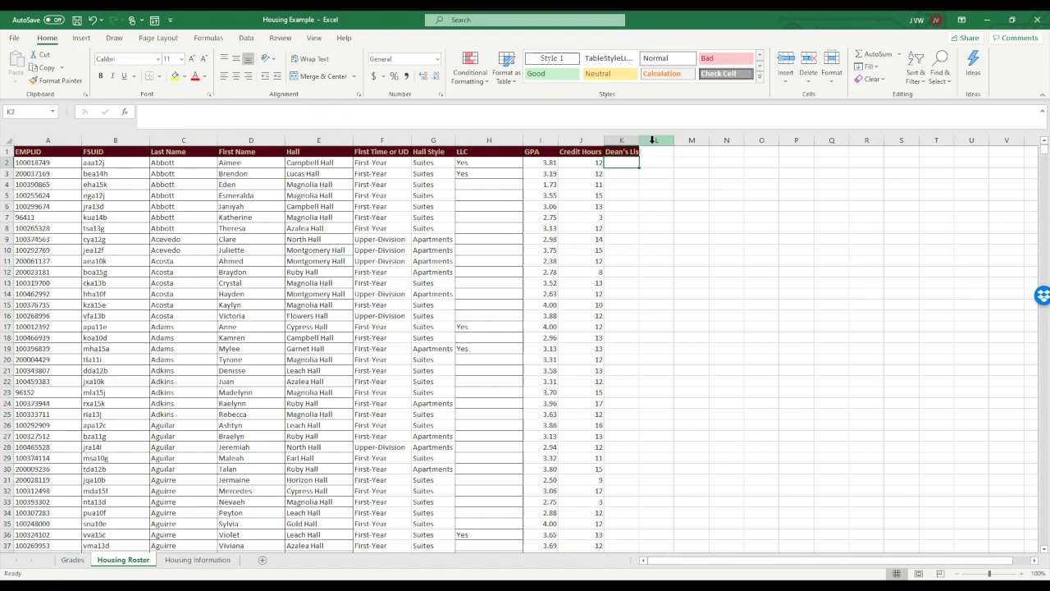
# - Autofit the Dean's List column K and enter =IF(I2>=3.5,1,0) in K2
pyautogui.doubleClick(639, 141)
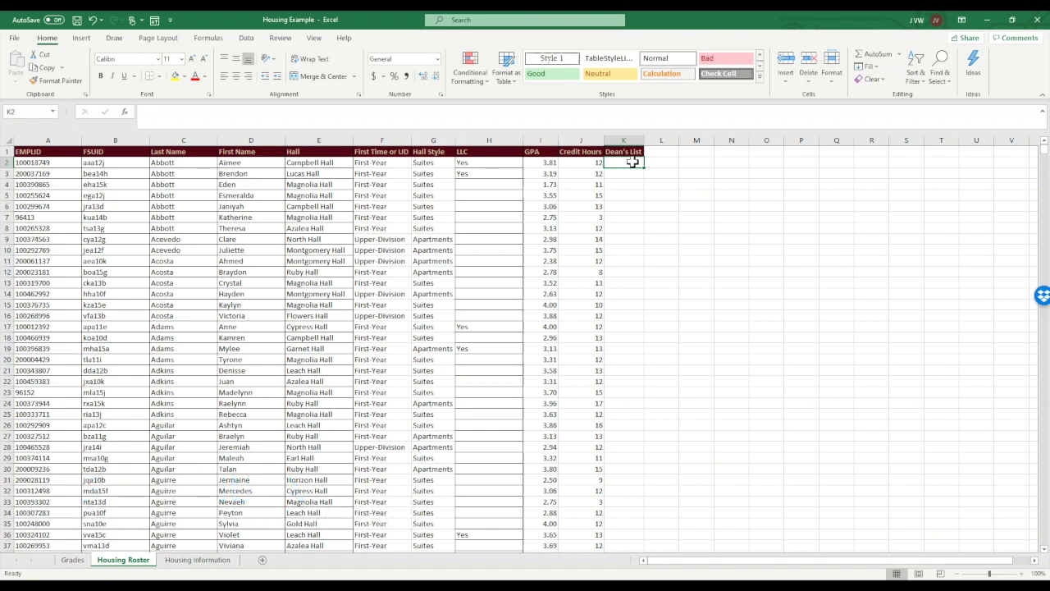
pyautogui.write('=IF')
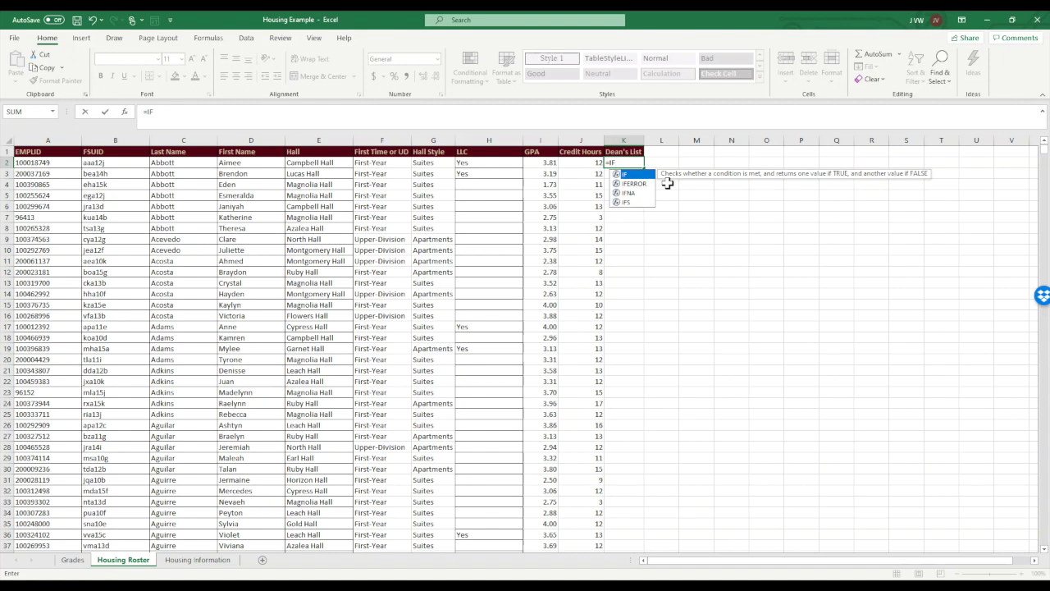
pyautogui.write('(')
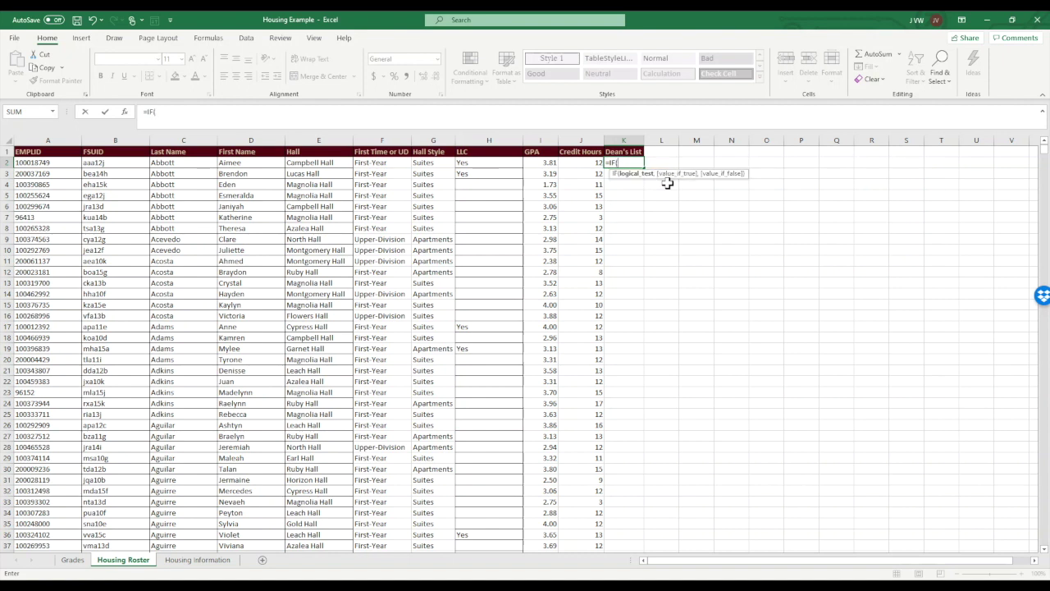
pyautogui.click(539, 162)
pyautogui.write('>=3.')
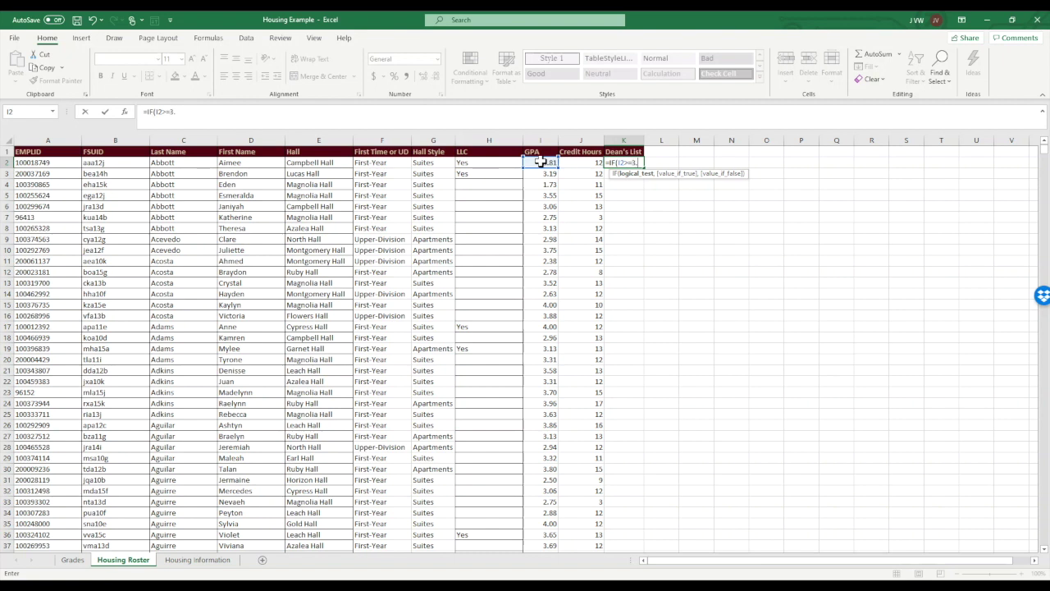
pyautogui.write('5,1,0')
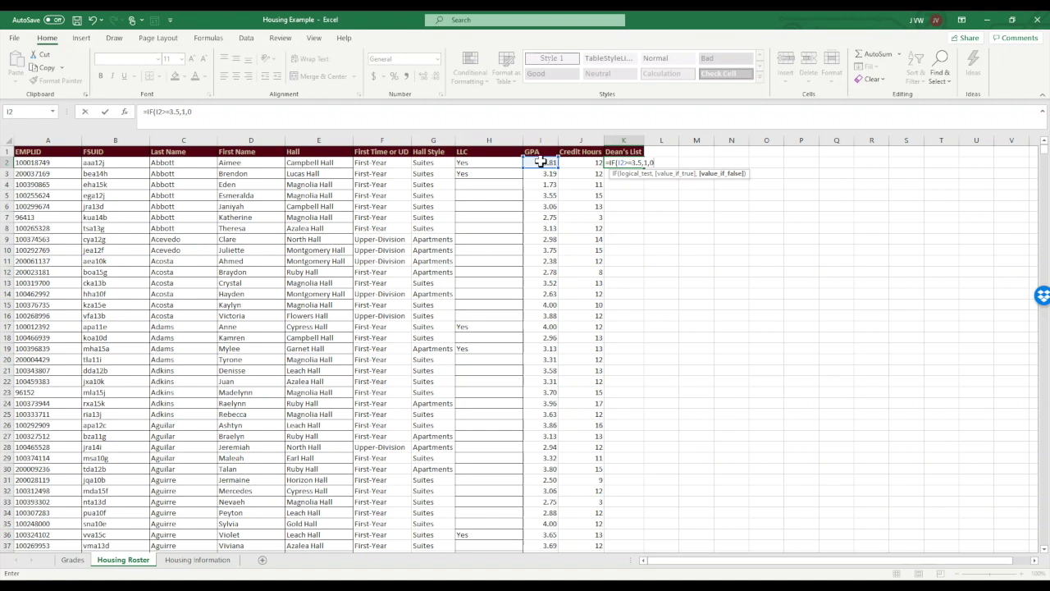
pyautogui.press('Return')
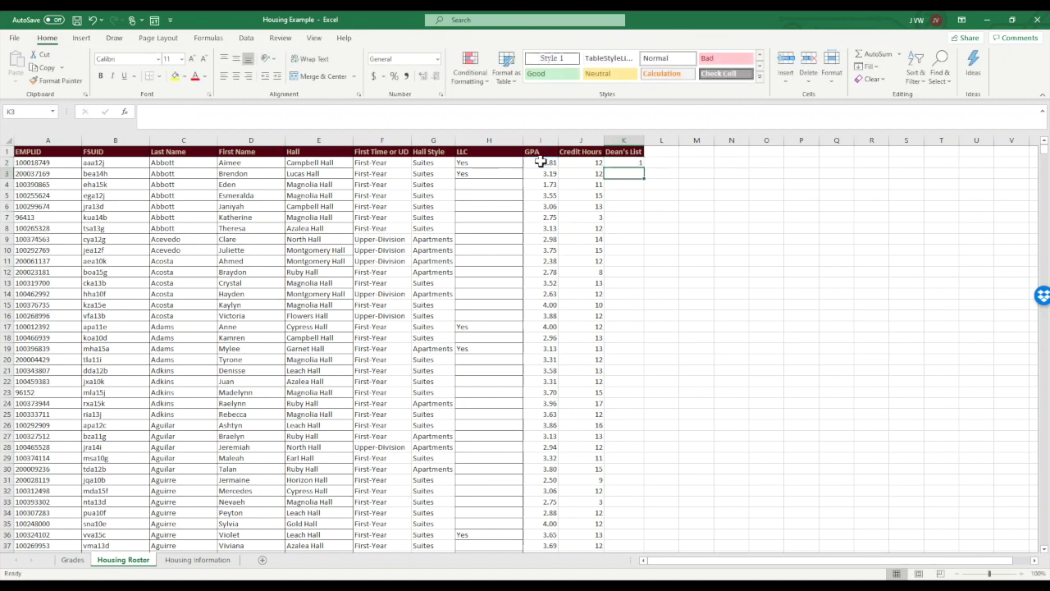
pyautogui.click(639, 161)
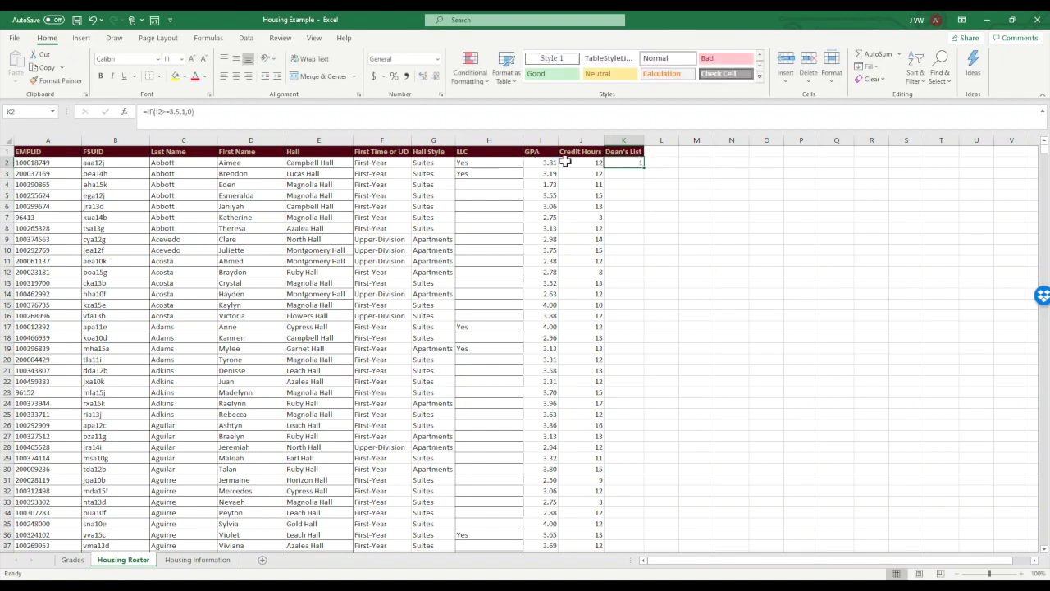
# - Copy =IF(I2>=3.5,1,0) down the whole Dean's List column K
pyautogui.doubleClick(645, 167)
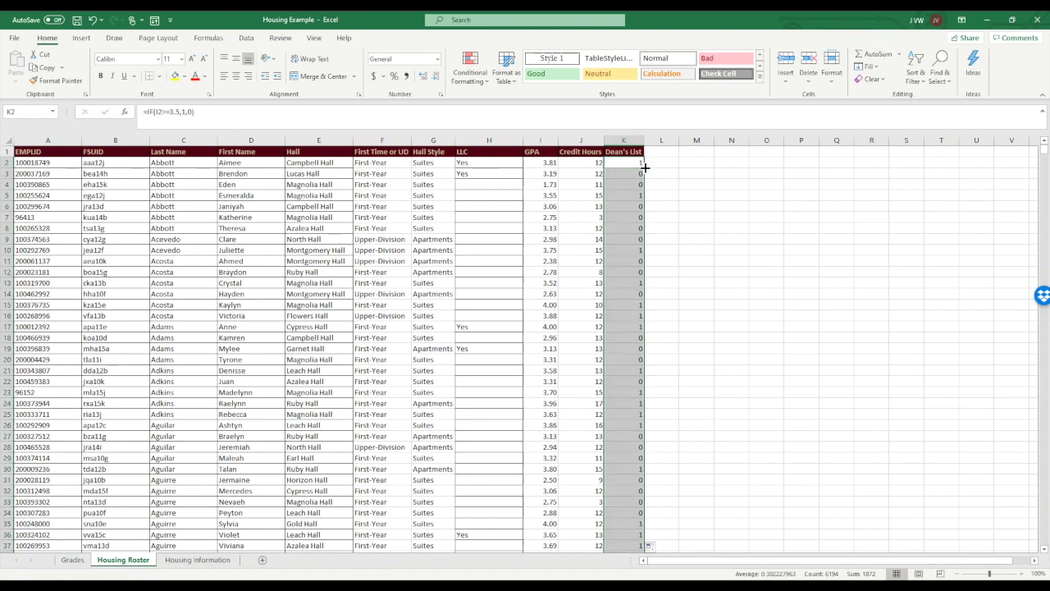
pyautogui.click(630, 163)
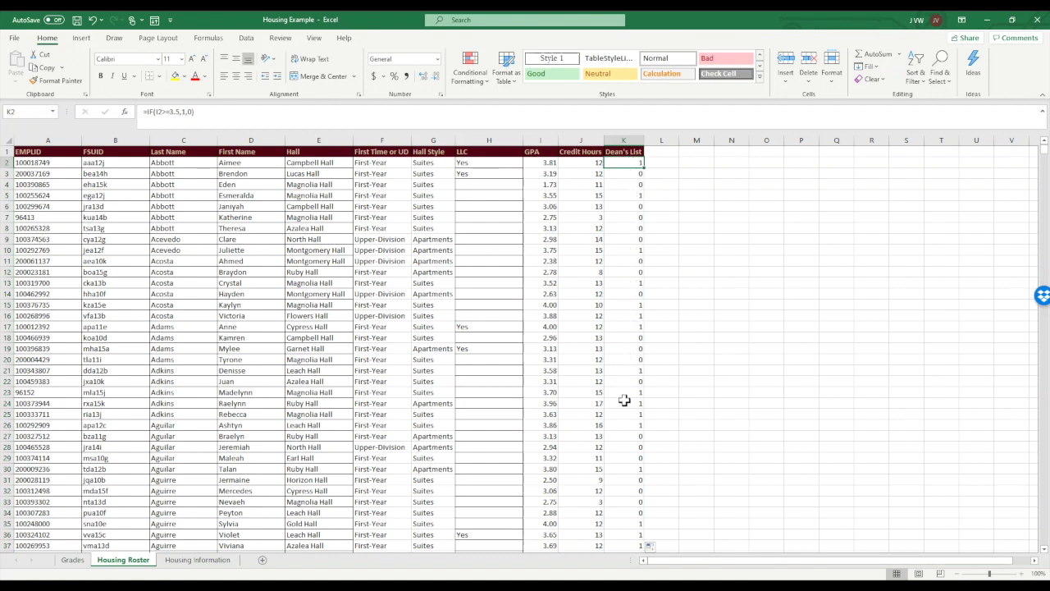
pyautogui.click(622, 162)
# - Change K2's formula to =IF(I2>=3.5,"Deans List","")
pyautogui.click(185, 112)
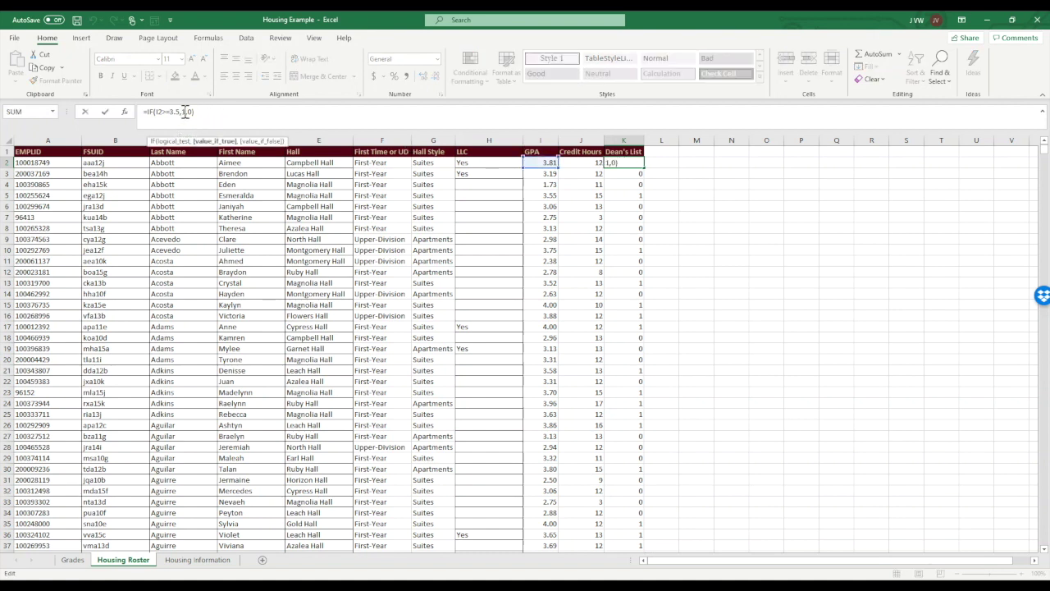
pyautogui.doubleClick(185, 112)
pyautogui.write('"Dan')
pyautogui.press('BackSpace')
pyautogui.press('BackSpace')
pyautogui.write('eans List"')
pyautogui.press('Right')
pyautogui.press('Delete')
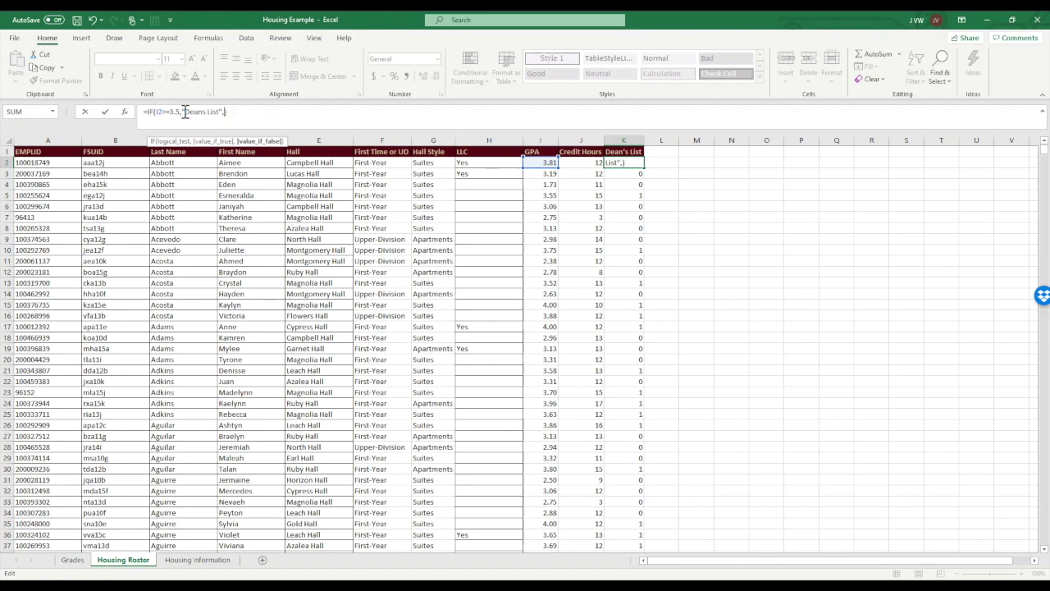
pyautogui.write('""')
pyautogui.press('Return')
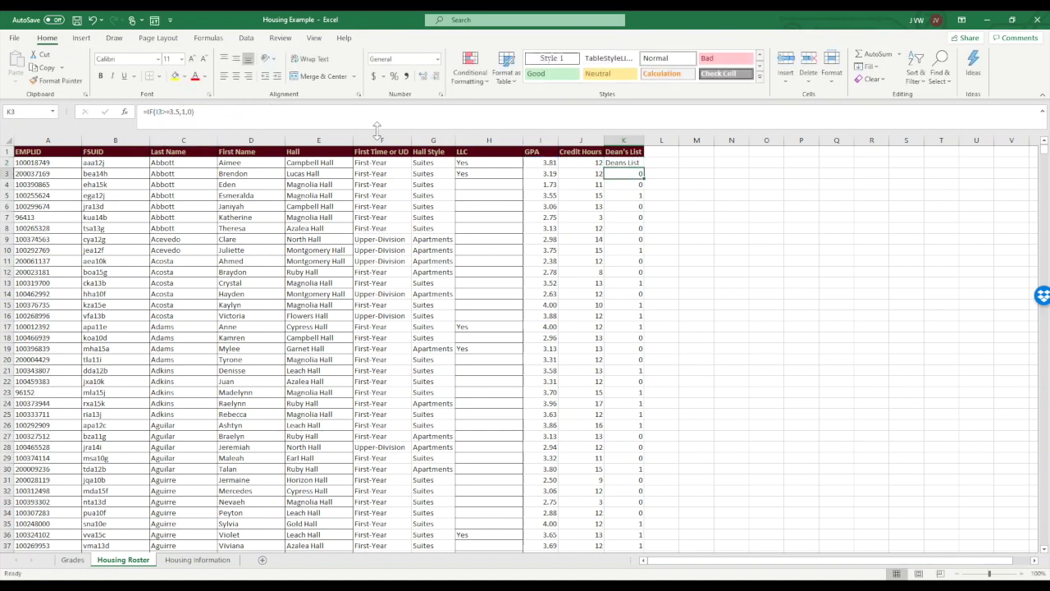
# - Fill the Deans List formula down column K
pyautogui.click(615, 163)
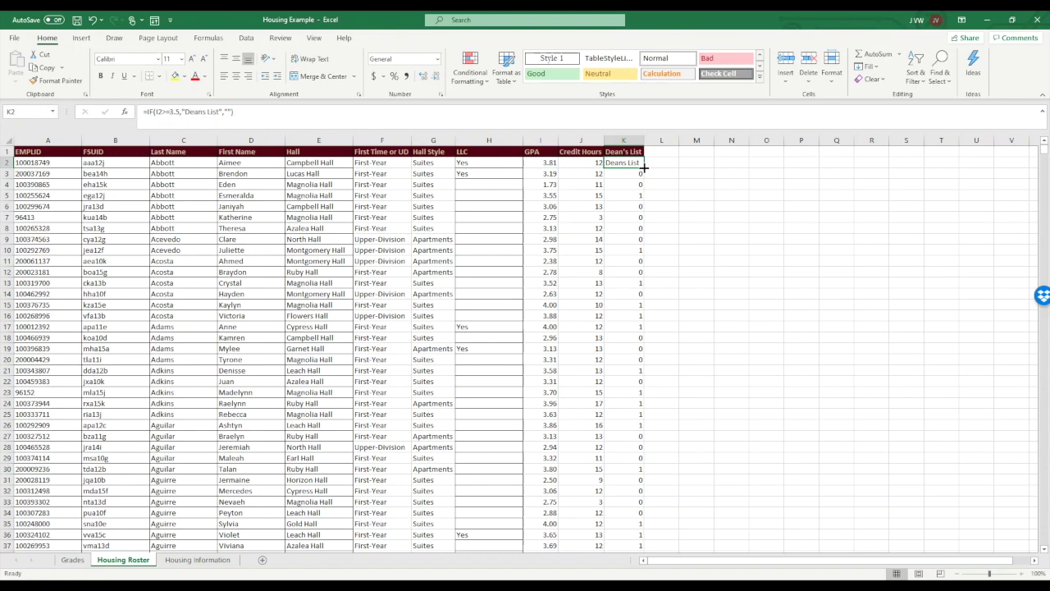
pyautogui.doubleClick(644, 167)
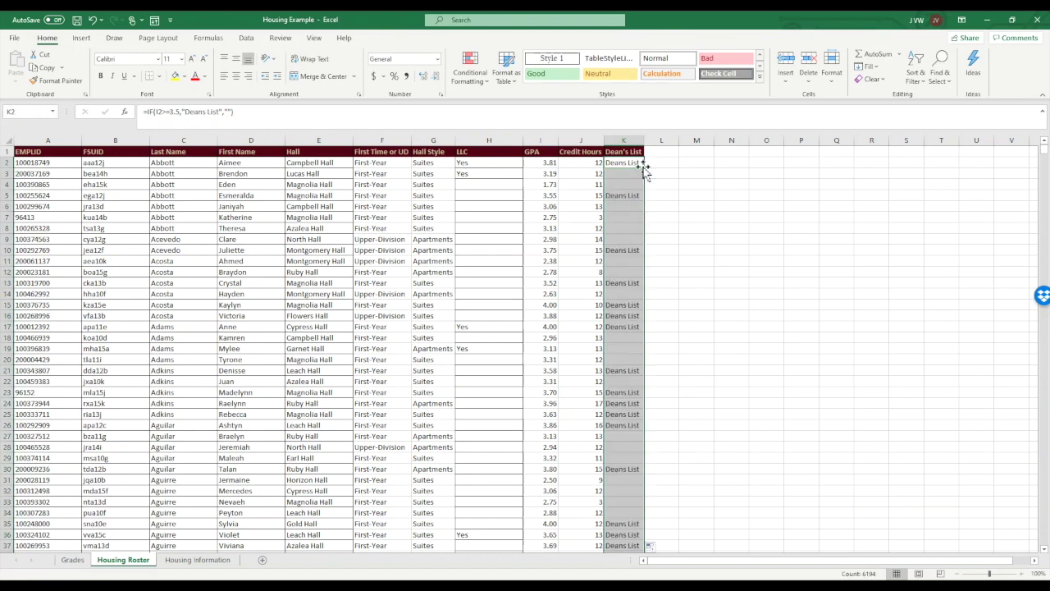
pyautogui.click(631, 296)
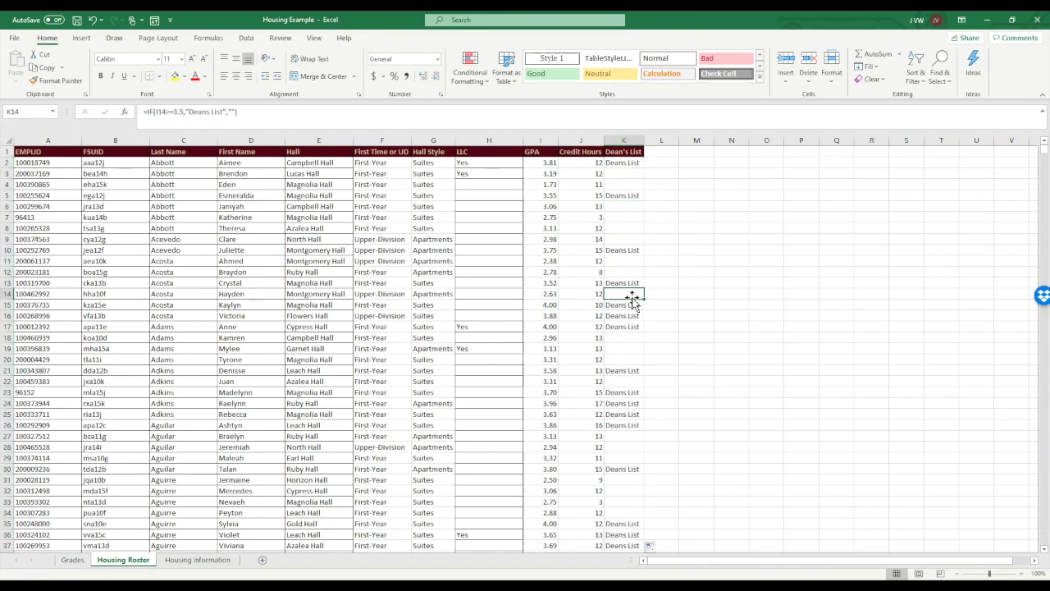
pyautogui.scroll(-1, 632, 297)
pyautogui.scroll(1, 632, 297)
pyautogui.click(766, 381)
pyautogui.click(634, 162)
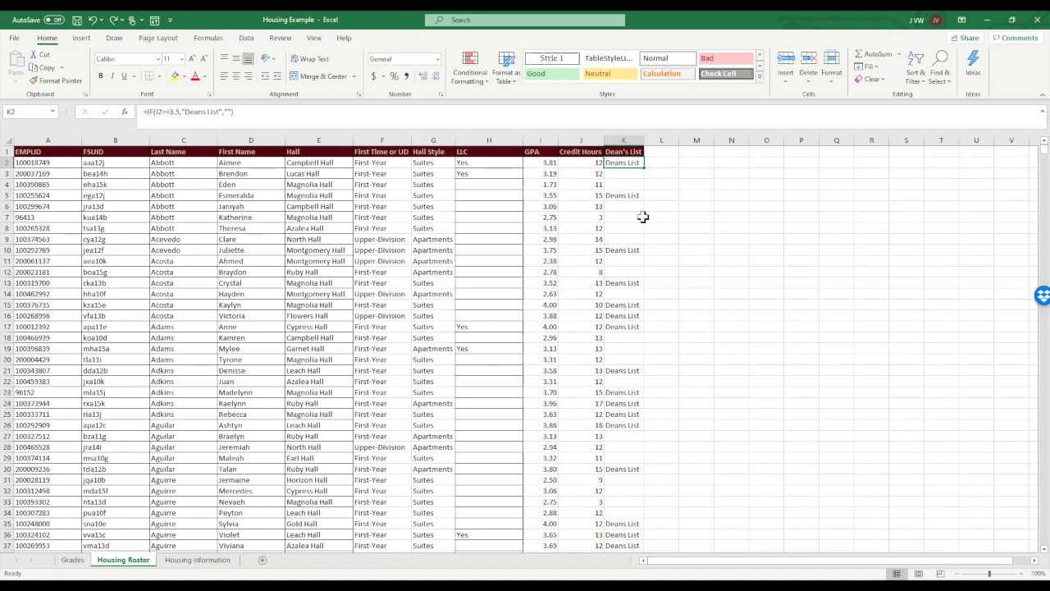
pyautogui.scroll(-2, 676, 362)
pyautogui.scroll(-2, 676, 362)
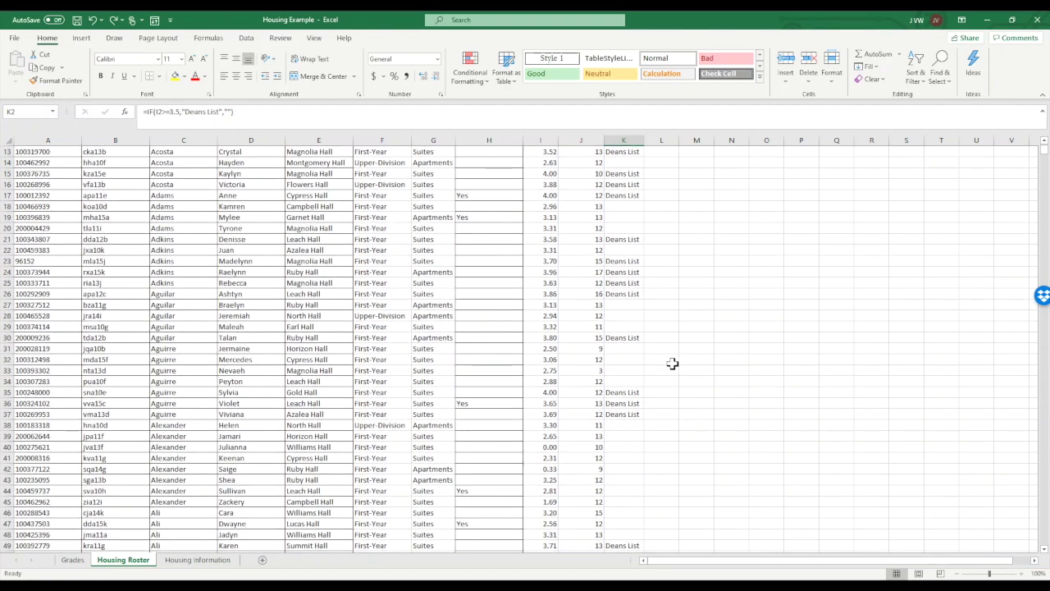
pyautogui.scroll(-7, 672, 362)
pyautogui.scroll(-2, 672, 362)
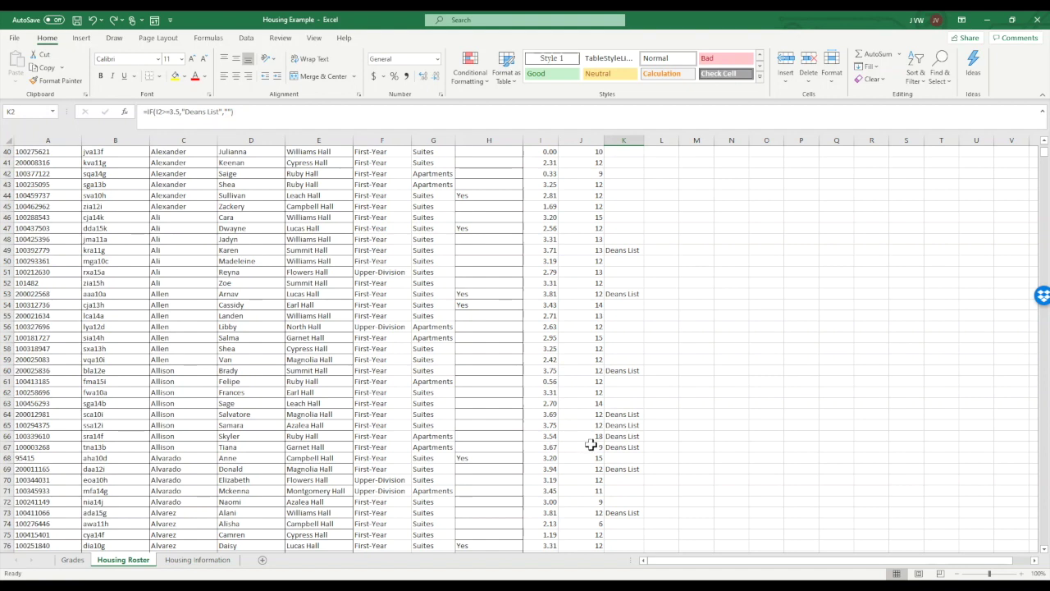
pyautogui.scroll(13, 637, 419)
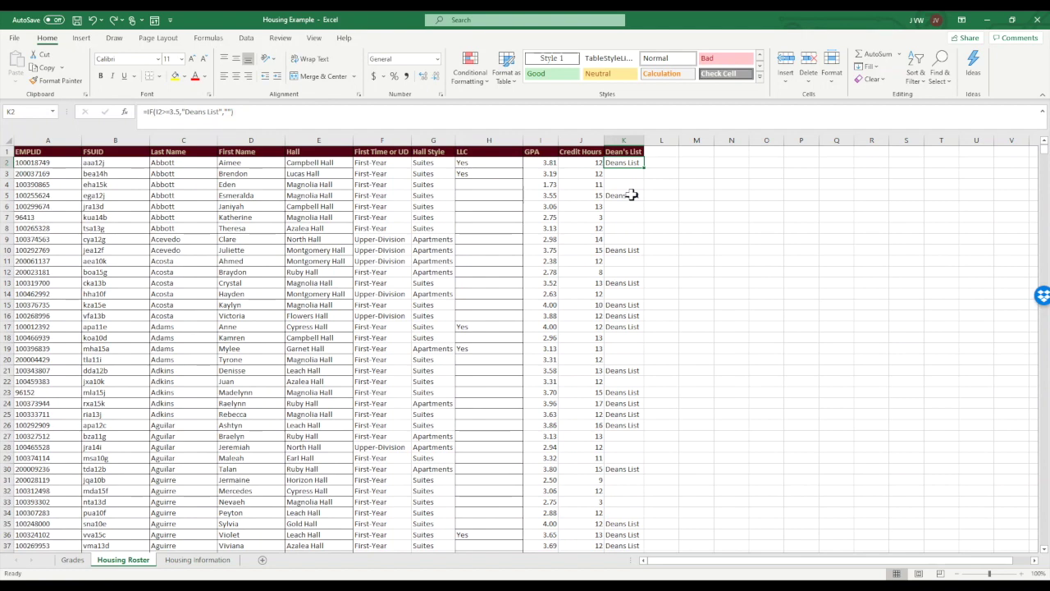
pyautogui.press('Down')
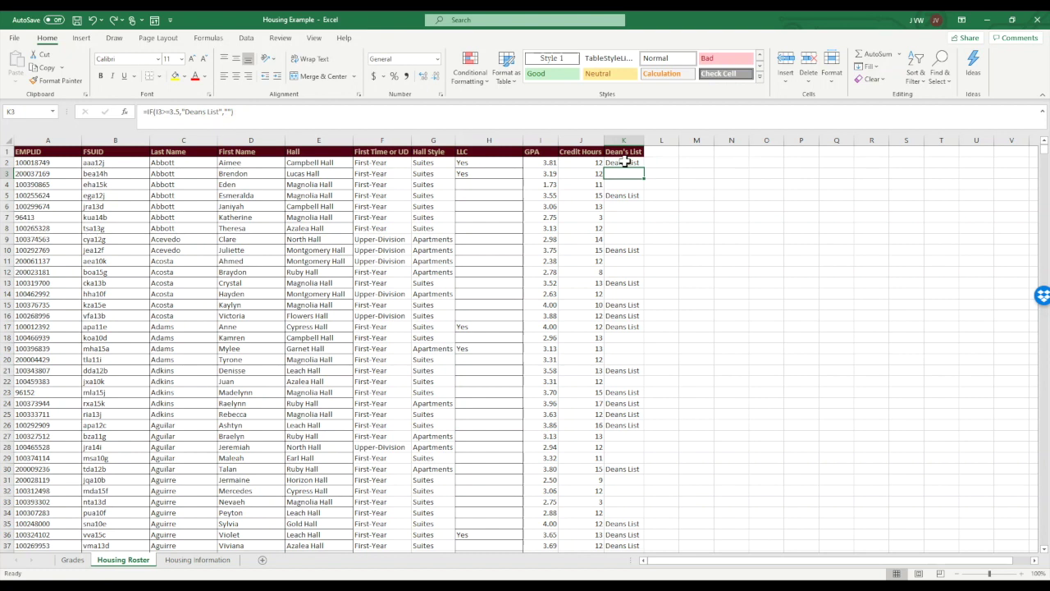
pyautogui.click(625, 163)
# - Change K2 to =IF((I2>=3.5)*AND(J2>=12),"Deans List","") to require 12 credit hours
pyautogui.click(179, 113)
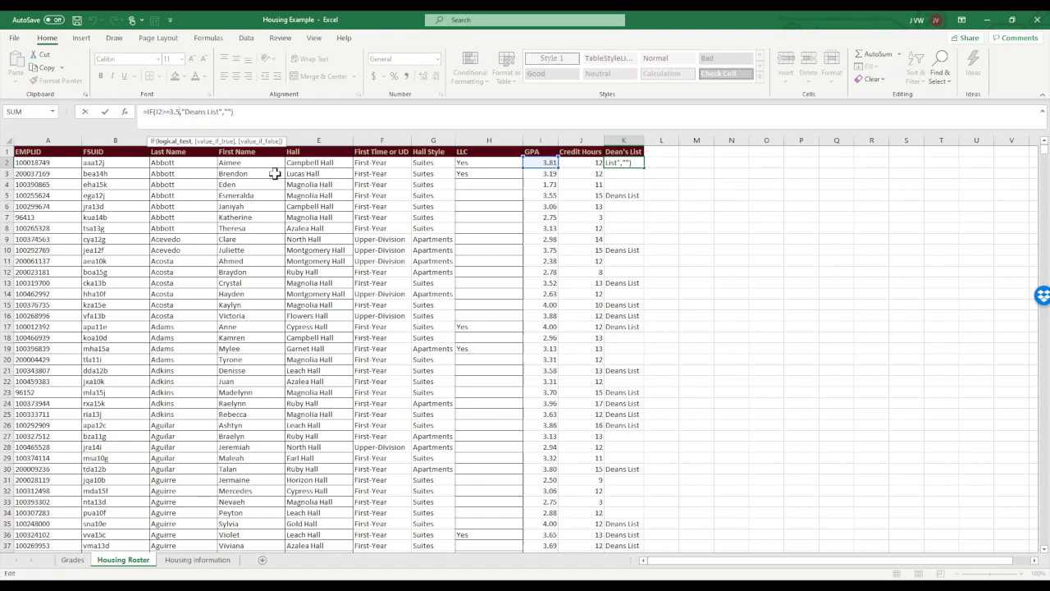
pyautogui.write(')')
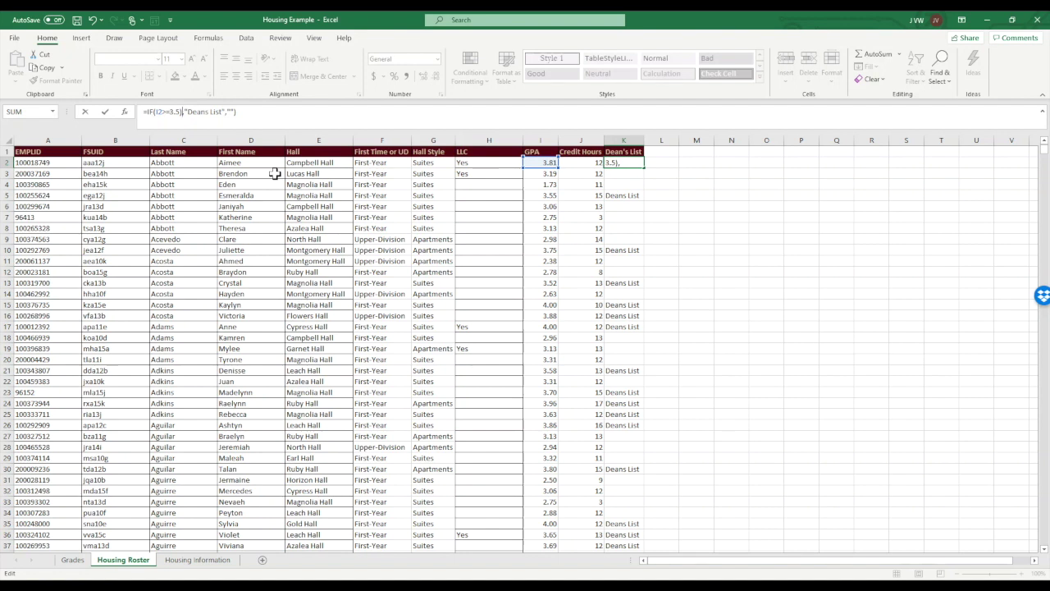
pyautogui.write('"')
pyautogui.write('AND')
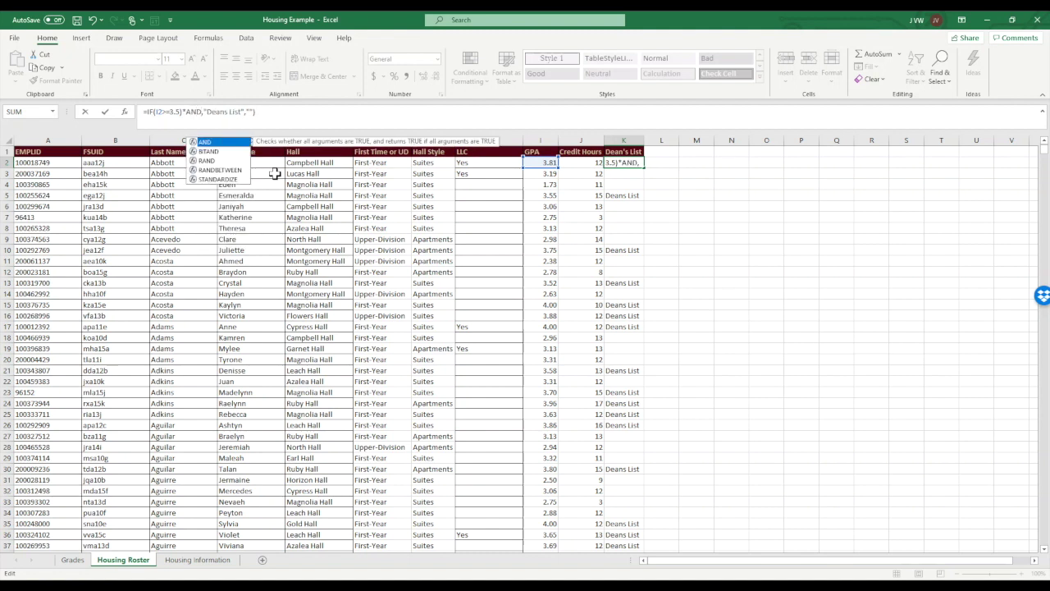
pyautogui.write('(')
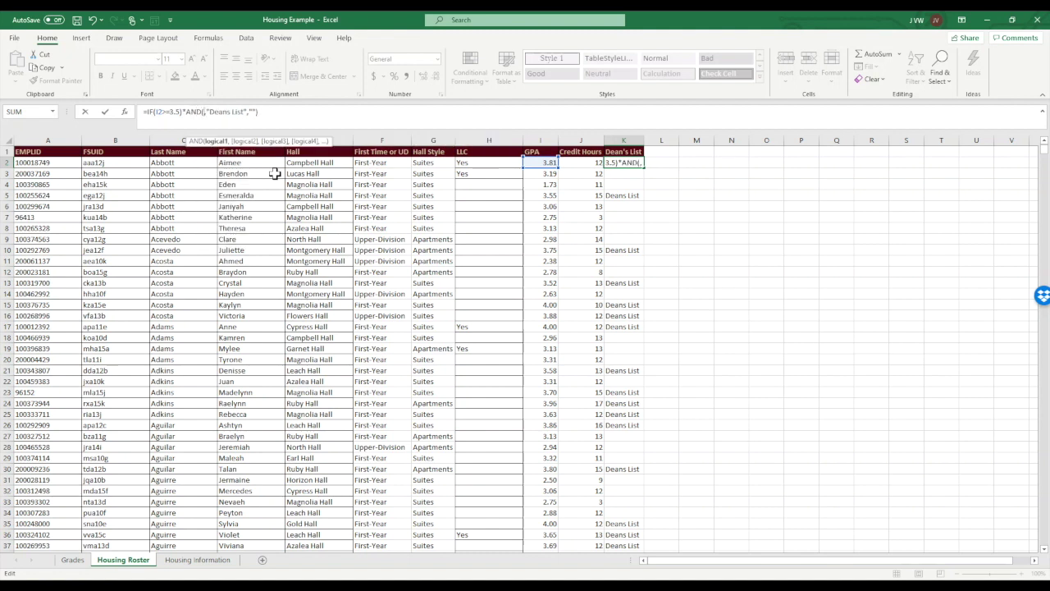
pyautogui.click(581, 163)
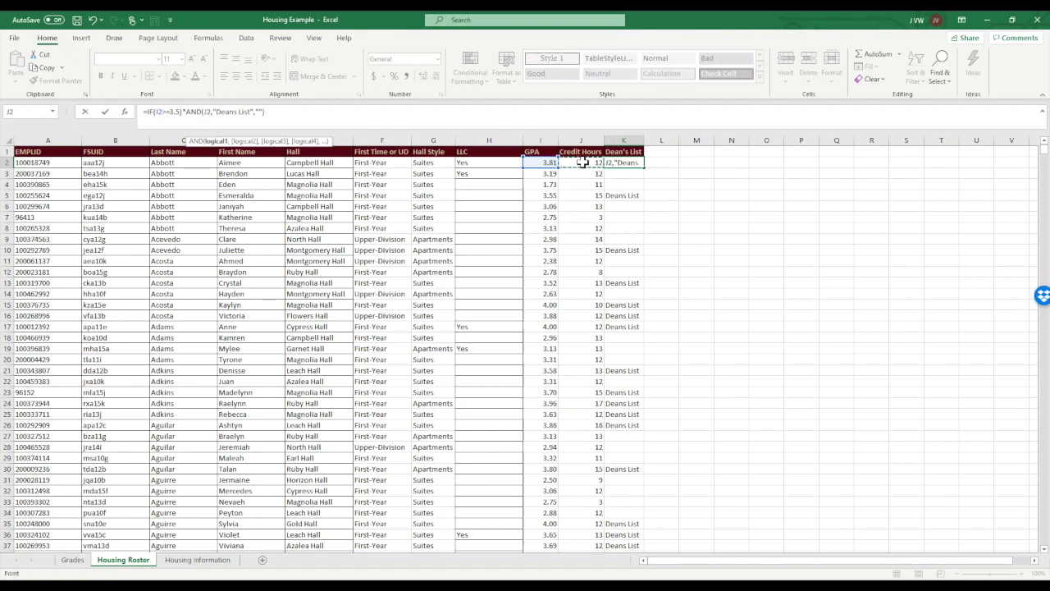
pyautogui.write('>=12)')
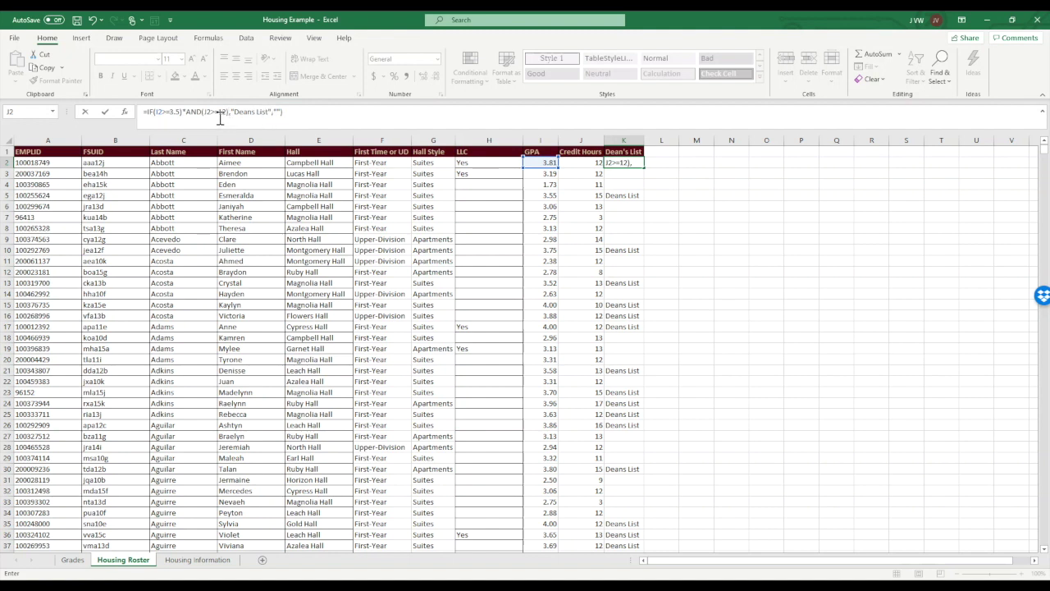
pyautogui.click(154, 111)
pyautogui.write('(')
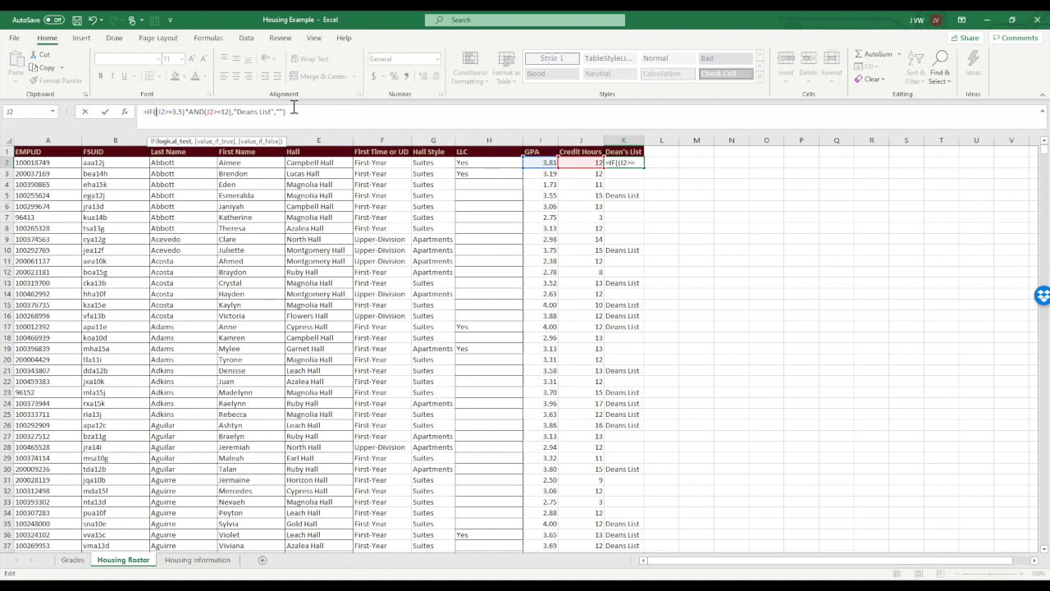
pyautogui.press('Return')
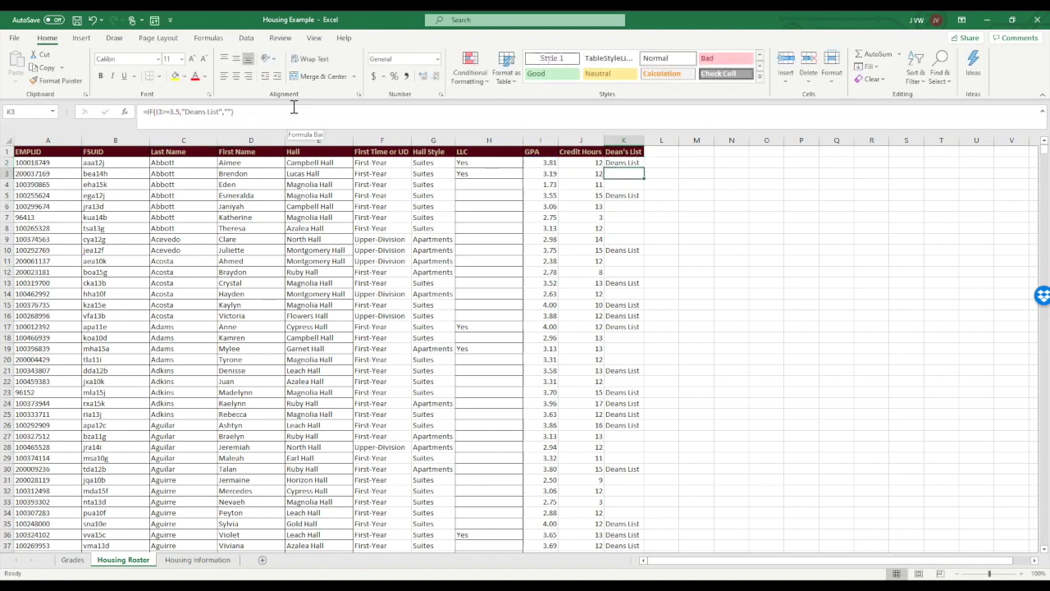
# - Fill the combined GPA and credit-hour formula down column K and review the results
pyautogui.click(615, 163)
pyautogui.doubleClick(644, 168)
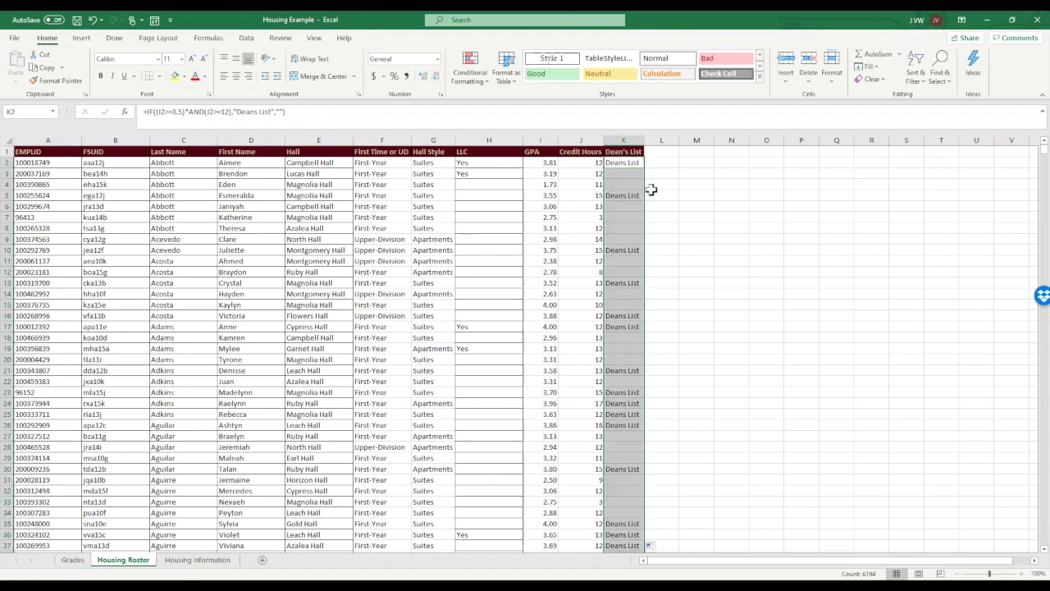
pyautogui.scroll(-7, 696, 422)
pyautogui.scroll(-20, 695, 422)
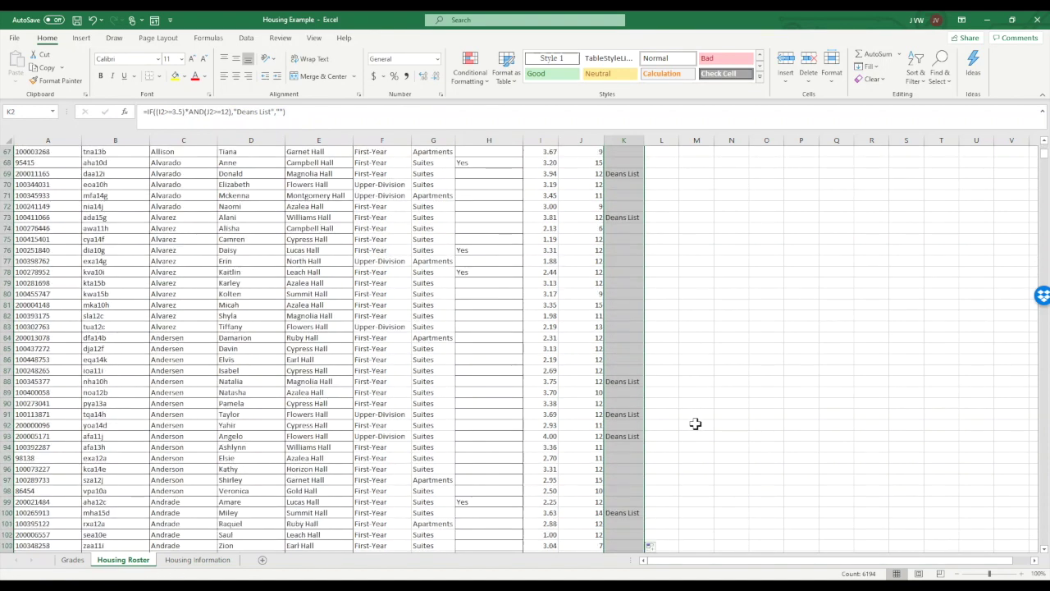
pyautogui.scroll(-2, 695, 423)
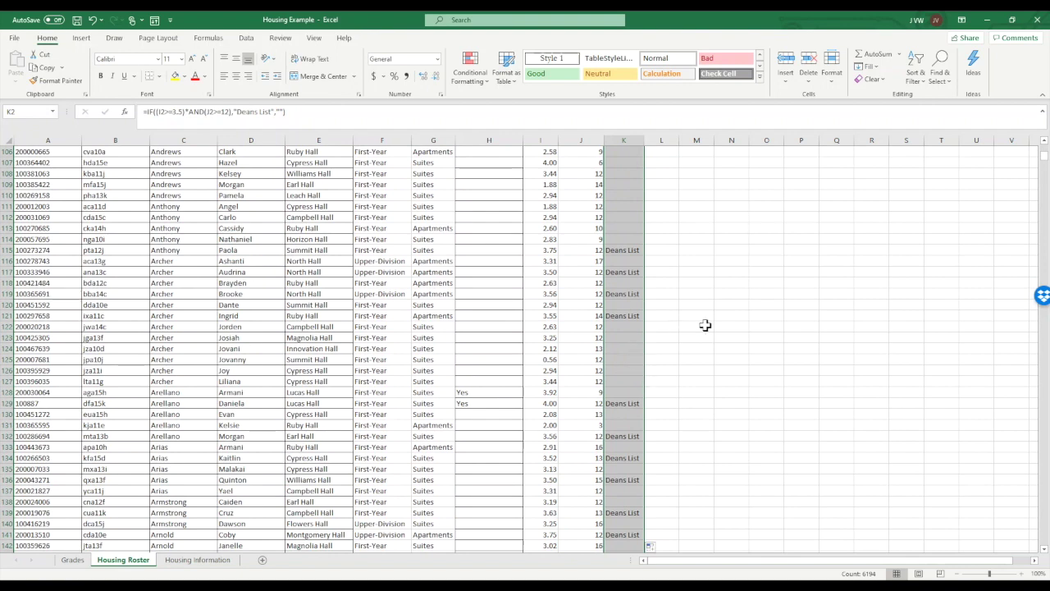
pyautogui.click(674, 379)
pyautogui.scroll(20, 674, 379)
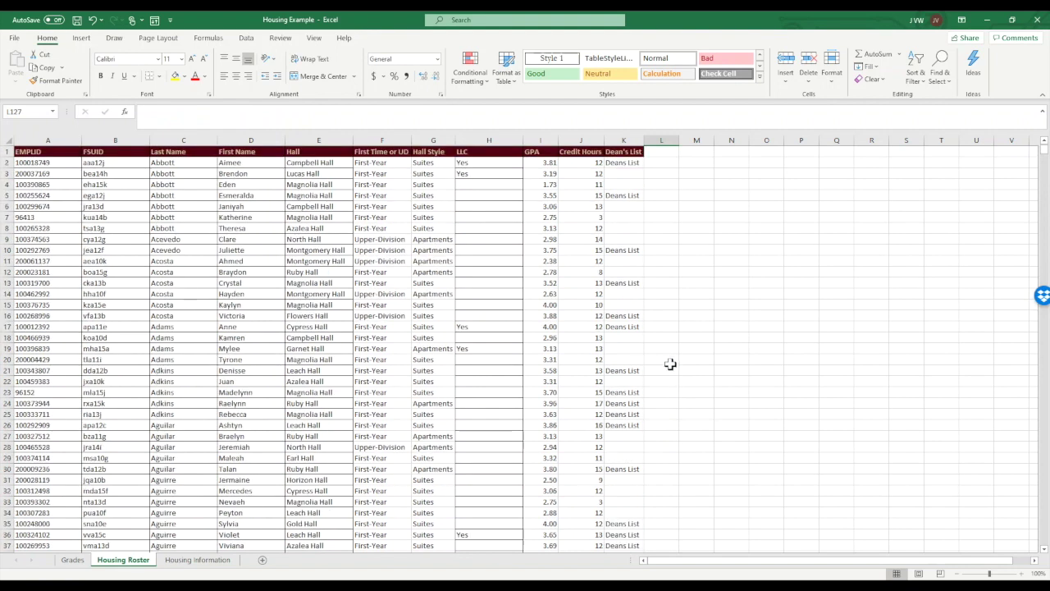
pyautogui.click(663, 151)
# - Head column L President's List and autofit it
pyautogui.write('Pres')
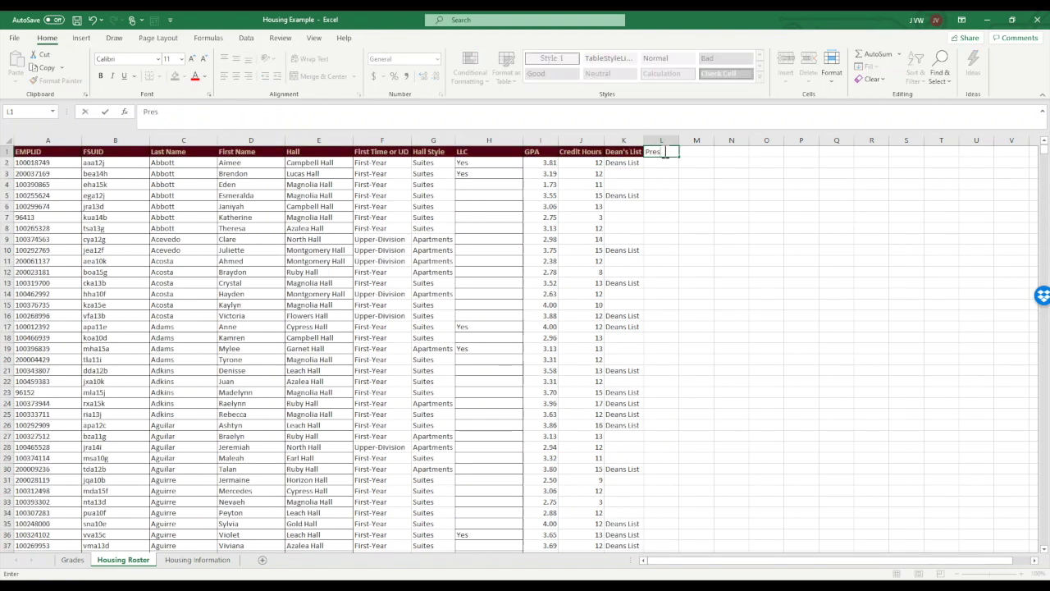
pyautogui.write("ident's List")
pyautogui.press('Return')
pyautogui.doubleClick(678, 140)
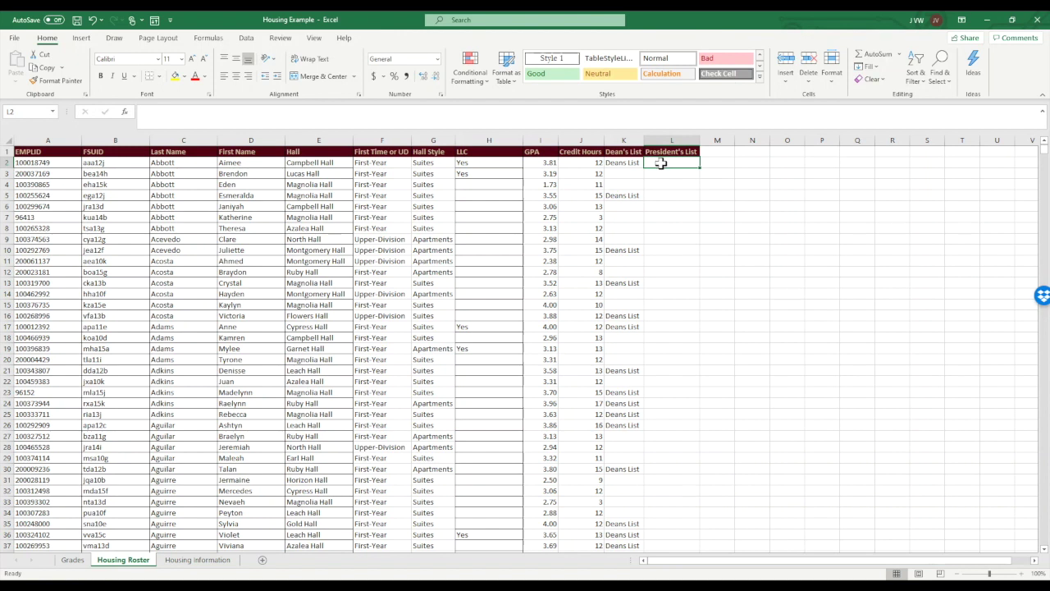
# - Enter =IF((I2>=4)*AND(J2>=12),"Presidents List","") in L2
pyautogui.click(575, 119)
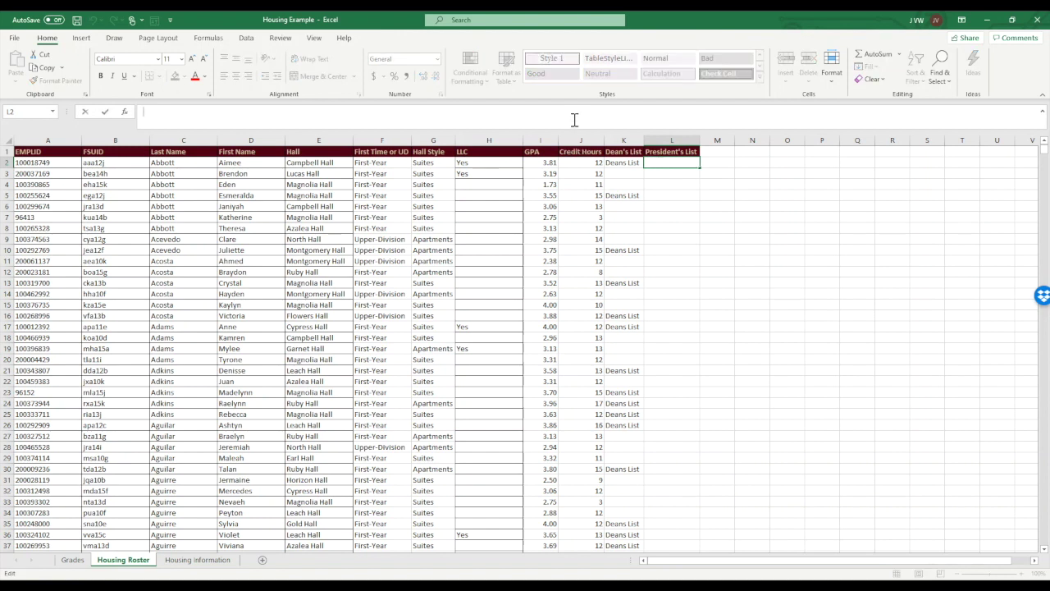
pyautogui.write('=IF')
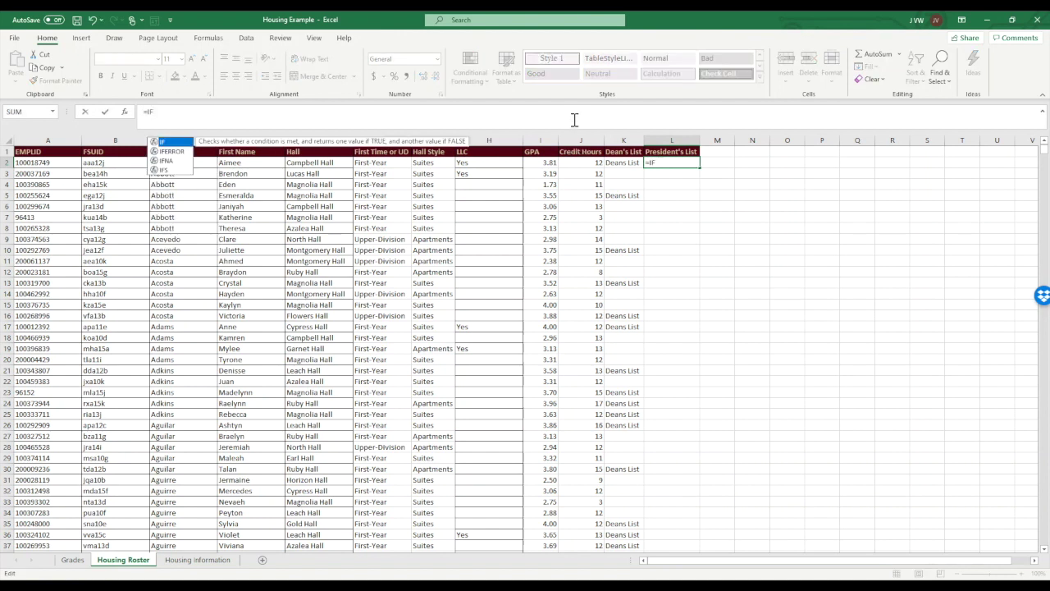
pyautogui.write('((')
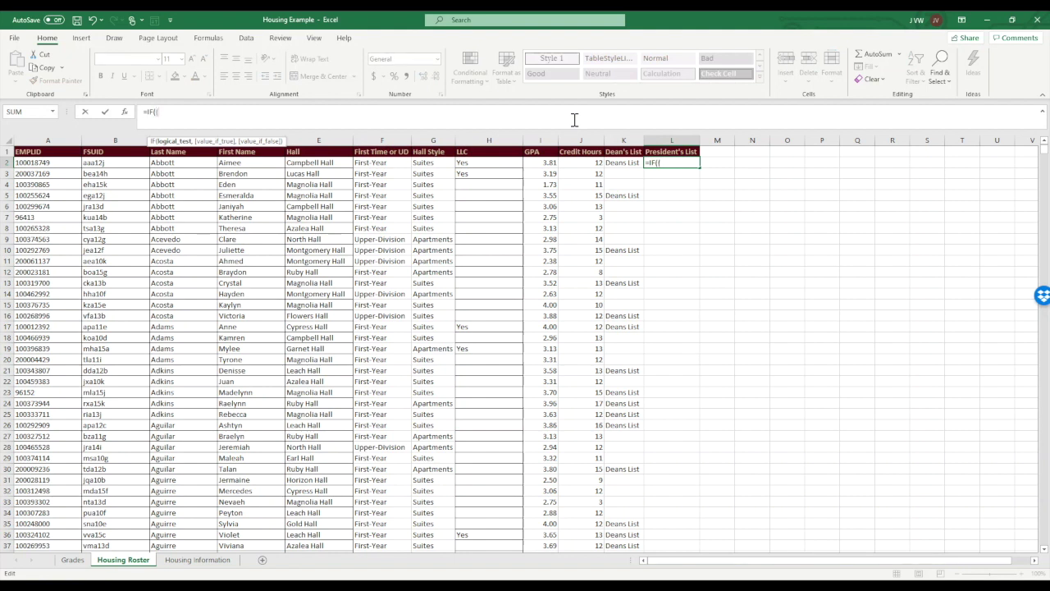
pyautogui.write('(')
pyautogui.click(537, 164)
pyautogui.write('>=4')
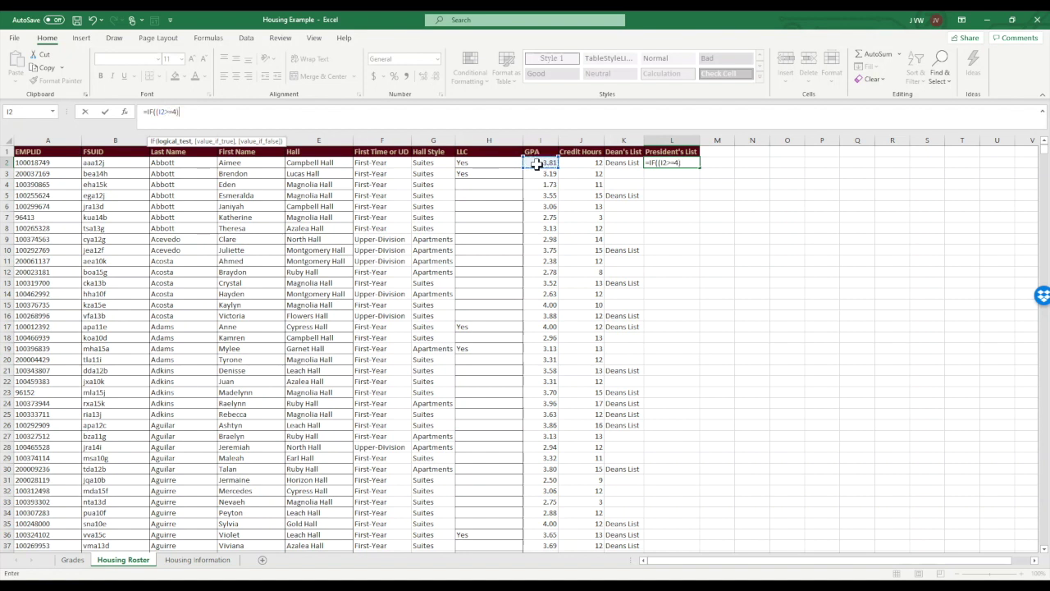
pyautogui.write(')*AND(')
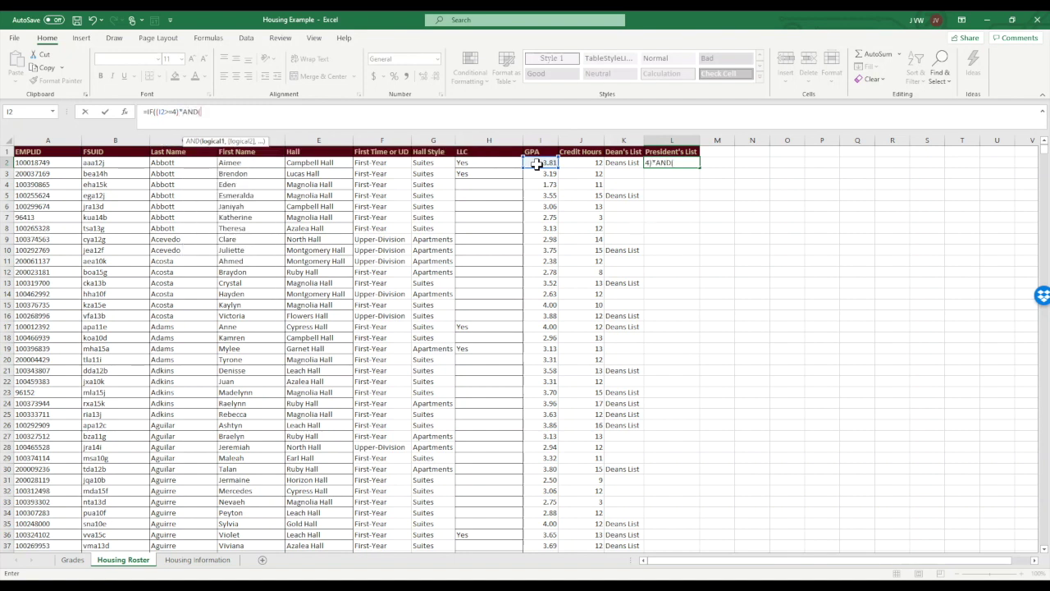
pyautogui.click(584, 164)
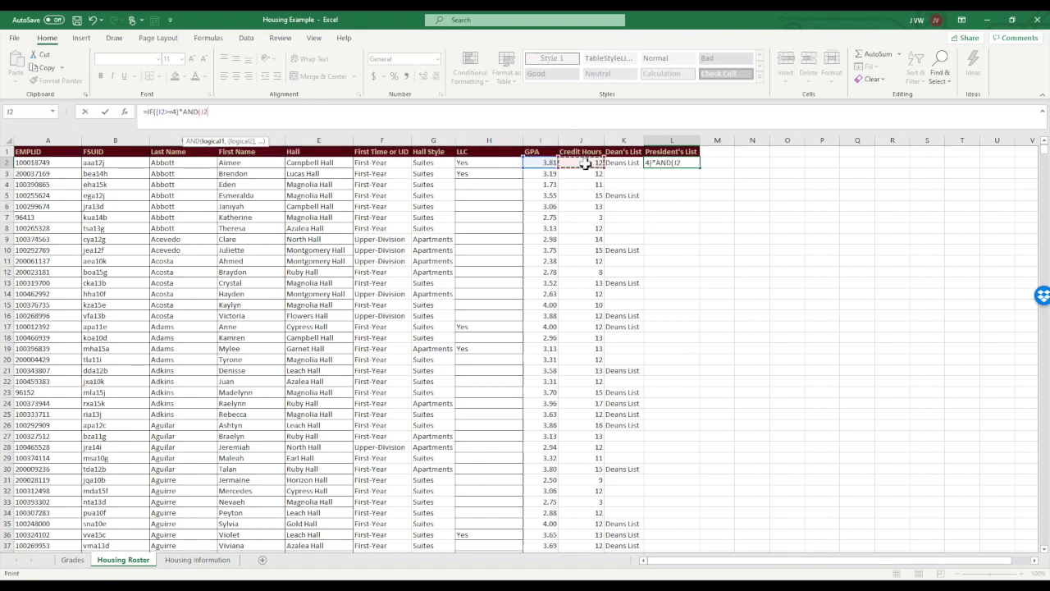
pyautogui.write('>=12),"Presidents Lis')
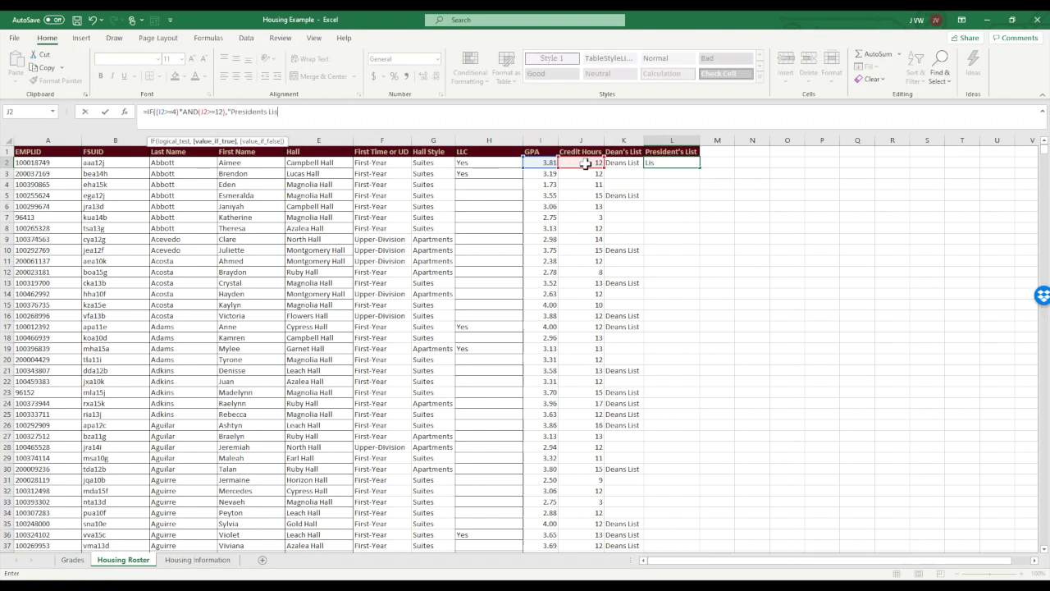
pyautogui.write('t",')
pyautogui.press('Return')
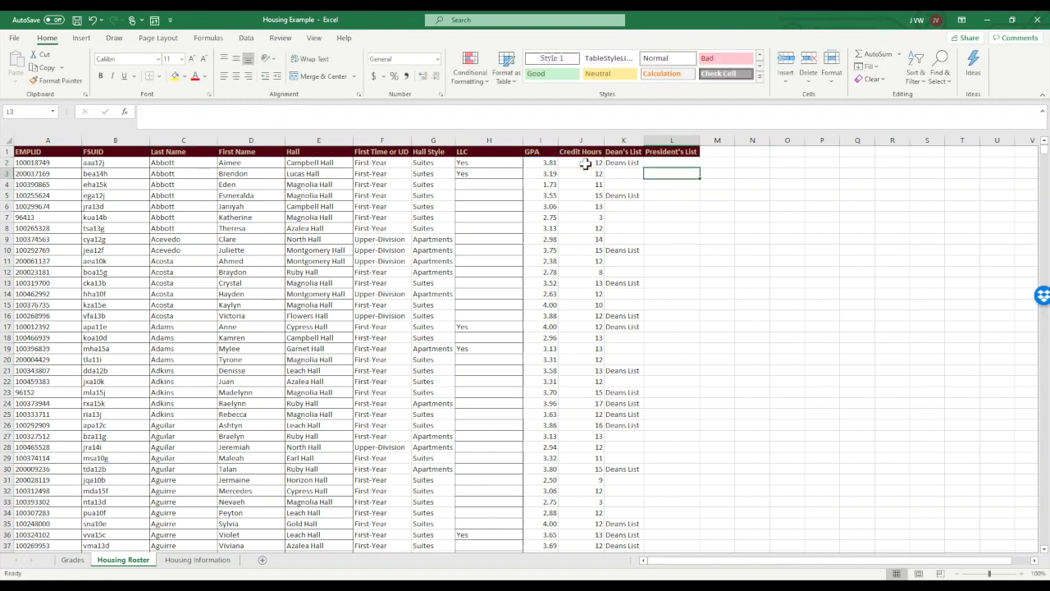
pyautogui.click(678, 162)
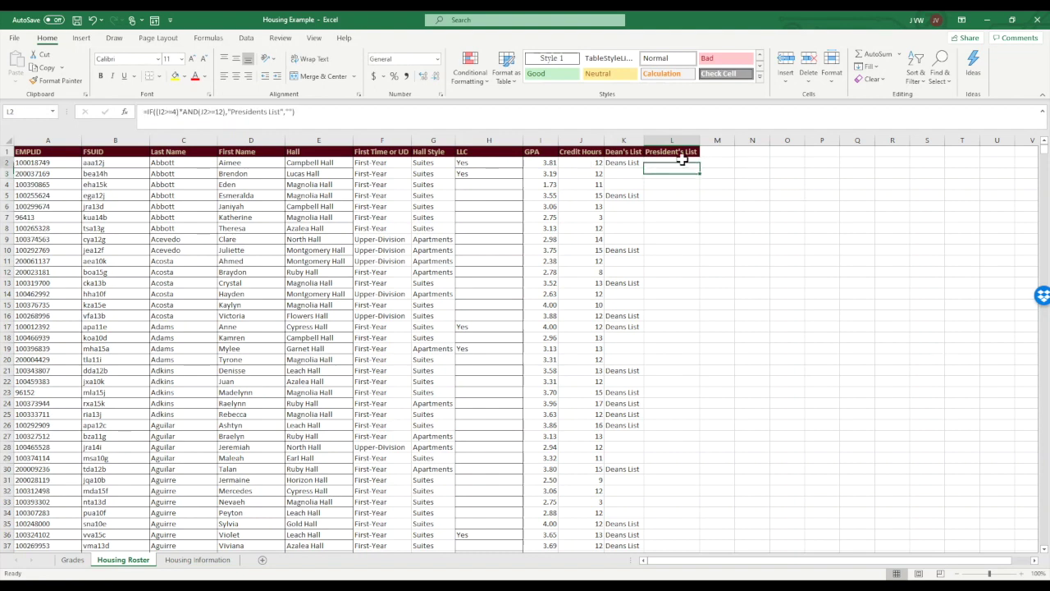
# - Copy the President's List formula down column L and scroll through the results
pyautogui.doubleClick(699, 168)
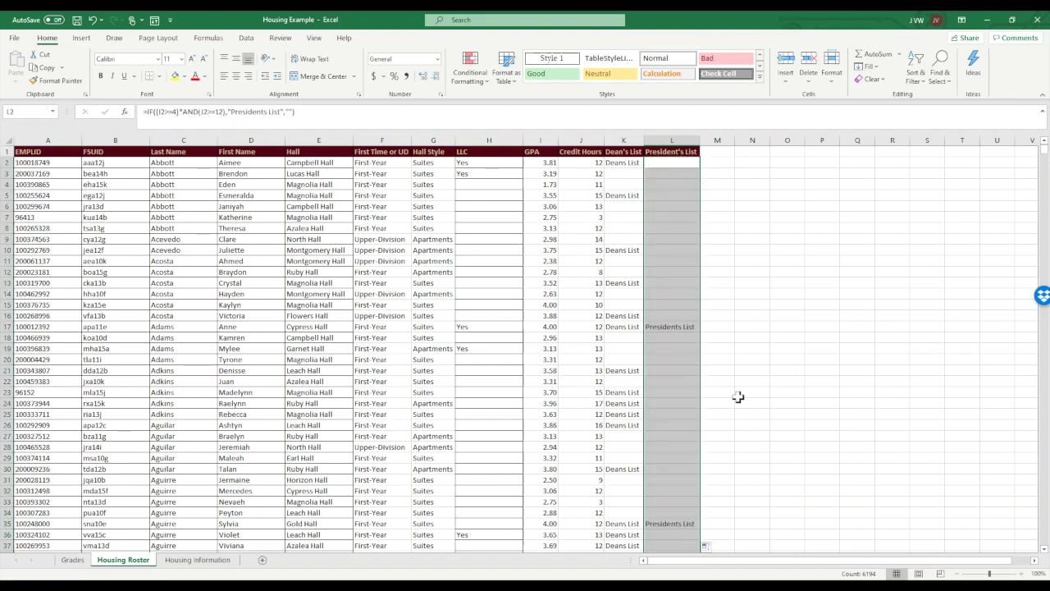
pyautogui.scroll(-5, 741, 413)
pyautogui.scroll(-20, 734, 419)
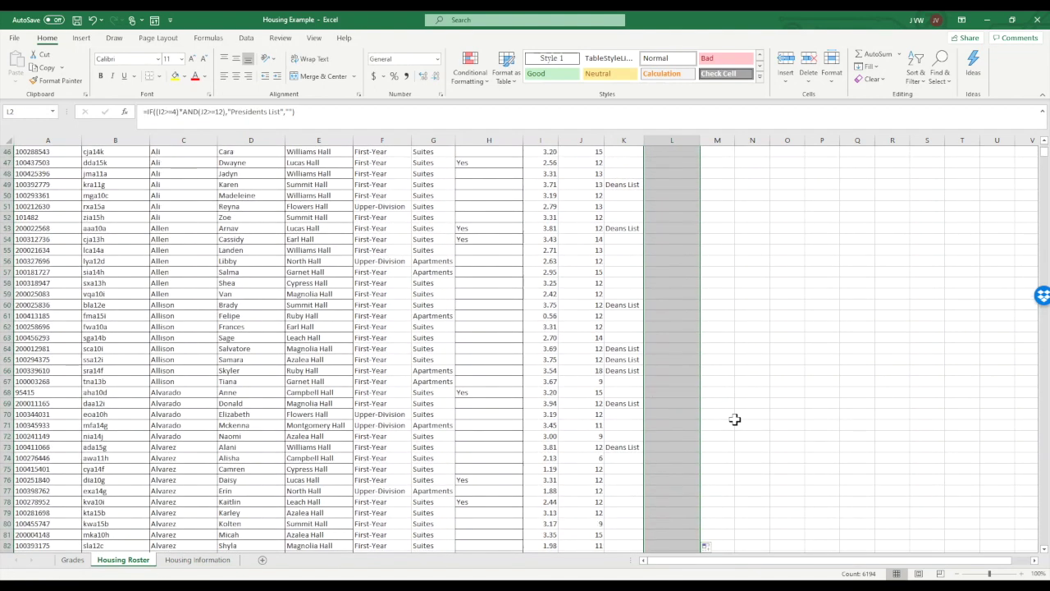
pyautogui.scroll(-20, 735, 419)
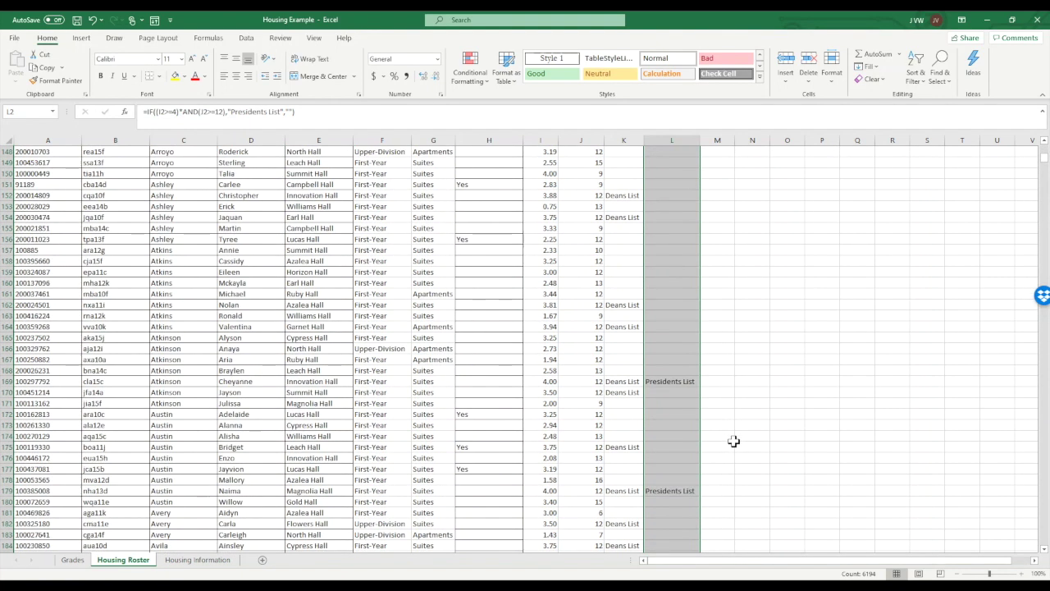
pyautogui.click(717, 414)
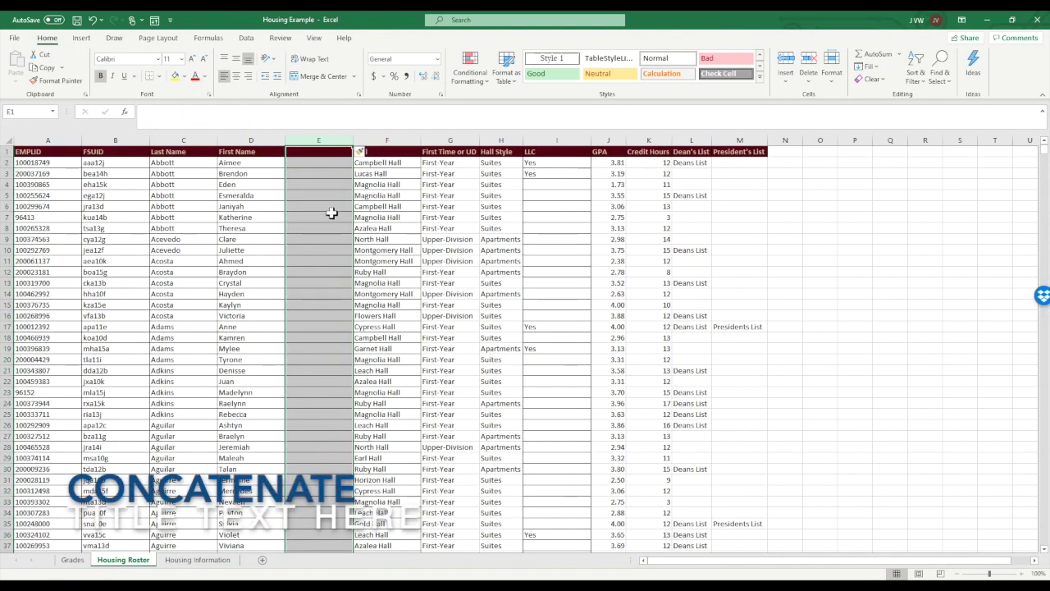
# - Type the Full Name header in E1
pyautogui.click(300, 153)
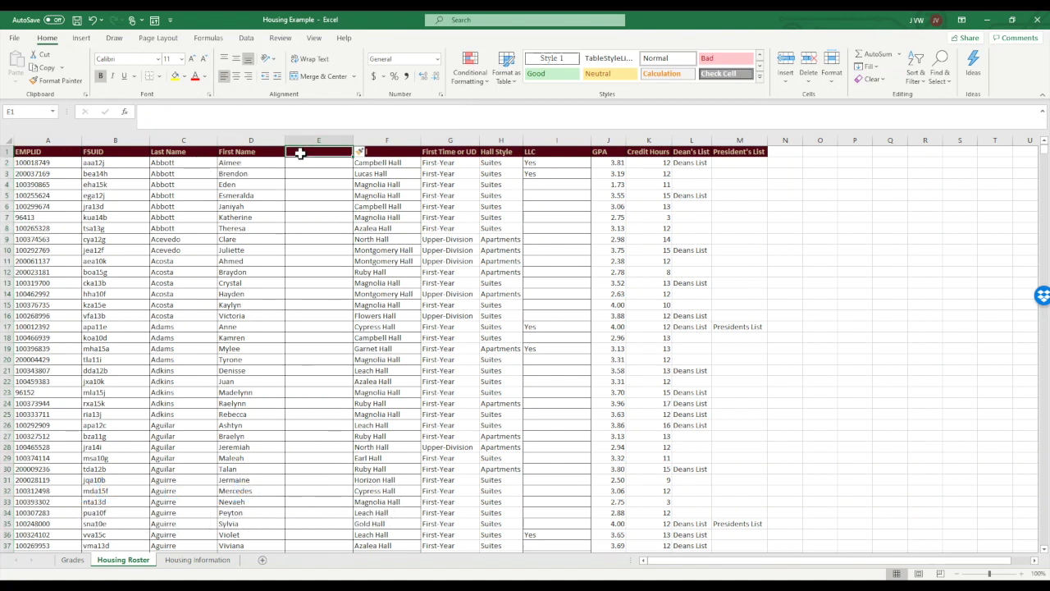
pyautogui.write('Full NAme')
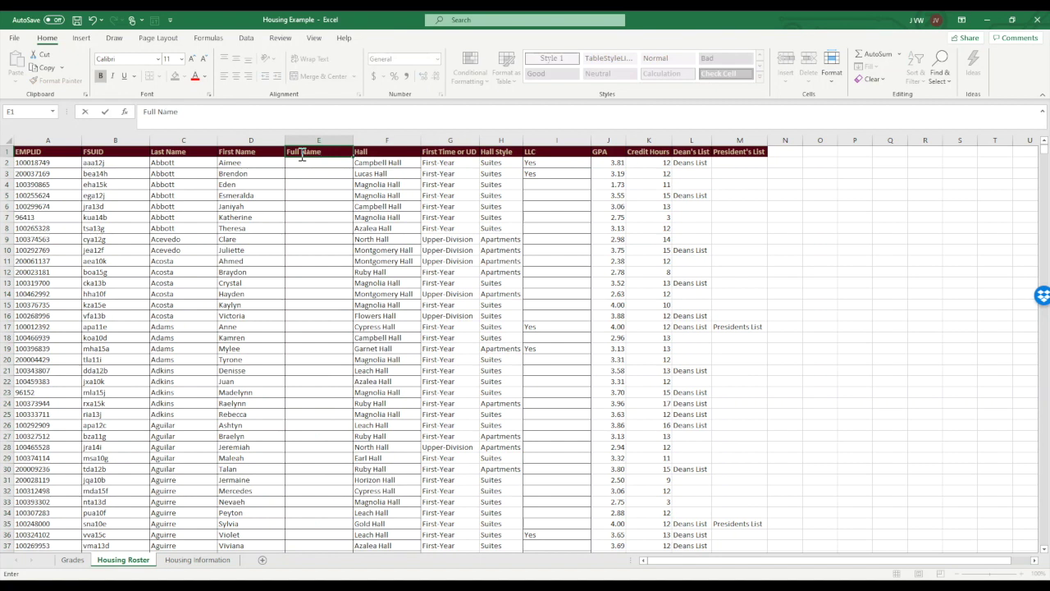
pyautogui.click(307, 162)
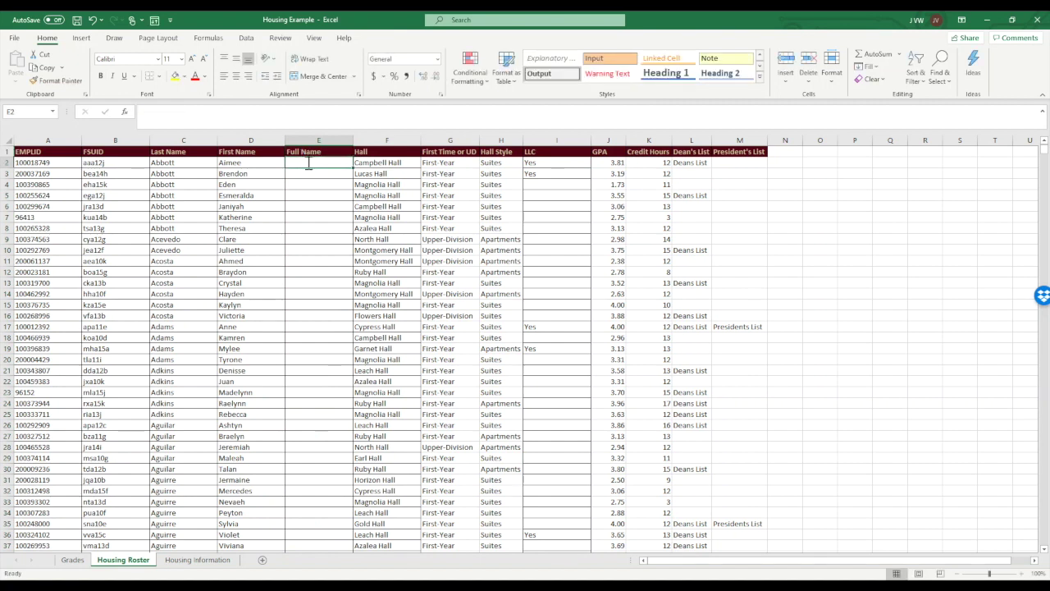
# - Enter =CONCATENATE(D2,C2) in E2 to join first and last names
pyautogui.write('=CON')
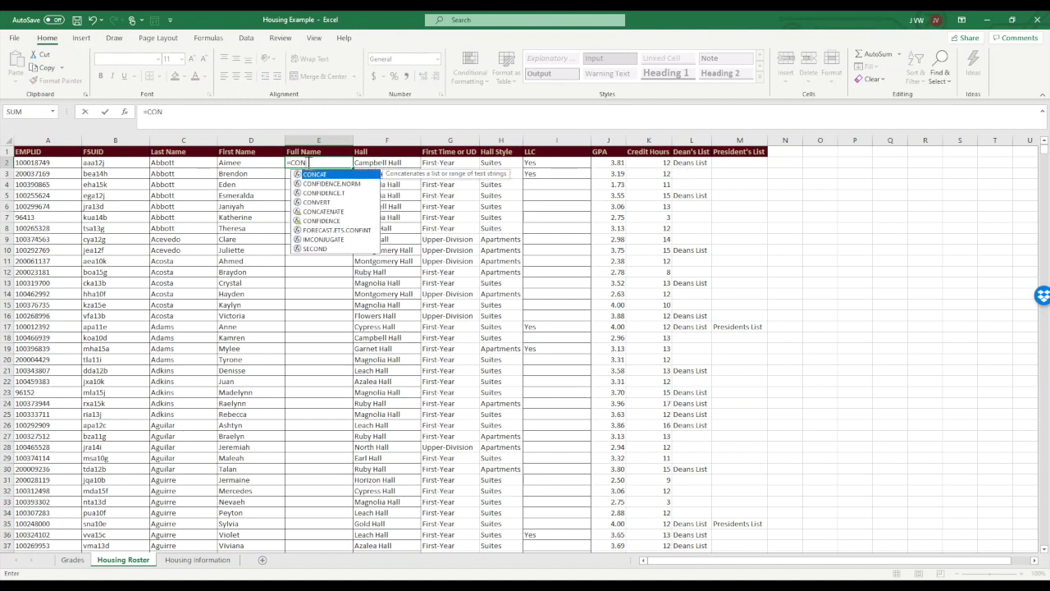
pyautogui.write('CATENATE')
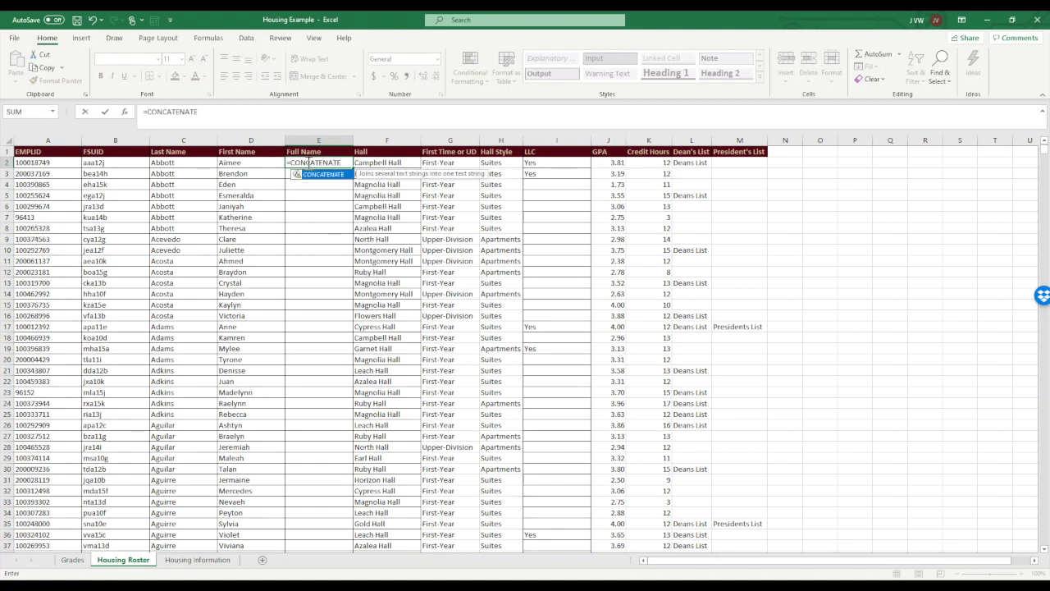
pyautogui.write('(')
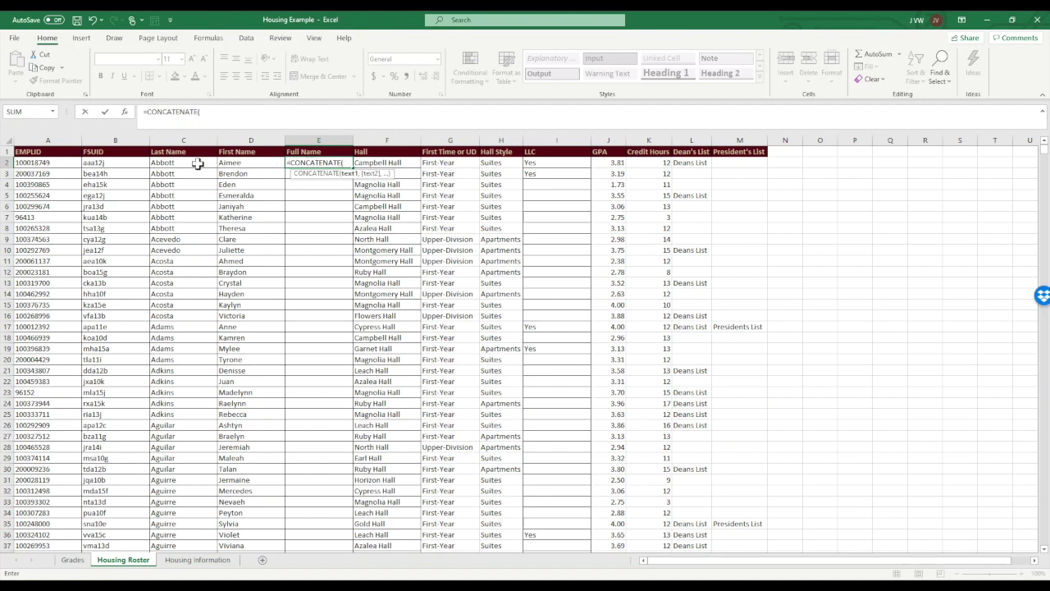
pyautogui.click(234, 163)
pyautogui.write(',')
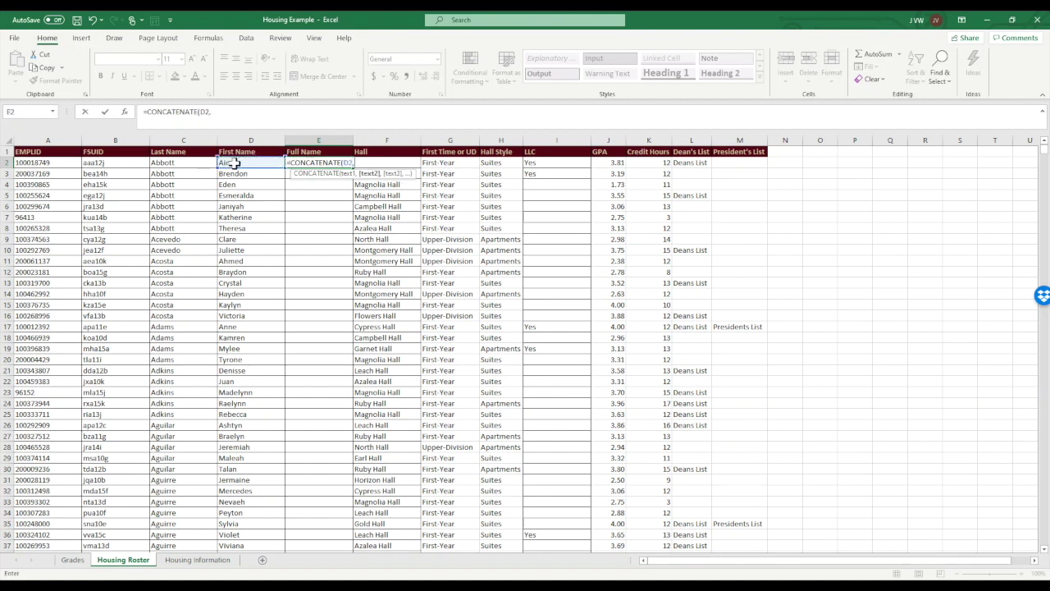
pyautogui.click(201, 163)
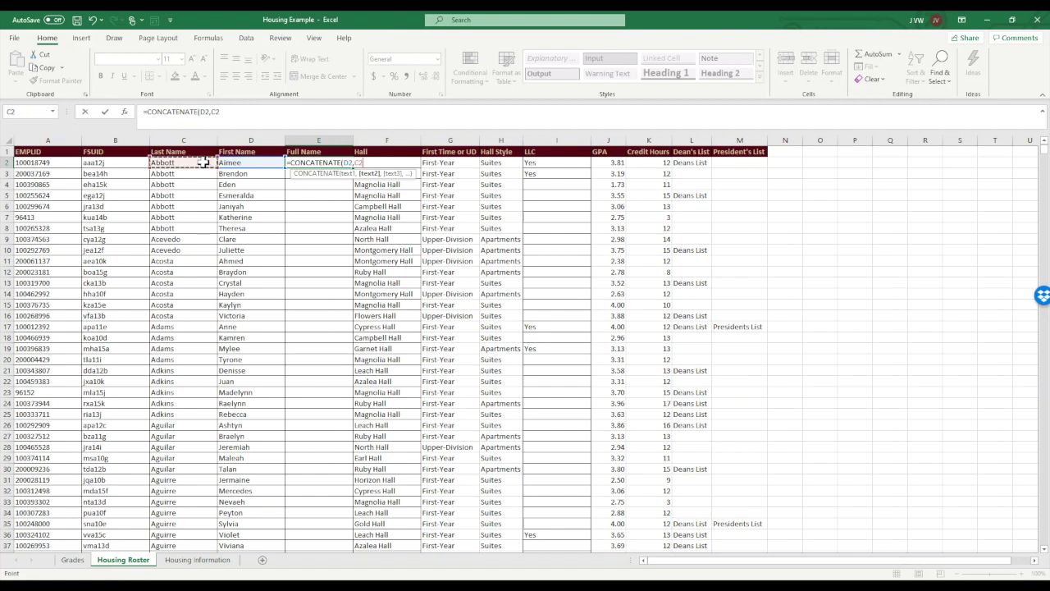
pyautogui.write(')')
pyautogui.press('Return')
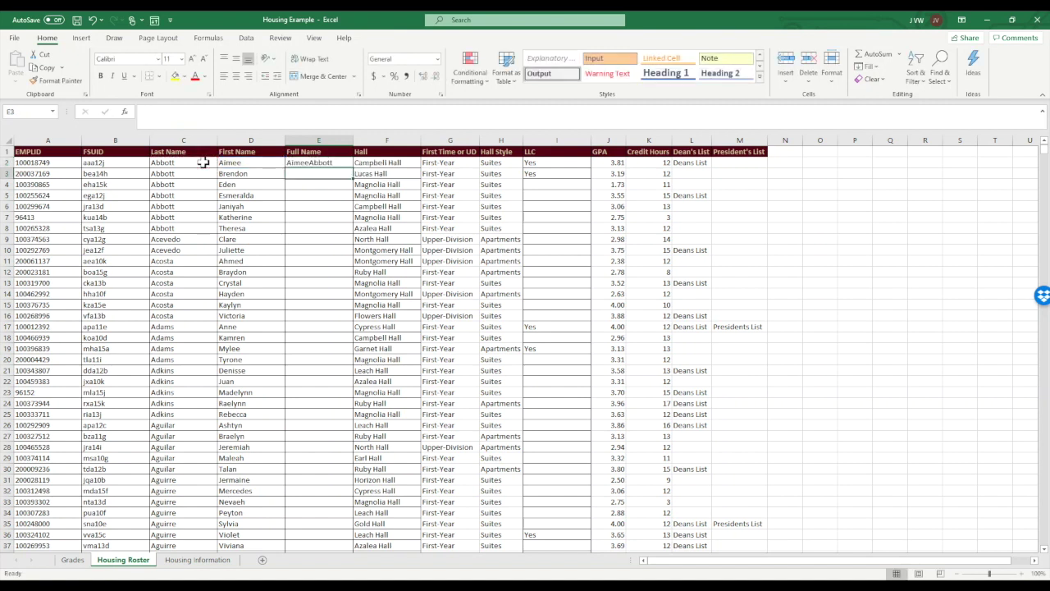
pyautogui.click(342, 162)
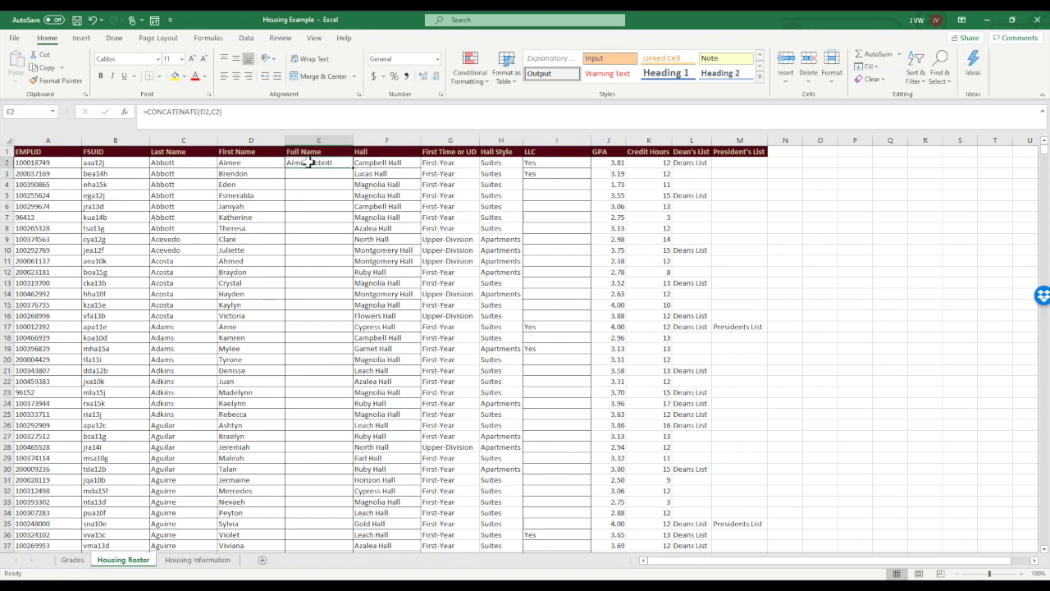
# - Add a space separator so E2 reads =CONCATENATE(D2," ",C2)
pyautogui.click(213, 110)
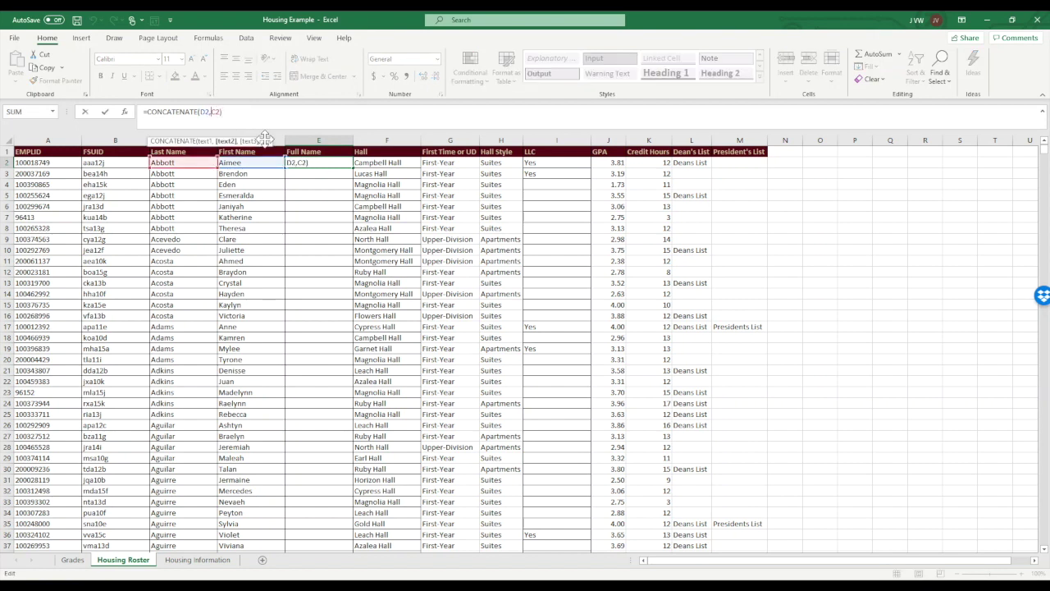
pyautogui.write('"')
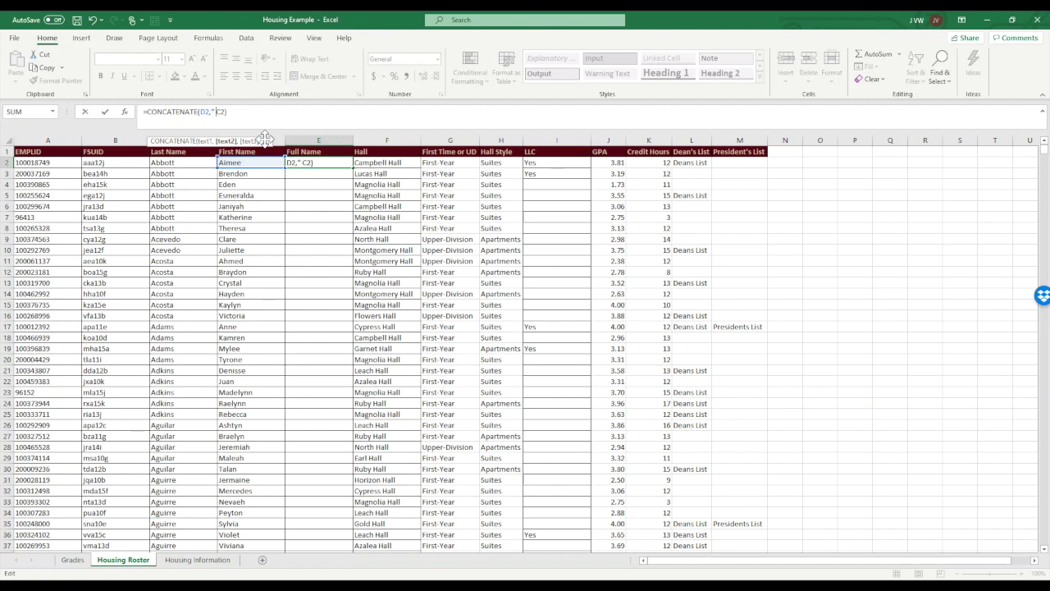
pyautogui.write(' ",')
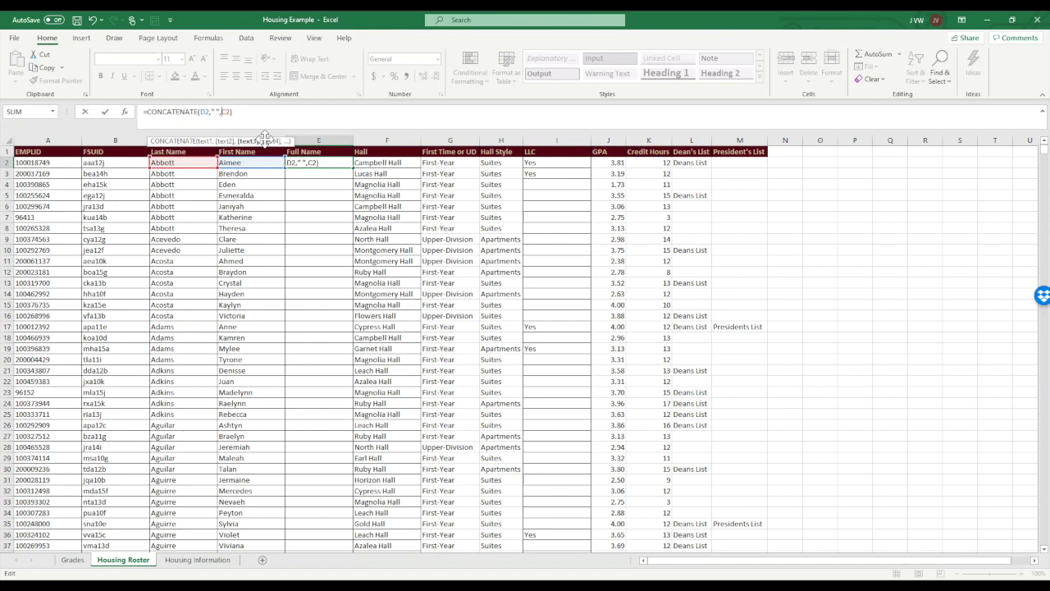
pyautogui.press('Return')
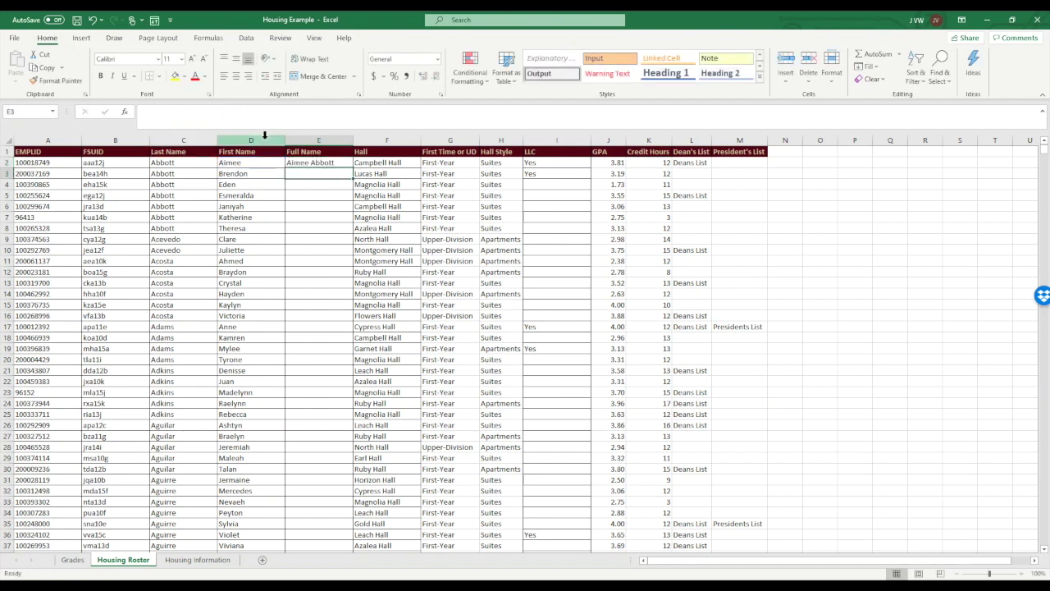
# - Fill the Full Name formula down column E and autofit the column
pyautogui.click(336, 162)
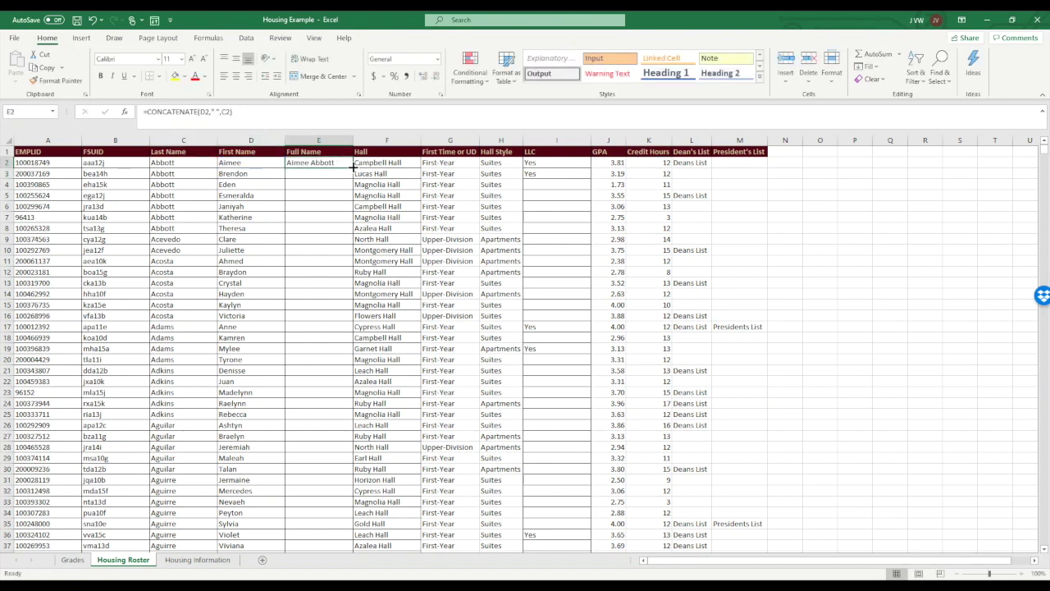
pyautogui.doubleClick(353, 168)
pyautogui.doubleClick(353, 135)
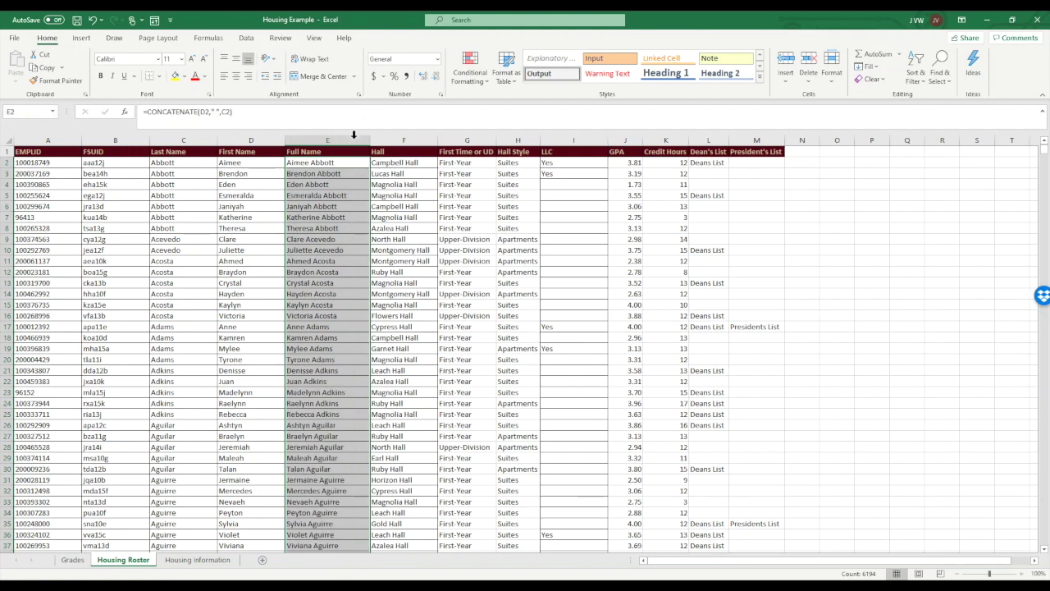
pyautogui.click(625, 140)
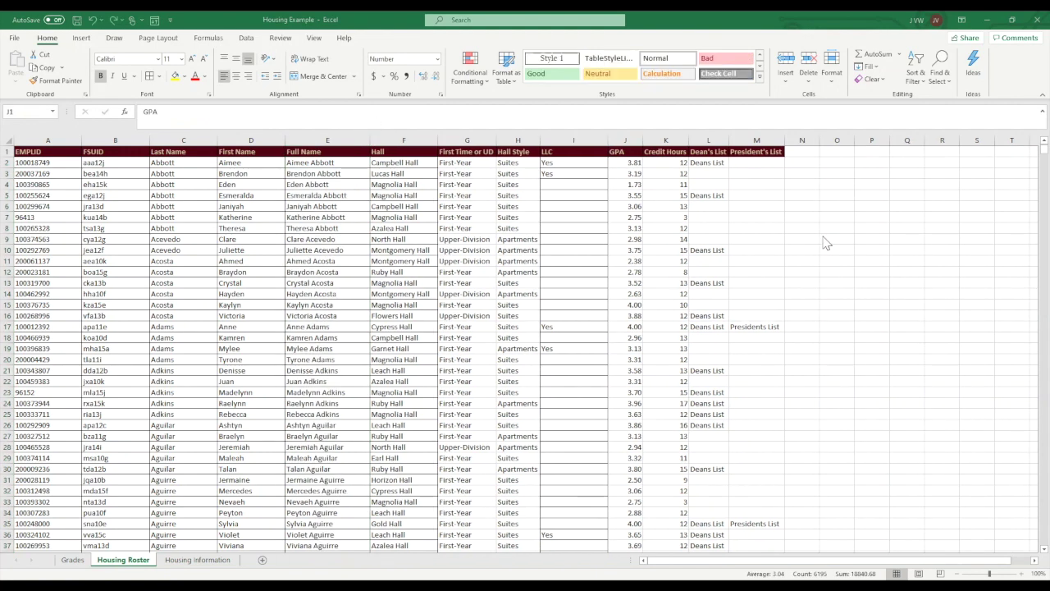
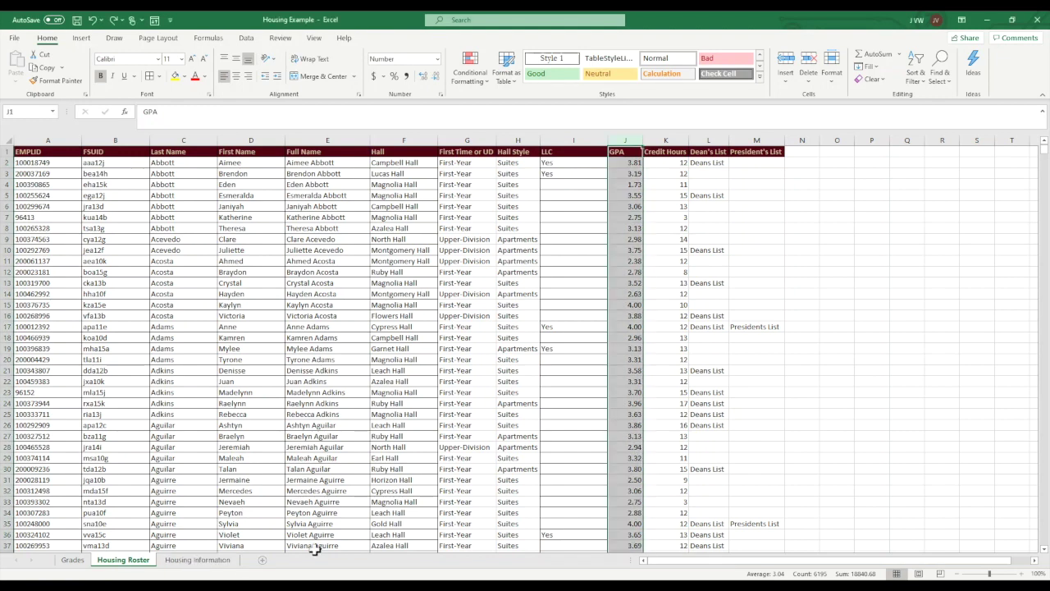
# - Check the Housing Information sheet, then insert a blank column before GPA on Housing Roster
pyautogui.click(201, 560)
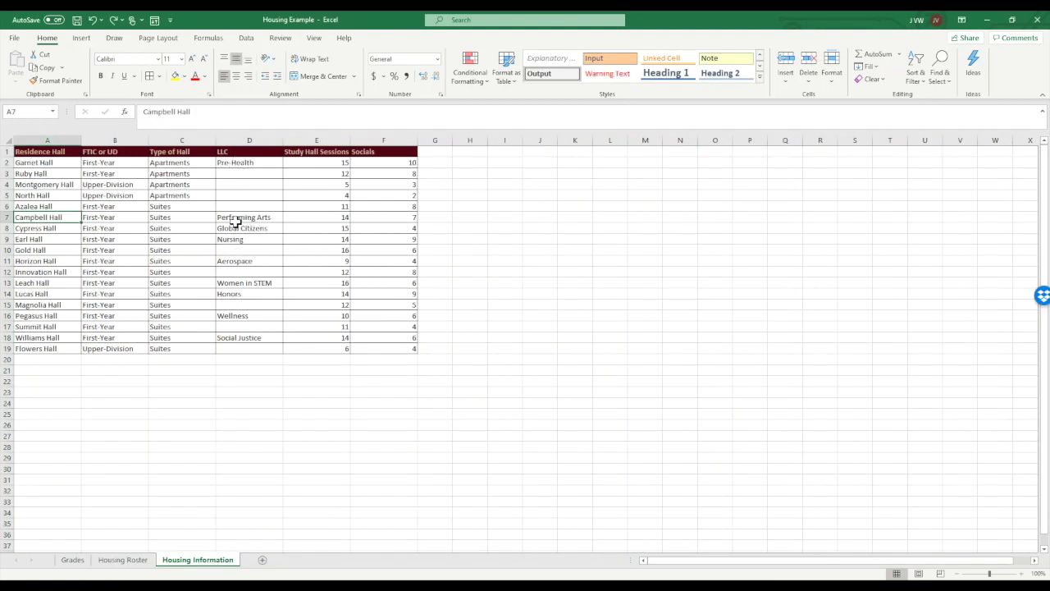
pyautogui.click(123, 561)
pyautogui.click(578, 164)
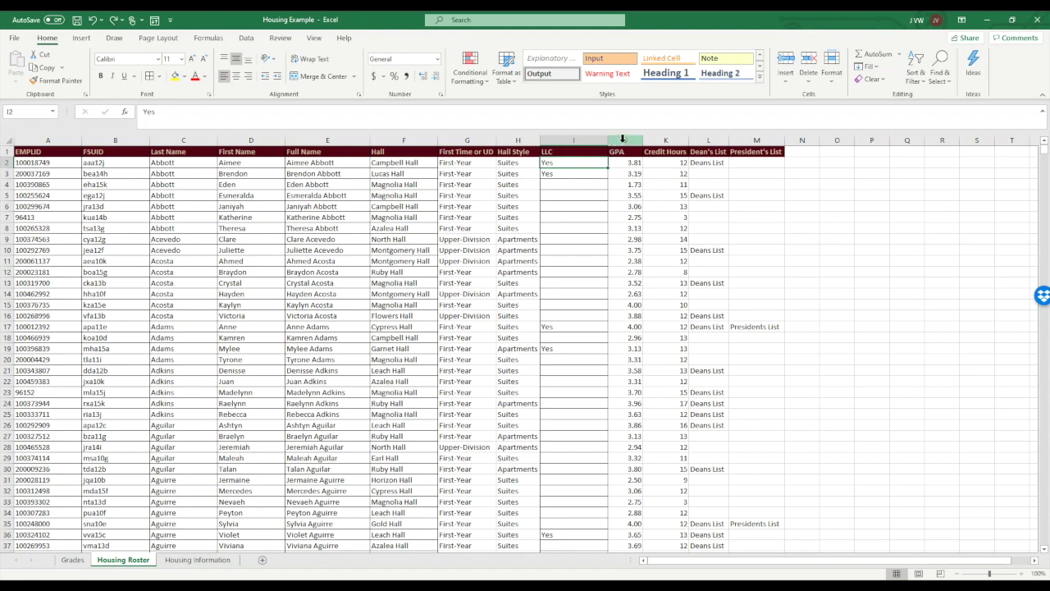
pyautogui.click(617, 142)
pyautogui.rightClick(625, 145)
pyautogui.click(655, 232)
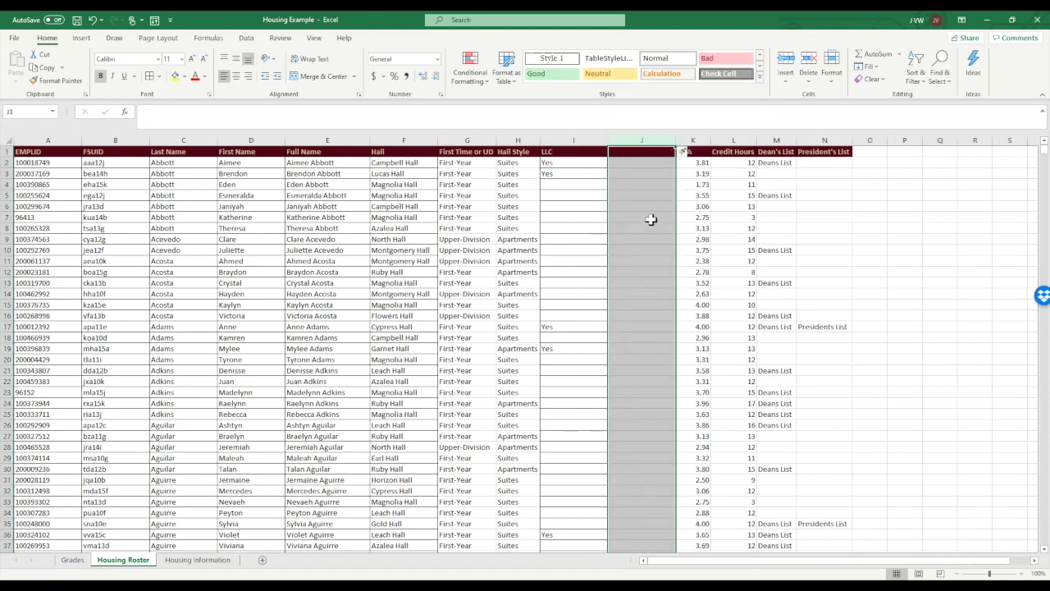
# - Enter a VLOOKUP in J2 on F2 against Housing Information A2:F19, returning column 4, FALSE
pyautogui.click(637, 162)
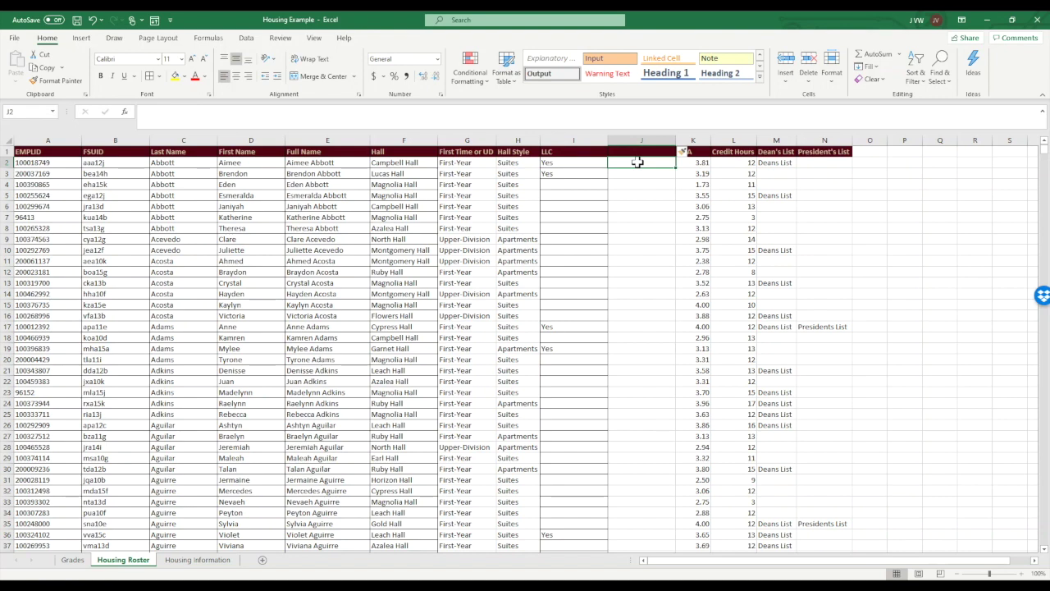
pyautogui.write('=VLOOKUP(')
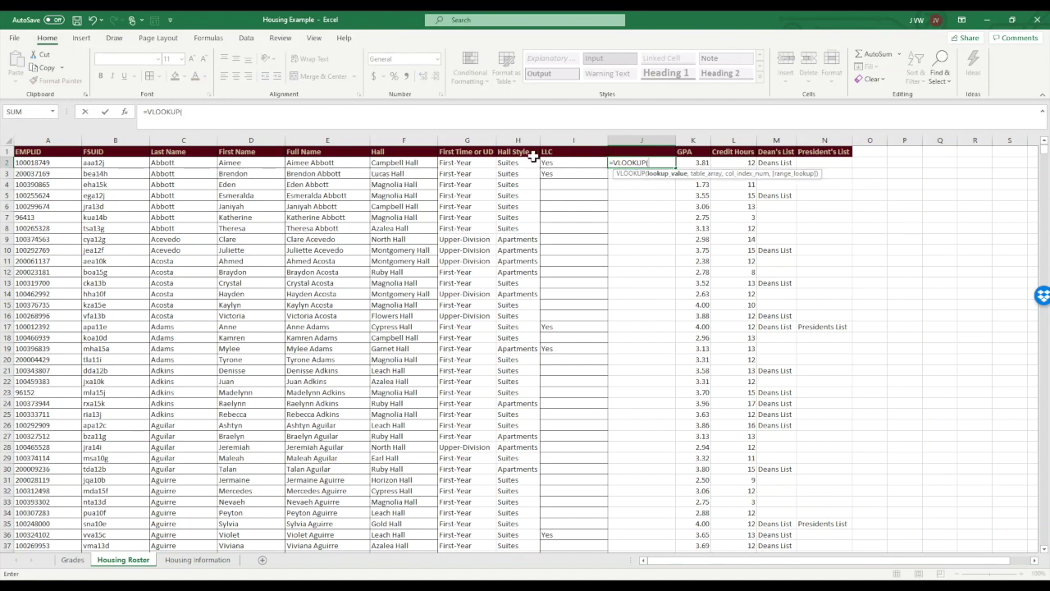
pyautogui.click(412, 161)
pyautogui.write(',')
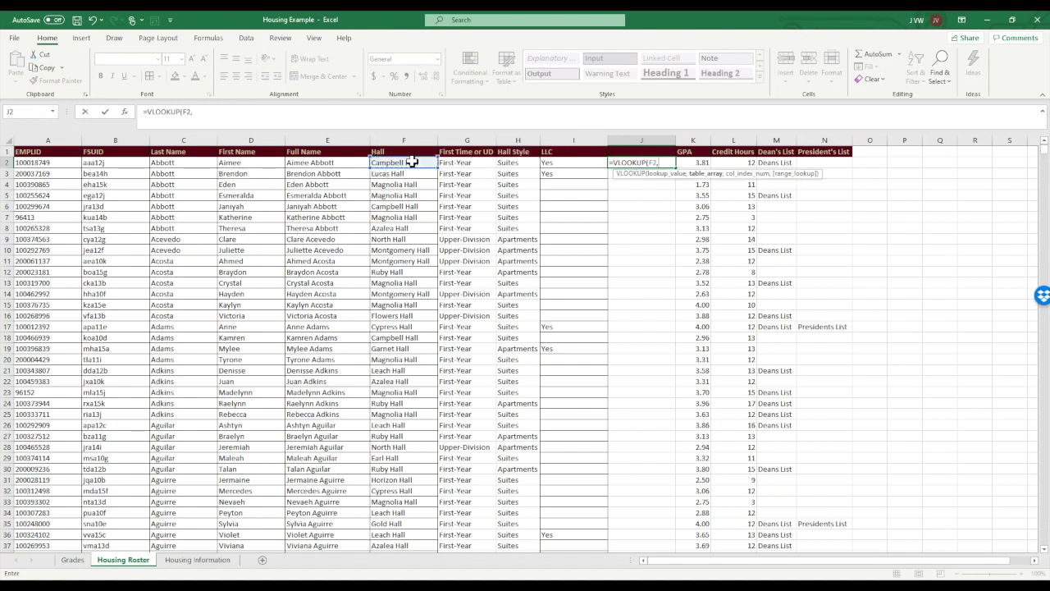
pyautogui.click(216, 561)
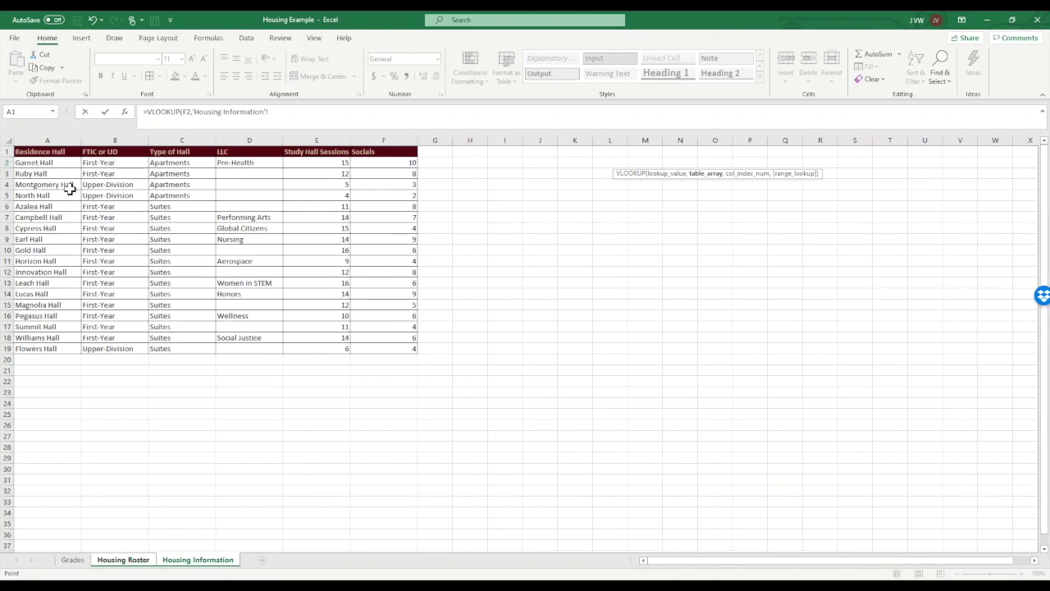
pyautogui.moveTo(53, 162); pyautogui.dragTo(364, 349)
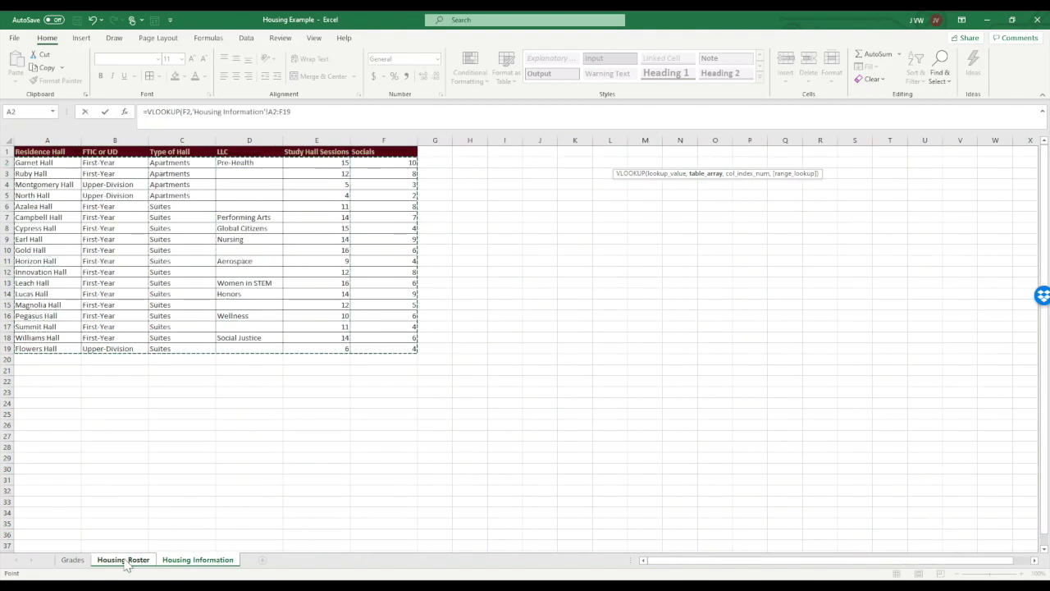
pyautogui.write(',')
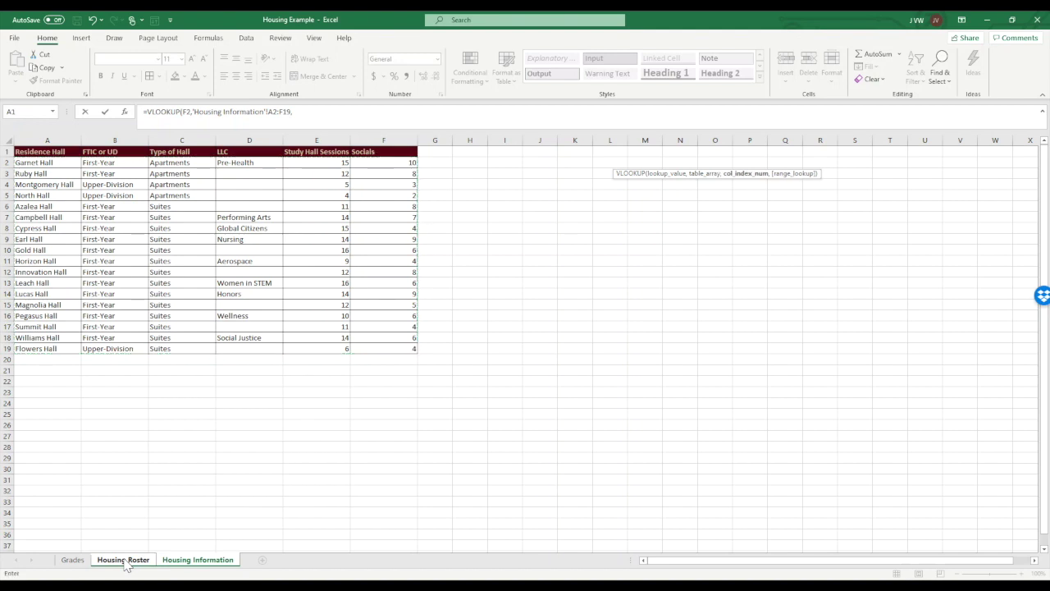
pyautogui.write('4,FALSE)')
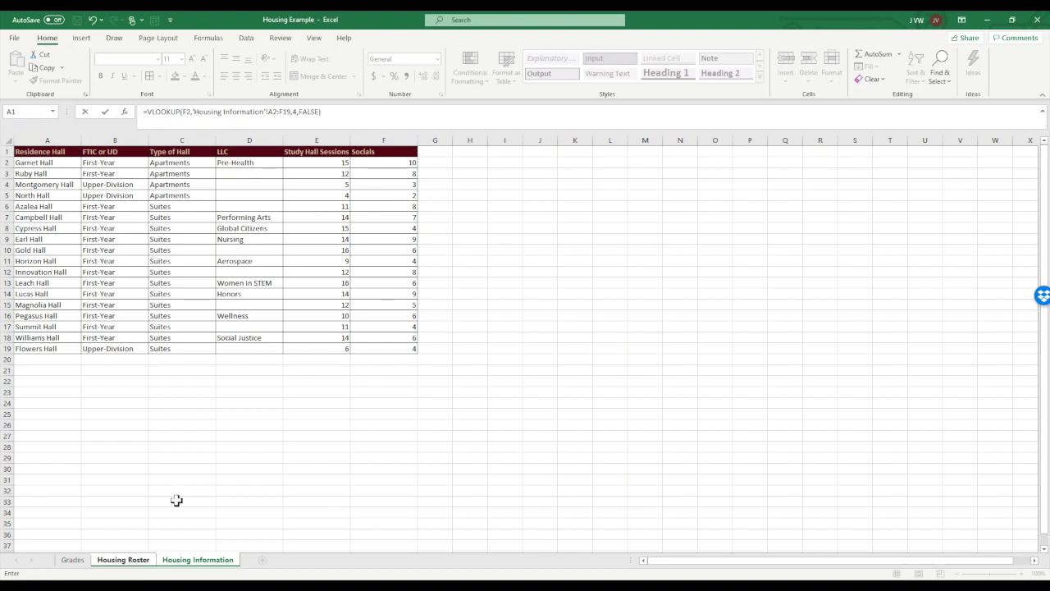
# - Make the lookup range absolute ($A$2:$F$19) and fill the formula down column J
pyautogui.click(268, 111)
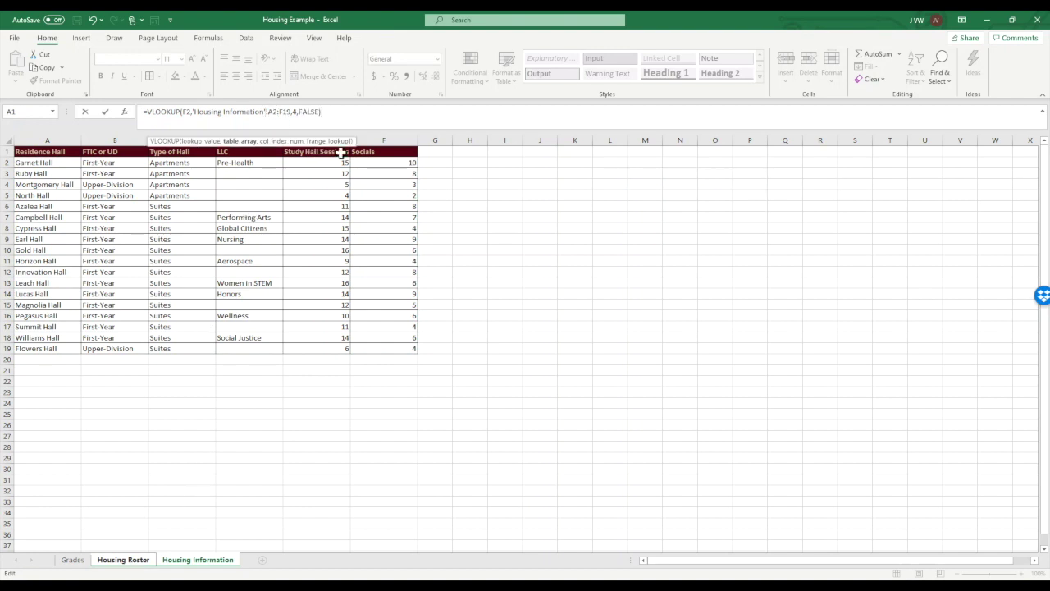
pyautogui.write('$A$2:$F$')
pyautogui.press('Return')
pyautogui.click(655, 163)
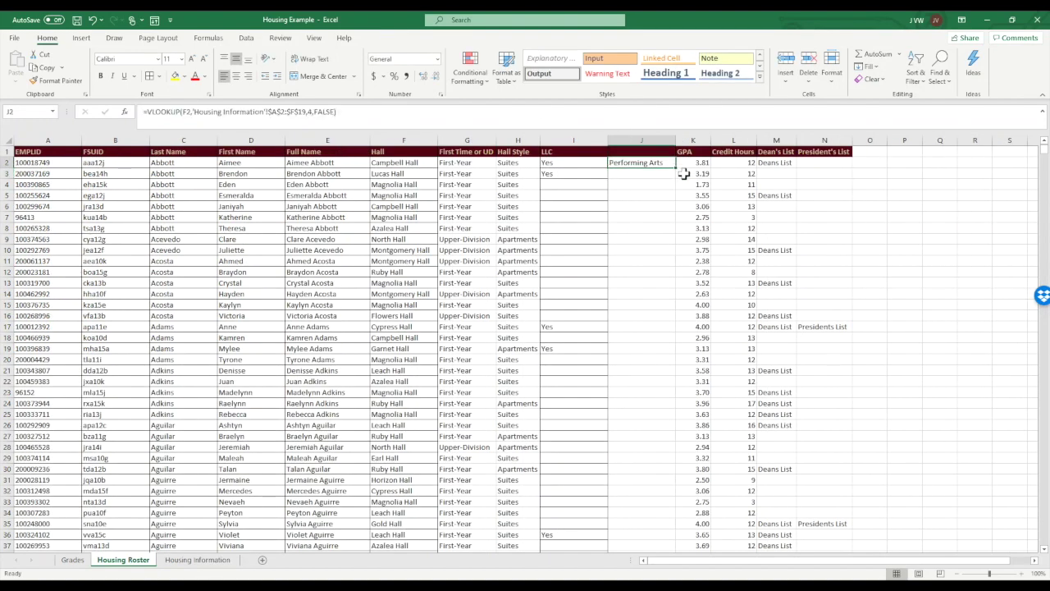
pyautogui.doubleClick(675, 167)
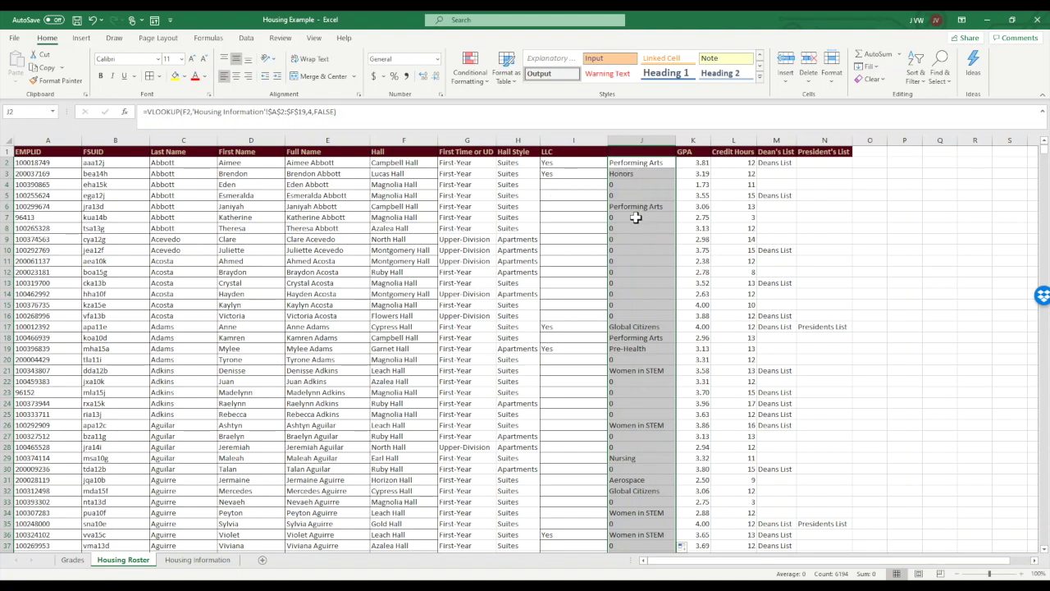
pyautogui.click(691, 140)
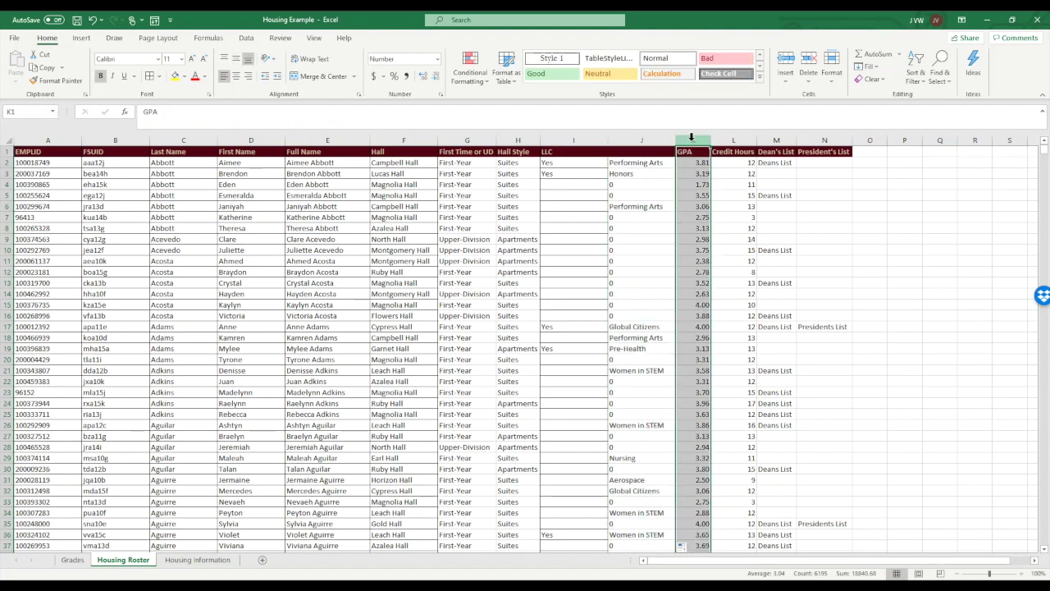
# - Insert another column before GPA and enter =IF(I2="Yes",J2,"") in K2
pyautogui.rightClick(691, 141)
pyautogui.click(722, 226)
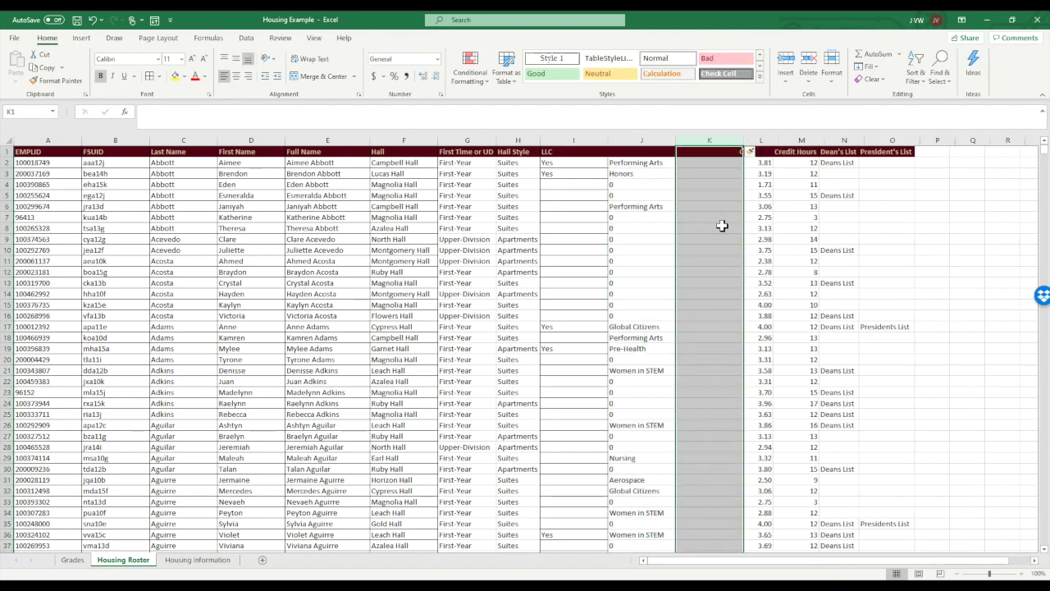
pyautogui.click(706, 162)
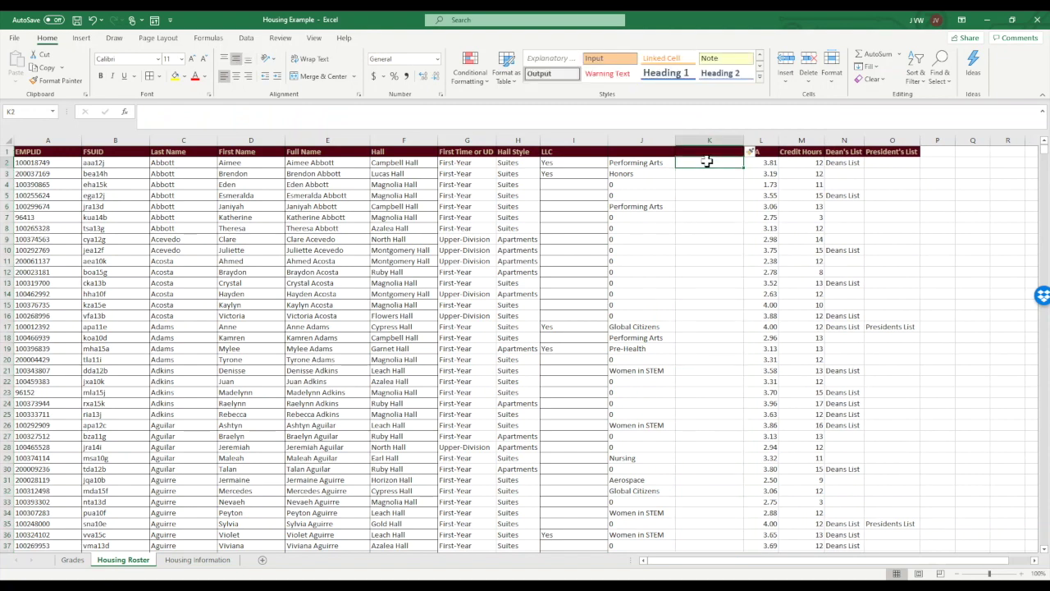
pyautogui.write('=I')
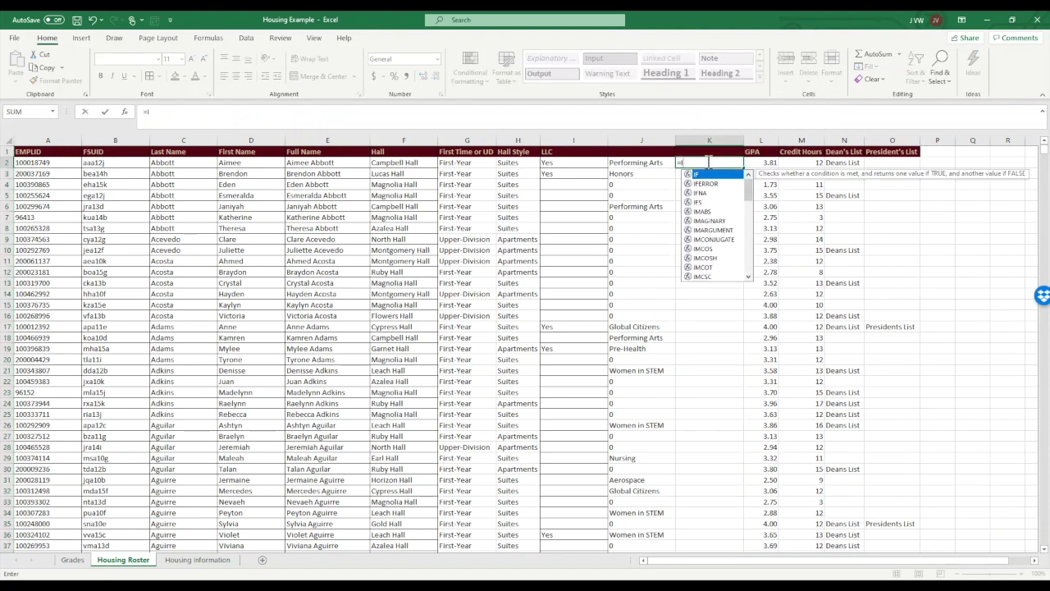
pyautogui.write('F(')
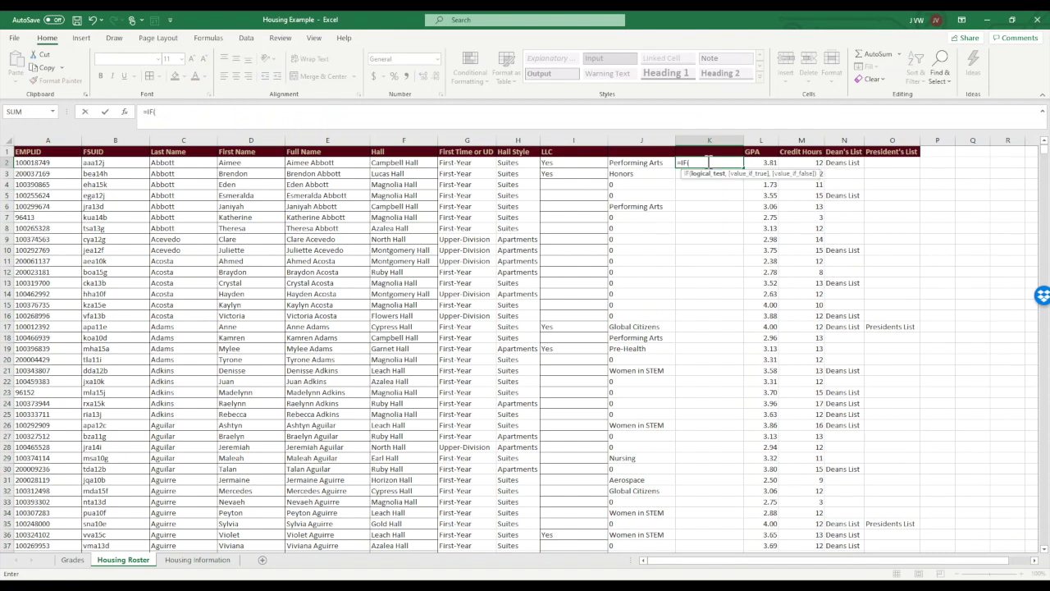
pyautogui.click(593, 163)
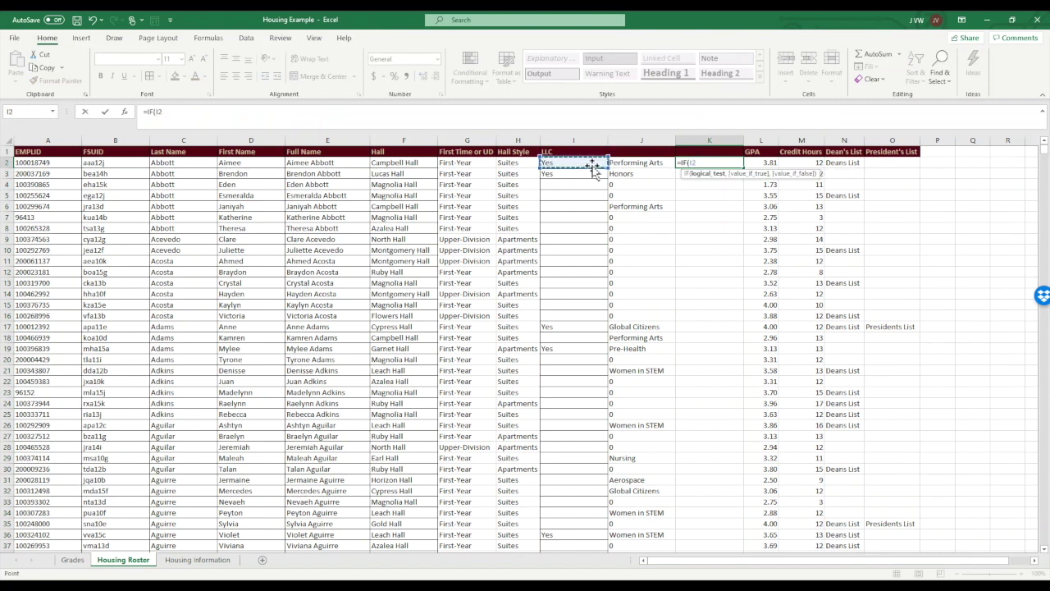
pyautogui.write('="Yes",')
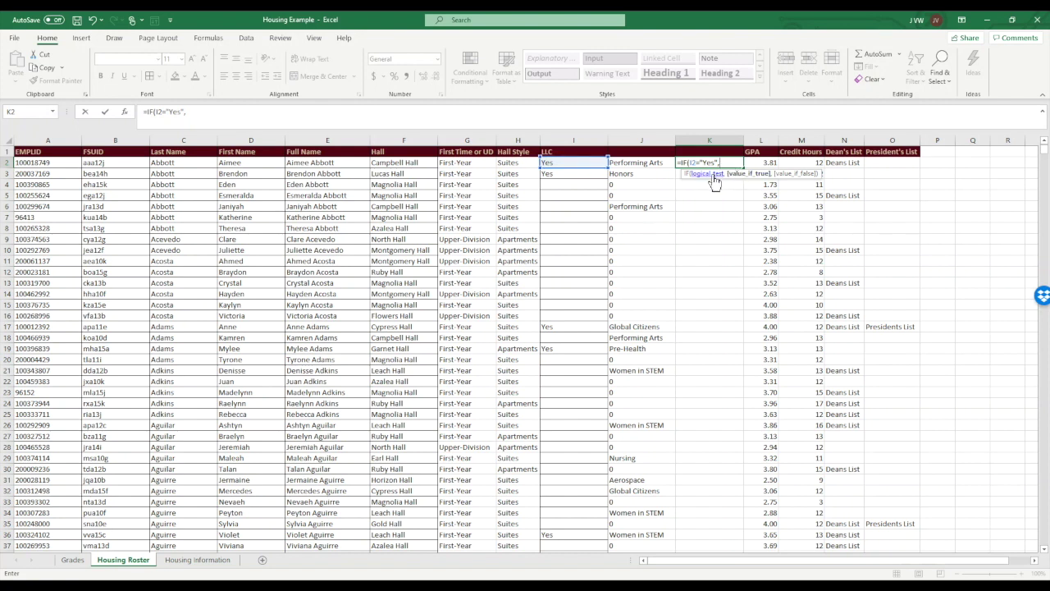
pyautogui.click(654, 163)
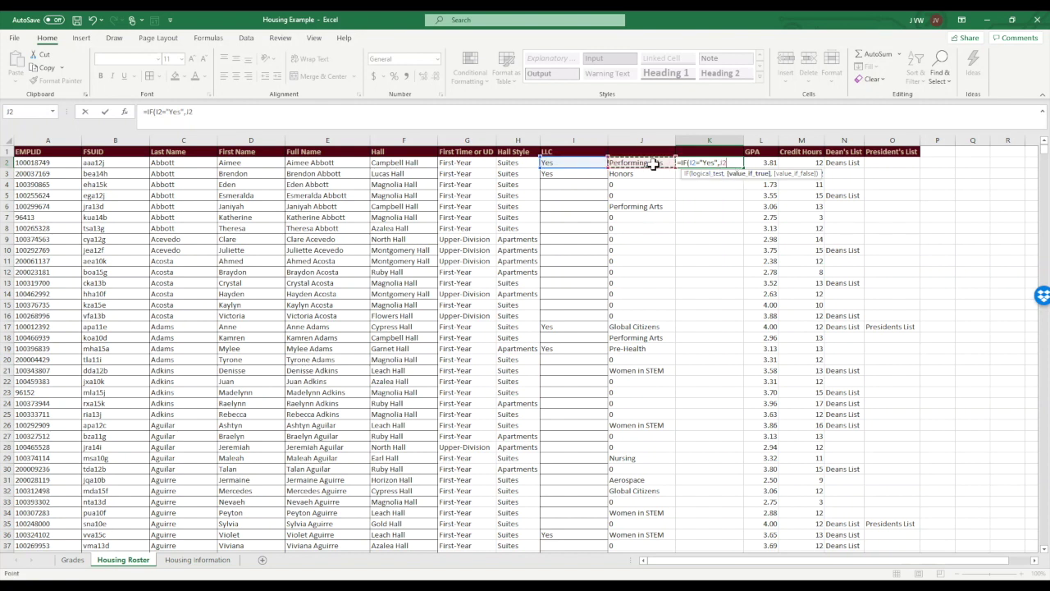
pyautogui.write(',')
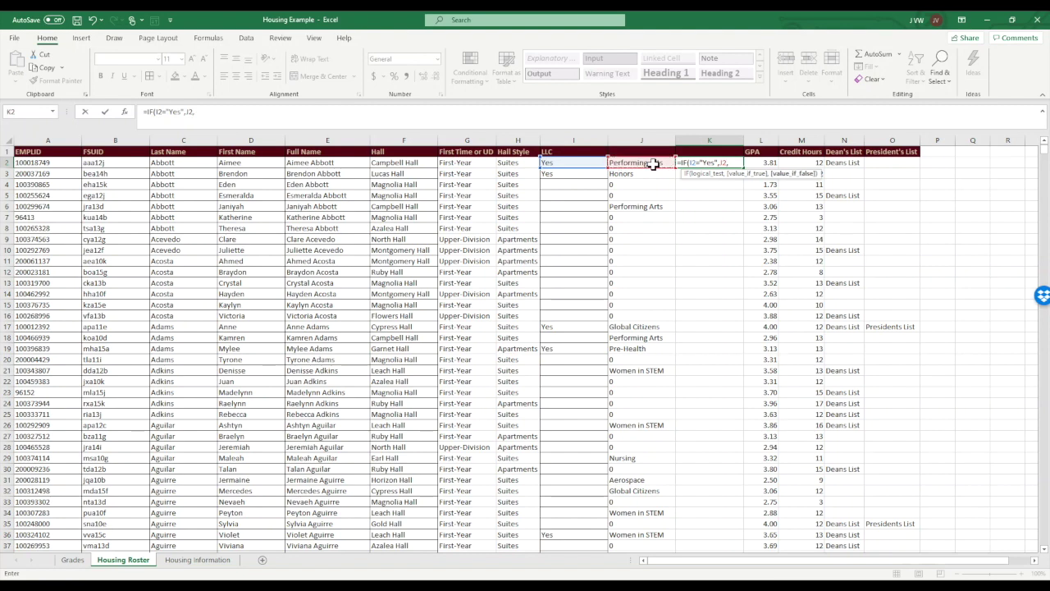
pyautogui.write('"")')
pyautogui.press('Return')
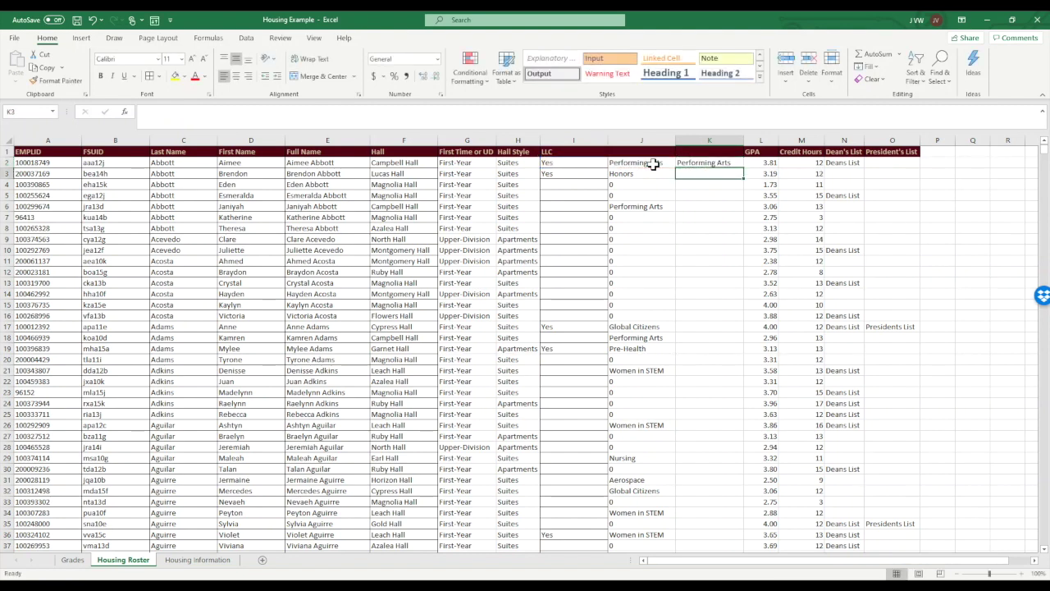
# - Copy the IF formula down column K and check the result in row 31
pyautogui.click(695, 163)
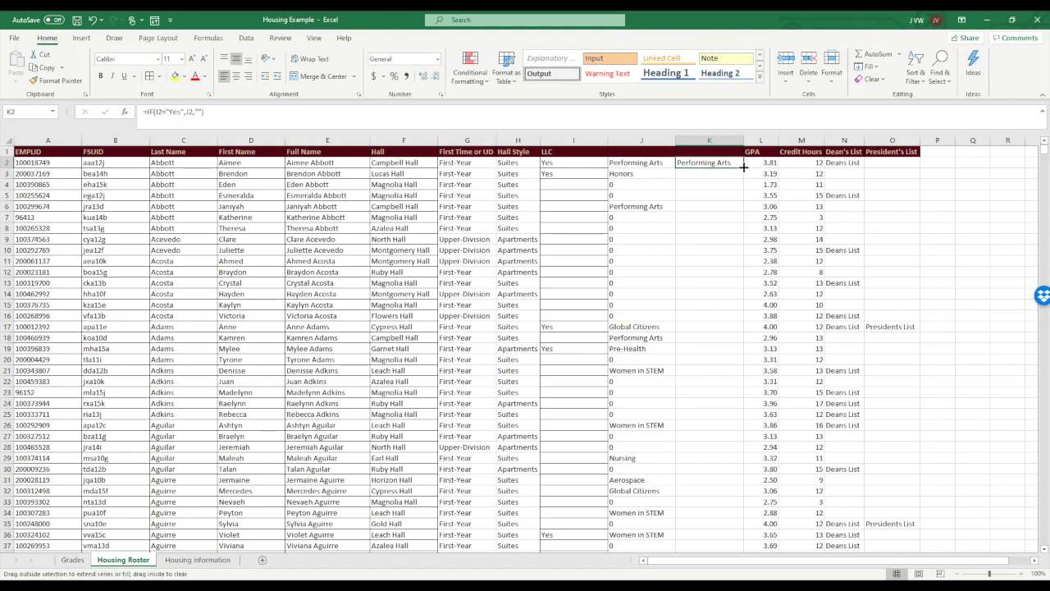
pyautogui.doubleClick(743, 165)
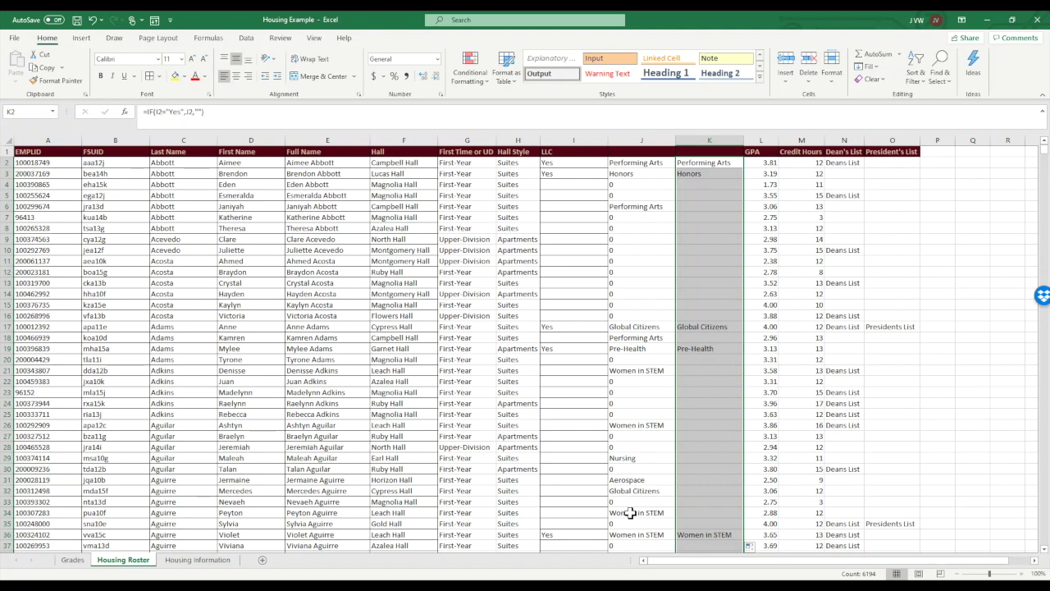
pyautogui.click(708, 475)
# - Select the roster table from A1 and review the LLC helper column's formula
pyautogui.click(708, 475)
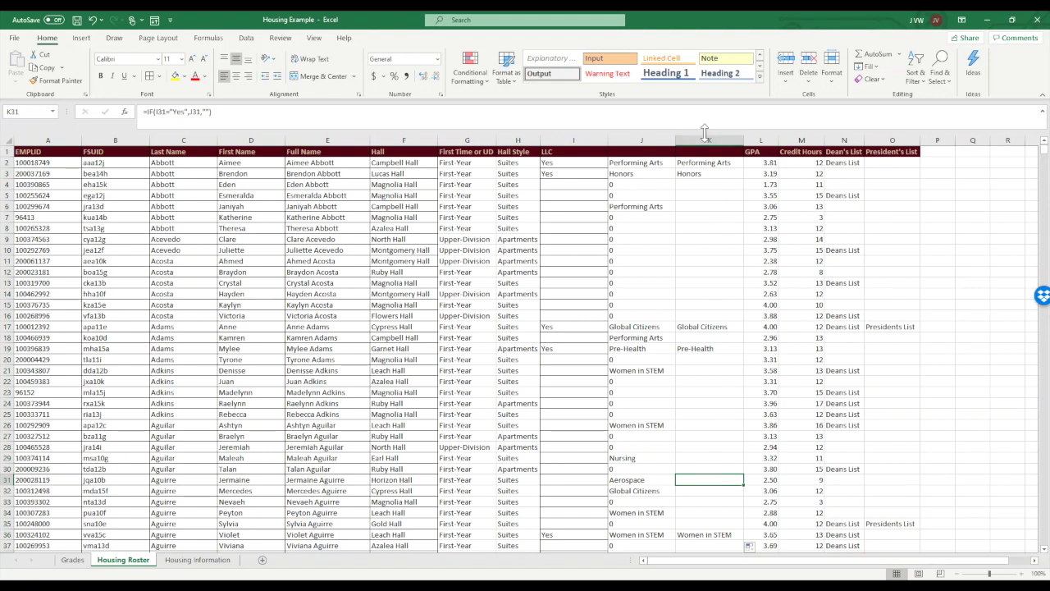
pyautogui.click(67, 149)
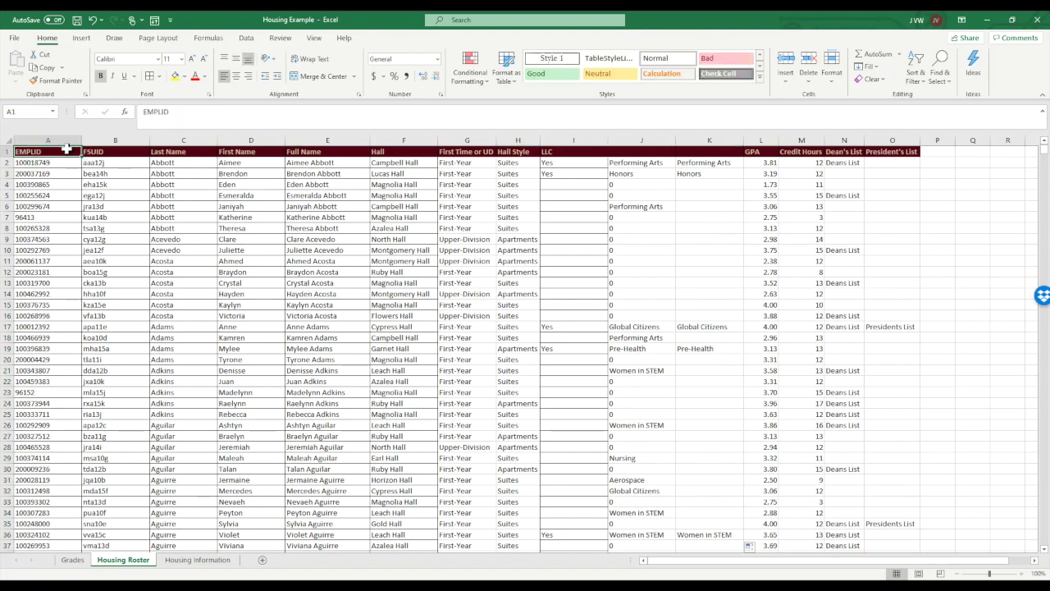
pyautogui.hotkey('ctrl', 'shift', 'Down')
pyautogui.hotkey('ctrl', 'shift', 'Right')
pyautogui.hotkey('ctrl', 'shift', 'Right')
pyautogui.hotkey('ctrl', 'shift', 'Right')
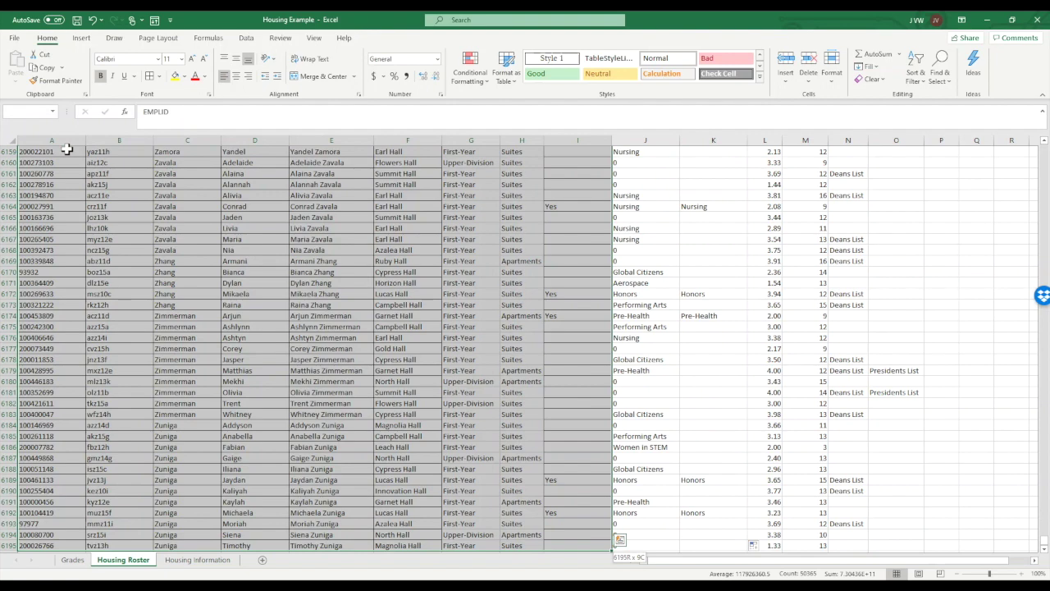
pyautogui.hotkey('shift', 'Right')
pyautogui.hotkey('shift', 'Right')
pyautogui.hotkey('shift', 'Right')
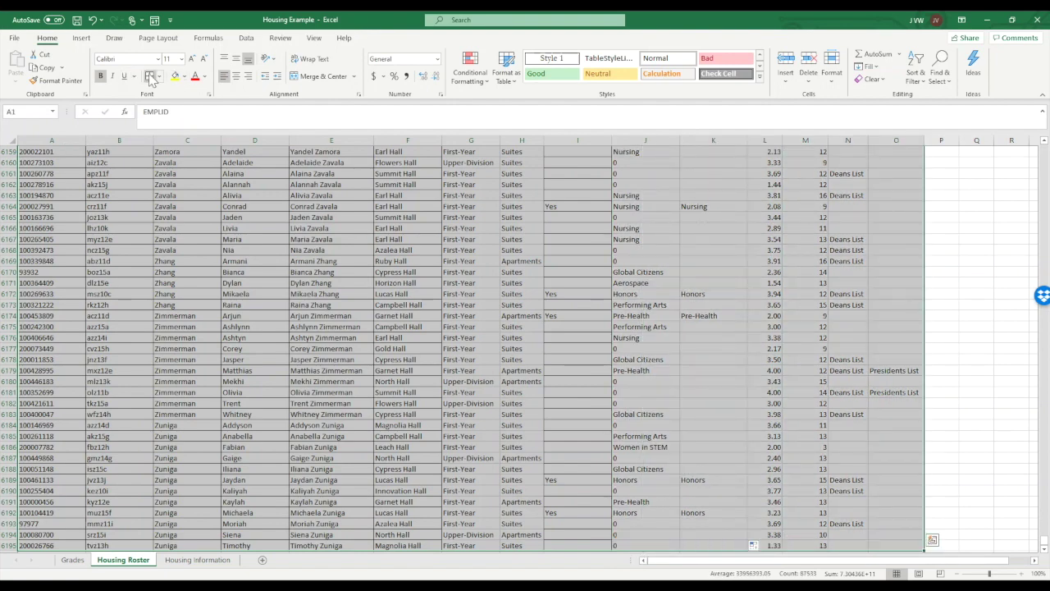
pyautogui.hotkey('ctrl', 'BackSpace')
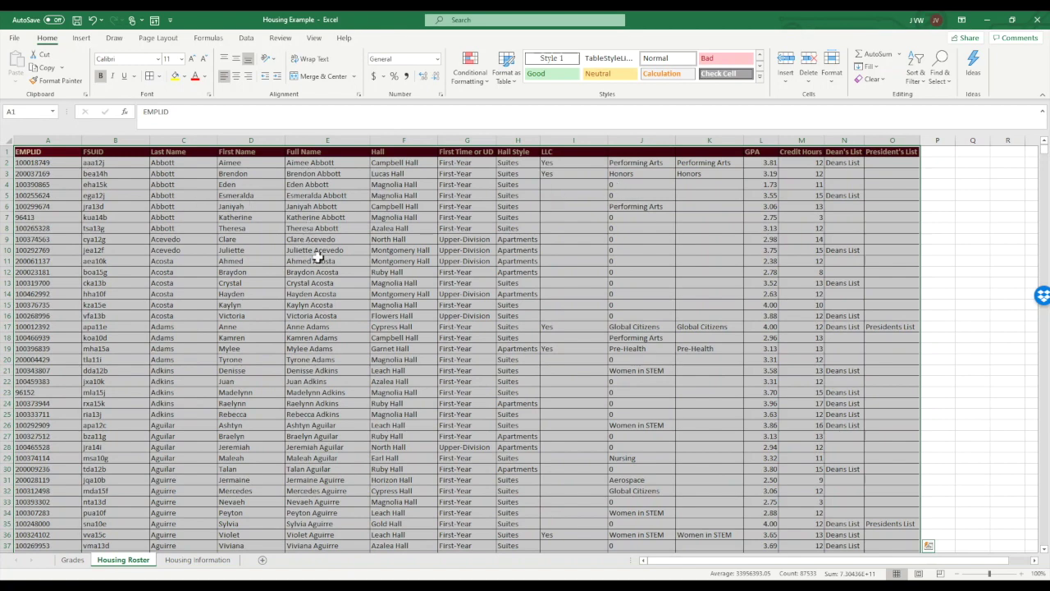
pyautogui.click(715, 214)
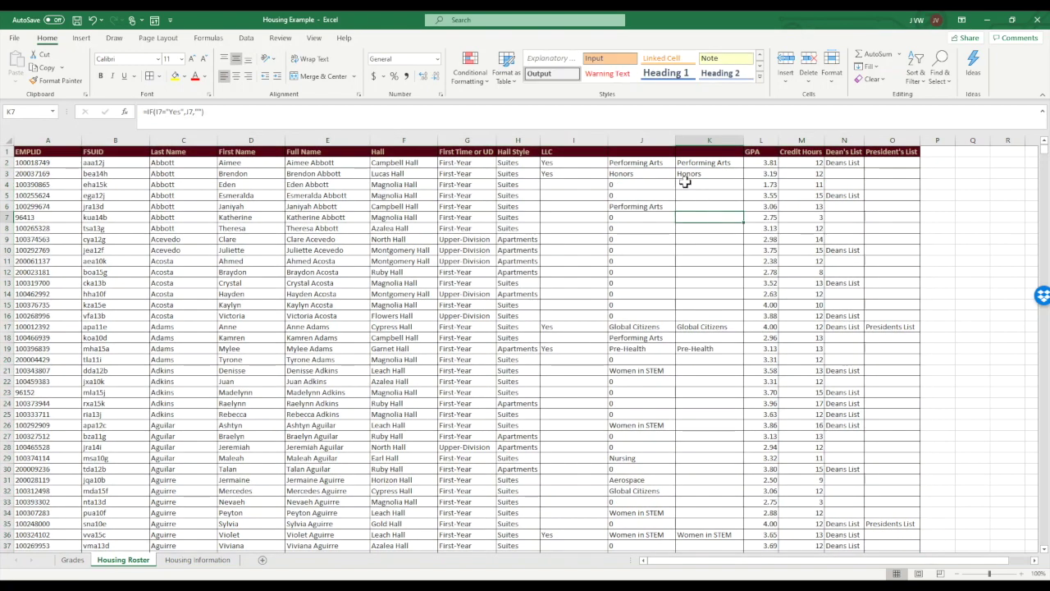
# - Copy the whole roster table and paste it back as values
pyautogui.click(22, 151)
pyautogui.hotkey('ctrl', 'shift', 'Down')
pyautogui.hotkey('ctrl', 'shift', 'Right')
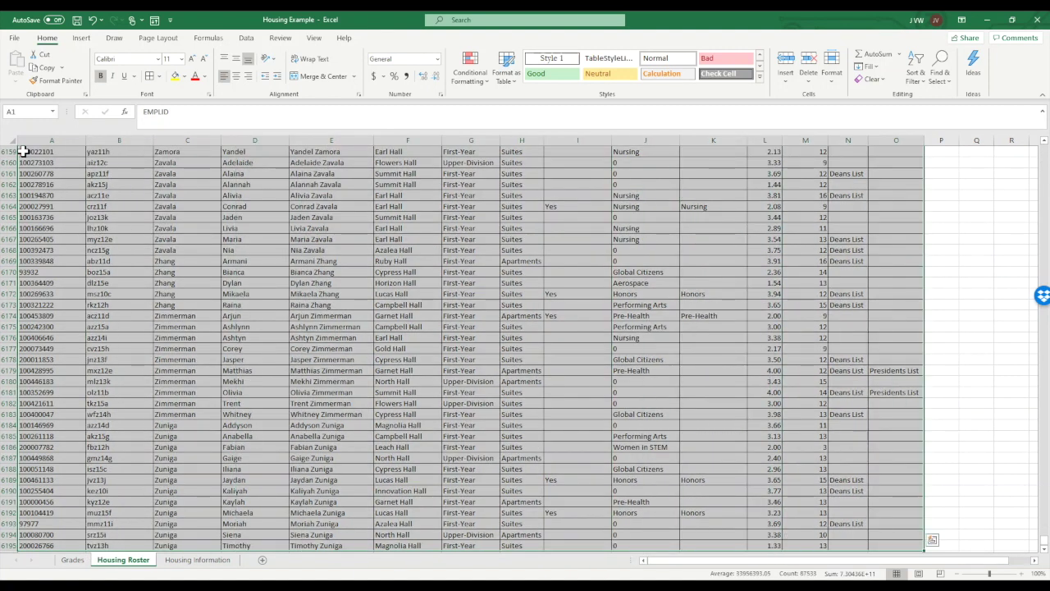
pyautogui.rightClick(78, 186)
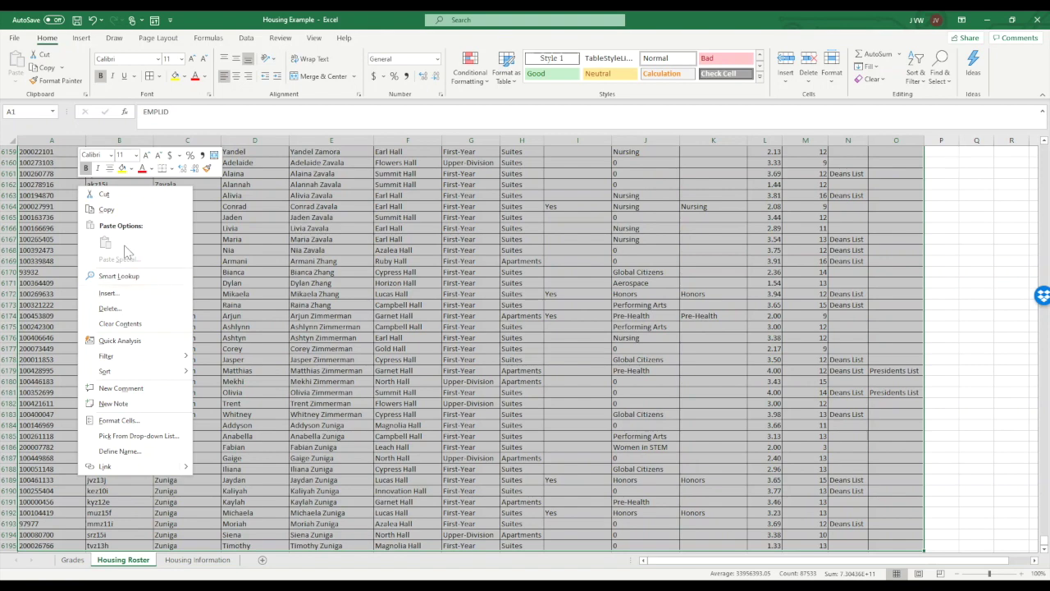
pyautogui.click(107, 209)
pyautogui.hotkey('ctrl', 'BackSpace')
pyautogui.rightClick(71, 156)
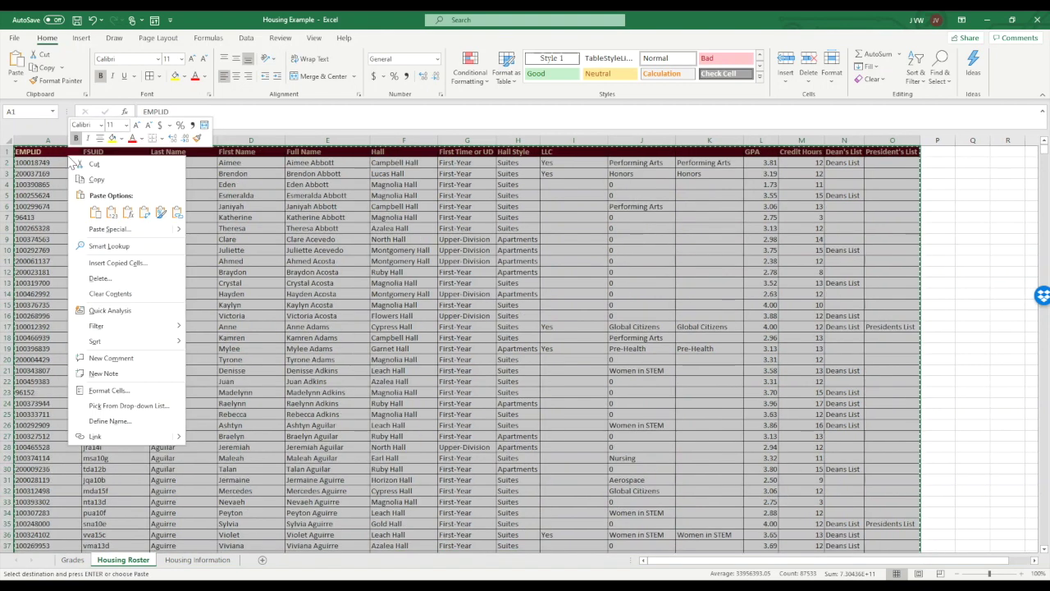
pyautogui.click(110, 212)
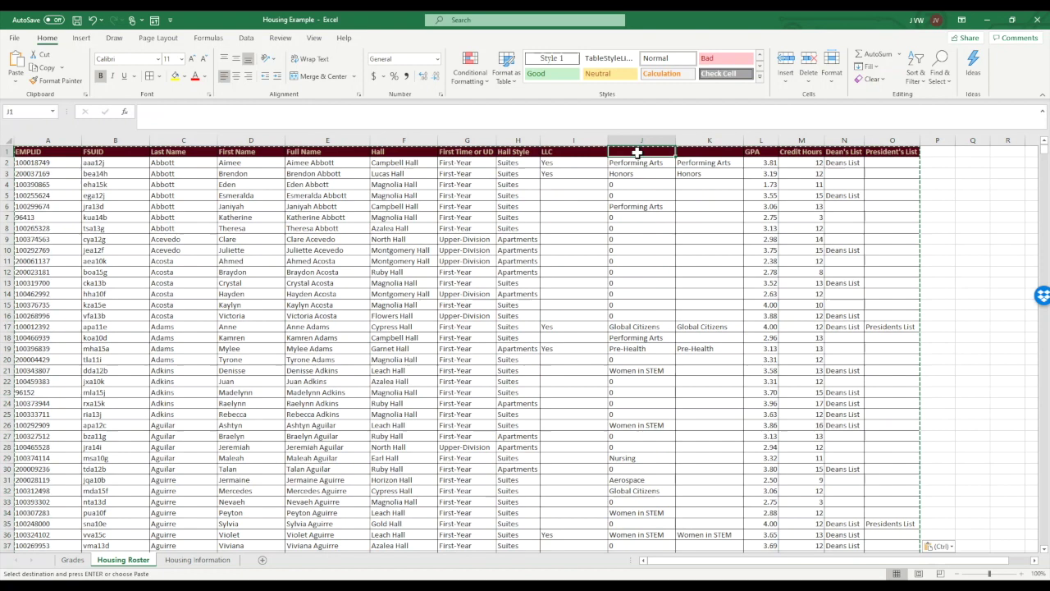
# - Delete helper column J and enter 'LLC' as the J1 header
pyautogui.click(638, 138)
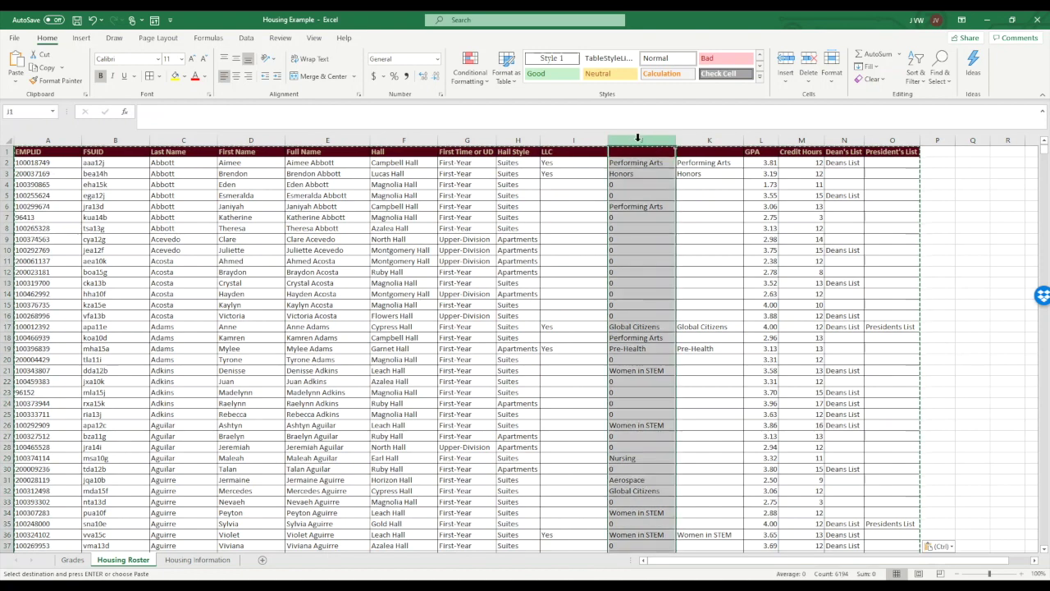
pyautogui.rightClick(638, 139)
pyautogui.click(669, 261)
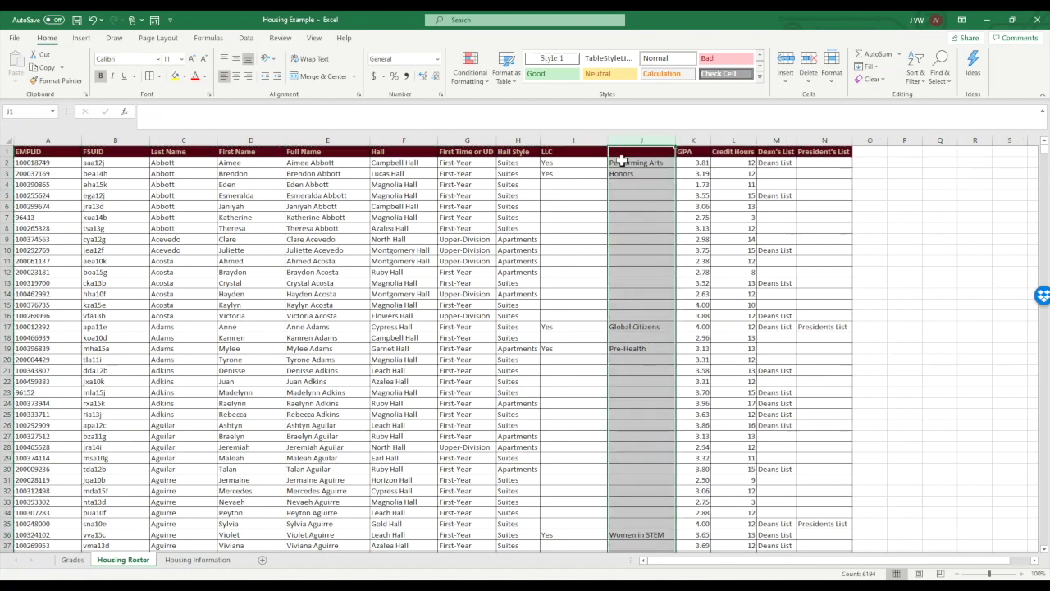
pyautogui.click(619, 151)
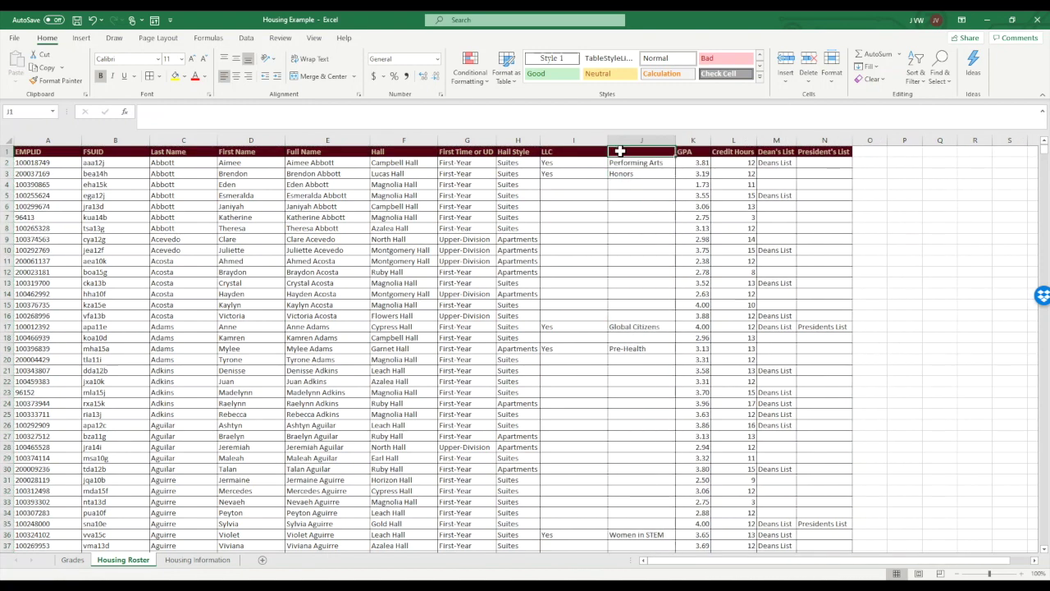
pyautogui.write('LLC')
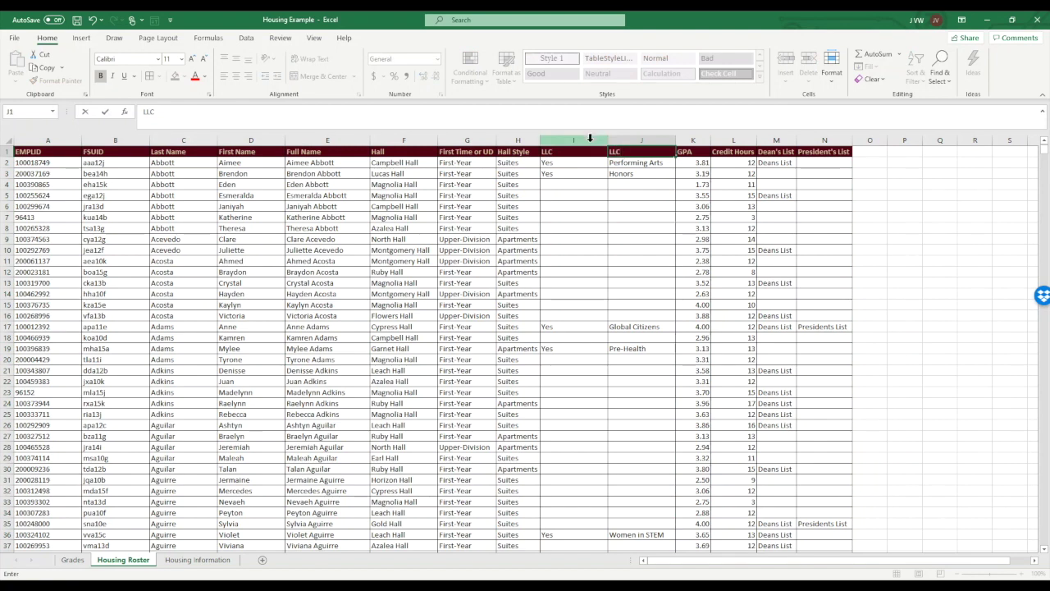
# - Delete the old Yes/No LLC column I
pyautogui.click(589, 139)
pyautogui.rightClick(589, 140)
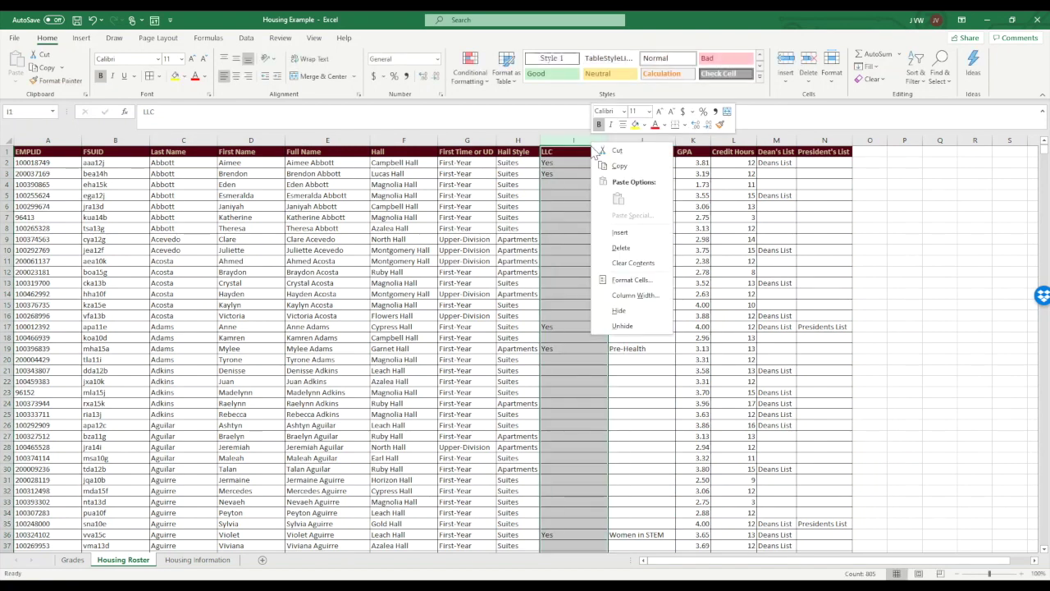
pyautogui.click(633, 251)
pyautogui.click(813, 208)
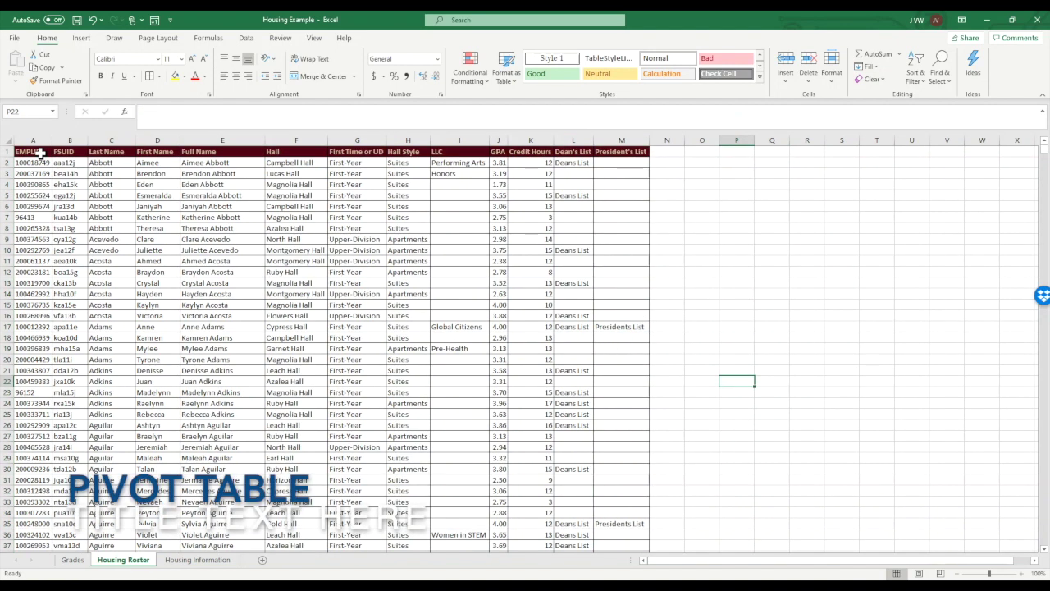
# - Select the Housing Roster data from A1 and start a PivotTable from it
pyautogui.click(40, 152)
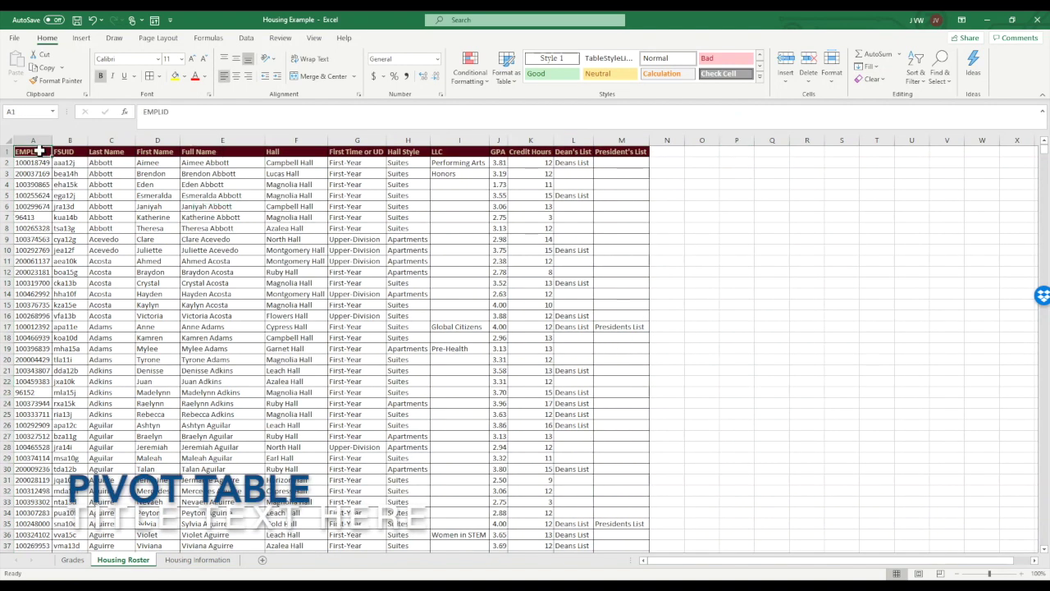
pyautogui.hotkey('ctrl', 'shift', 'Down')
pyautogui.hotkey('ctrl', 'shift', 'Right')
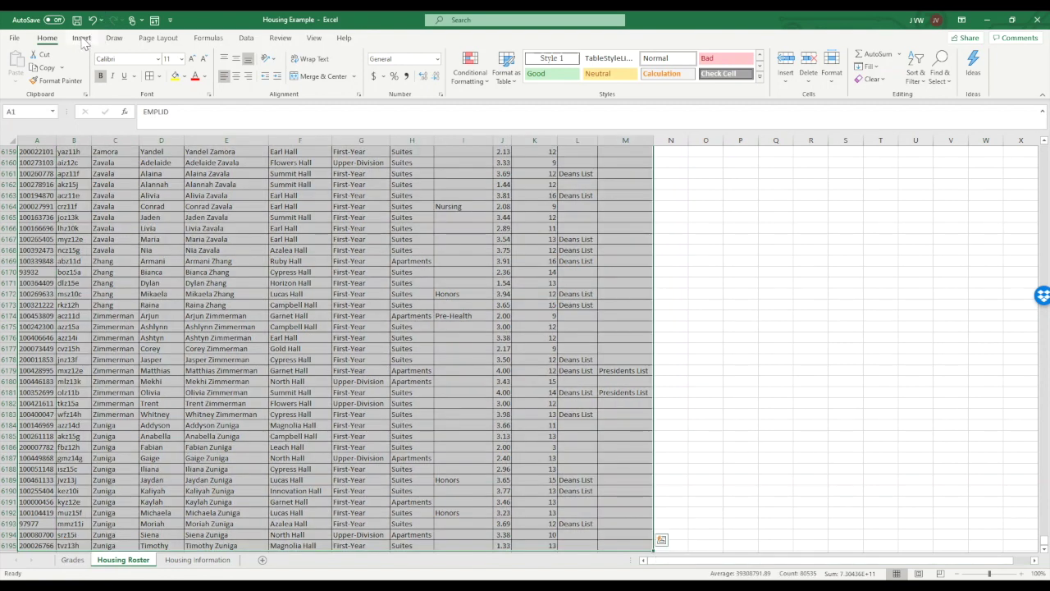
pyautogui.click(82, 38)
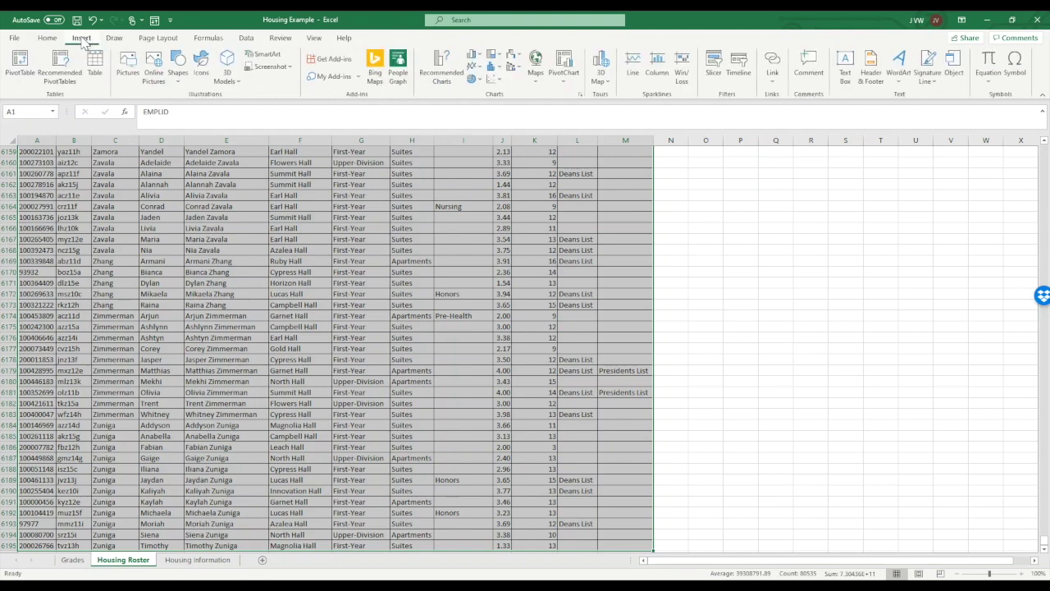
pyautogui.click(20, 66)
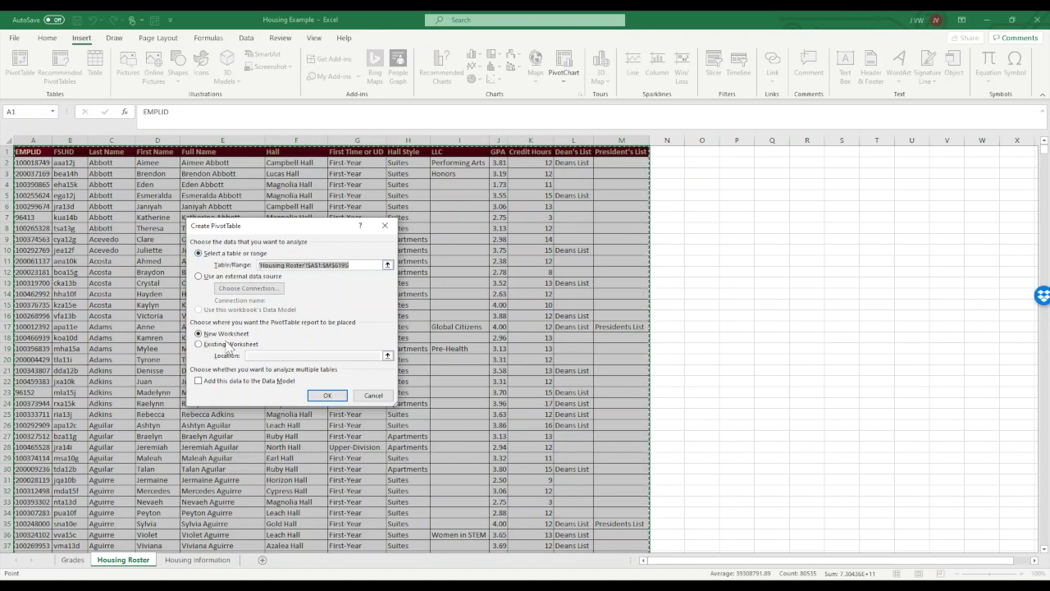
# - Create the PivotTable on a new sheet with Hall as rows and Sum of GPA as values
pyautogui.click(328, 395)
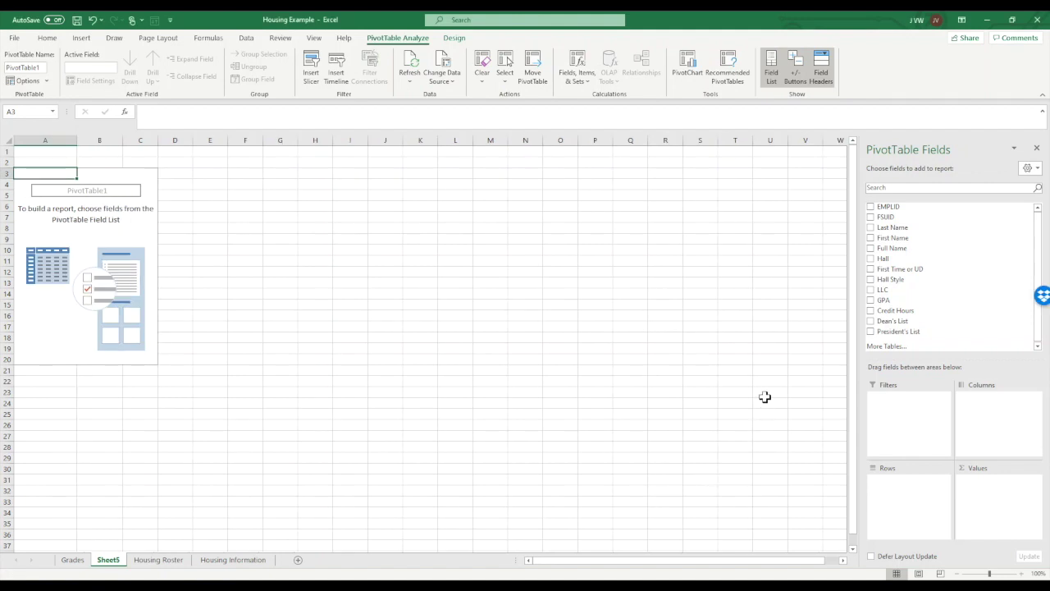
pyautogui.click(871, 259)
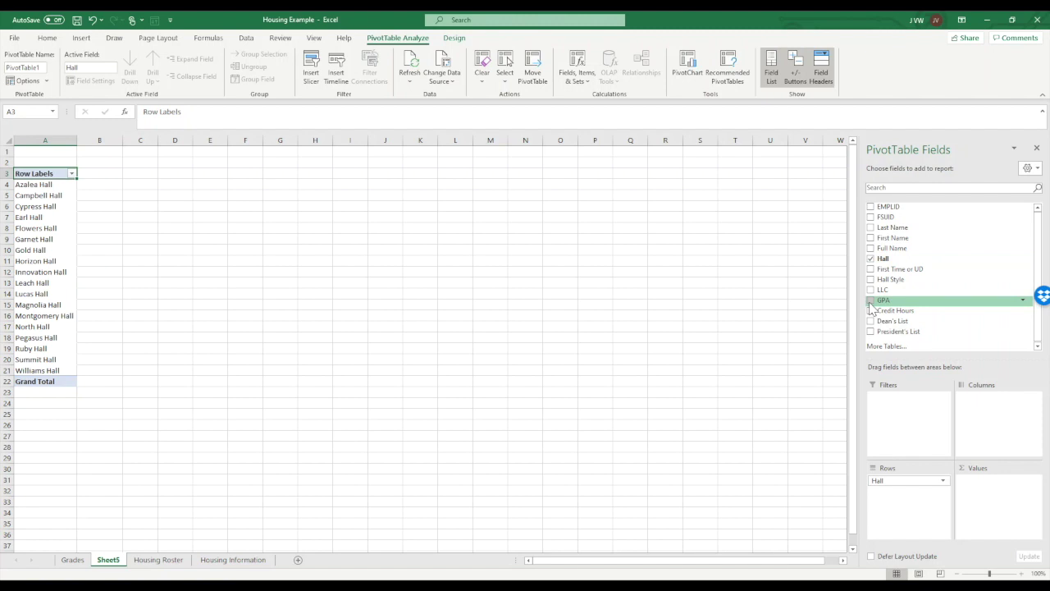
pyautogui.click(870, 300)
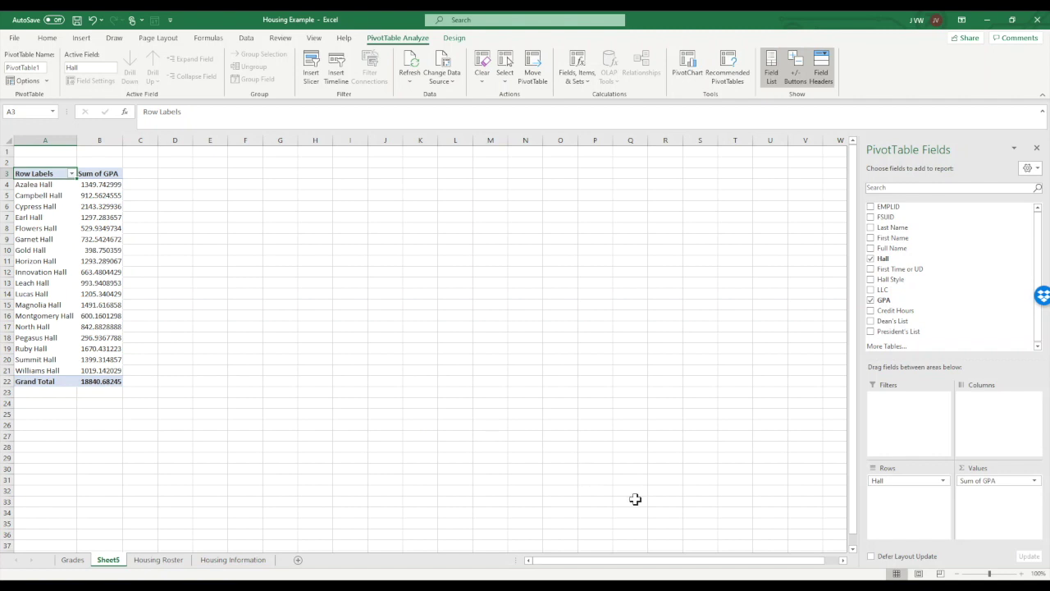
pyautogui.click(1036, 482)
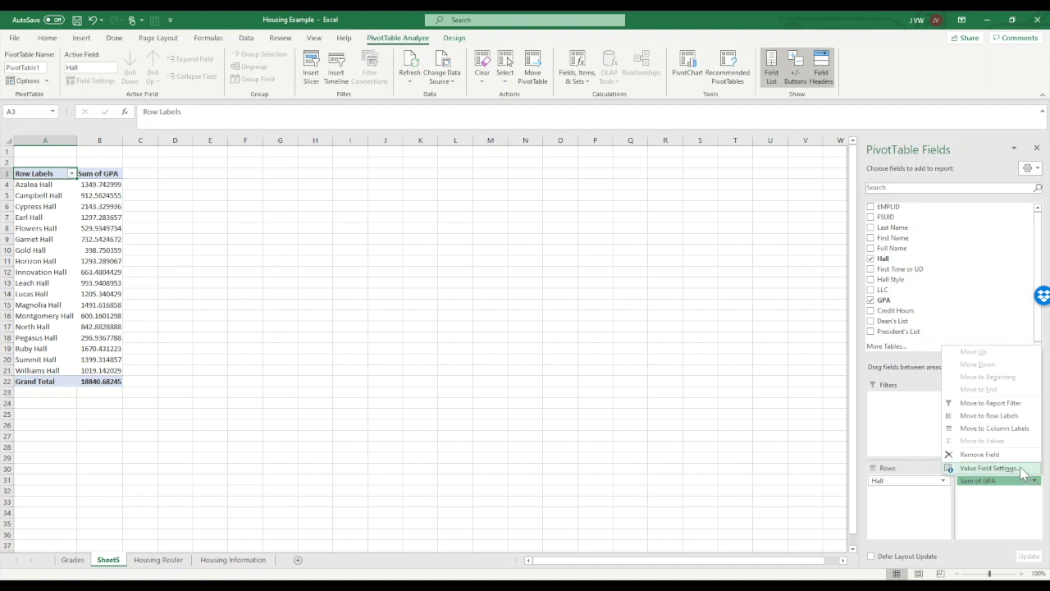
# - Summarize GPA as Average, formatted as Number with 2 decimals
pyautogui.click(1018, 468)
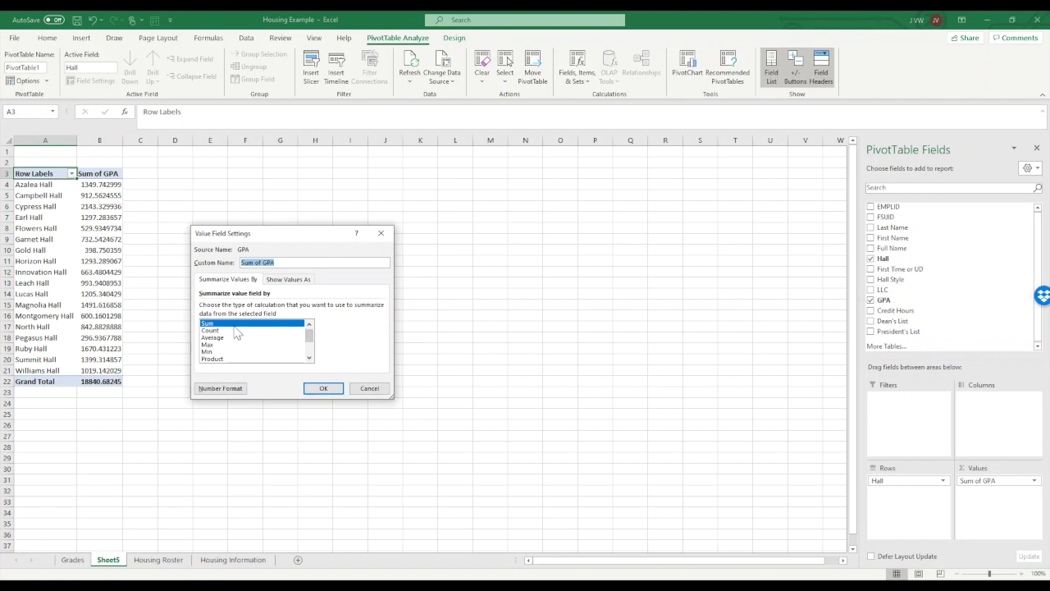
pyautogui.click(218, 337)
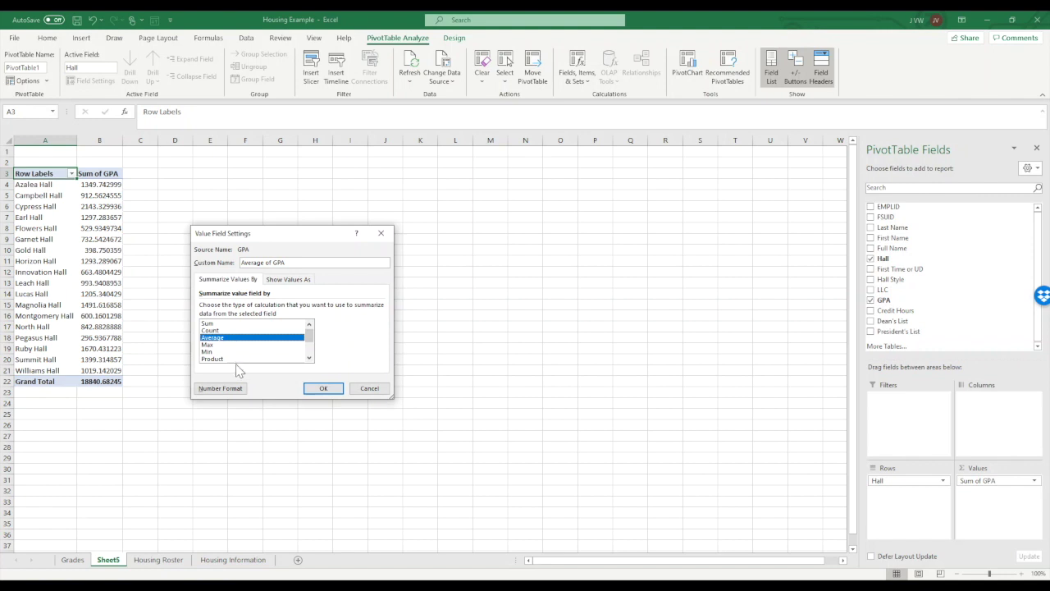
pyautogui.click(232, 390)
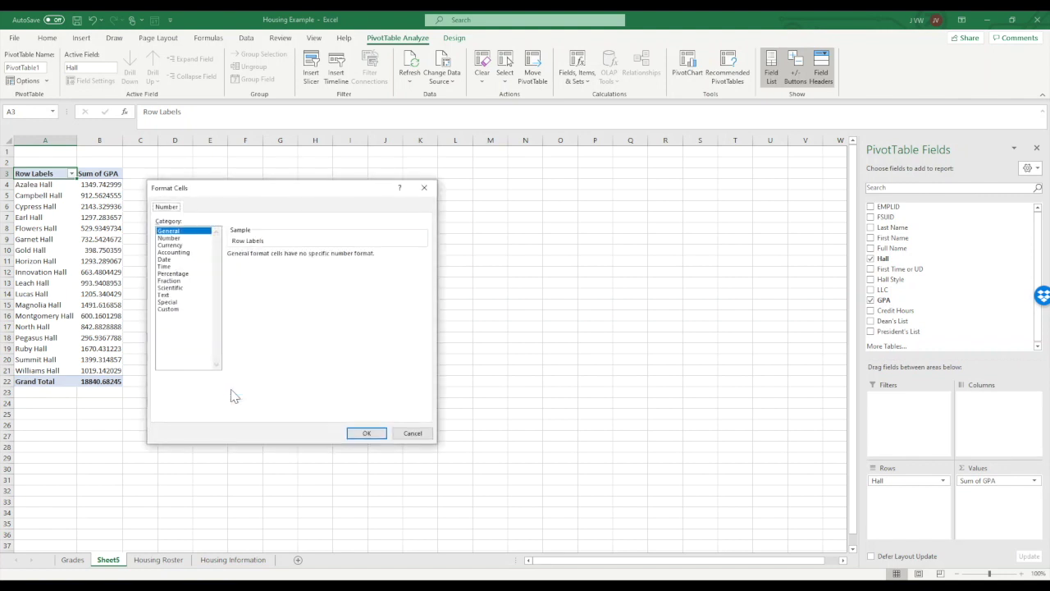
pyautogui.click(170, 238)
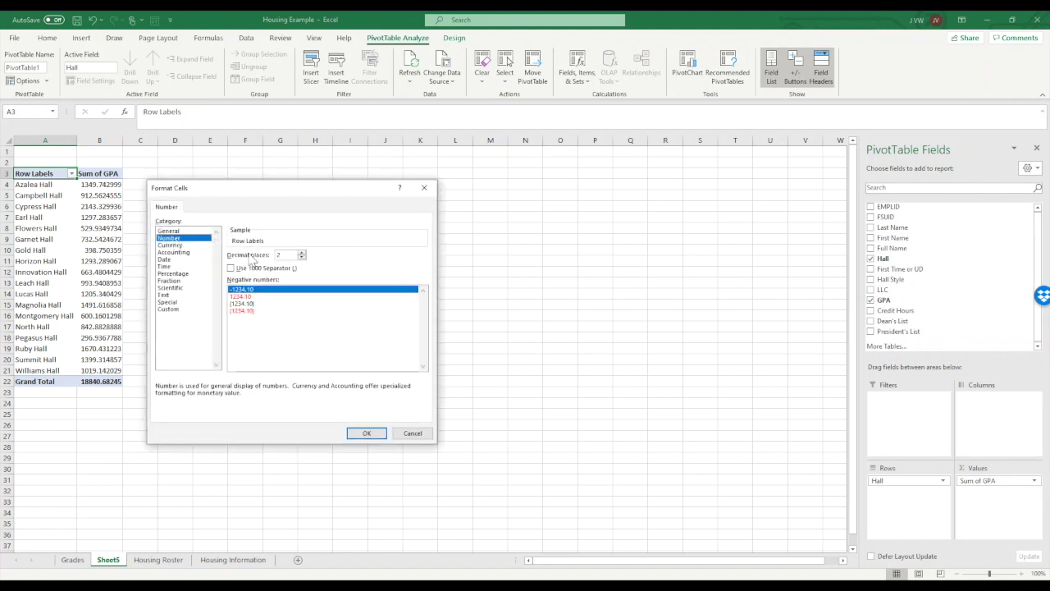
pyautogui.click(379, 434)
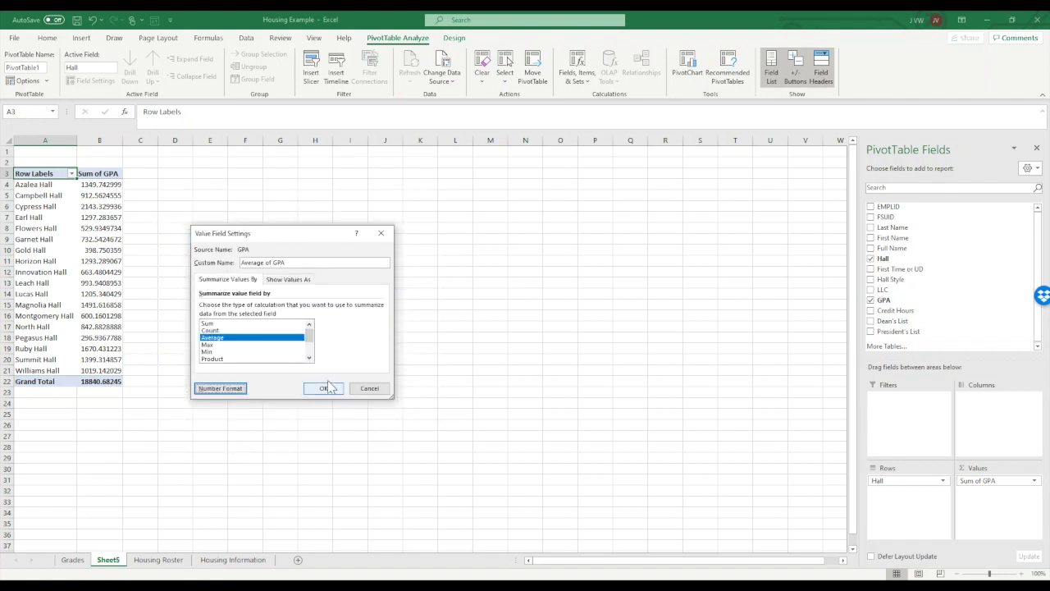
pyautogui.click(324, 390)
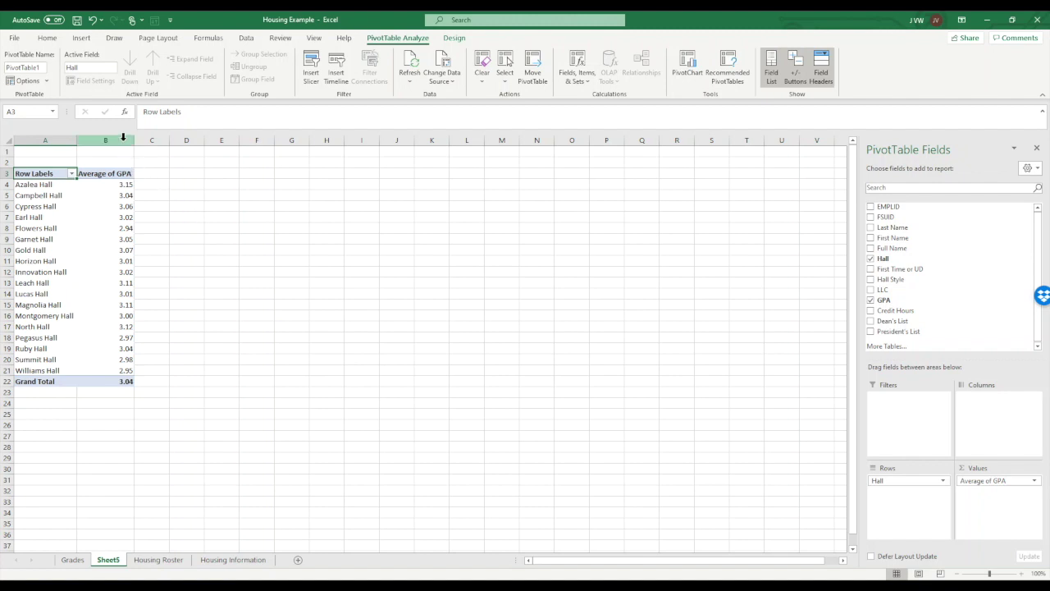
pyautogui.click(128, 173)
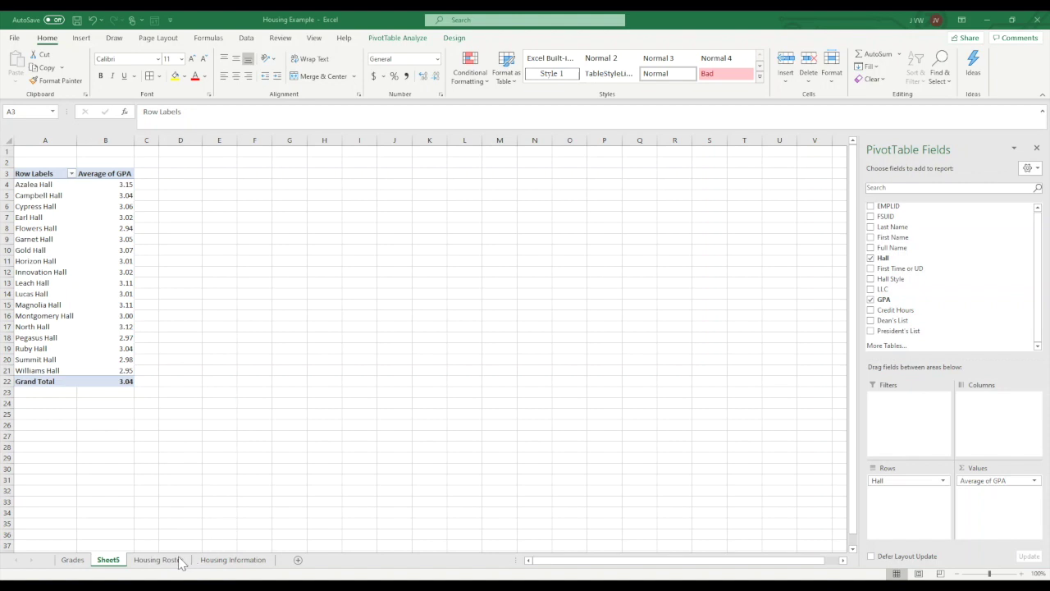
pyautogui.click(154, 561)
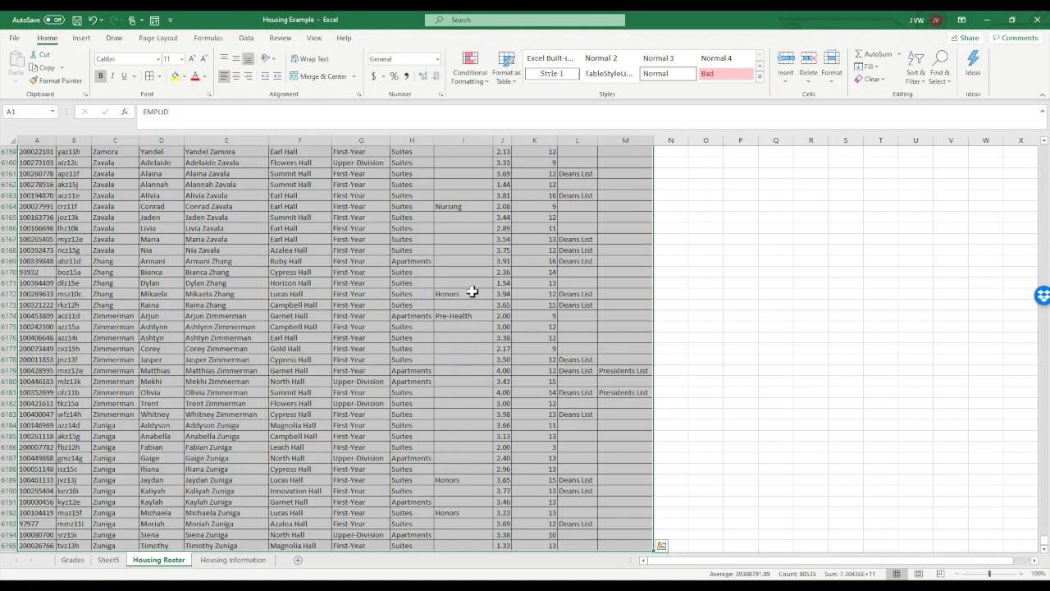
pyautogui.click(117, 565)
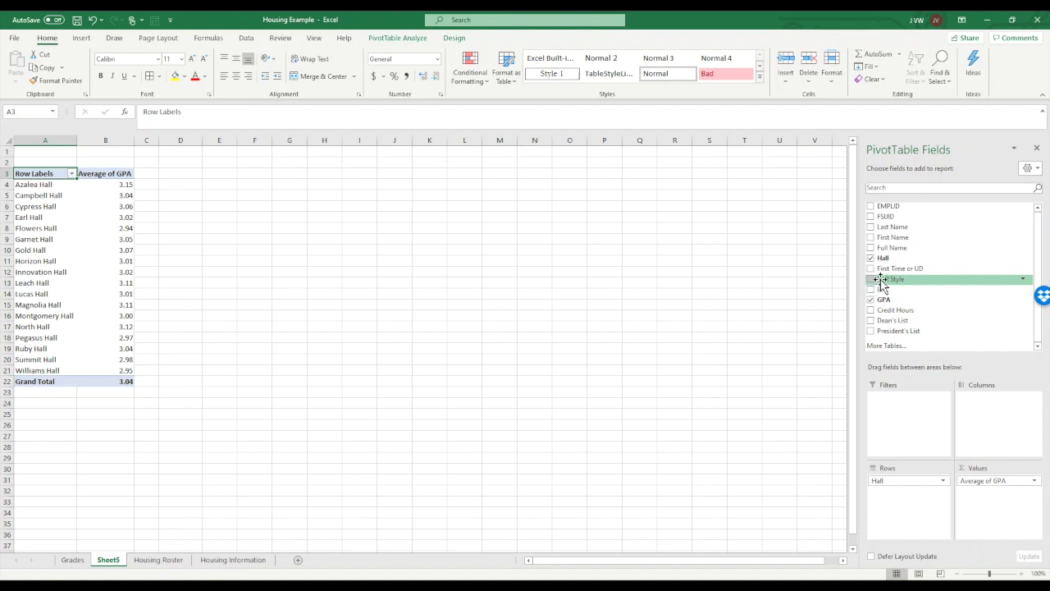
# - Add Hall Style as a report filter and filter to Apartments, then to Suites
pyautogui.moveTo(872, 282); pyautogui.dragTo(892, 416)
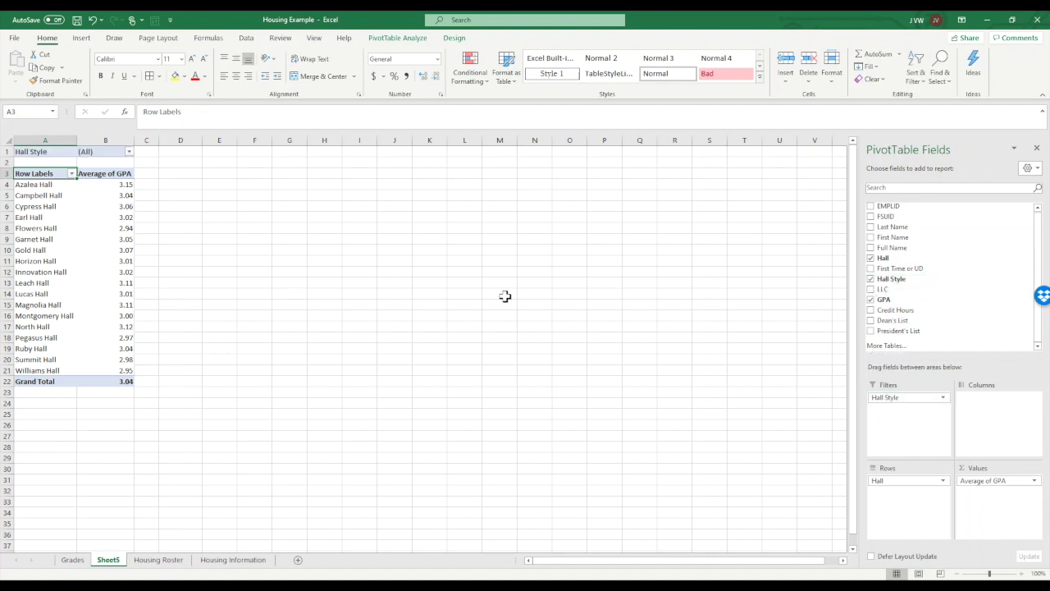
pyautogui.click(129, 152)
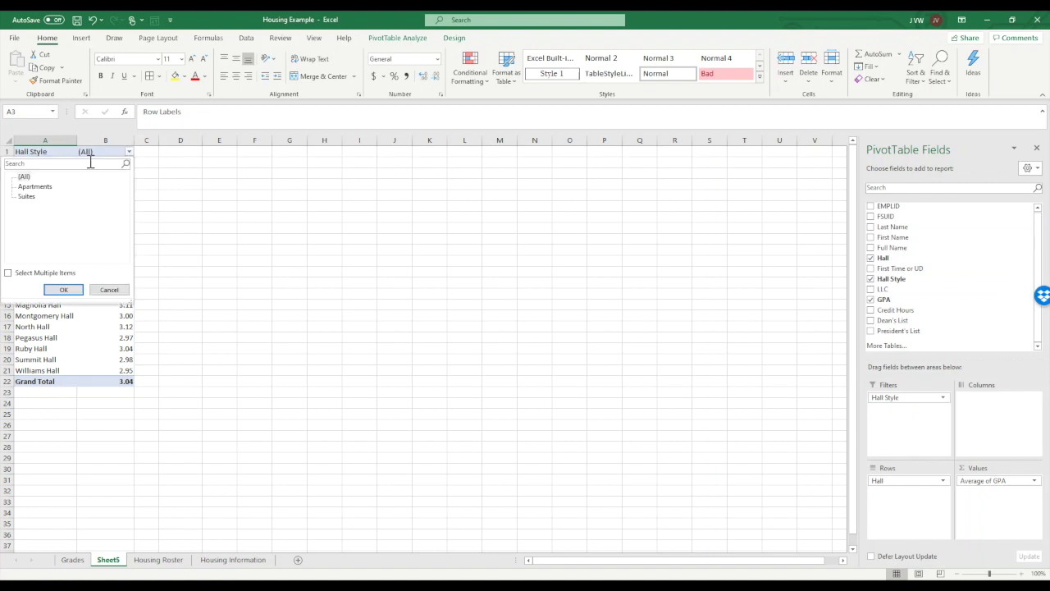
pyautogui.click(41, 188)
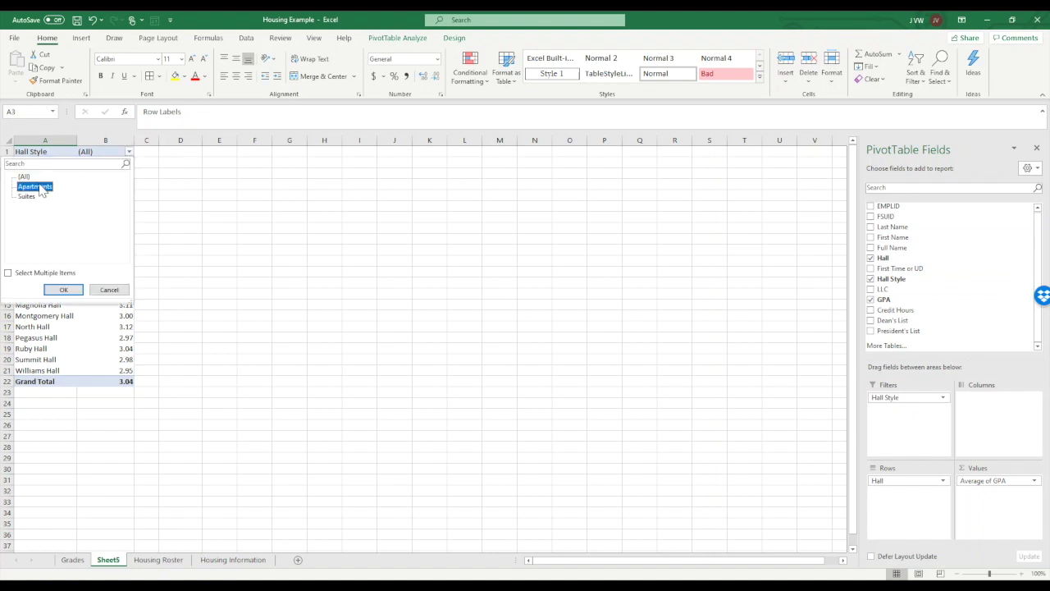
pyautogui.click(63, 289)
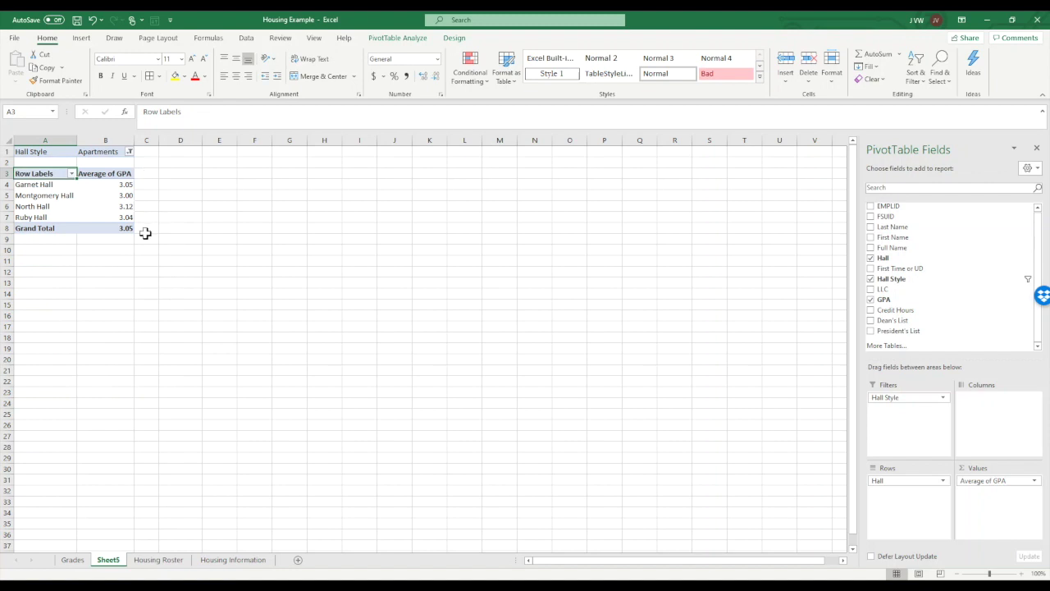
pyautogui.click(129, 151)
pyautogui.click(27, 197)
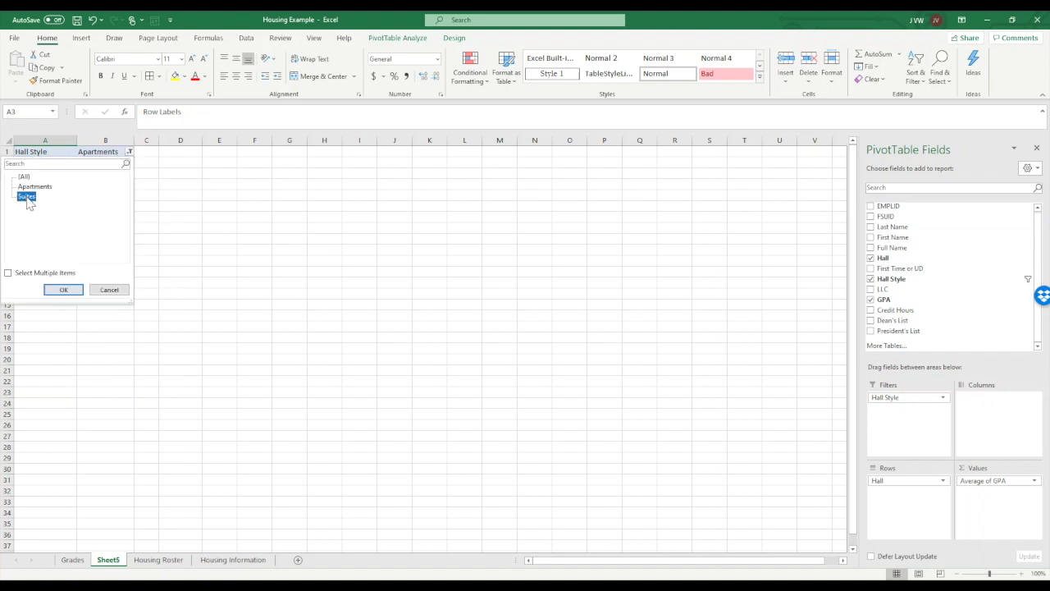
pyautogui.click(63, 289)
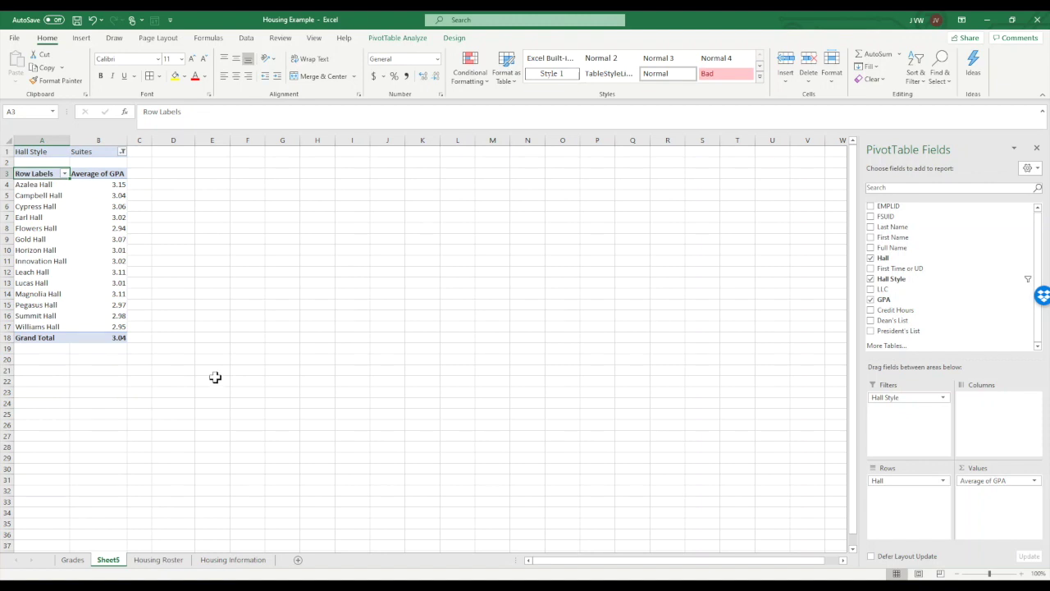
# - Filter Hall Style to both Apartments and Suites, then move Hall Style into Columns
pyautogui.click(122, 152)
pyautogui.click(37, 274)
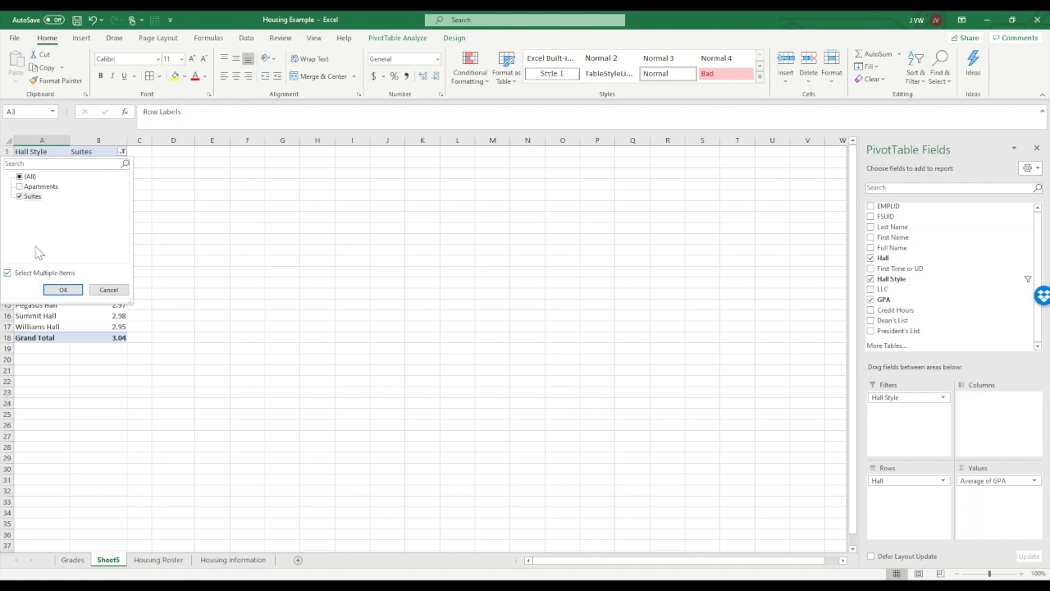
pyautogui.click(37, 186)
pyautogui.click(64, 290)
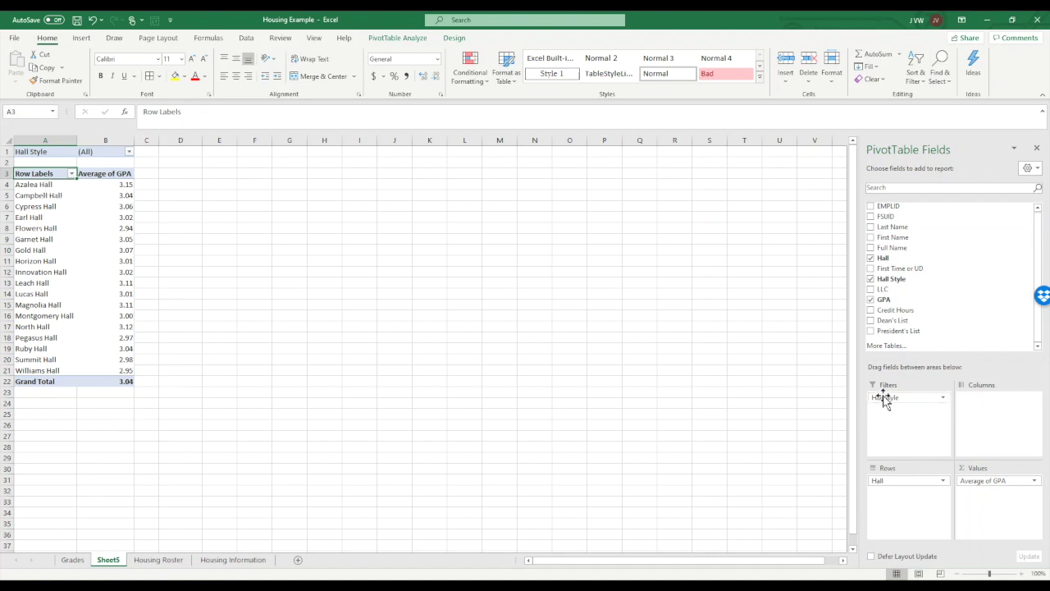
pyautogui.moveTo(884, 399); pyautogui.dragTo(989, 427)
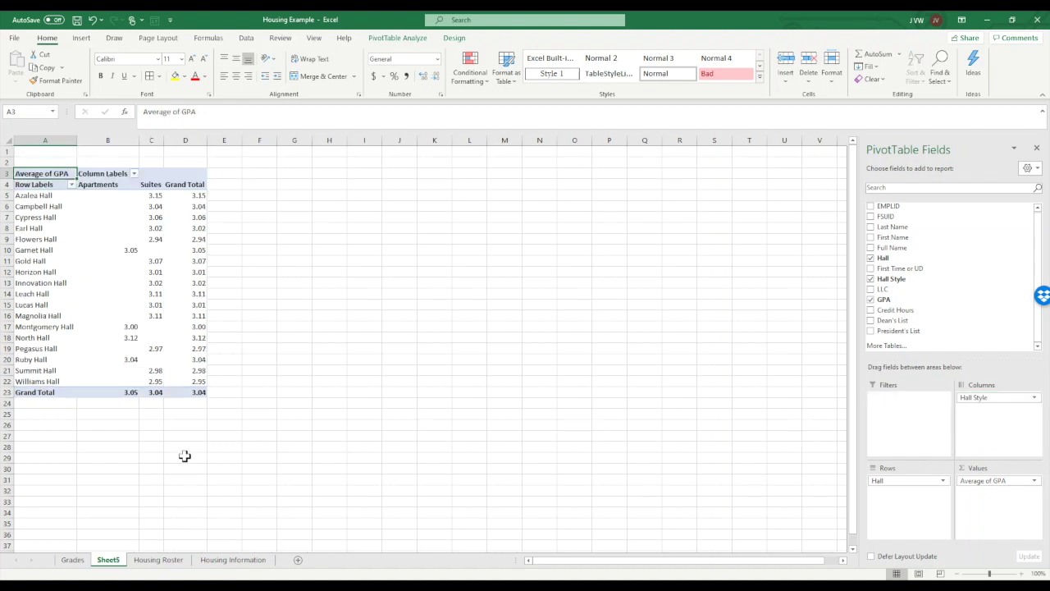
# - Remove Hall Style from the hall GPA pivot's columns
pyautogui.moveTo(110, 390)
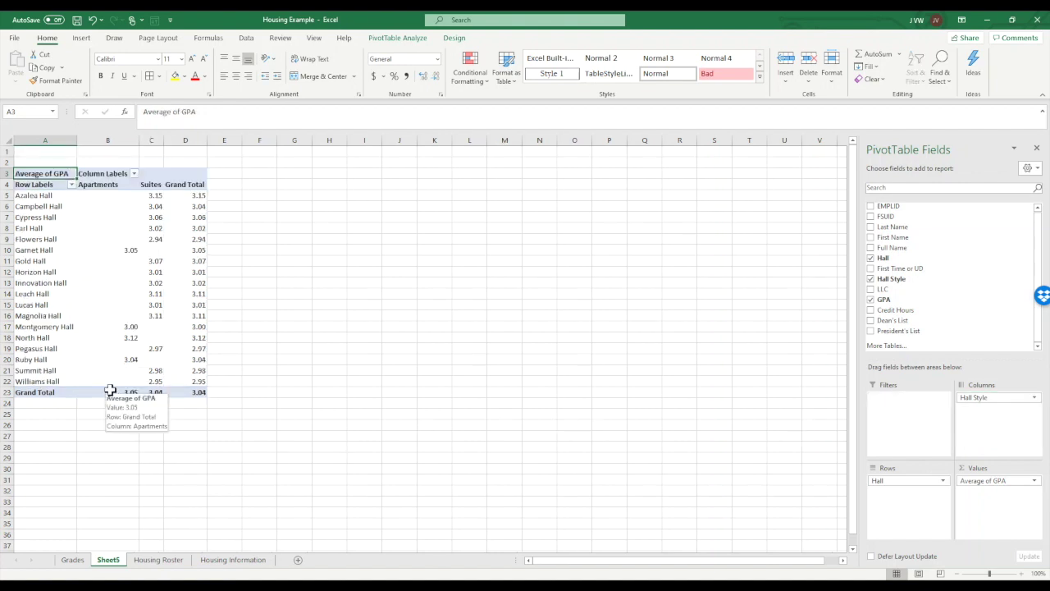
pyautogui.moveTo(164, 395)
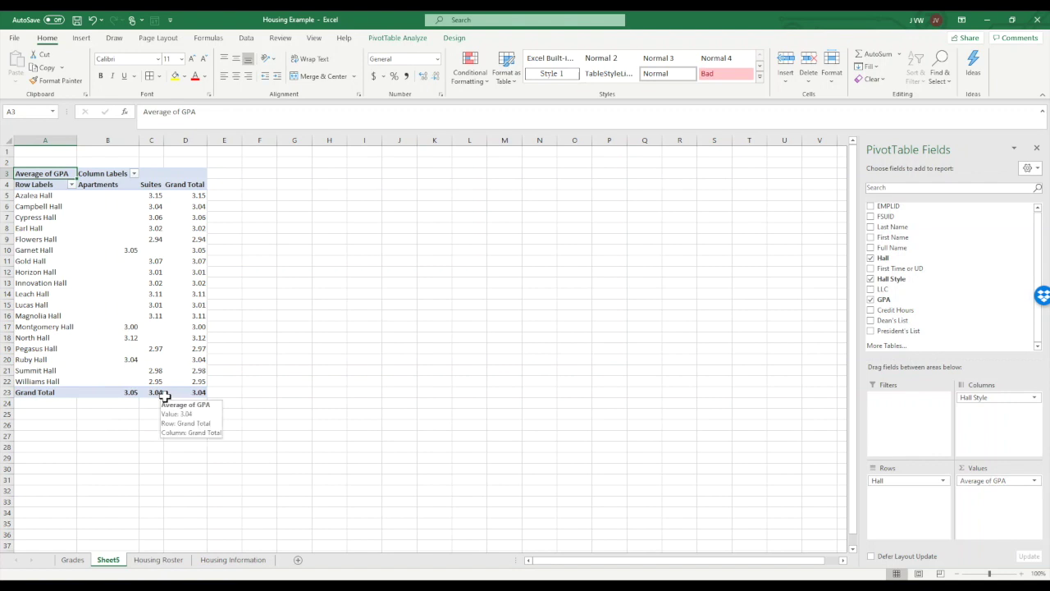
pyautogui.moveTo(968, 399); pyautogui.dragTo(1006, 424)
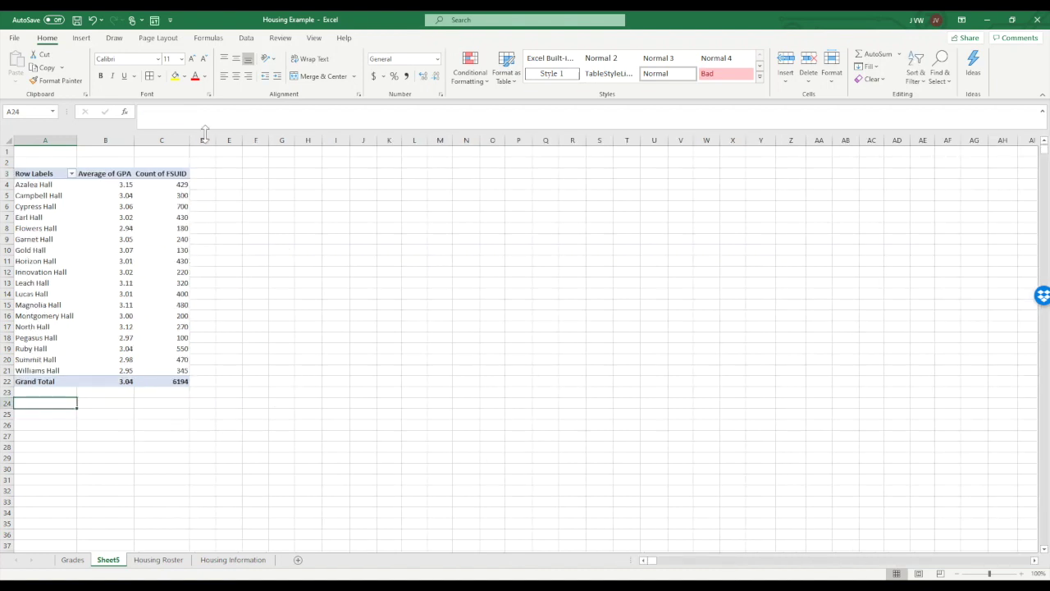
# - Create a second PivotTable at Sheet5!A24 from Housing Roster range A1:M6195
pyautogui.click(81, 38)
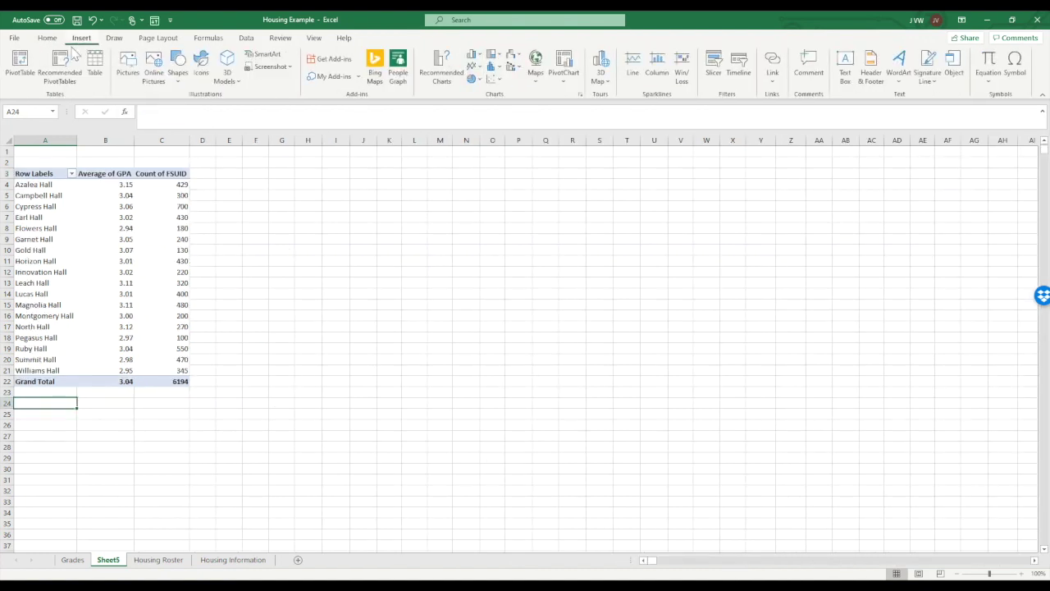
pyautogui.click(20, 60)
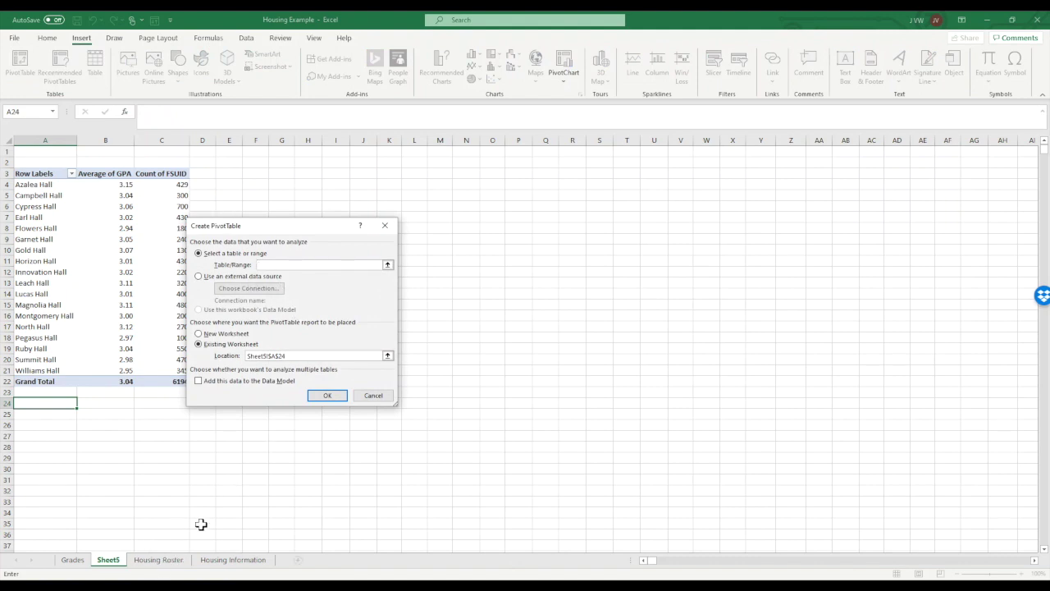
pyautogui.click(159, 562)
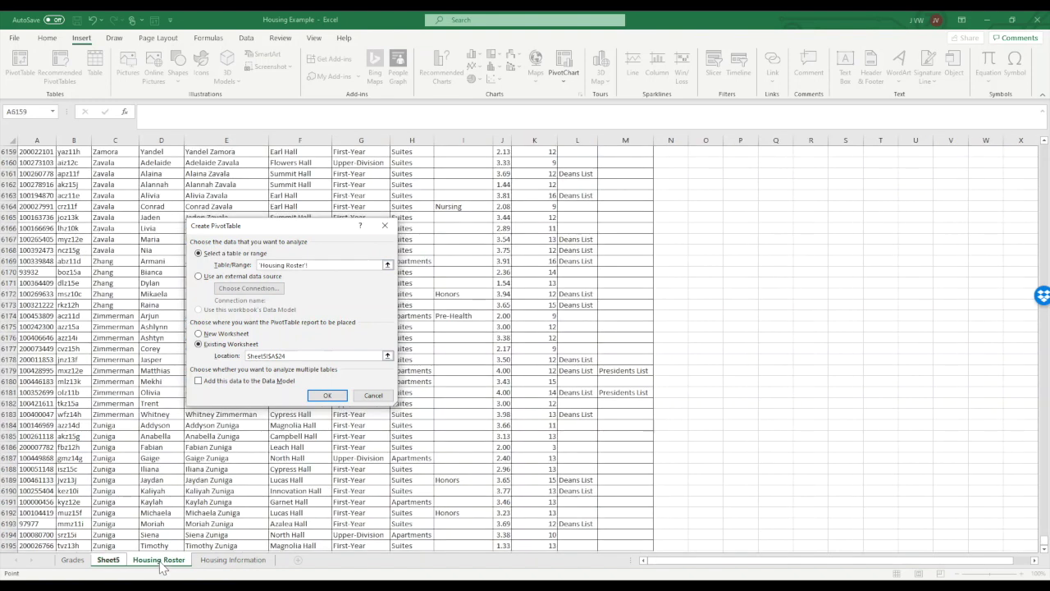
pyautogui.click(630, 545)
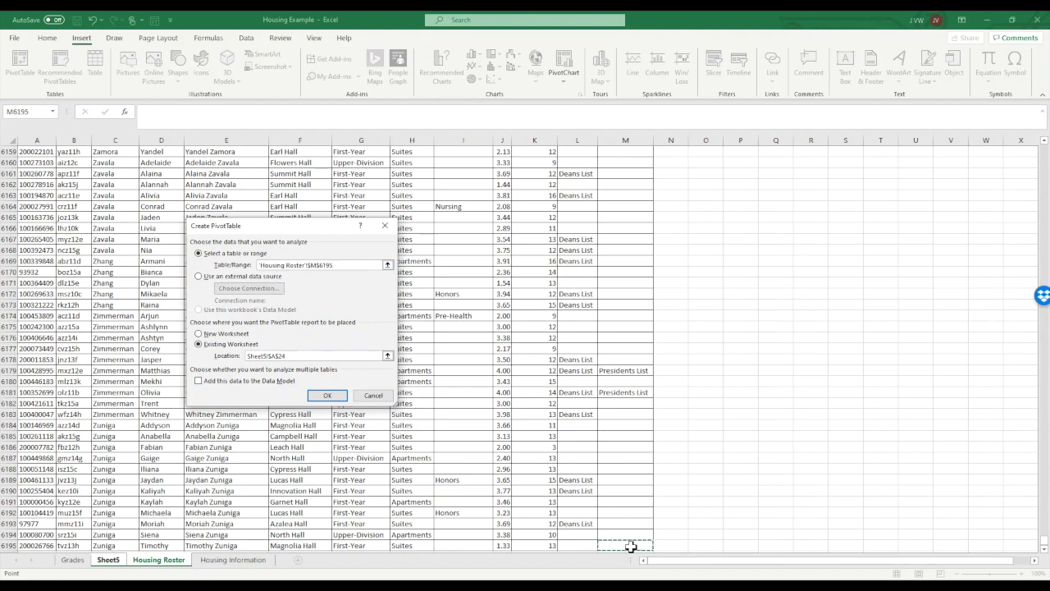
pyautogui.hotkey('ctrl', 'shift', 'Home')
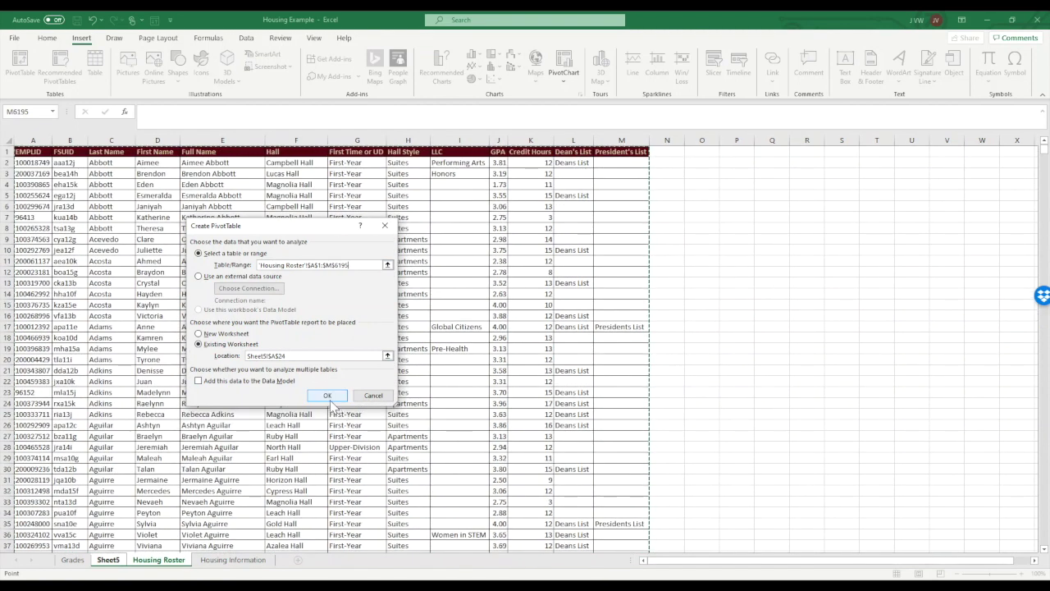
pyautogui.click(327, 396)
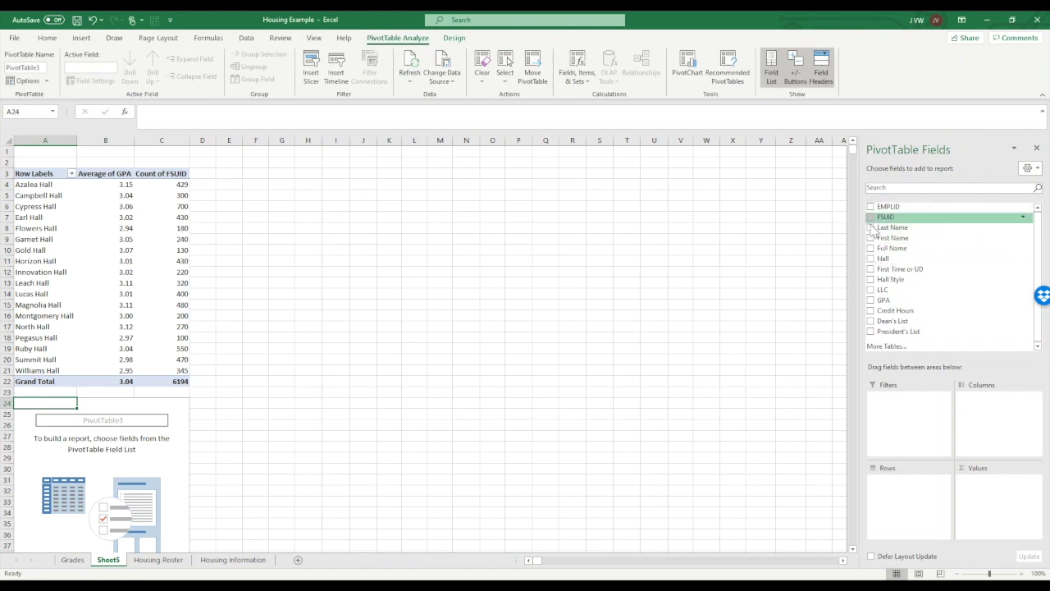
# - Build the new pivot with Hall Style as rows and Average of GPA as values
pyautogui.click(870, 279)
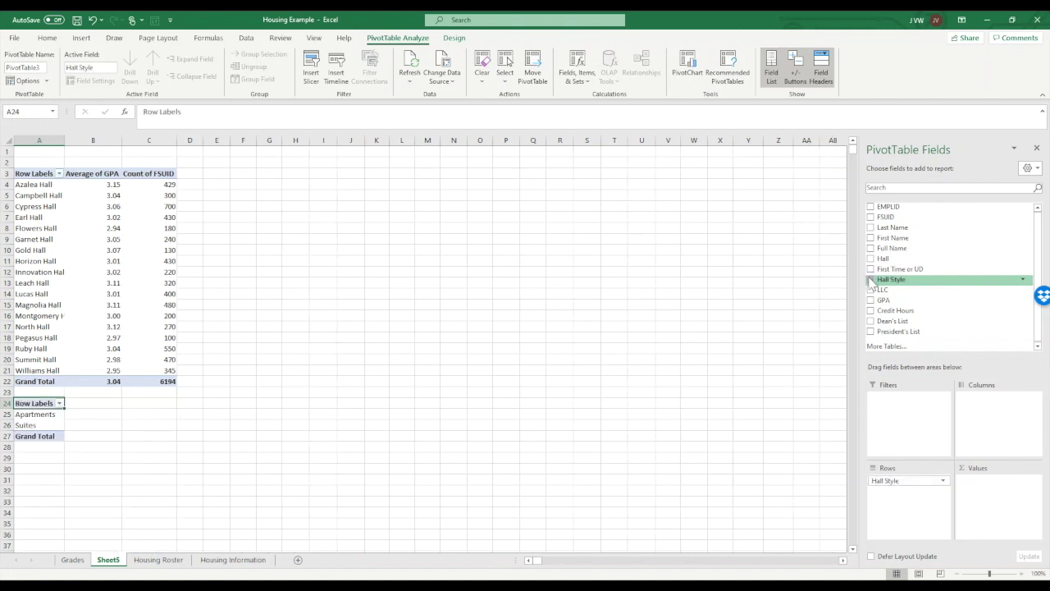
pyautogui.moveTo(882, 300); pyautogui.dragTo(993, 509)
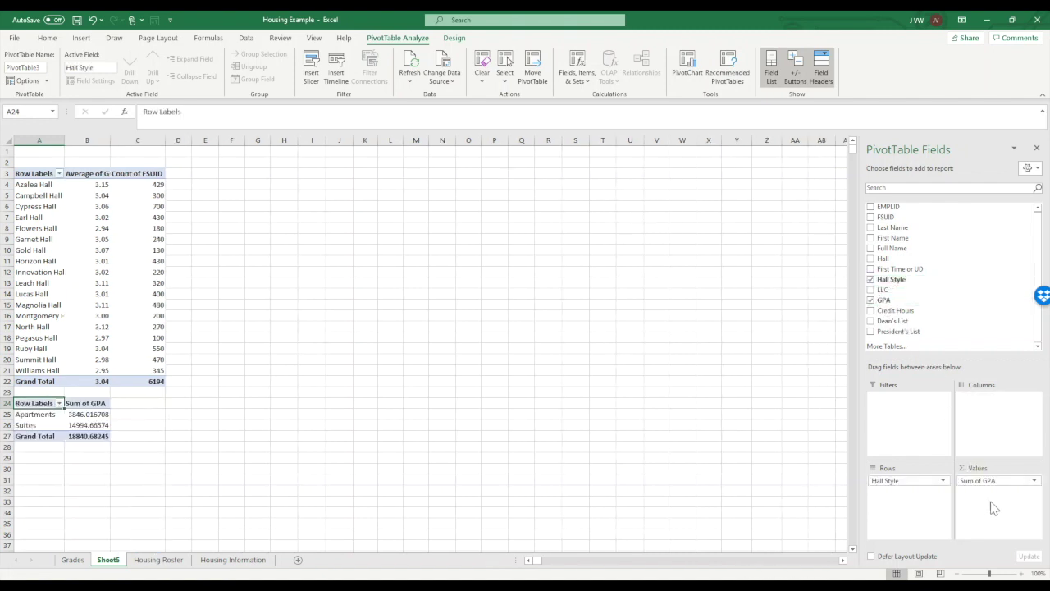
pyautogui.click(1035, 481)
pyautogui.click(1001, 477)
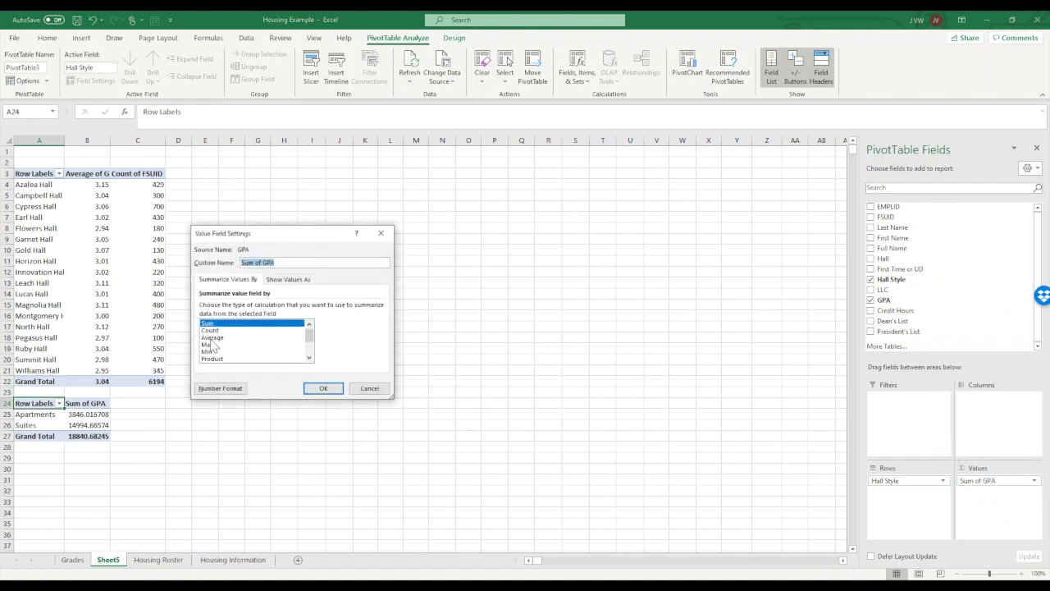
pyautogui.click(210, 337)
pyautogui.click(323, 388)
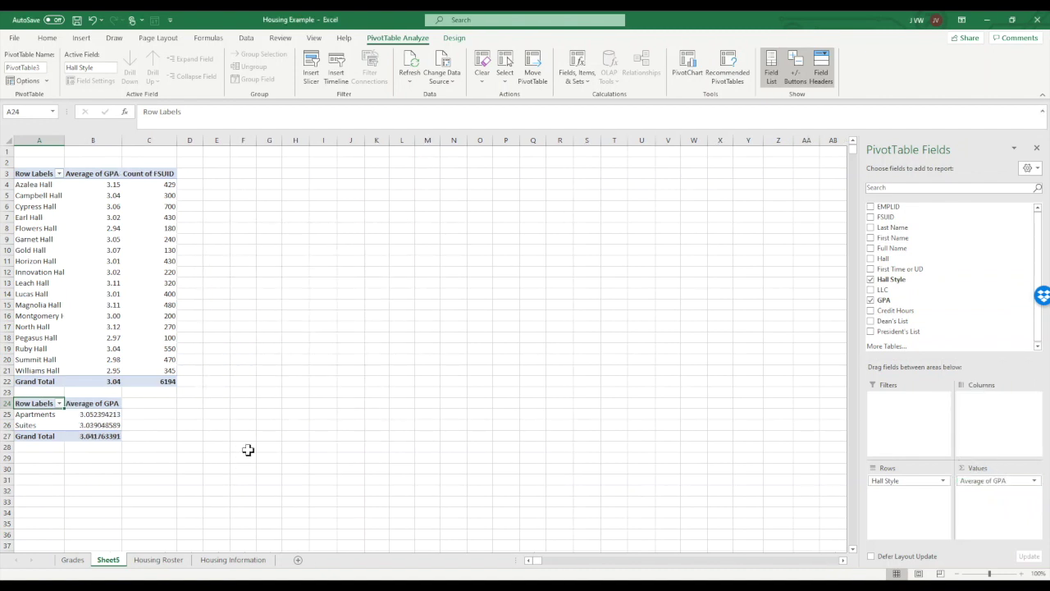
# - Format the Average of GPA values as Number with 2 decimals
pyautogui.click(1035, 480)
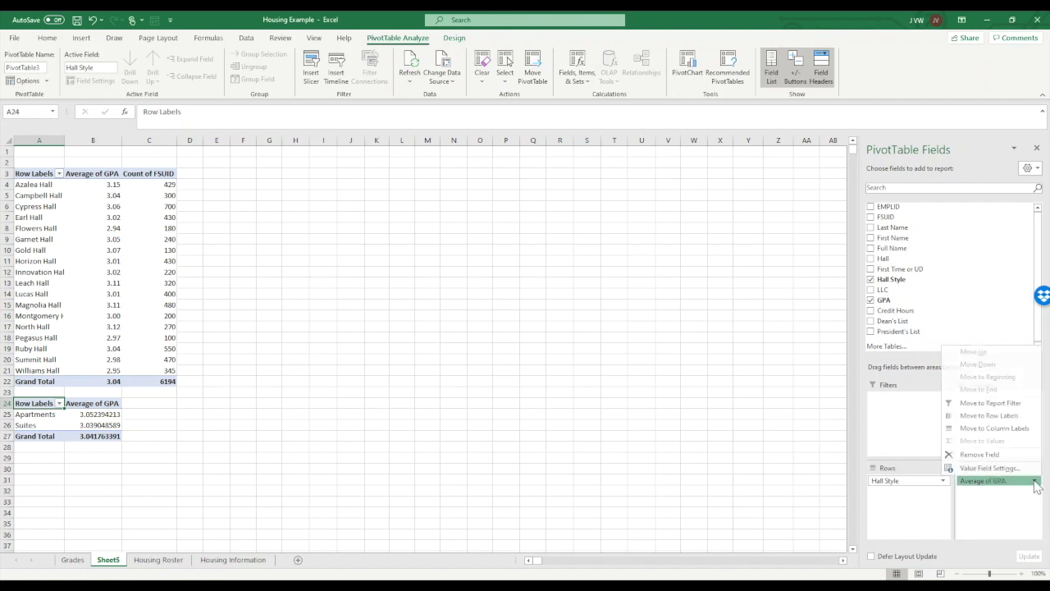
pyautogui.click(997, 471)
pyautogui.click(232, 391)
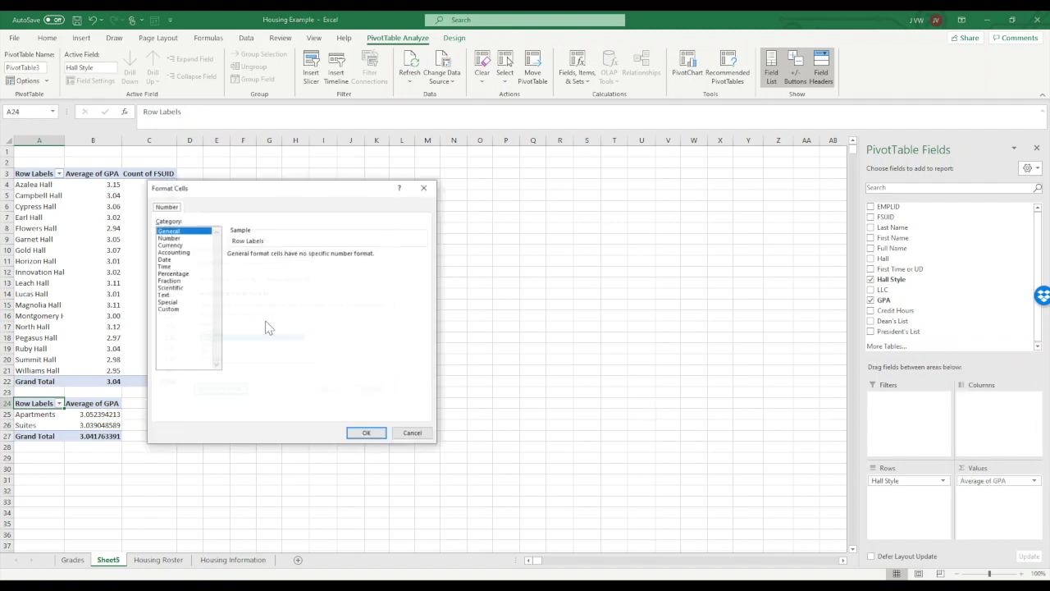
pyautogui.click(168, 237)
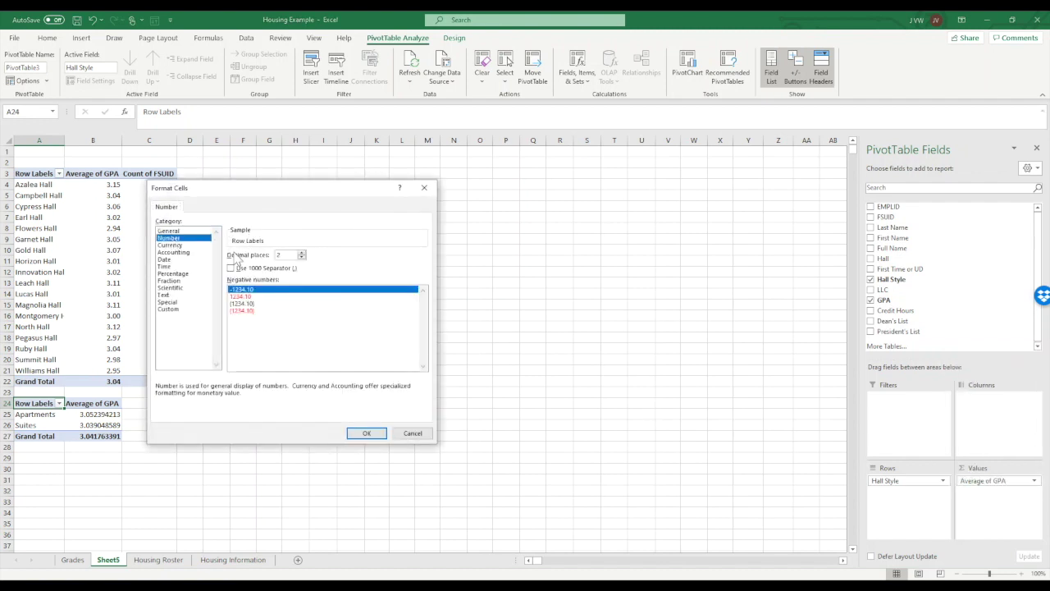
pyautogui.click(367, 432)
pyautogui.click(323, 388)
pyautogui.click(238, 467)
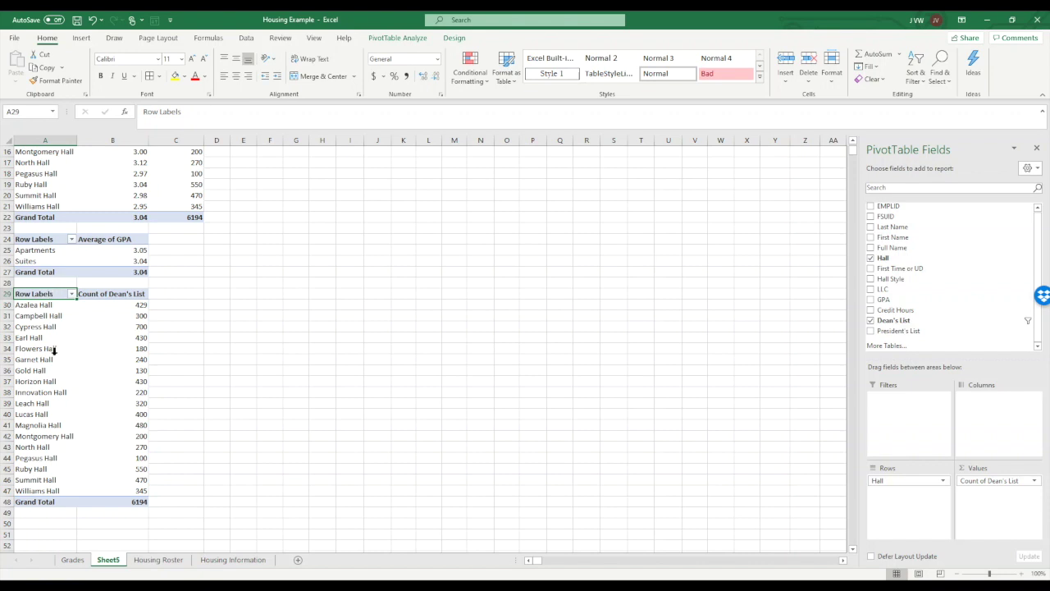
# - On Housing Roster, insert a blank column M before the President's List column
pyautogui.click(164, 560)
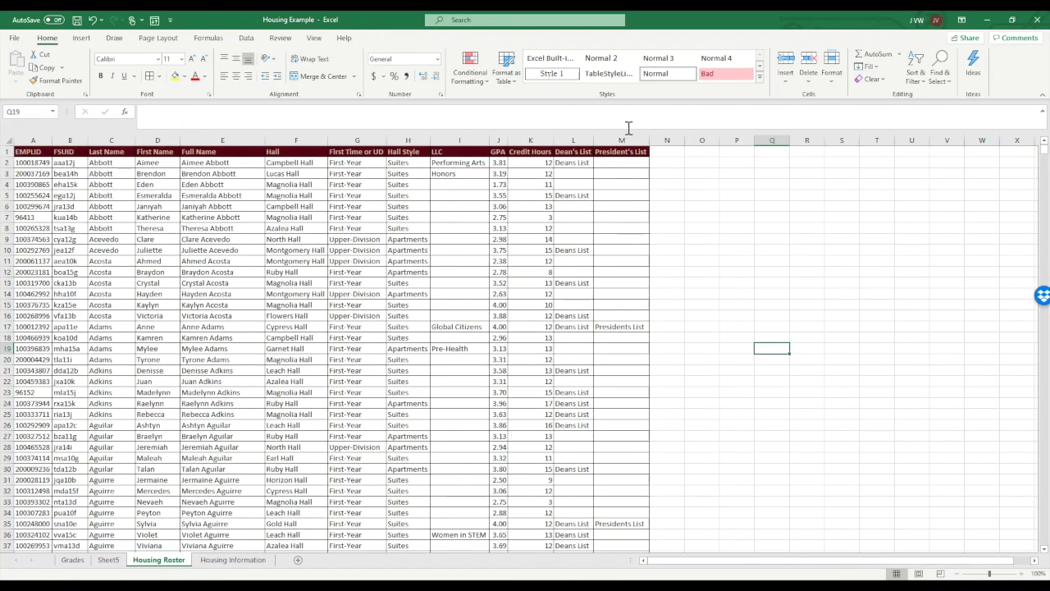
pyautogui.click(572, 171)
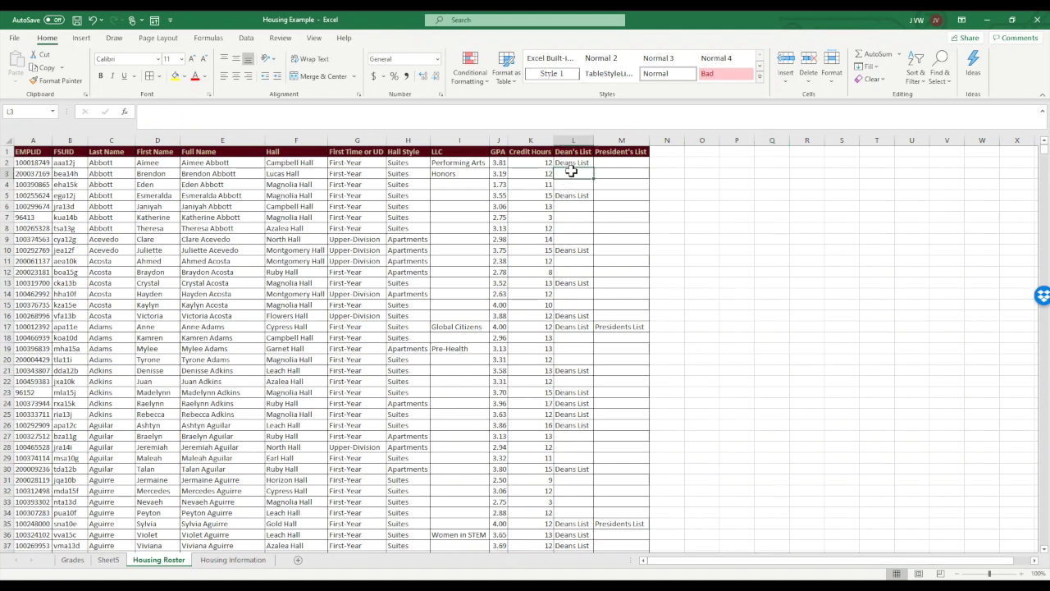
pyautogui.click(573, 162)
pyautogui.click(576, 194)
pyautogui.click(621, 140)
pyautogui.rightClick(617, 141)
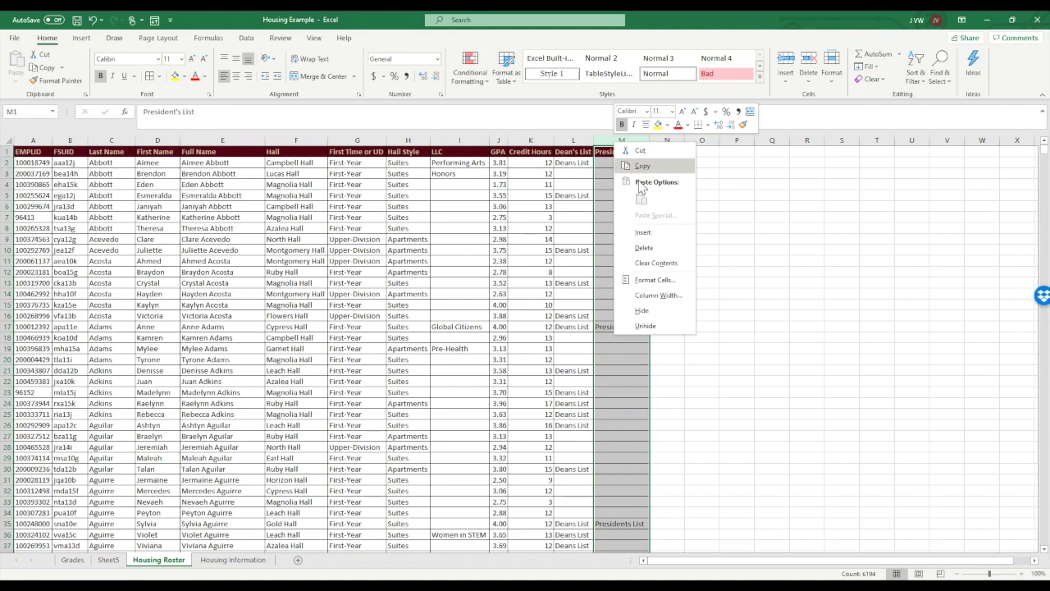
pyautogui.click(642, 233)
# - Head column M 'Dean's List' and fill it down with =IF(L2="Deans List",1,0)
pyautogui.click(610, 152)
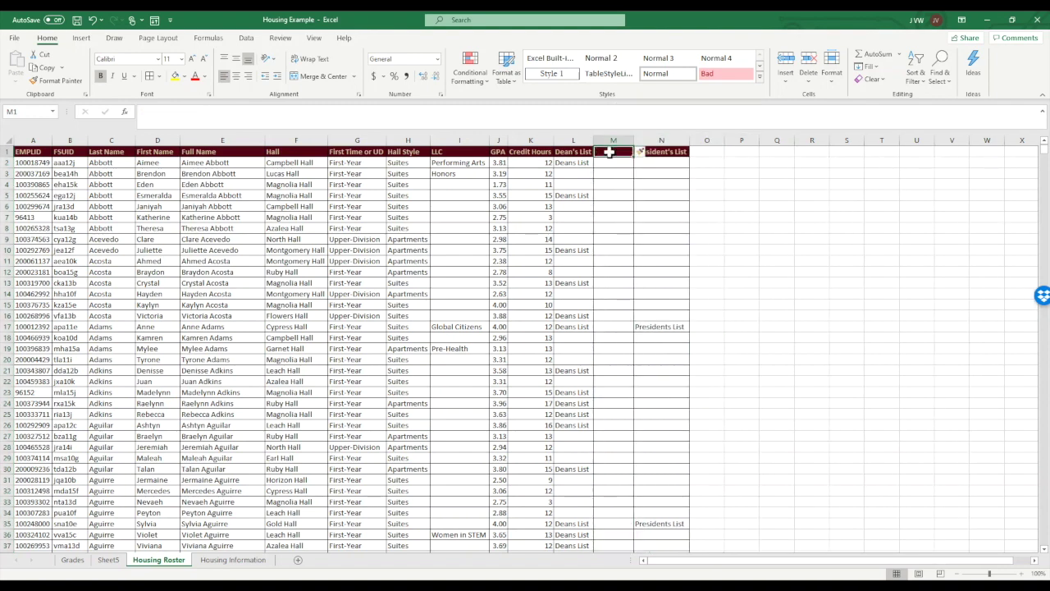
pyautogui.write('Dea')
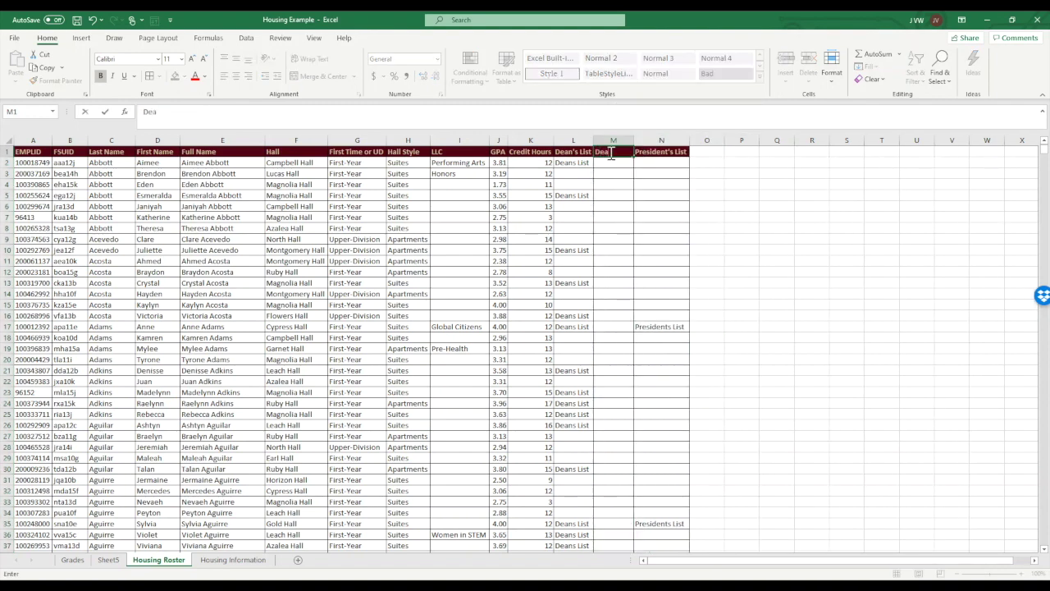
pyautogui.write("n's List")
pyautogui.press('Return')
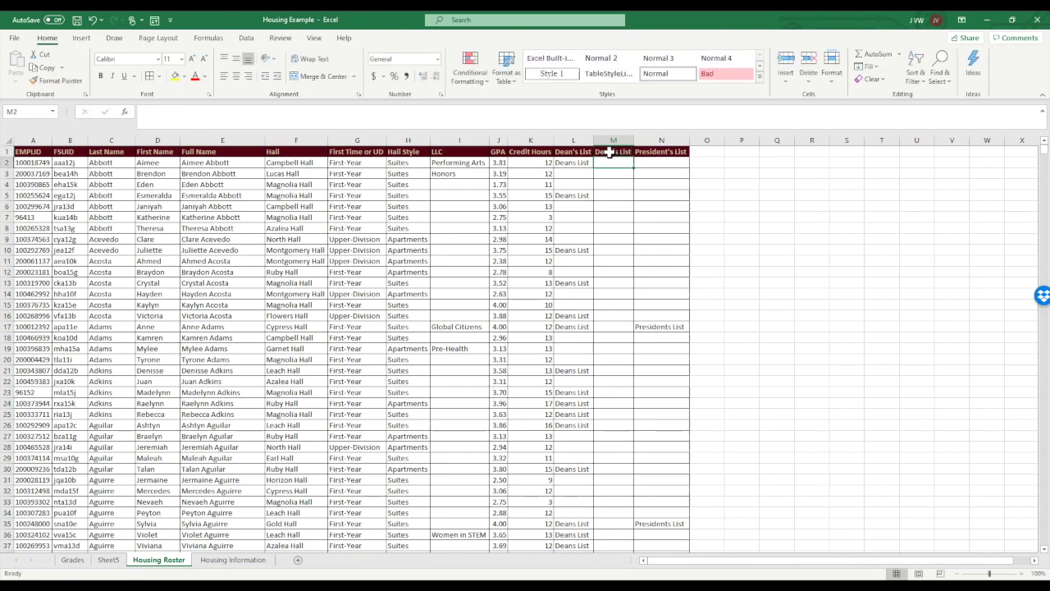
pyautogui.write('=IF')
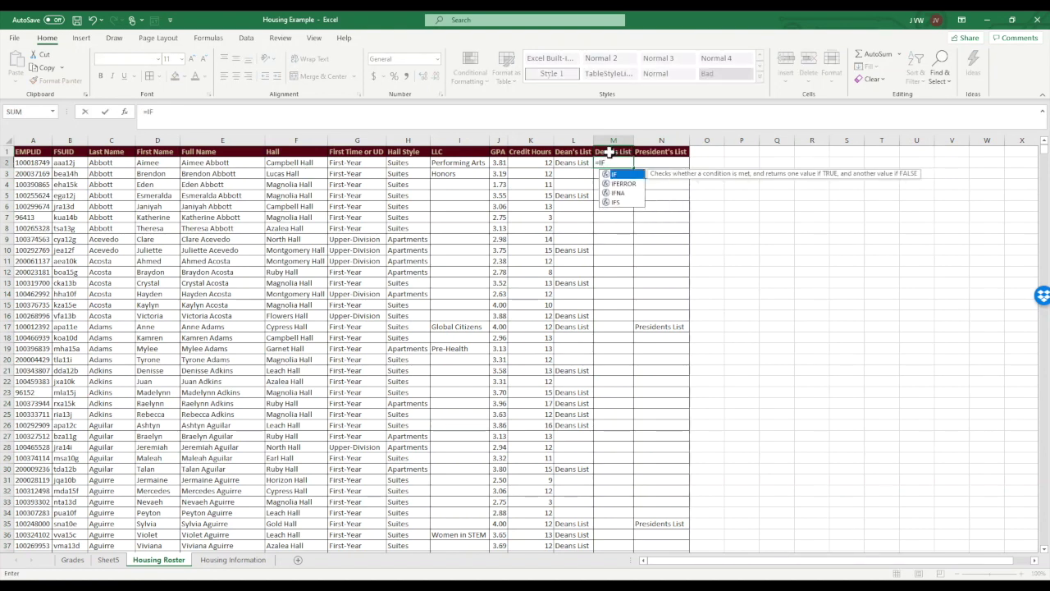
pyautogui.write('(')
pyautogui.click(579, 163)
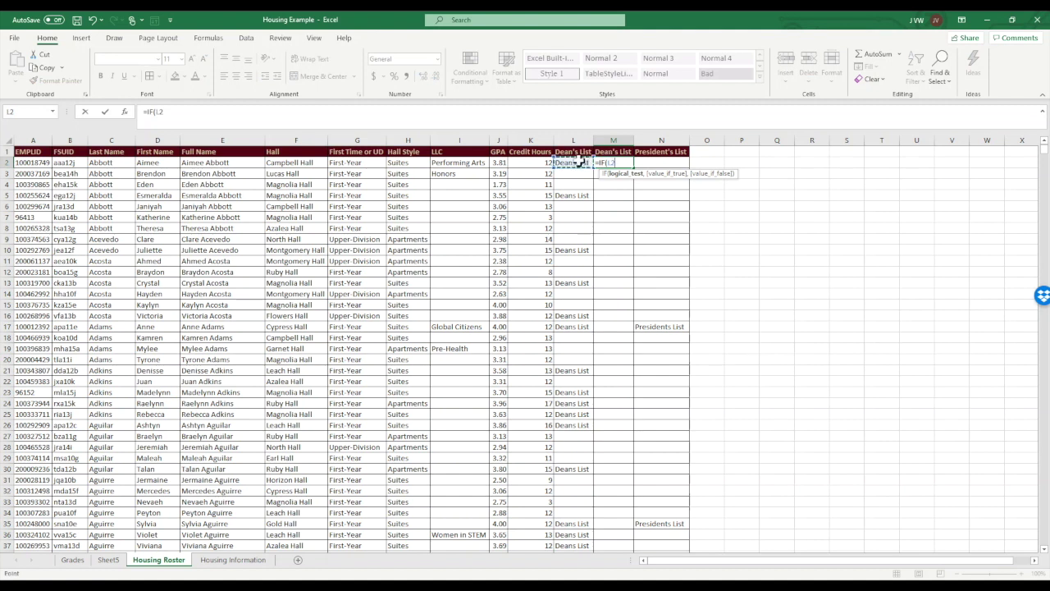
pyautogui.write('=')
pyautogui.write('"Deans List",1,0')
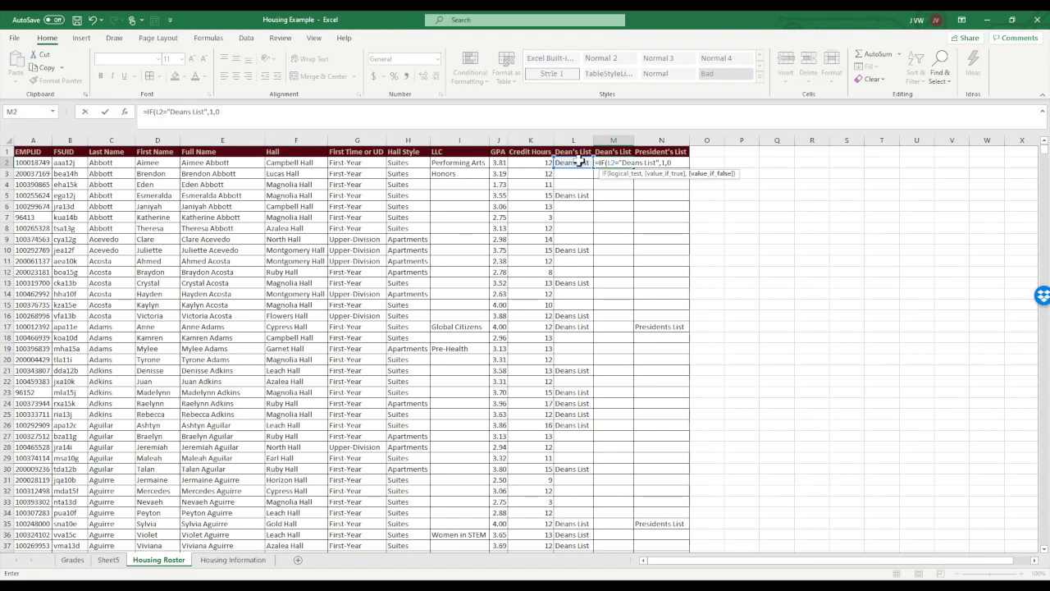
pyautogui.press('Return')
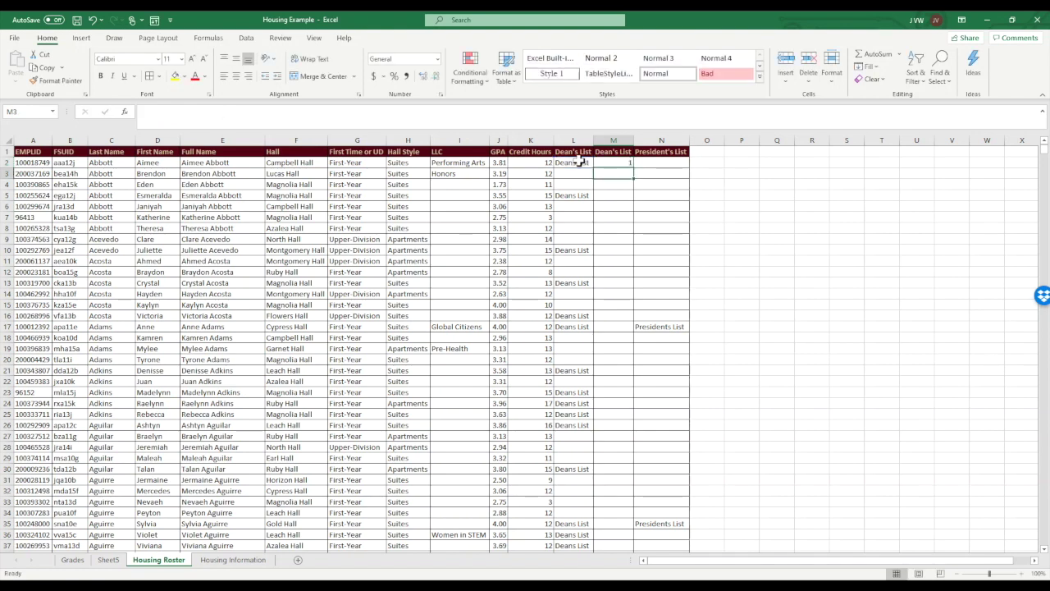
pyautogui.click(622, 162)
pyautogui.doubleClick(634, 167)
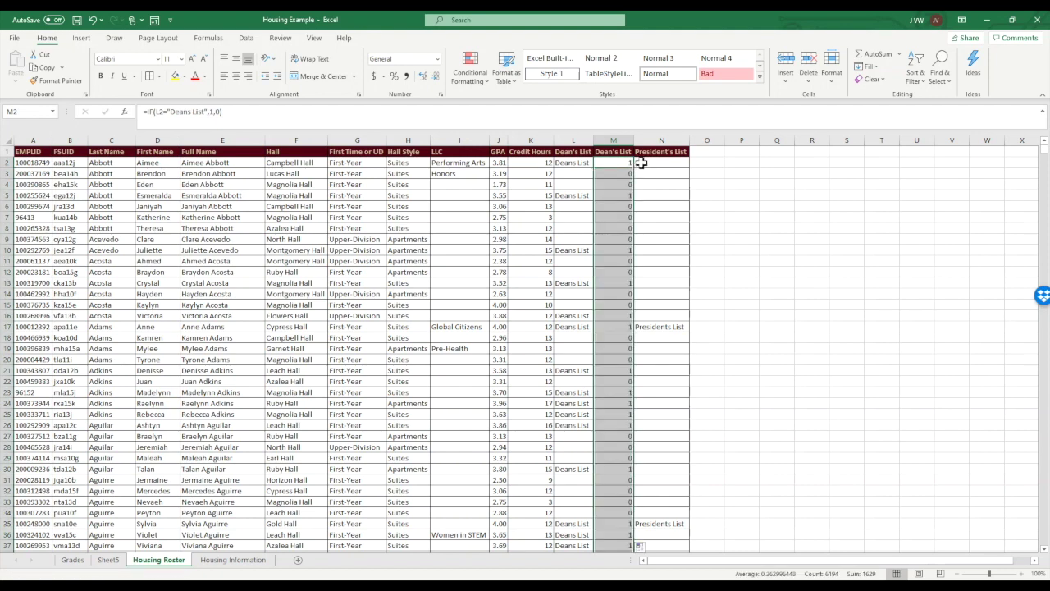
pyautogui.click(652, 163)
pyautogui.click(696, 152)
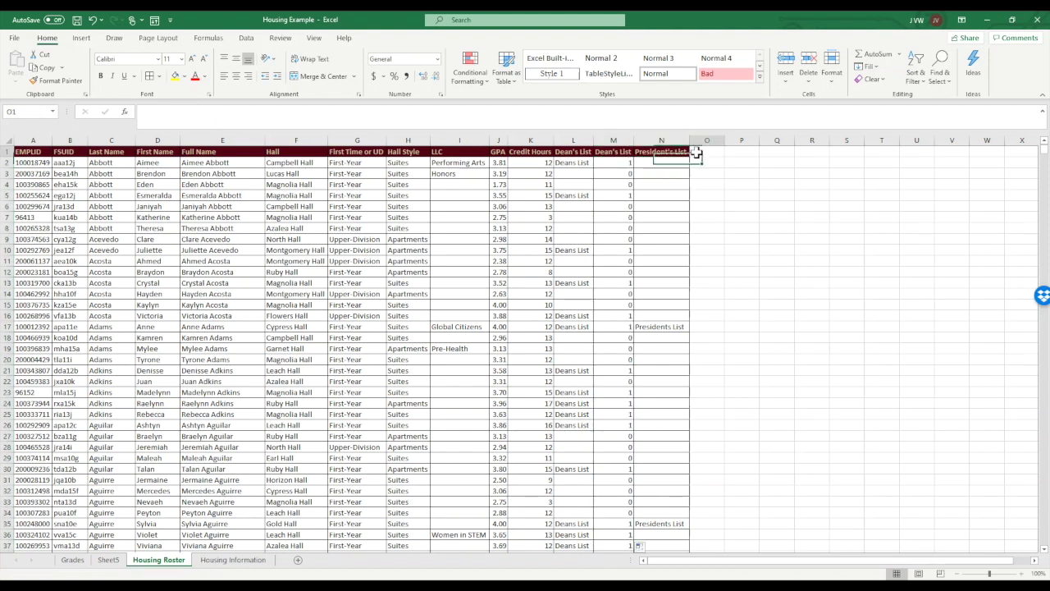
# - Add header 'President's List Binary' in O1, rename M1 to 'Dean's List Binary', and autofit both columns
pyautogui.write('Pres')
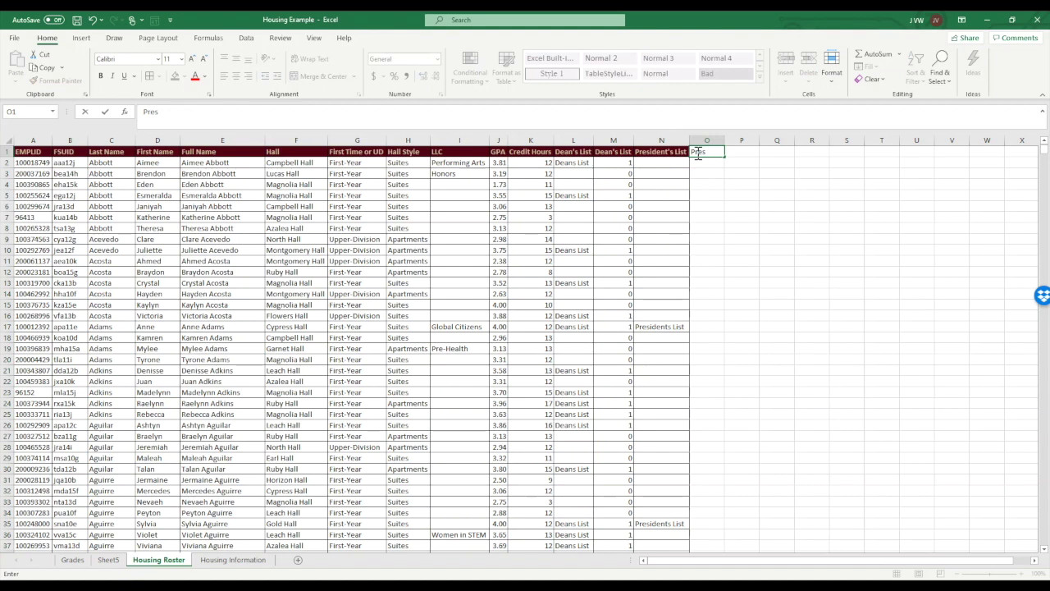
pyautogui.write("ident's Li")
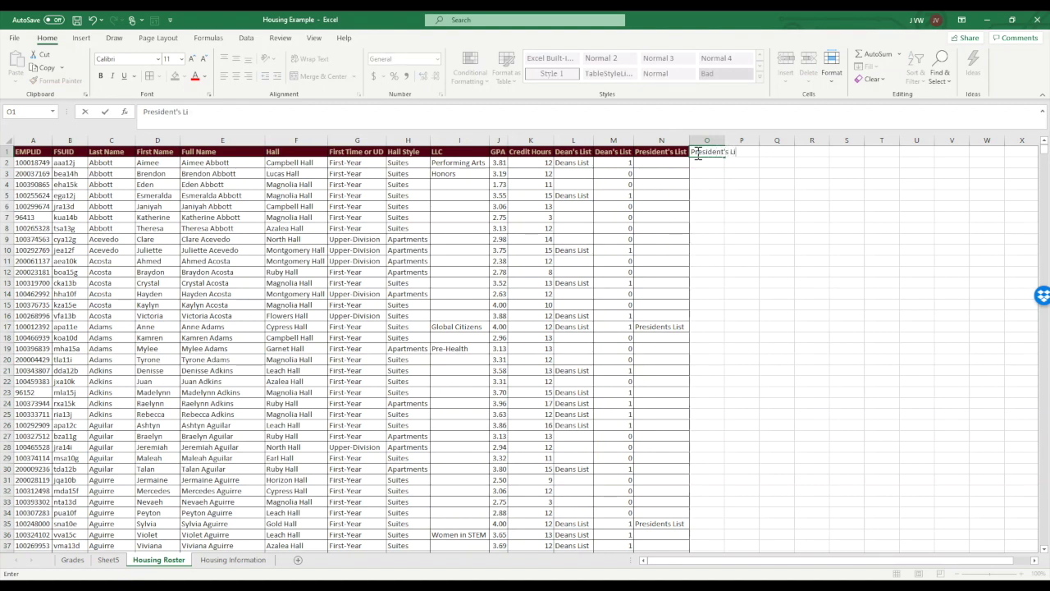
pyautogui.write('st Binary')
pyautogui.press('Return')
pyautogui.doubleClick(724, 141)
pyautogui.click(628, 152)
pyautogui.click(231, 111)
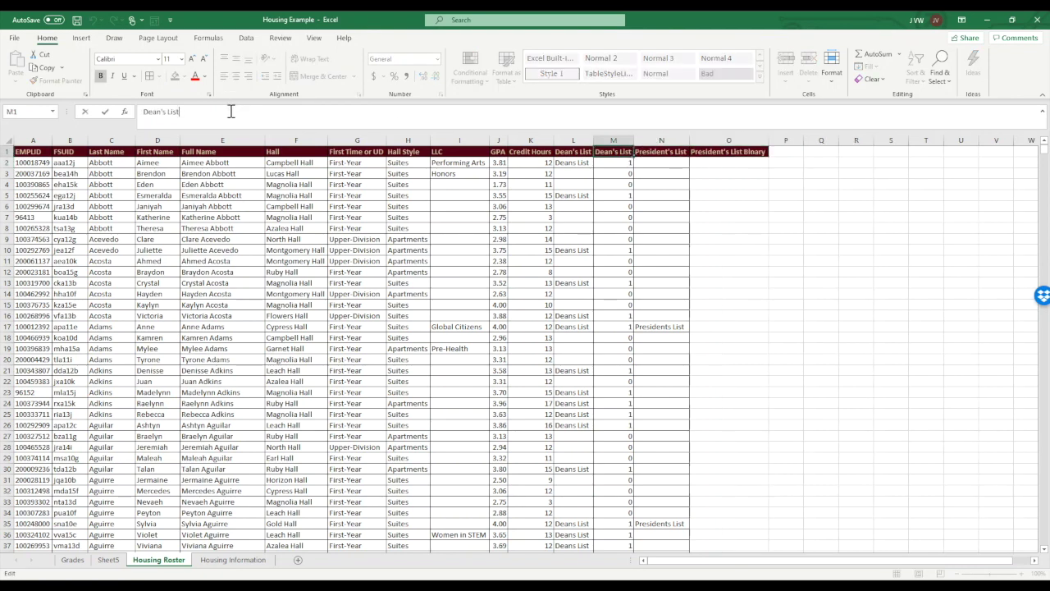
pyautogui.write('Binary')
pyautogui.press('Return')
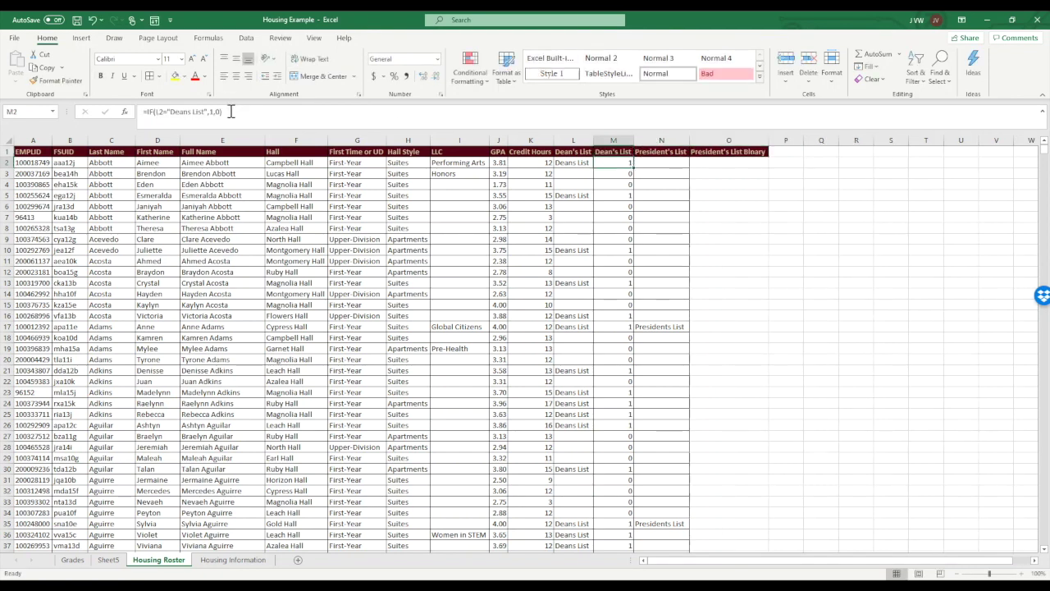
pyautogui.doubleClick(633, 140)
# - Fill column O down with =IF(N2="Presidents List",1,0)
pyautogui.click(739, 154)
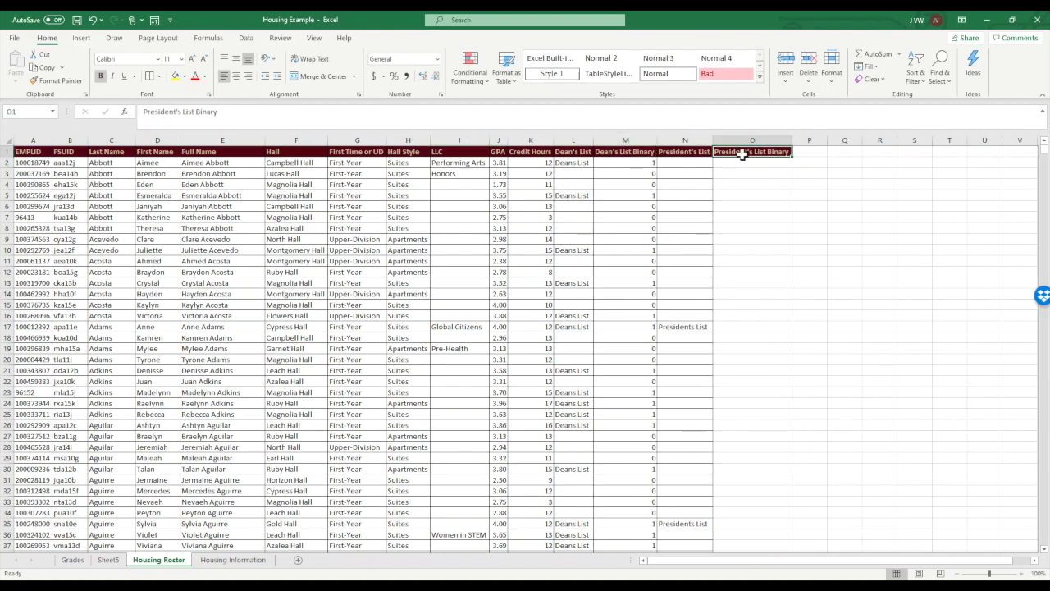
pyautogui.click(735, 162)
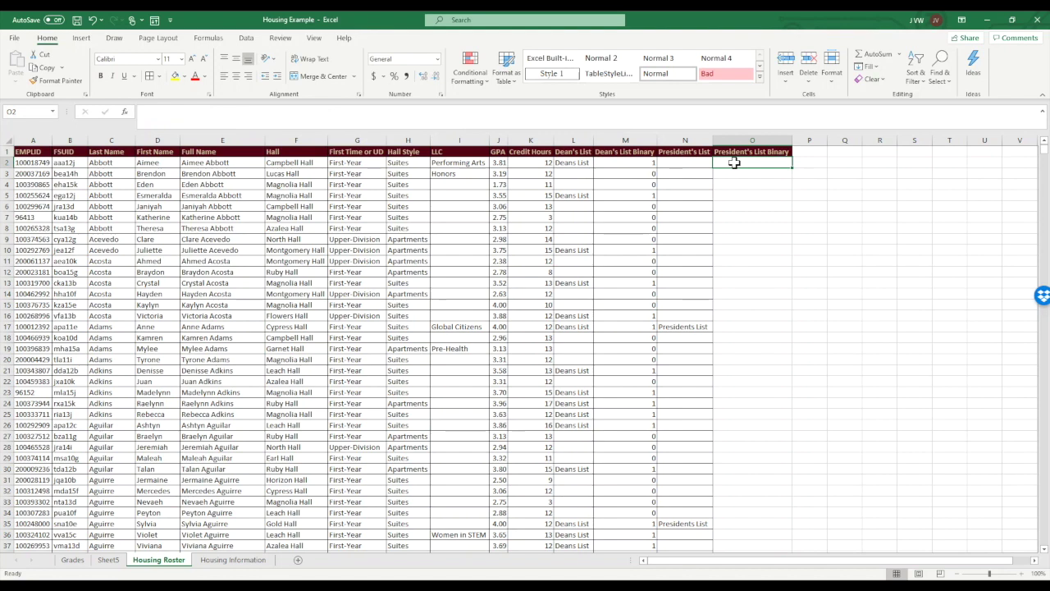
pyautogui.write('=IF(')
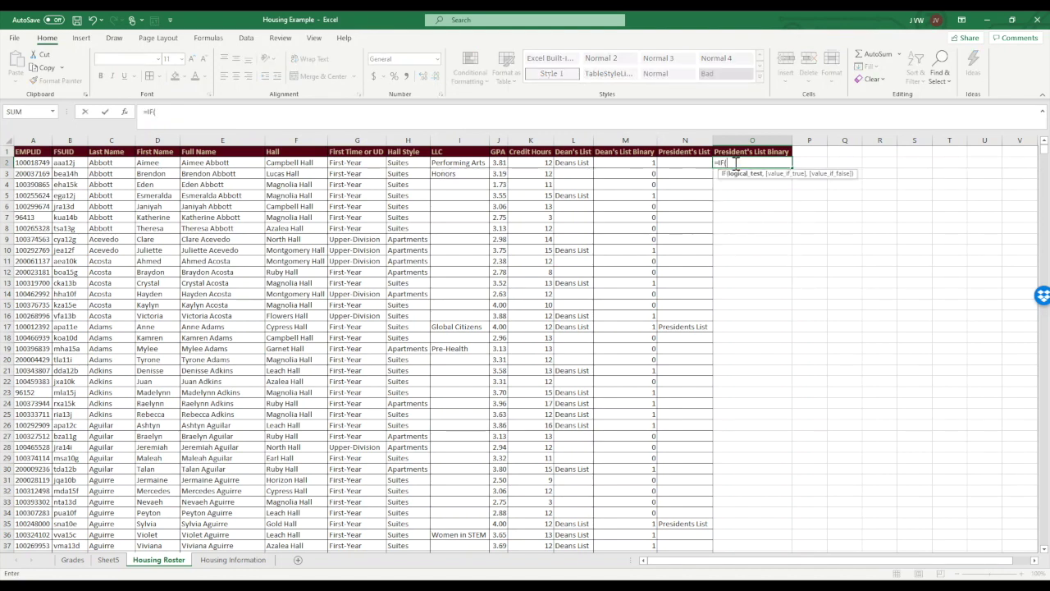
pyautogui.click(677, 162)
pyautogui.write('="Presidents List",1,0)')
pyautogui.press('Return')
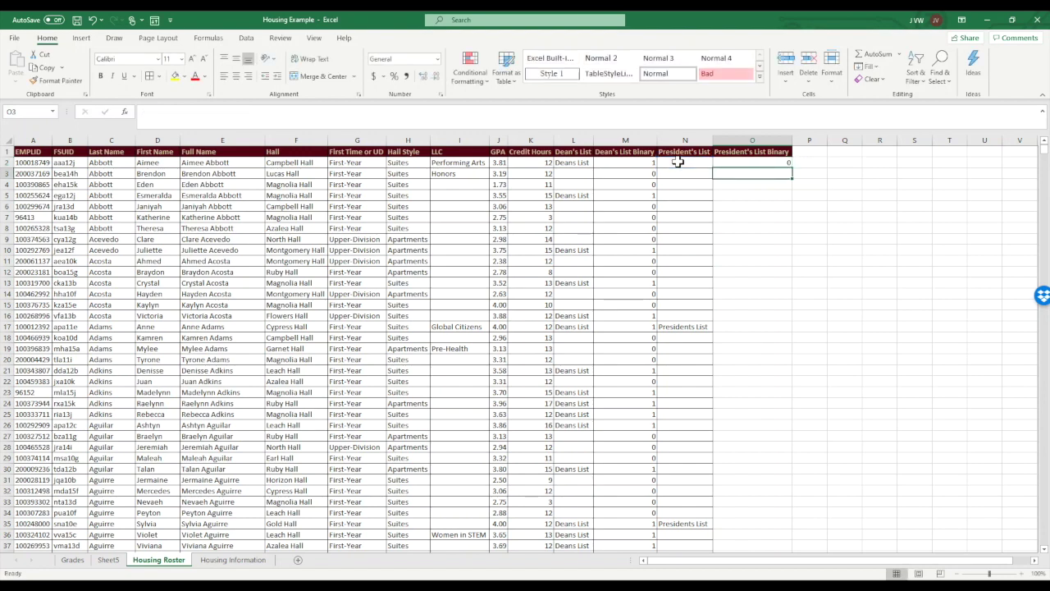
pyautogui.press('Up')
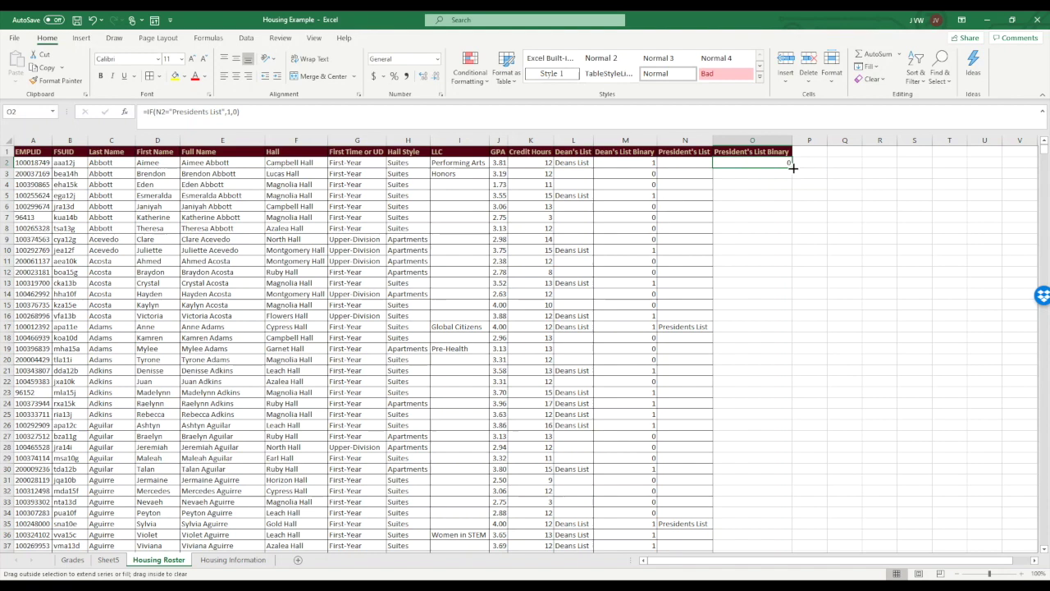
pyautogui.doubleClick(793, 165)
# - Create a PivotTable from the whole roster range on a new sheet
pyautogui.hotkey('ctrl', 'a')
pyautogui.click(80, 38)
pyautogui.click(19, 64)
pyautogui.click(325, 396)
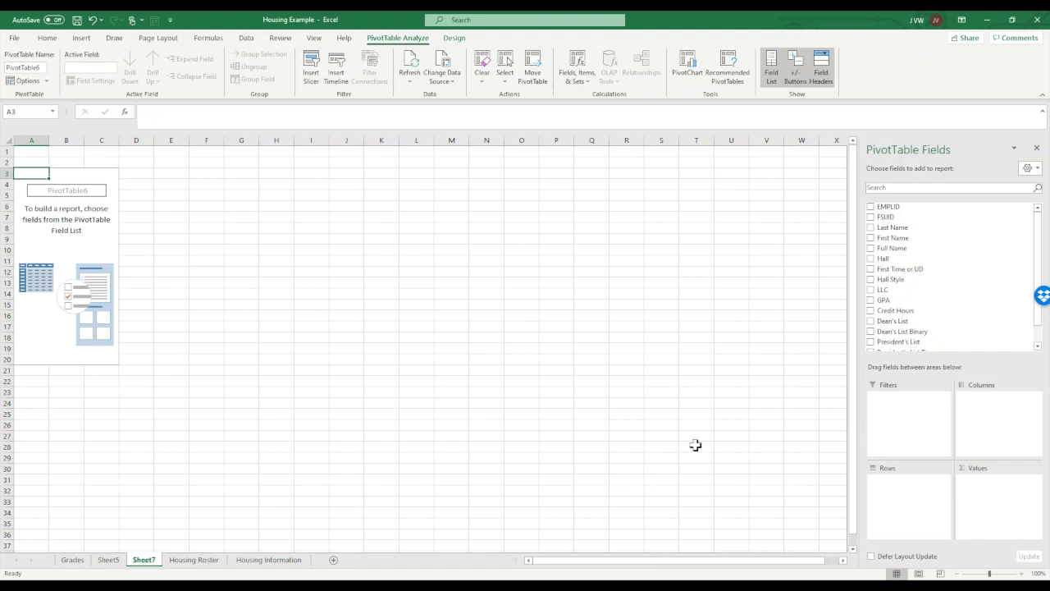
# - Sum Dean's List Binary by hall in the Sheet7 PivotTable
pyautogui.scroll(-1, 890, 297)
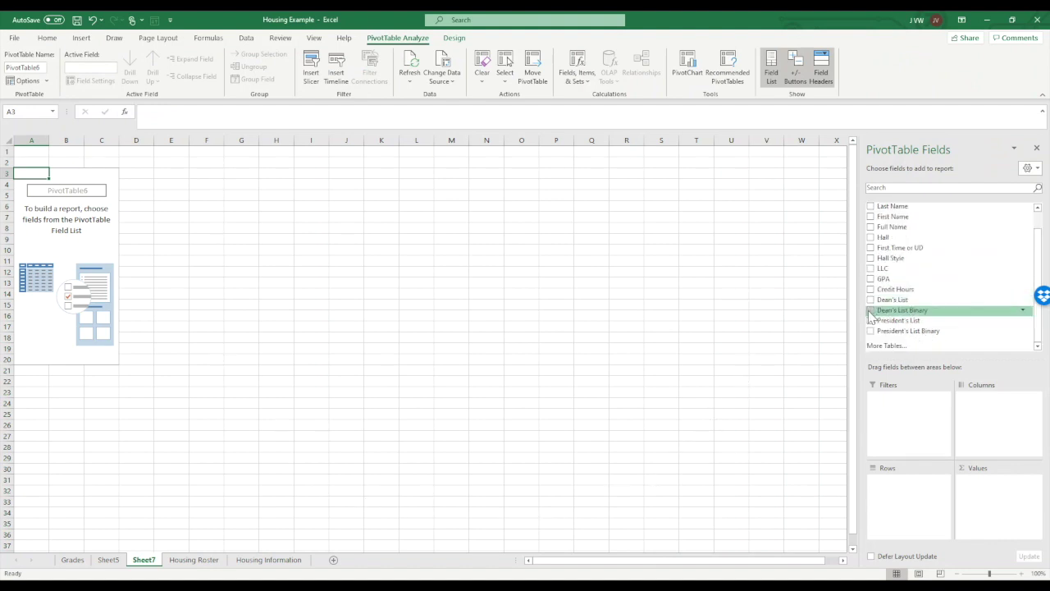
pyautogui.moveTo(878, 317); pyautogui.dragTo(982, 497)
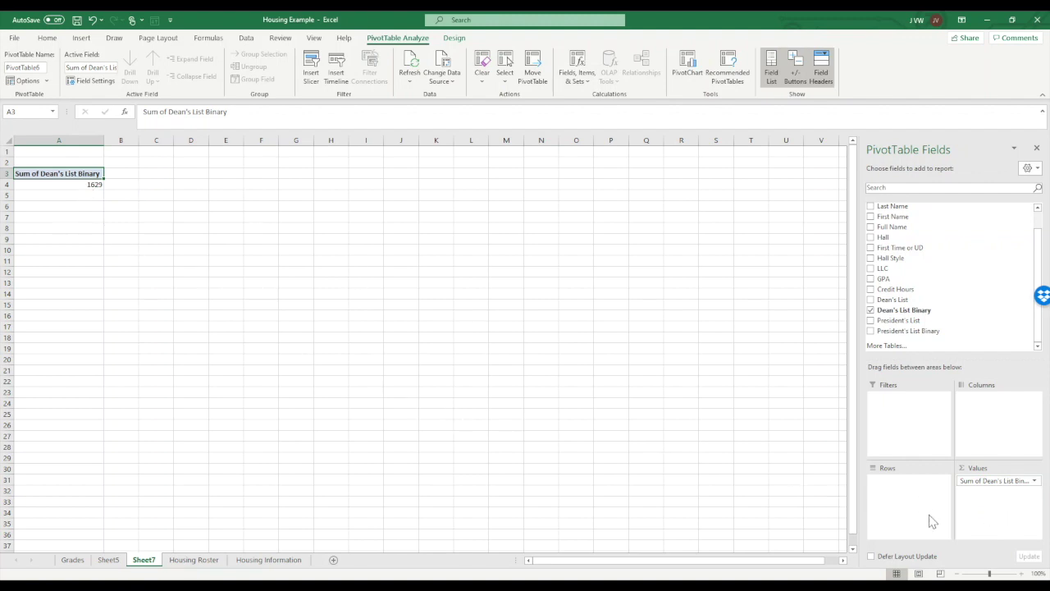
pyautogui.click(1034, 481)
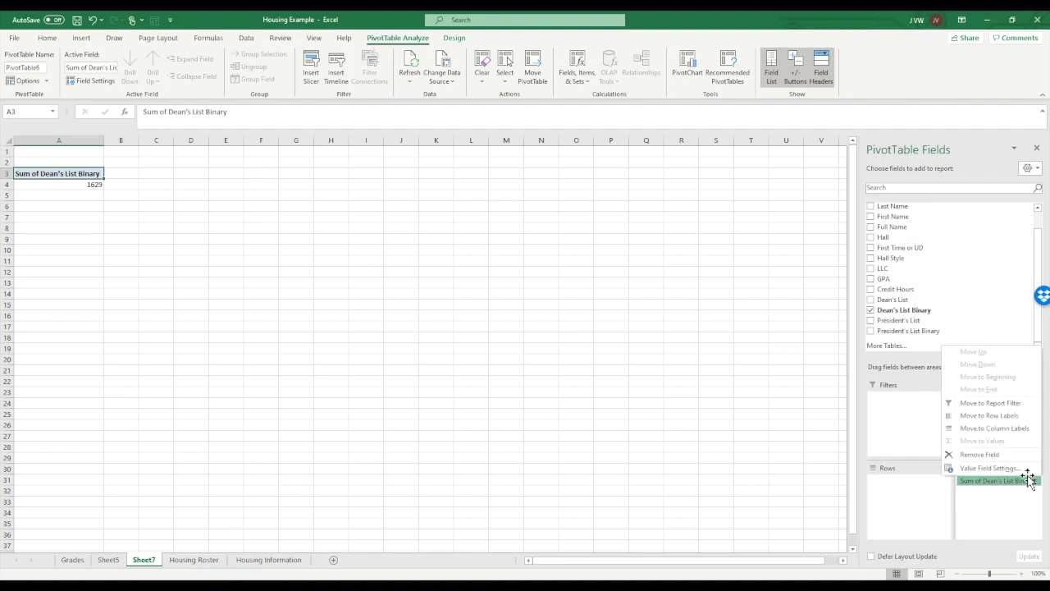
pyautogui.moveTo(883, 237); pyautogui.dragTo(896, 509)
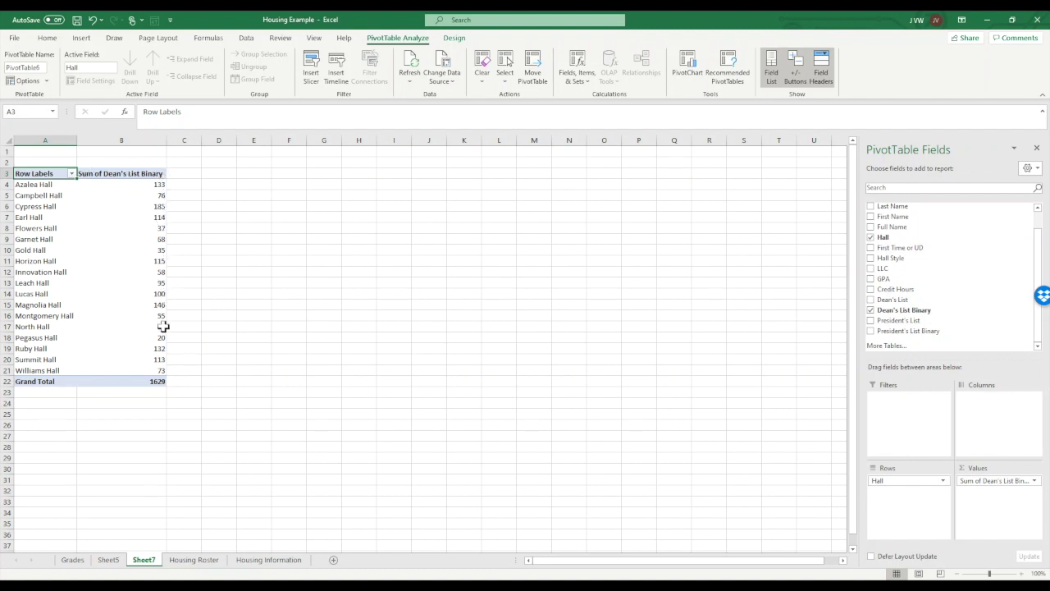
# - Relabel the value header 'Deans List Fall 2019' and add Sum of President's List Binary
pyautogui.click(101, 174)
pyautogui.write('Deans List Fall 2019')
pyautogui.press('Return')
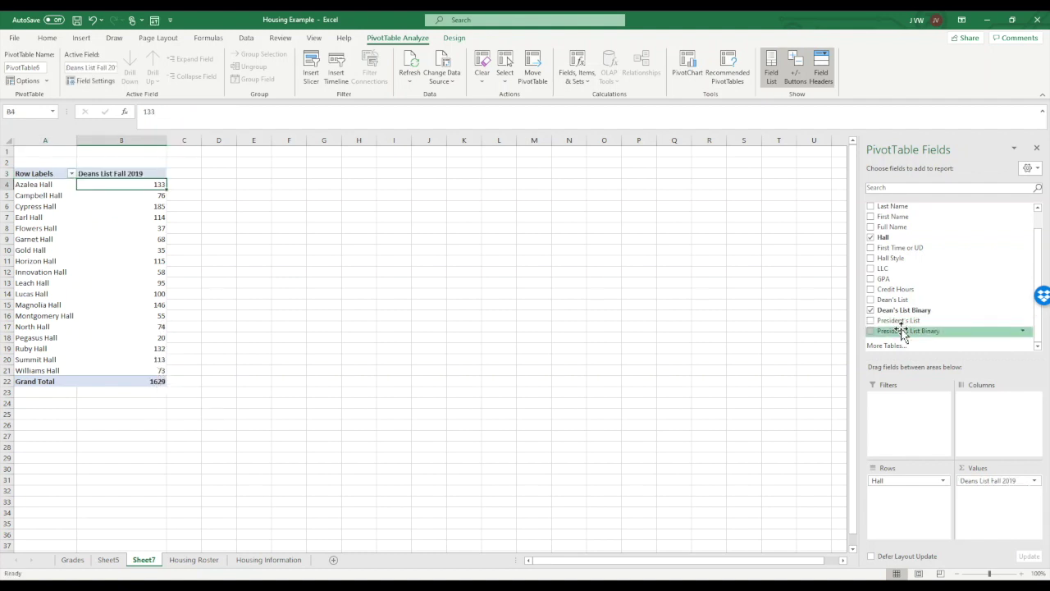
pyautogui.moveTo(900, 330); pyautogui.dragTo(999, 517)
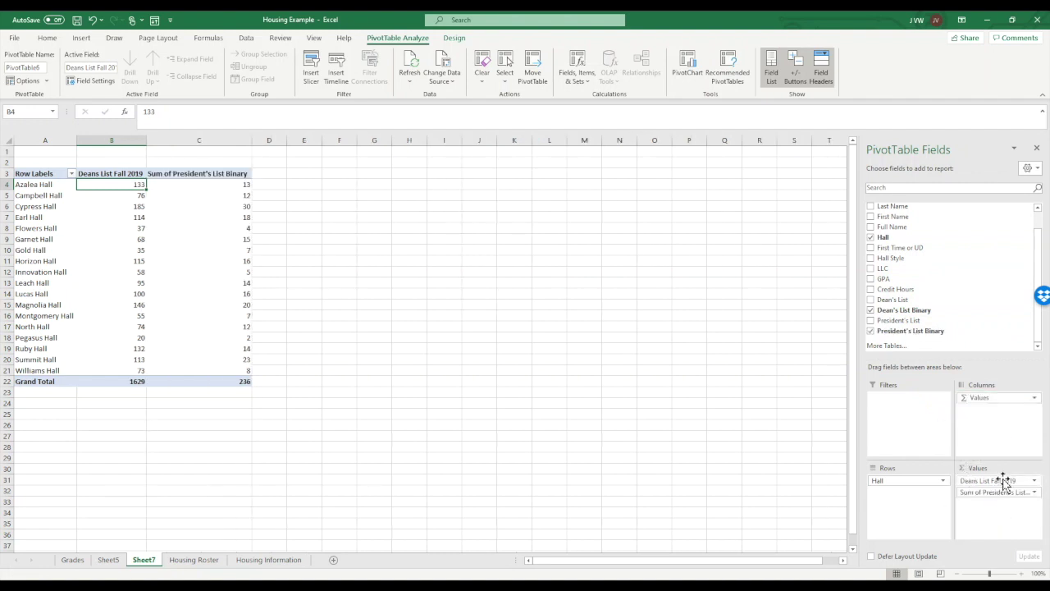
pyautogui.click(45, 403)
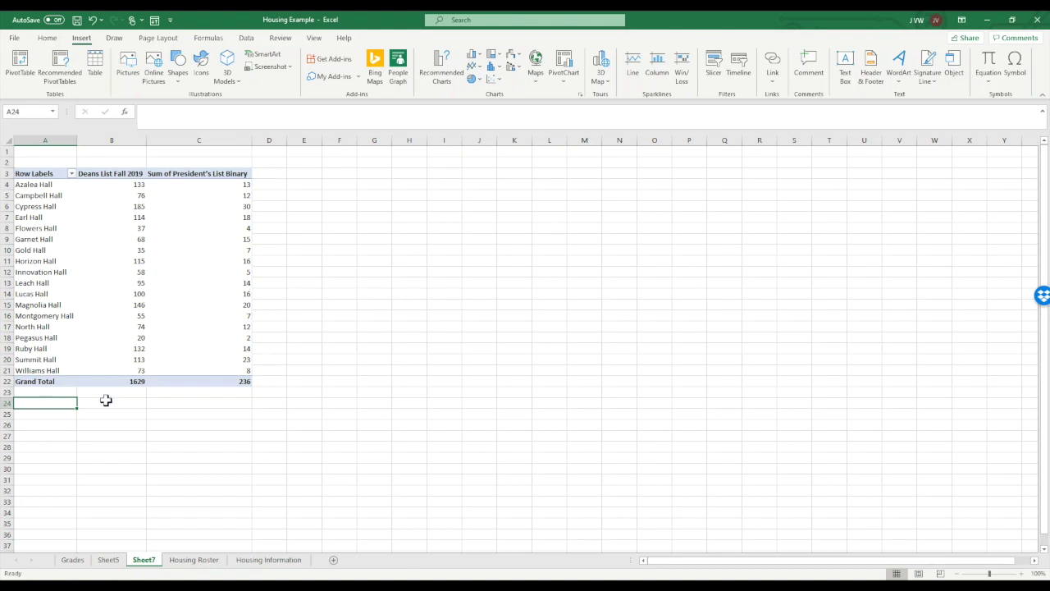
# - Briefly add then remove Sum of GPA on Sheet7, then select Sheet5's GPA-by-hall pivot
pyautogui.click(161, 315)
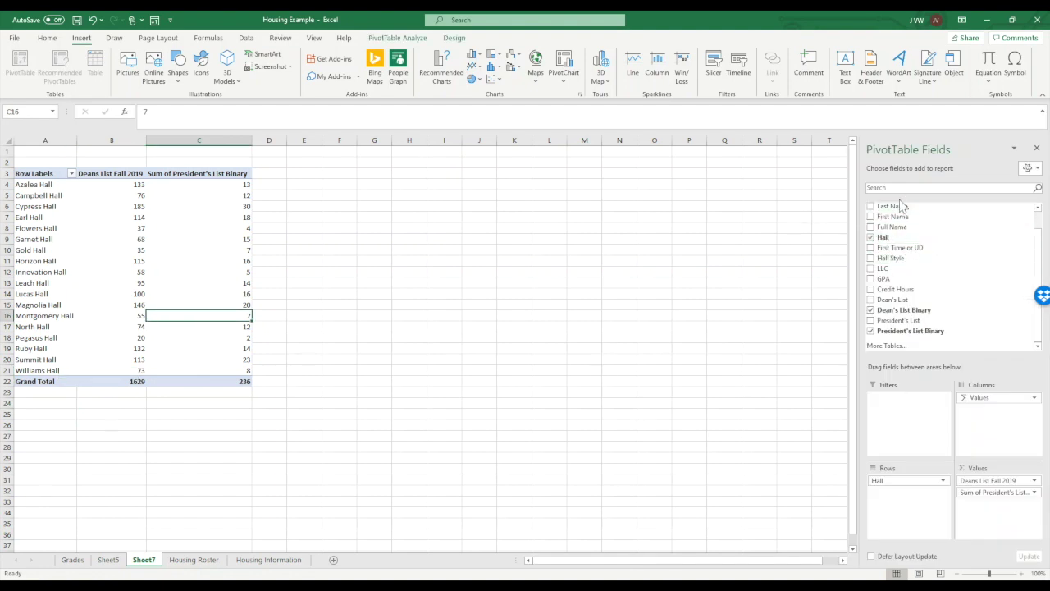
pyautogui.click(871, 279)
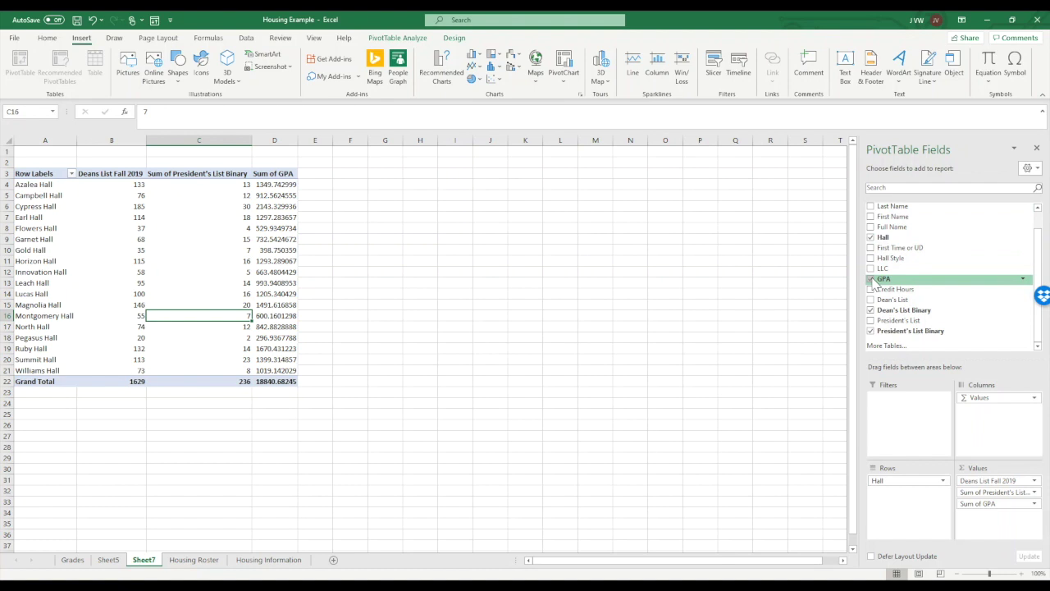
pyautogui.click(872, 280)
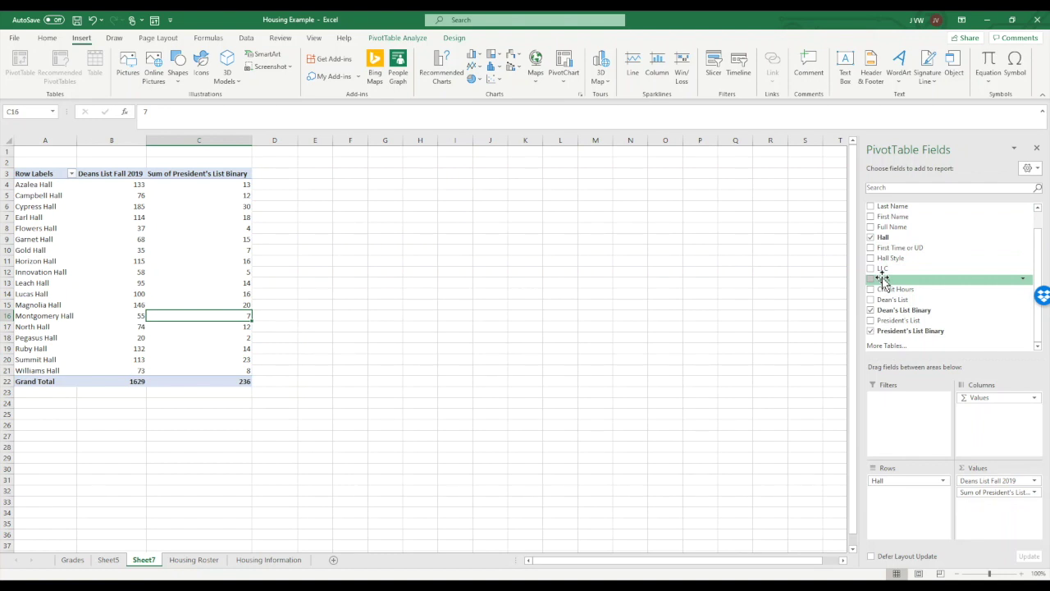
pyautogui.moveTo(882, 279); pyautogui.dragTo(192, 401)
pyautogui.click(191, 401)
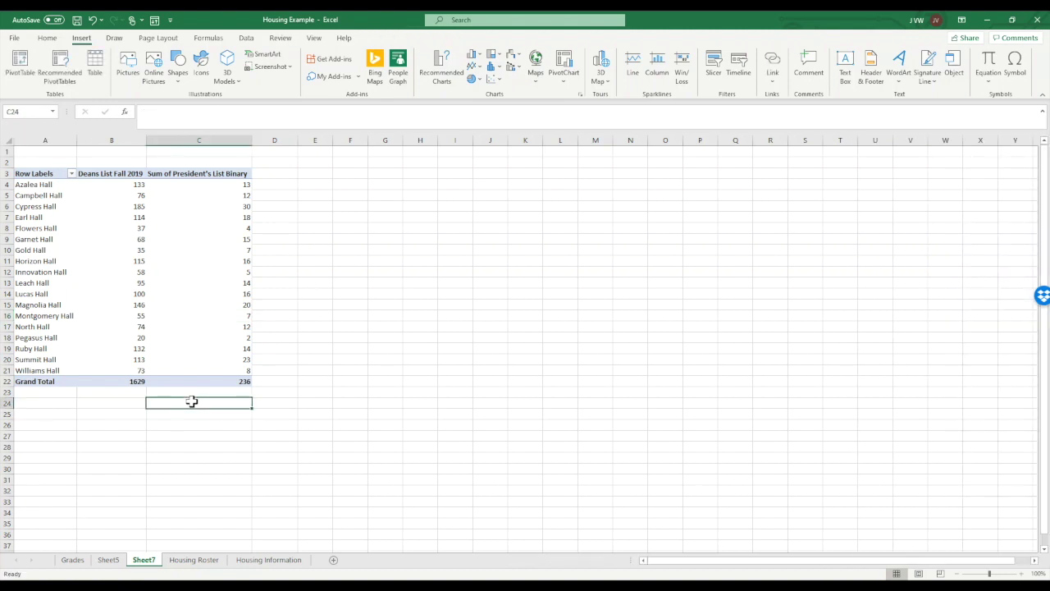
pyautogui.click(188, 304)
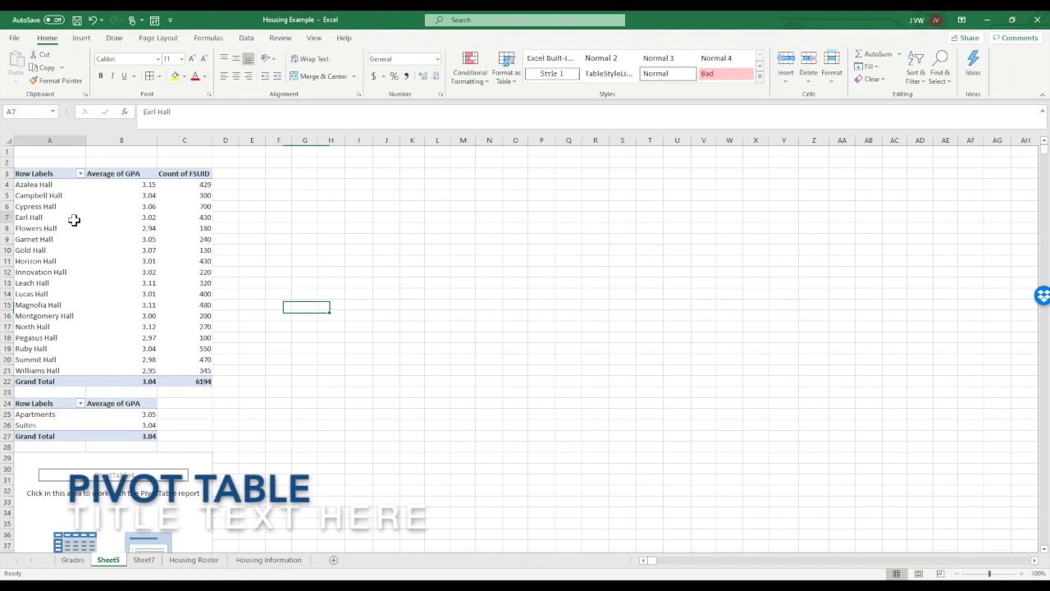
pyautogui.click(75, 218)
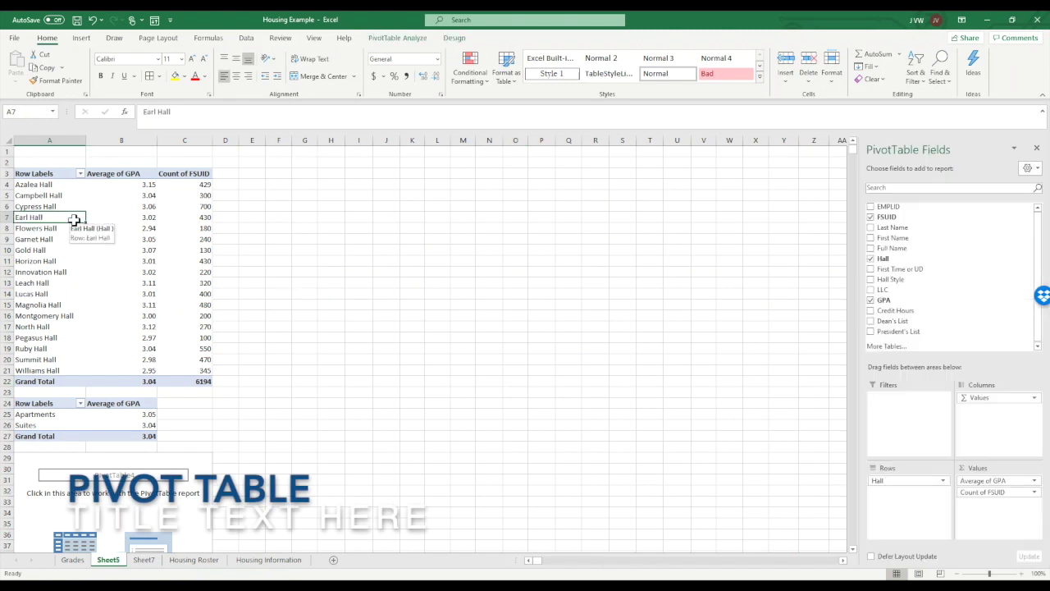
pyautogui.click(397, 37)
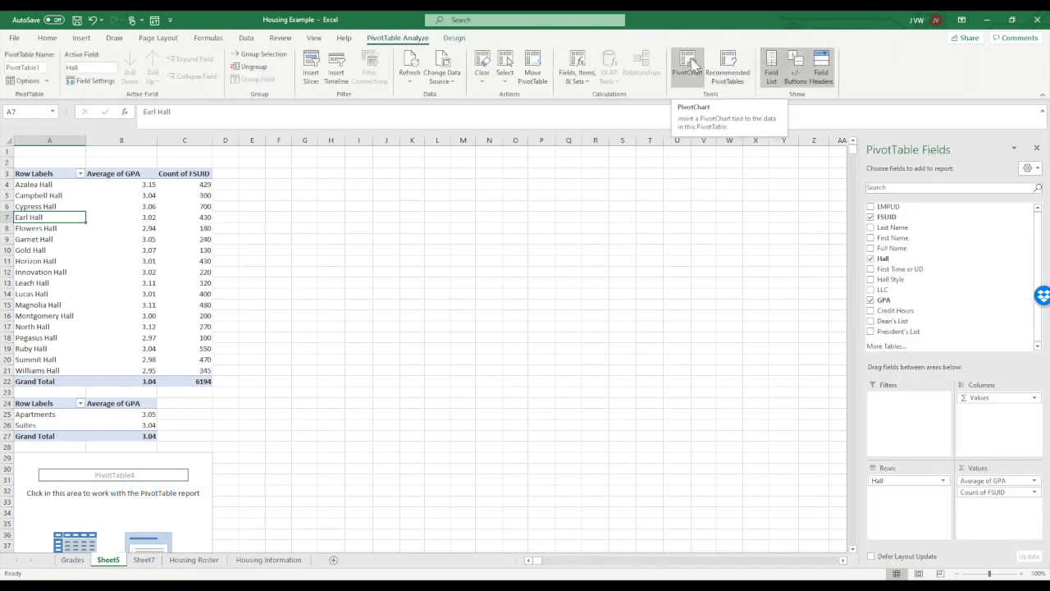
pyautogui.click(693, 65)
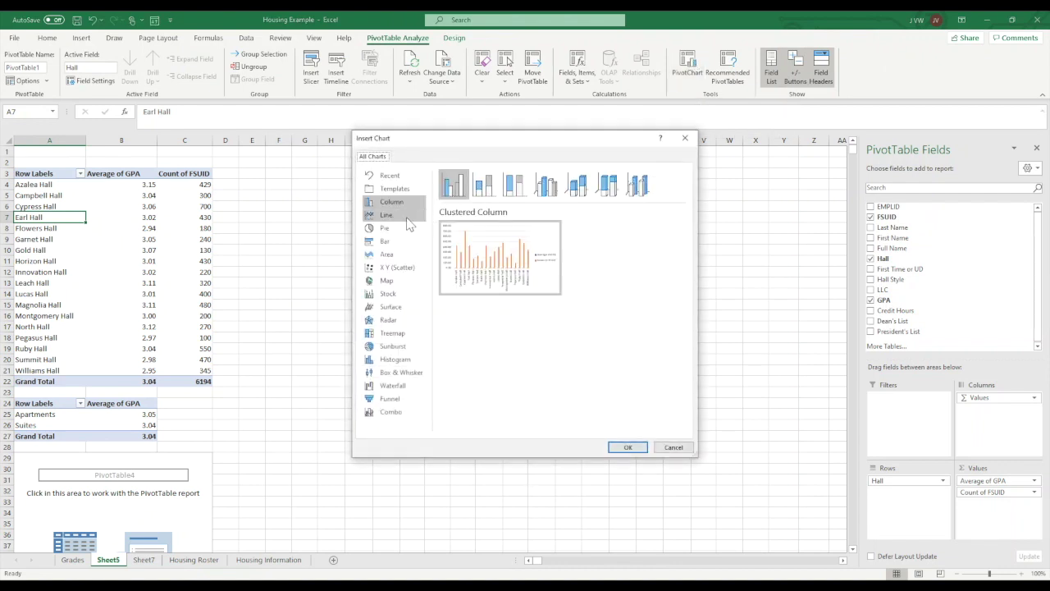
pyautogui.click(397, 242)
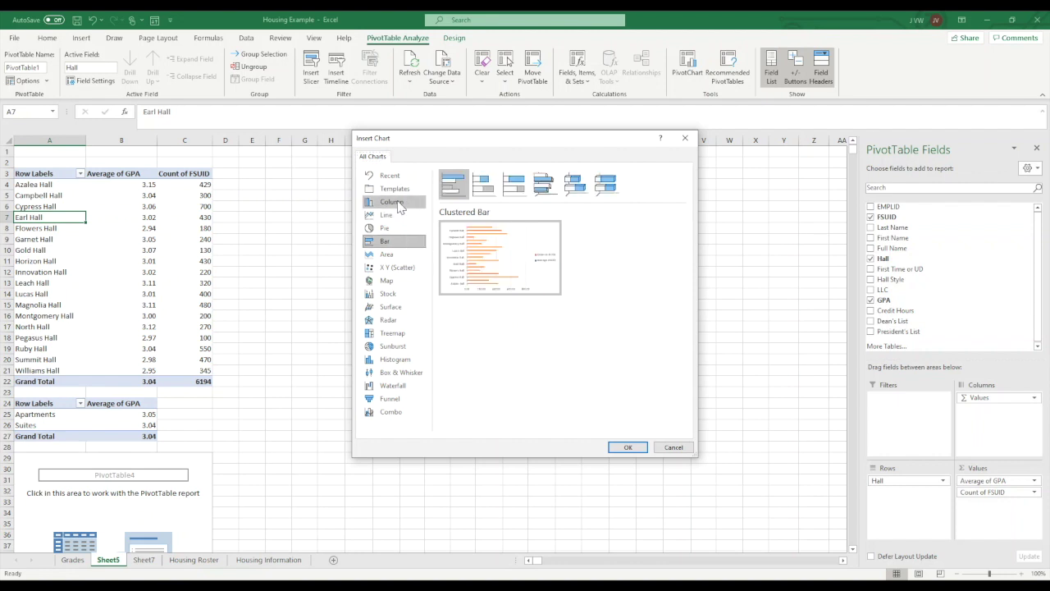
pyautogui.click(399, 203)
pyautogui.click(399, 215)
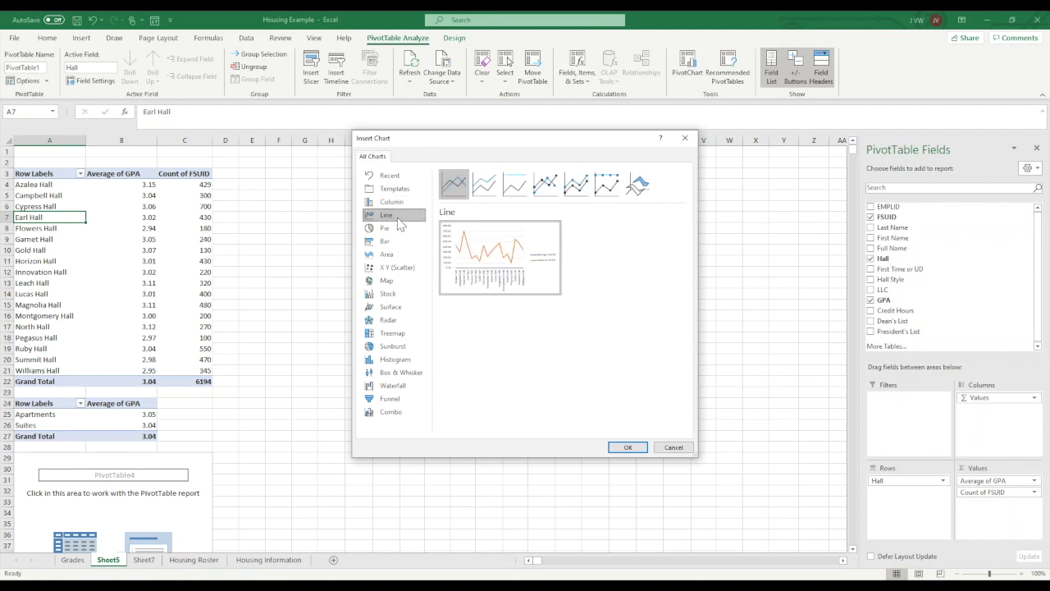
pyautogui.click(397, 203)
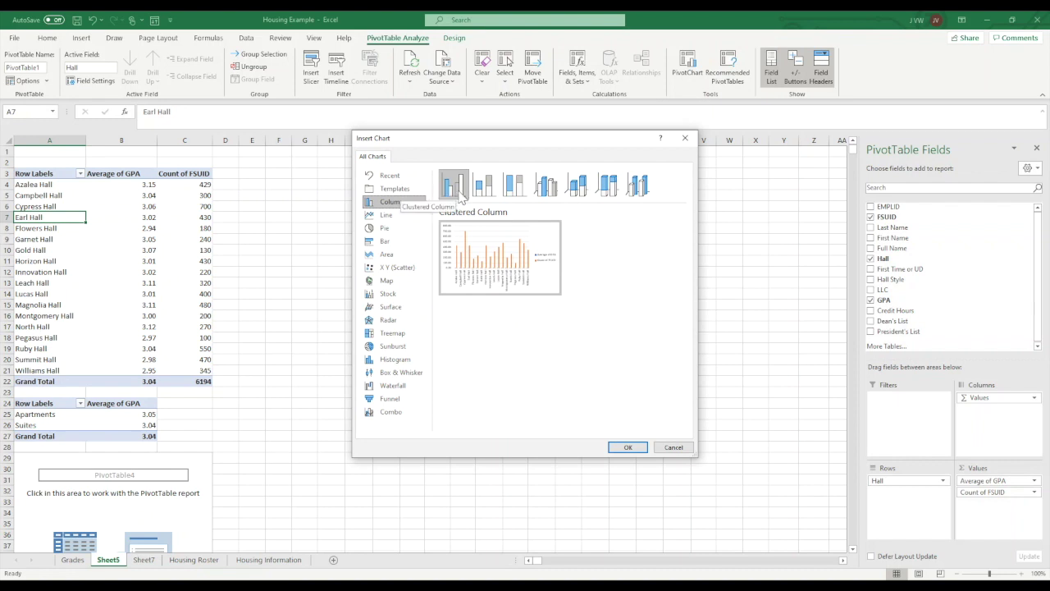
pyautogui.click(627, 447)
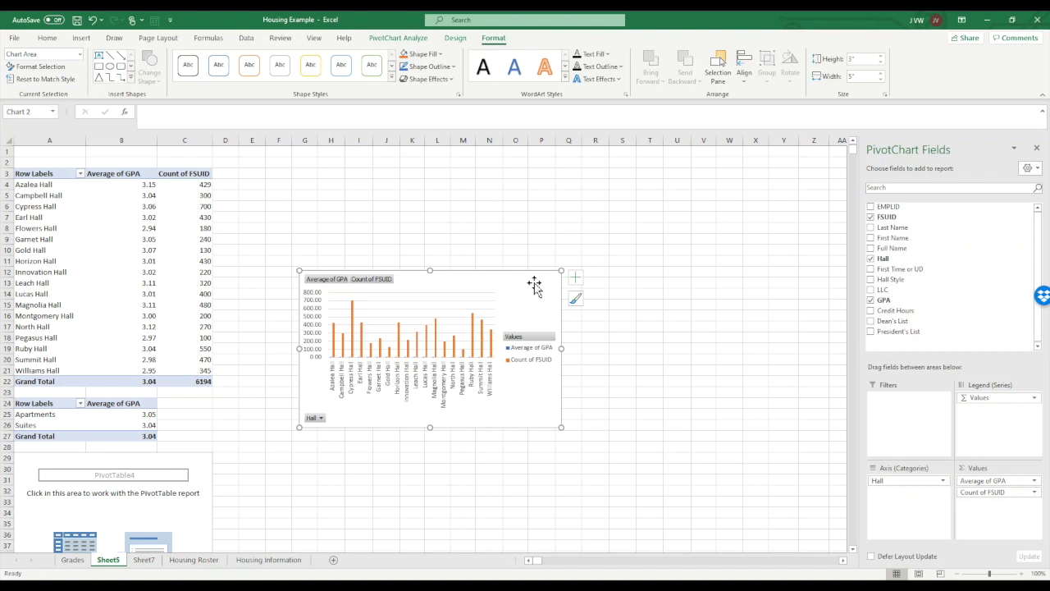
pyautogui.press('Delete')
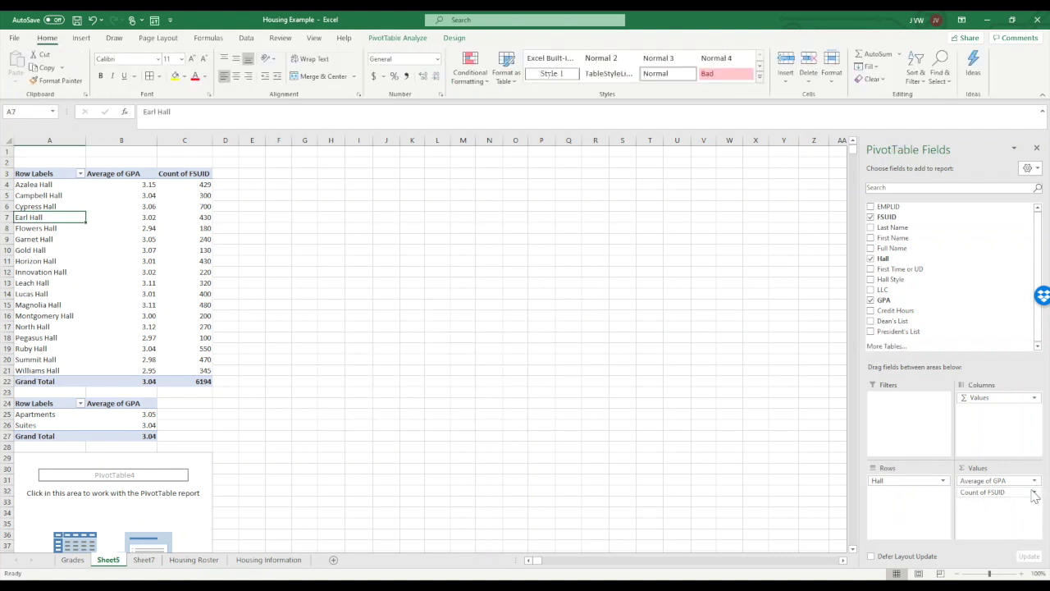
# - Drop Count of FSUID and insert an enlarged clustered column PivotChart of Average of GPA
pyautogui.click(1034, 492)
pyautogui.click(980, 464)
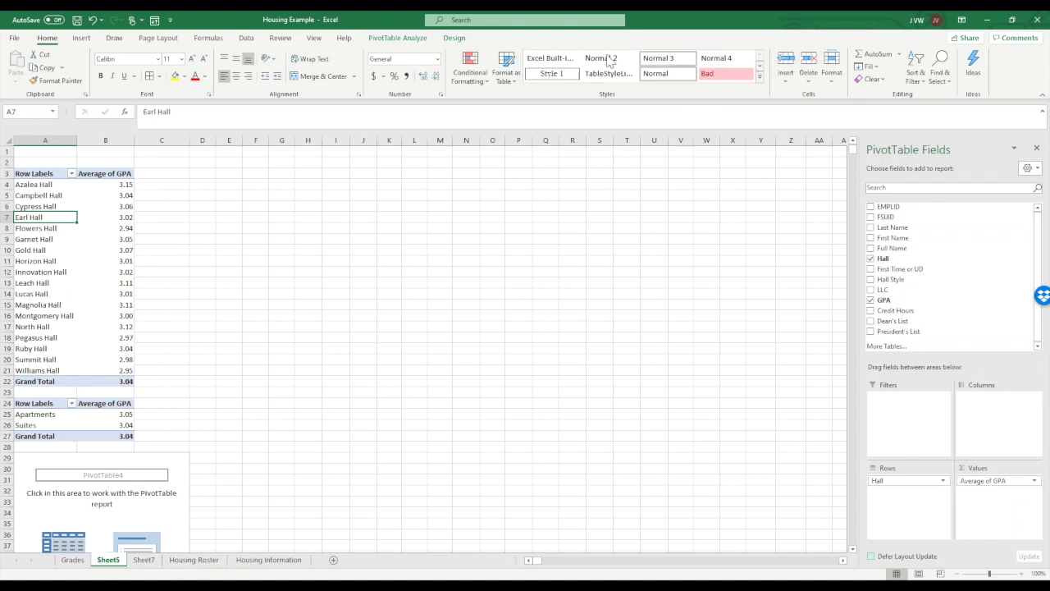
pyautogui.click(397, 38)
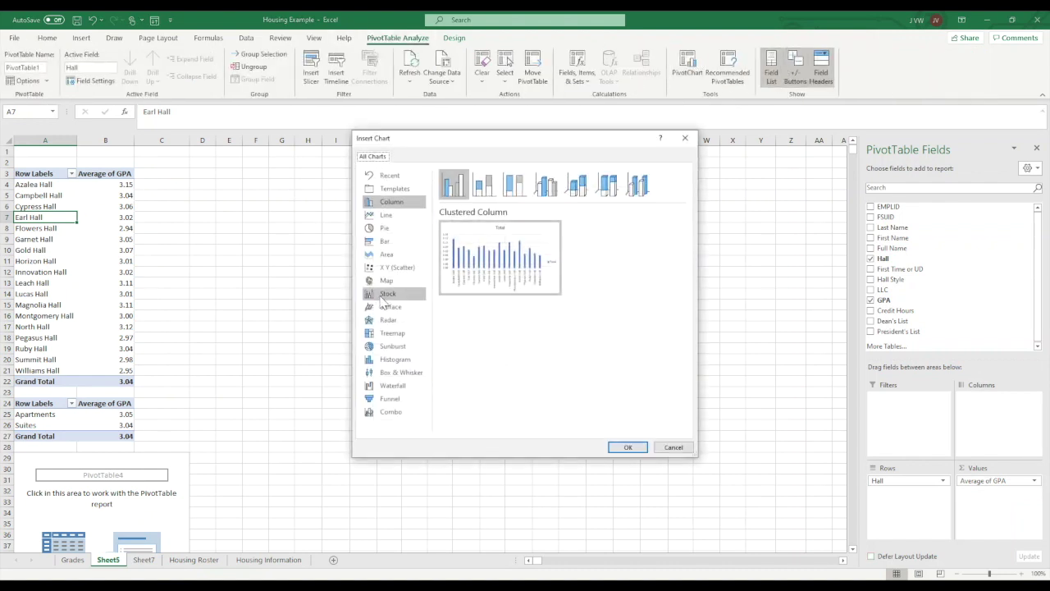
pyautogui.moveTo(490, 260)
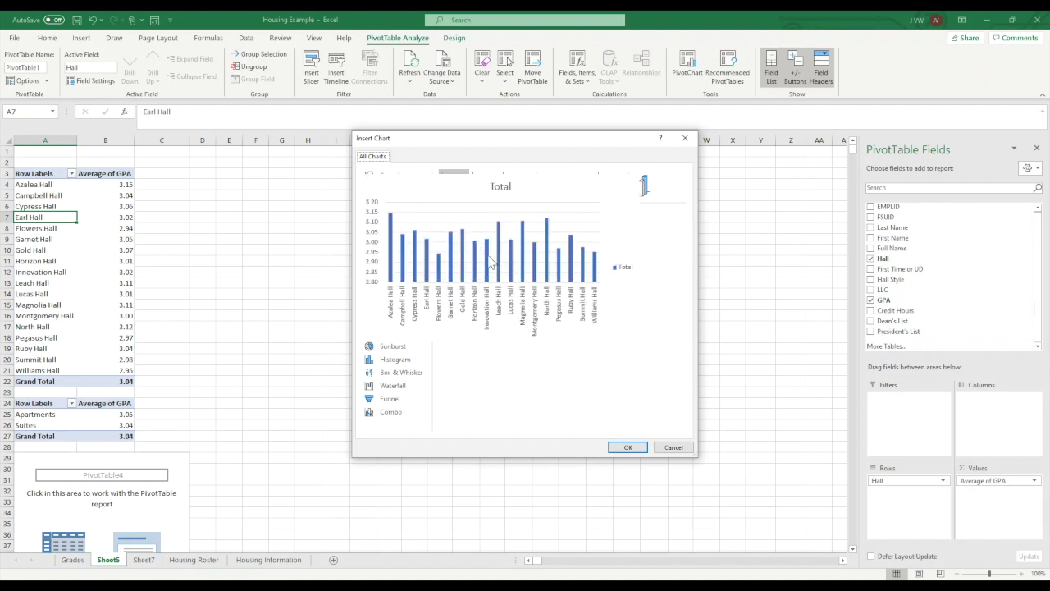
pyautogui.click(625, 447)
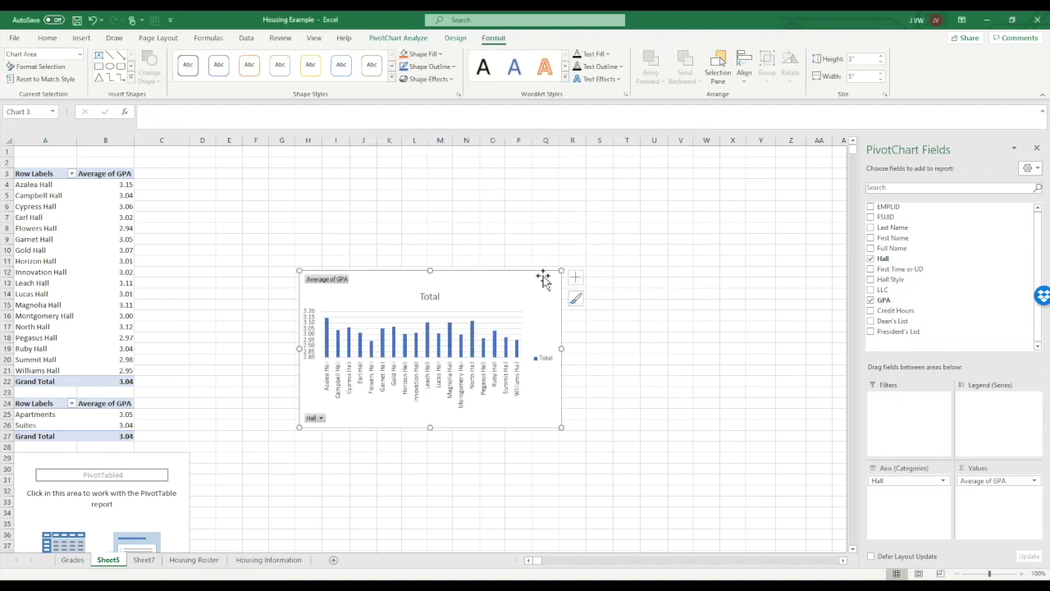
pyautogui.moveTo(562, 271); pyautogui.dragTo(564, 185)
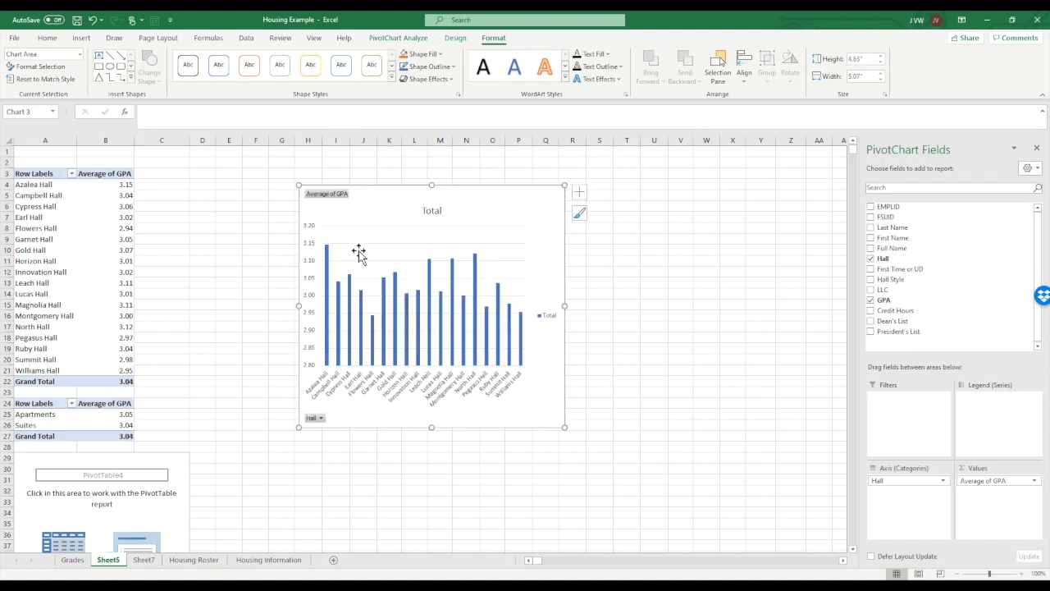
# - Set the PivotChart's vertical axis bounds to minimum 0 and maximum 4
pyautogui.doubleClick(310, 233)
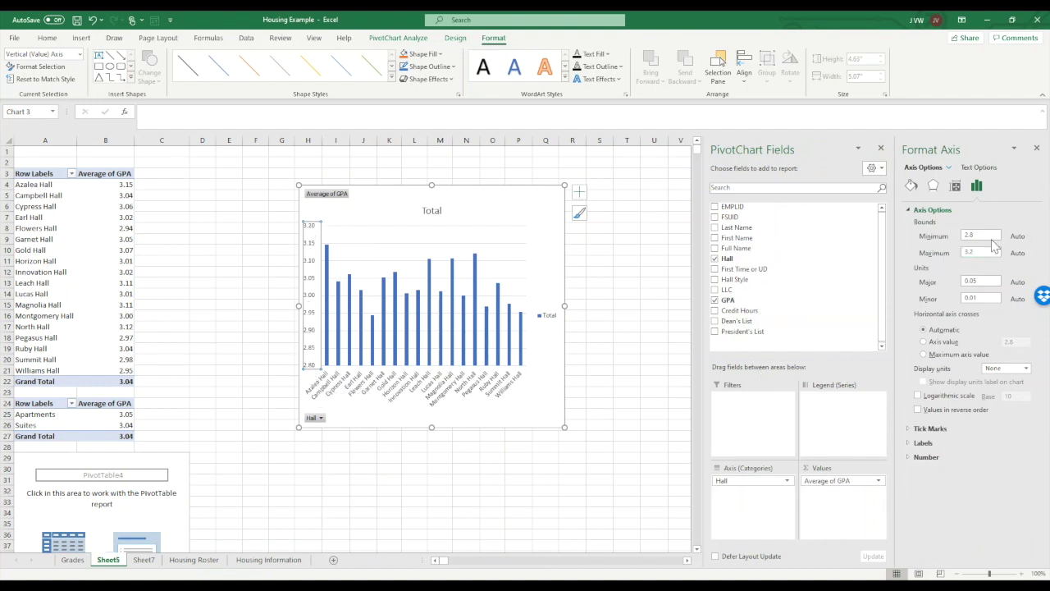
pyautogui.moveTo(988, 236); pyautogui.dragTo(949, 237)
pyautogui.write('0')
pyautogui.press('Return')
pyautogui.moveTo(995, 248); pyautogui.dragTo(952, 251)
pyautogui.write('4')
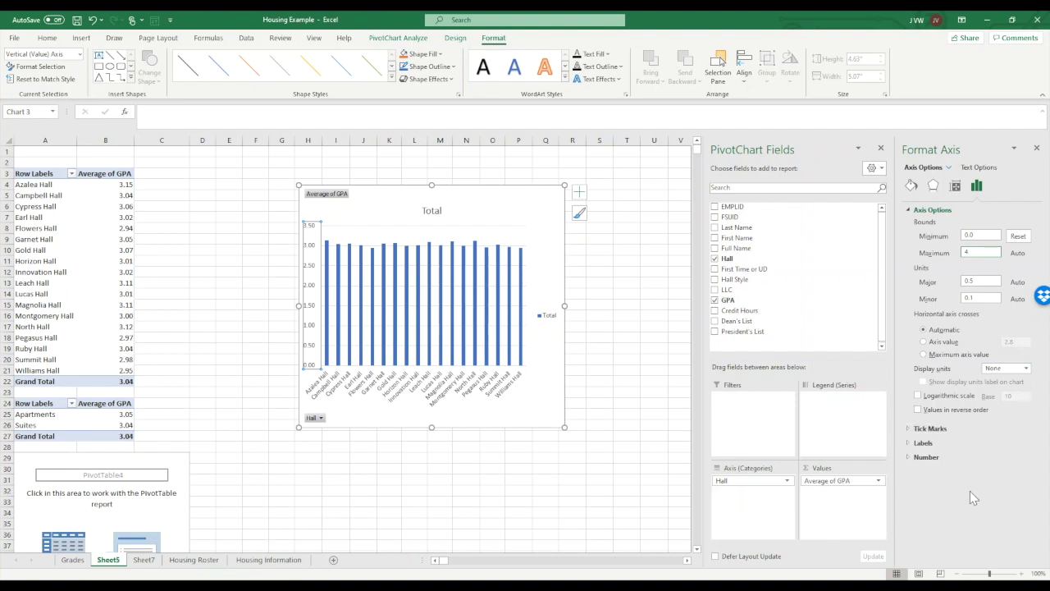
pyautogui.click(601, 479)
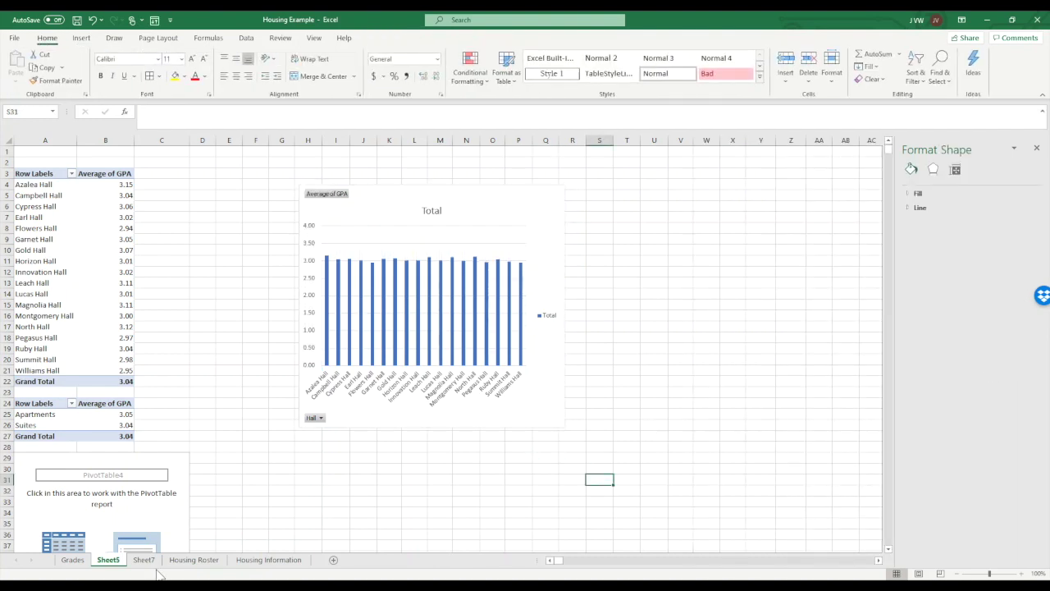
# - On Sheet7, insert a clustered column PivotChart of the honors counts, moved beside the pivot and enlarged
pyautogui.click(143, 559)
pyautogui.click(99, 237)
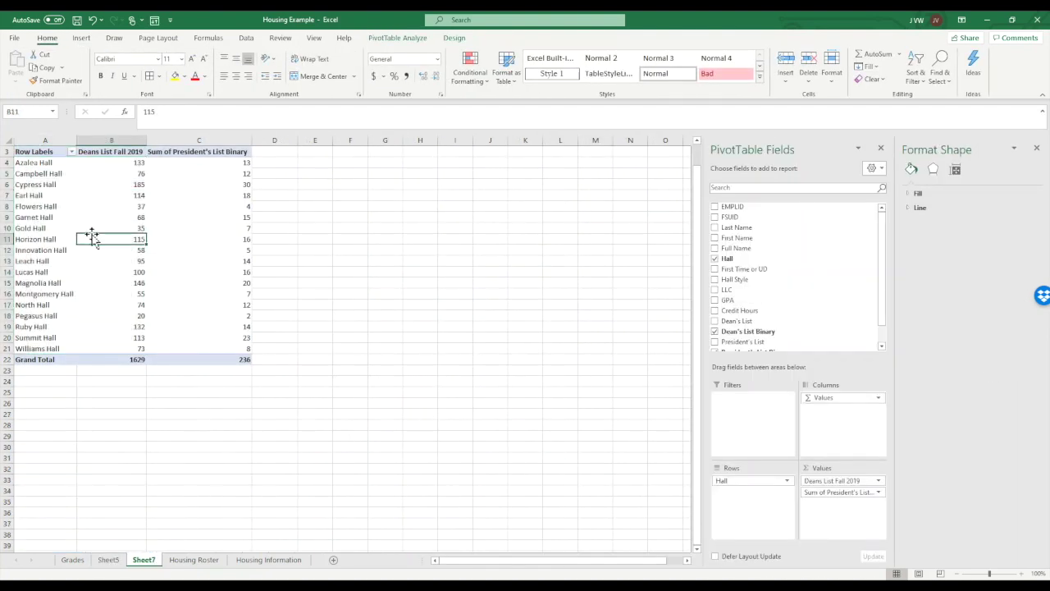
pyautogui.click(409, 38)
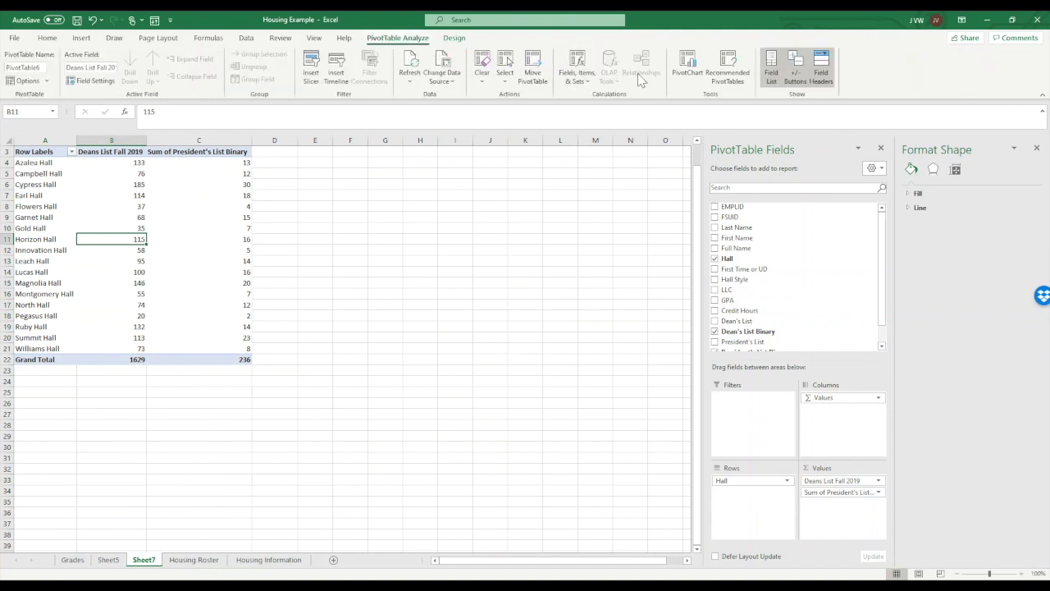
pyautogui.click(687, 70)
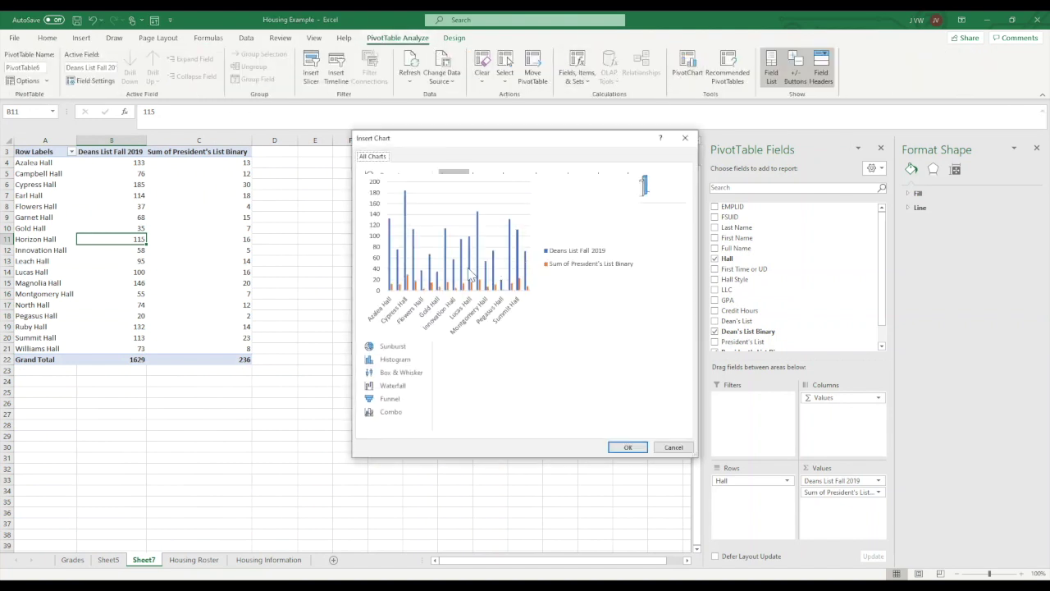
pyautogui.click(627, 447)
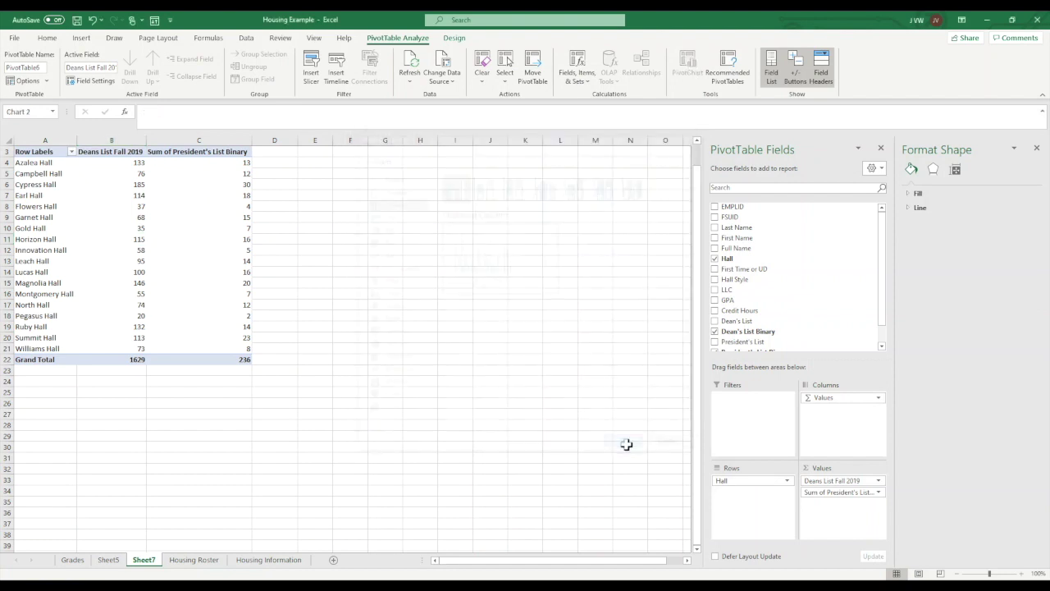
pyautogui.moveTo(431, 291); pyautogui.dragTo(547, 187)
pyautogui.moveTo(598, 321); pyautogui.dragTo(662, 386)
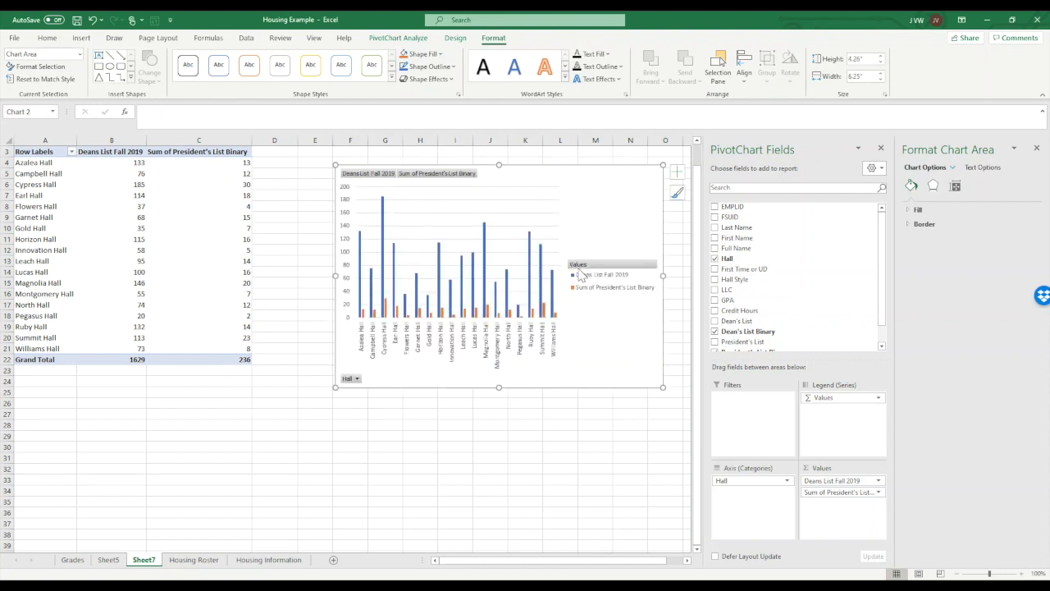